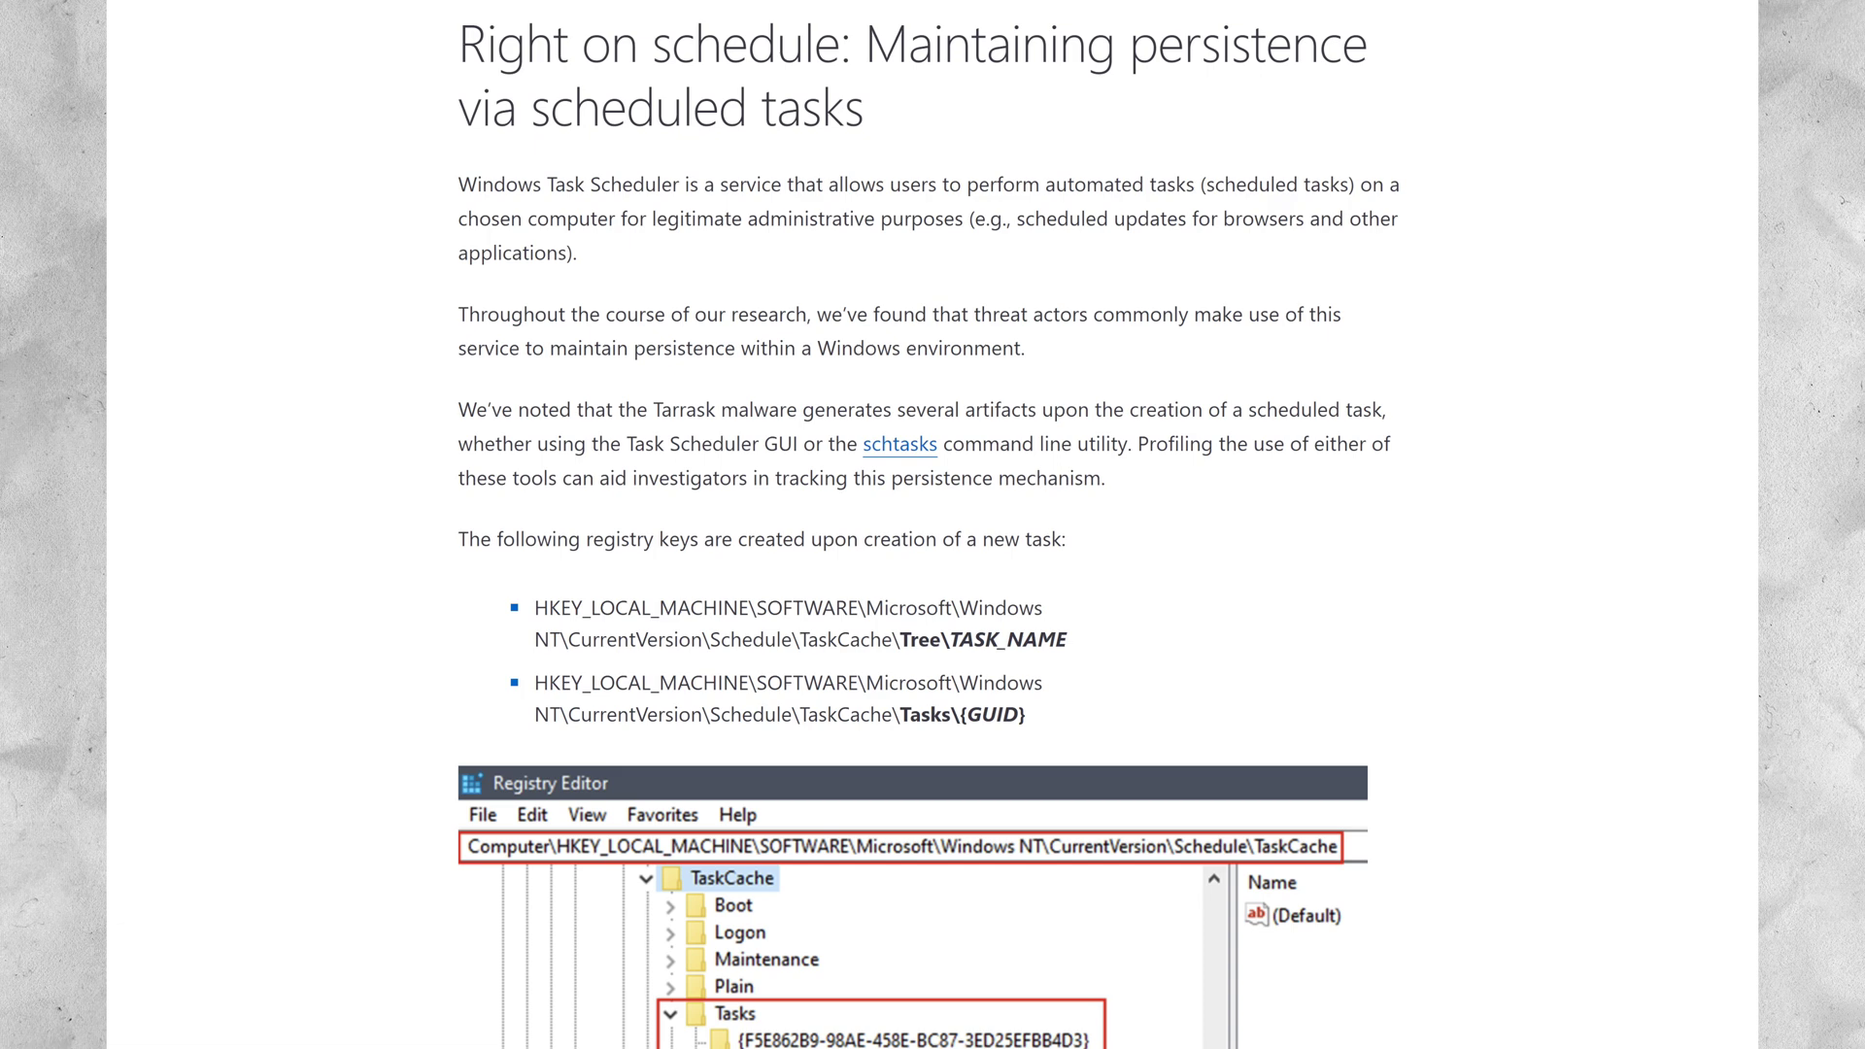
Launch Task Scheduler from a Start search for 'task' and autofit the Library's Name column
{"action": "scroll", "coordinate": [932, 524], "scroll_direction": "down", "scroll_amount": 5}
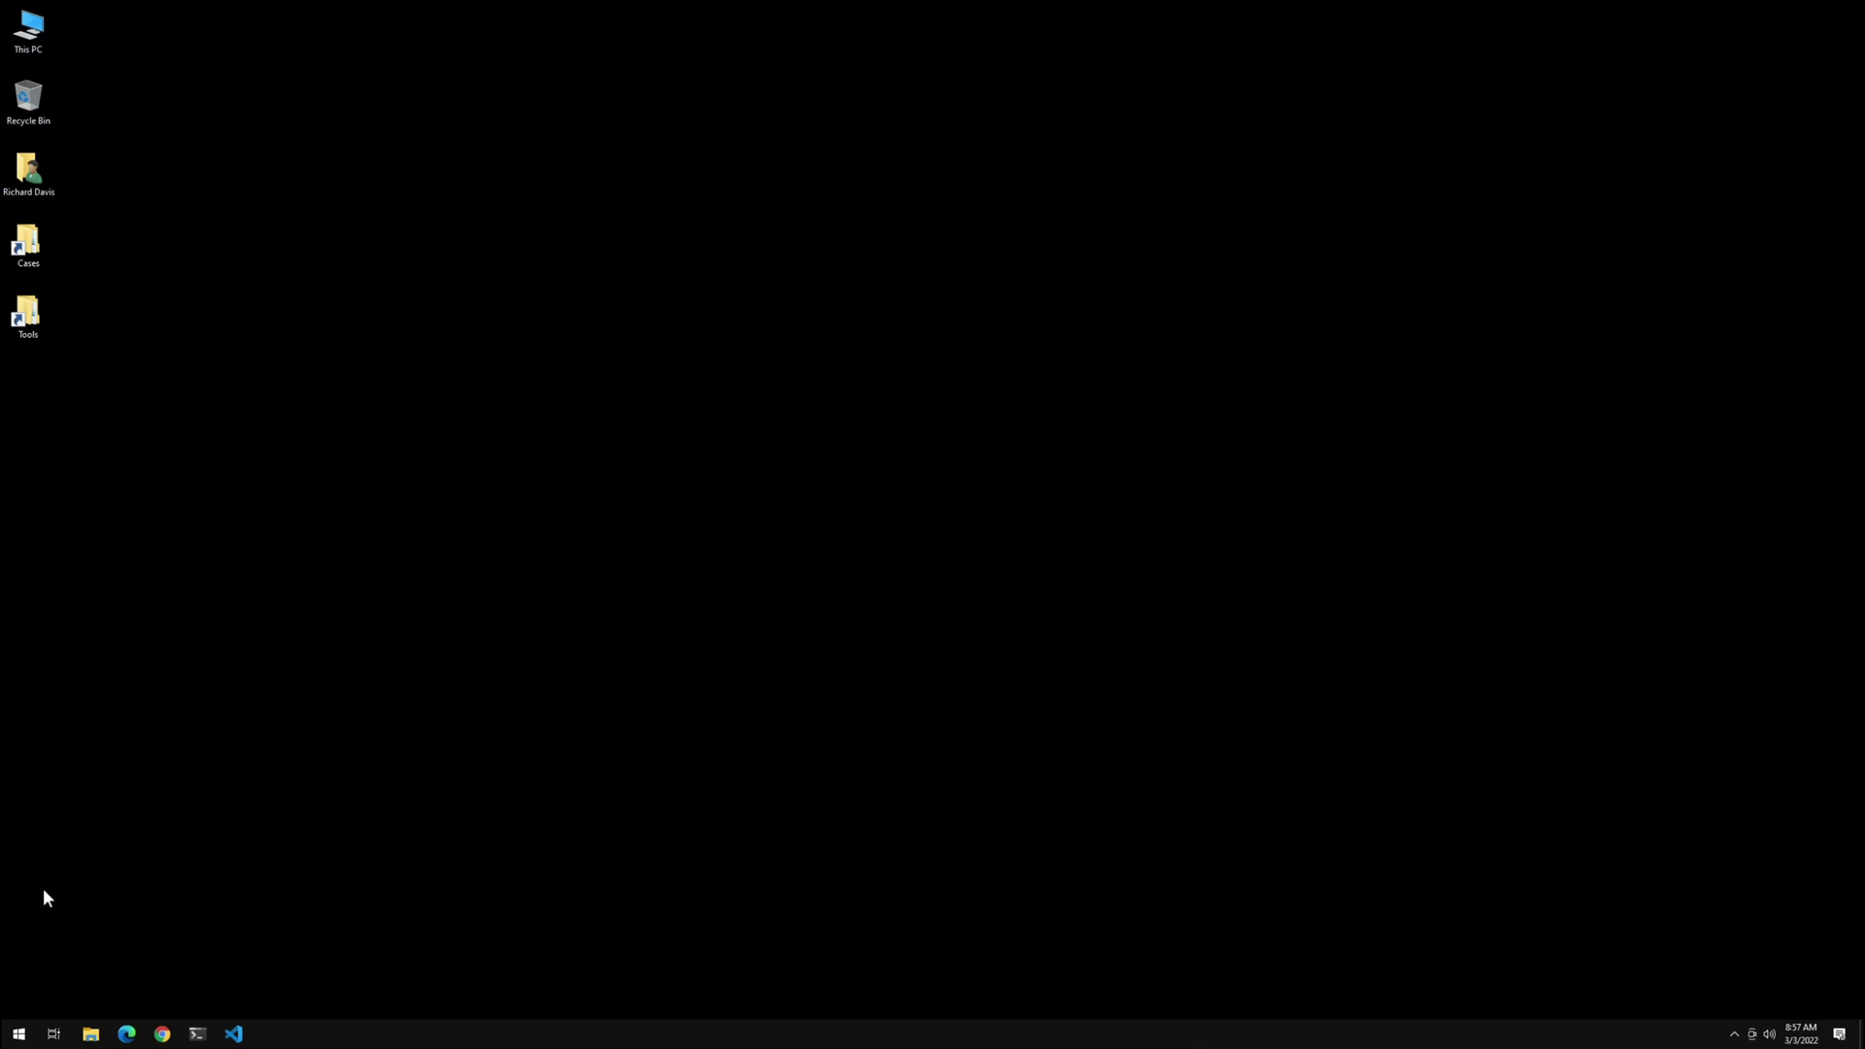
{"action": "left_click", "coordinate": [19, 1025]}
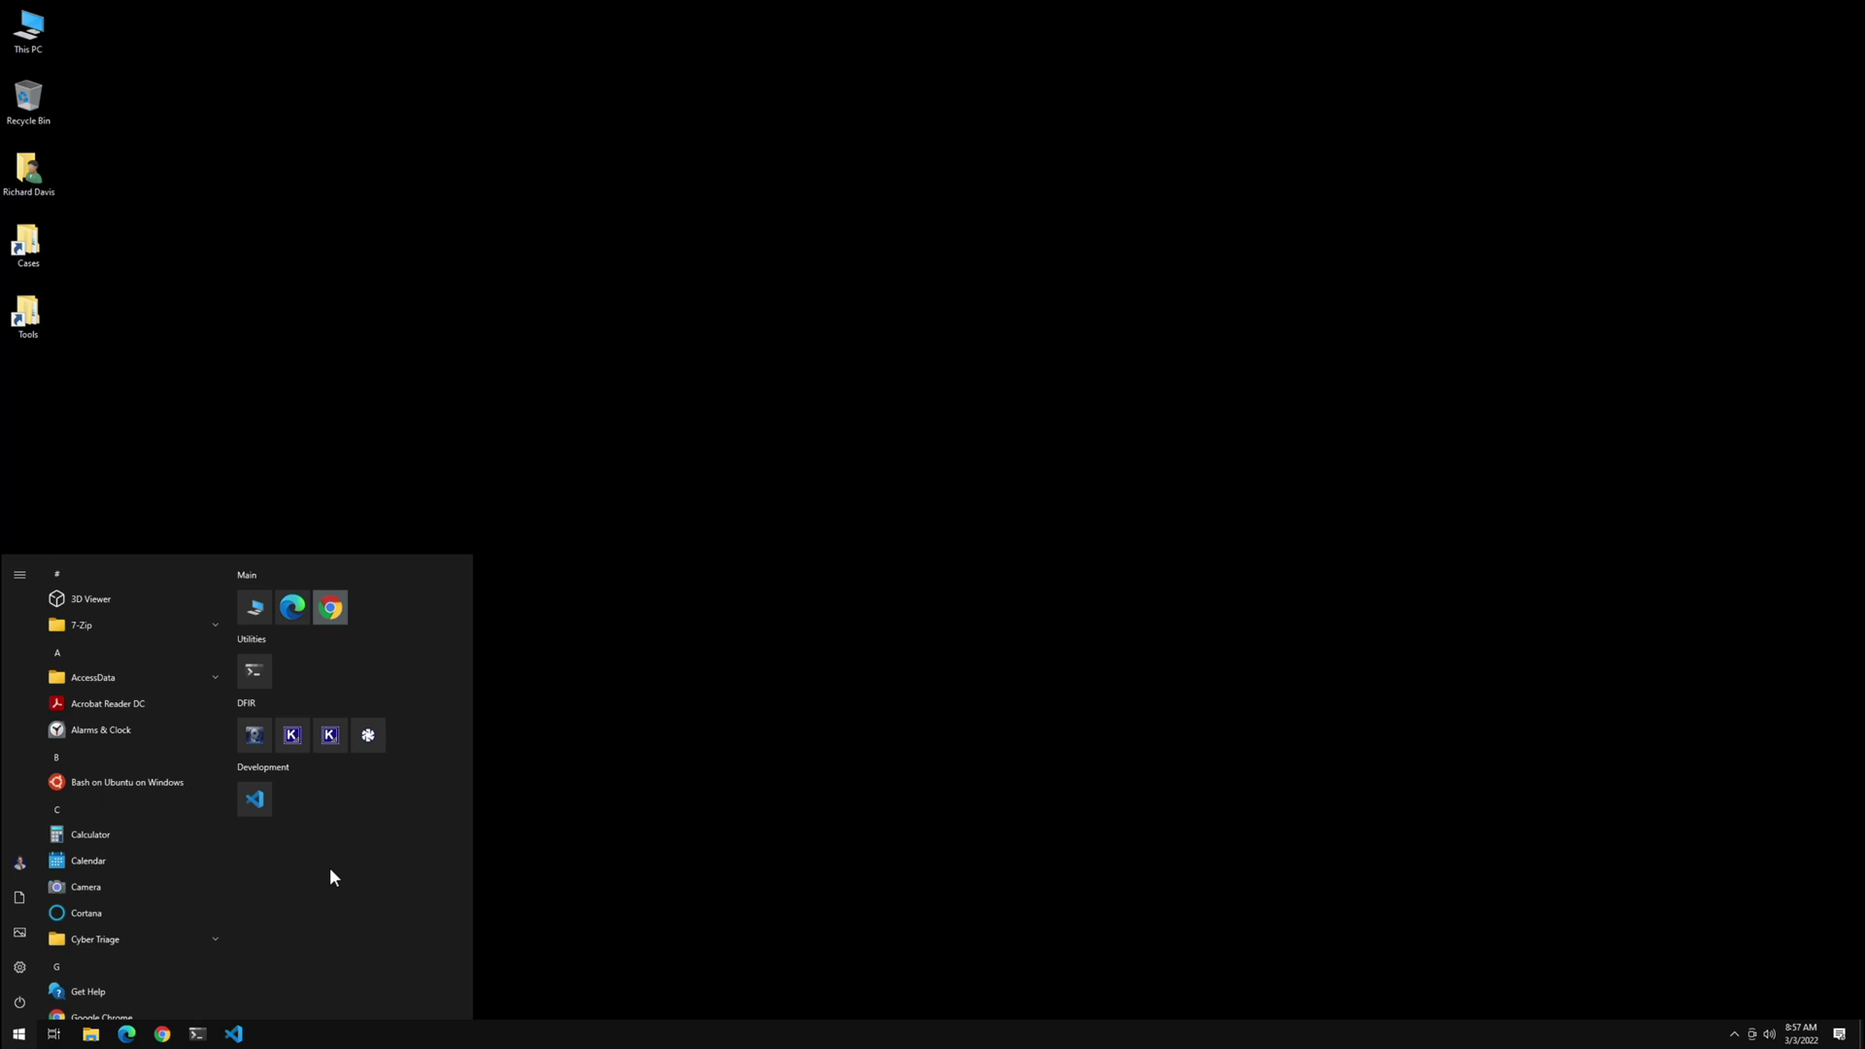
{"action": "type", "text": "task"}
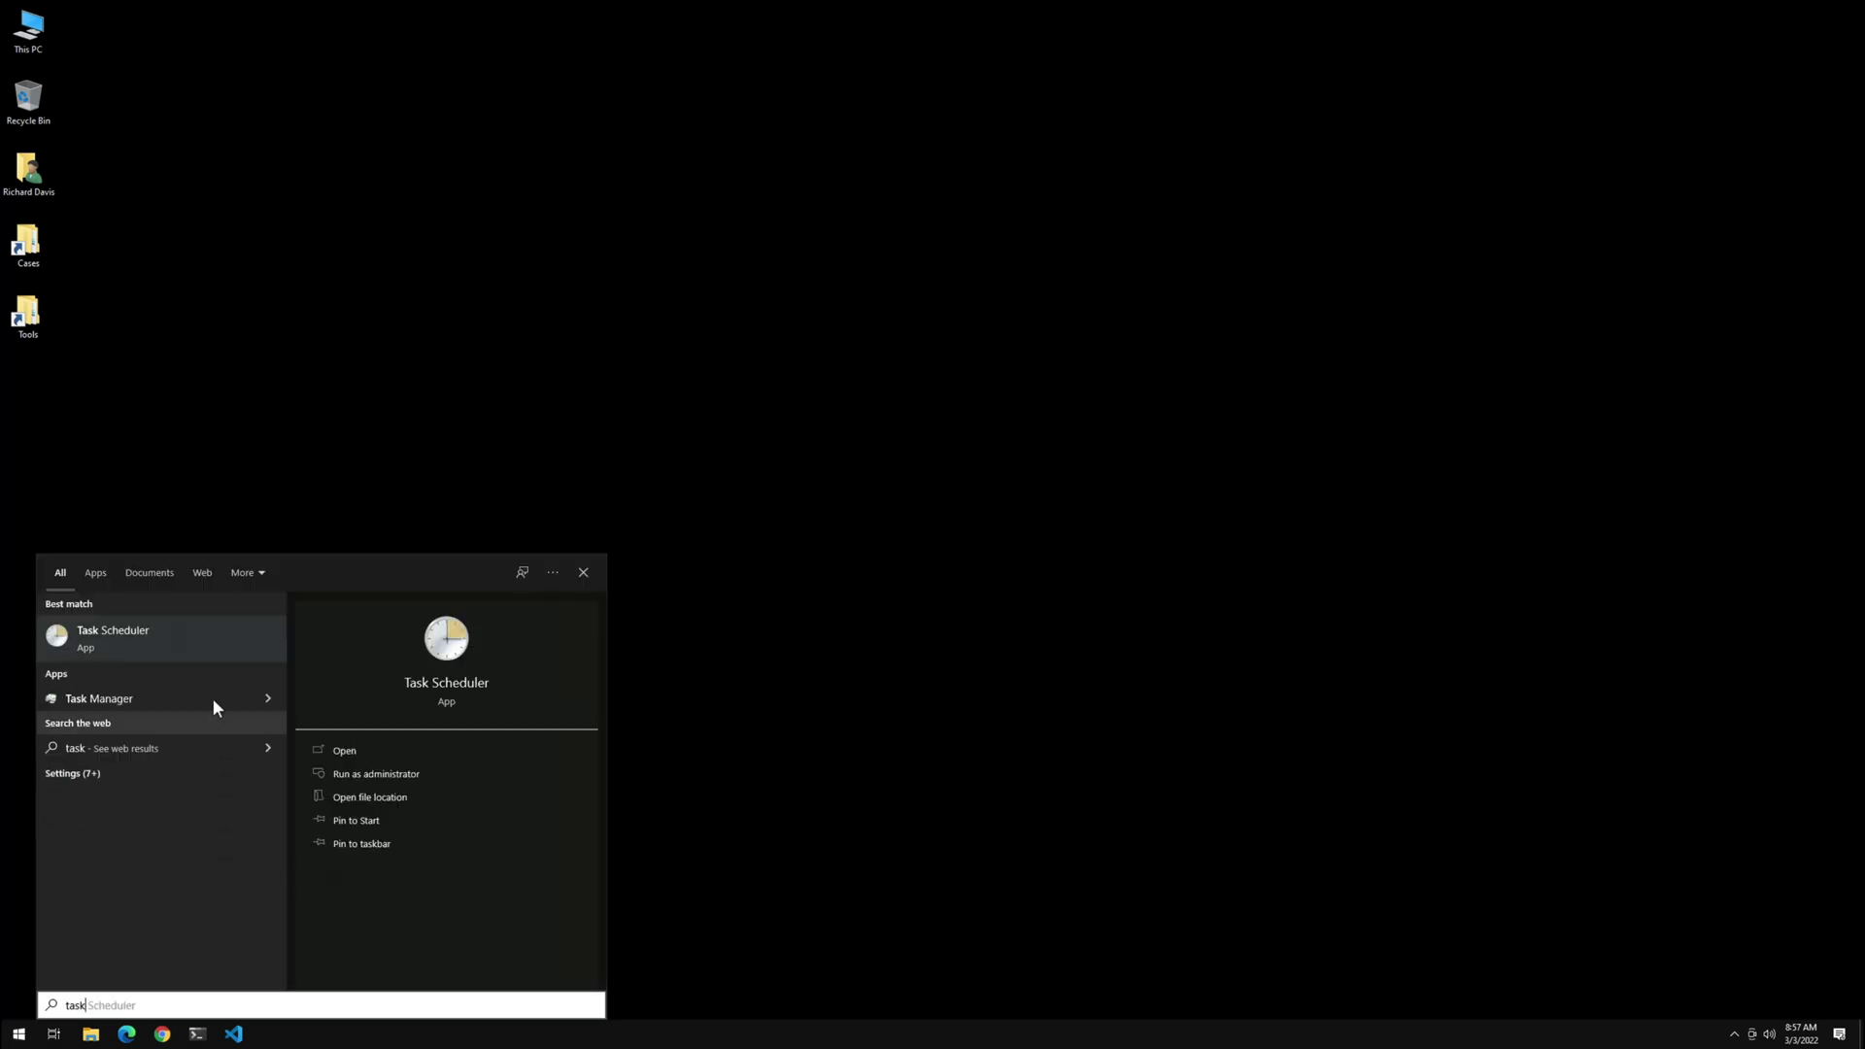
{"action": "left_click", "coordinate": [214, 647]}
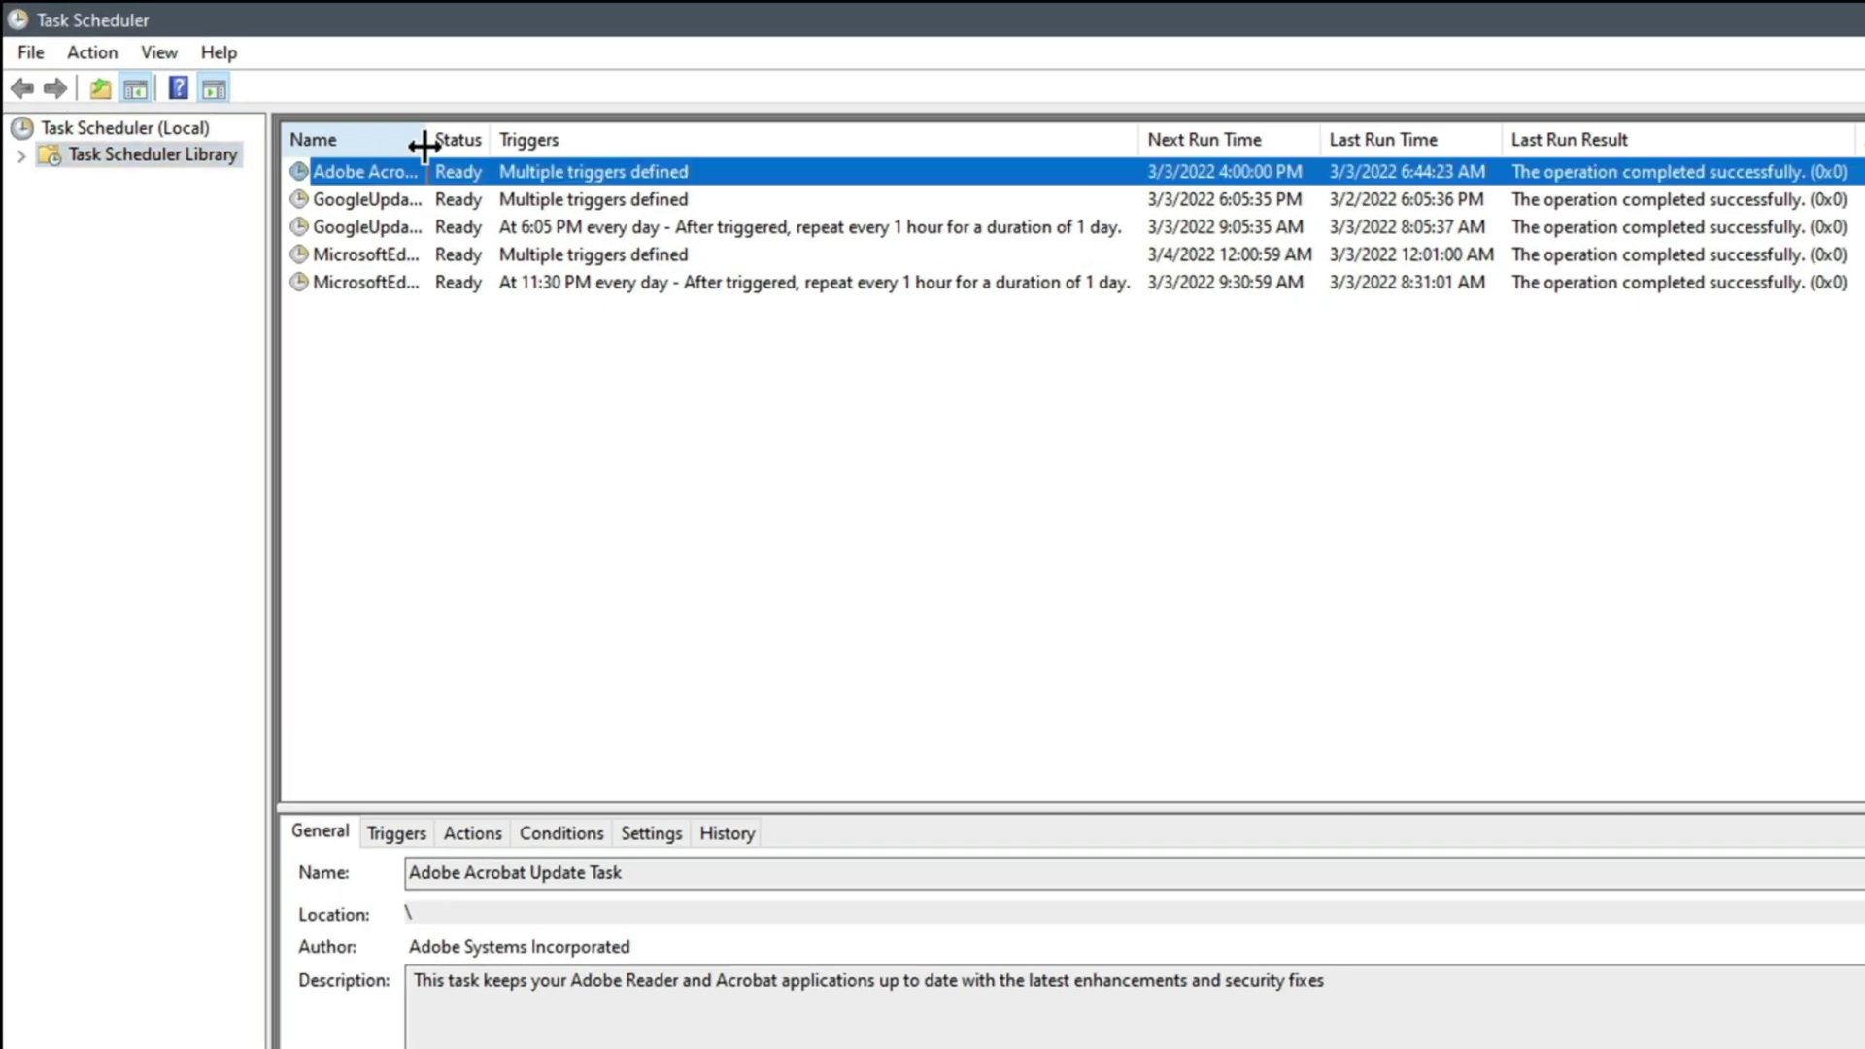
{"action": "double_click", "coordinate": [213, 70]}
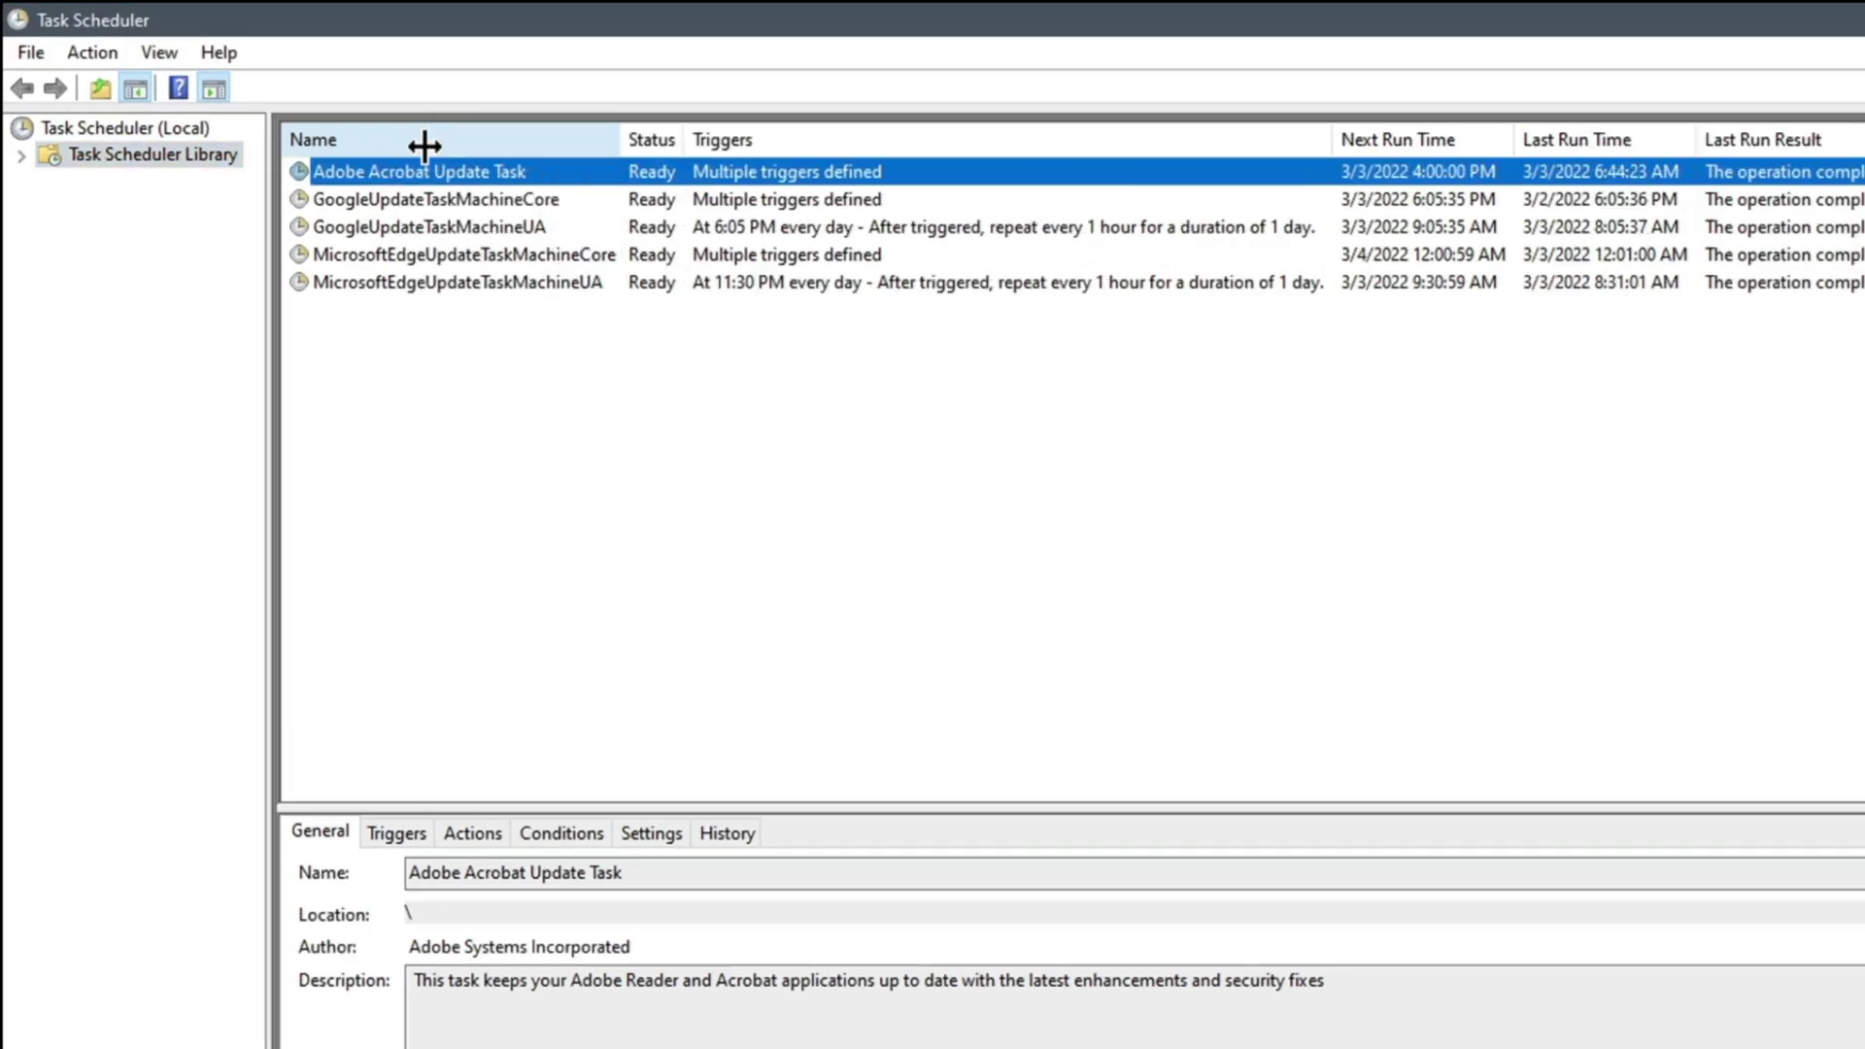
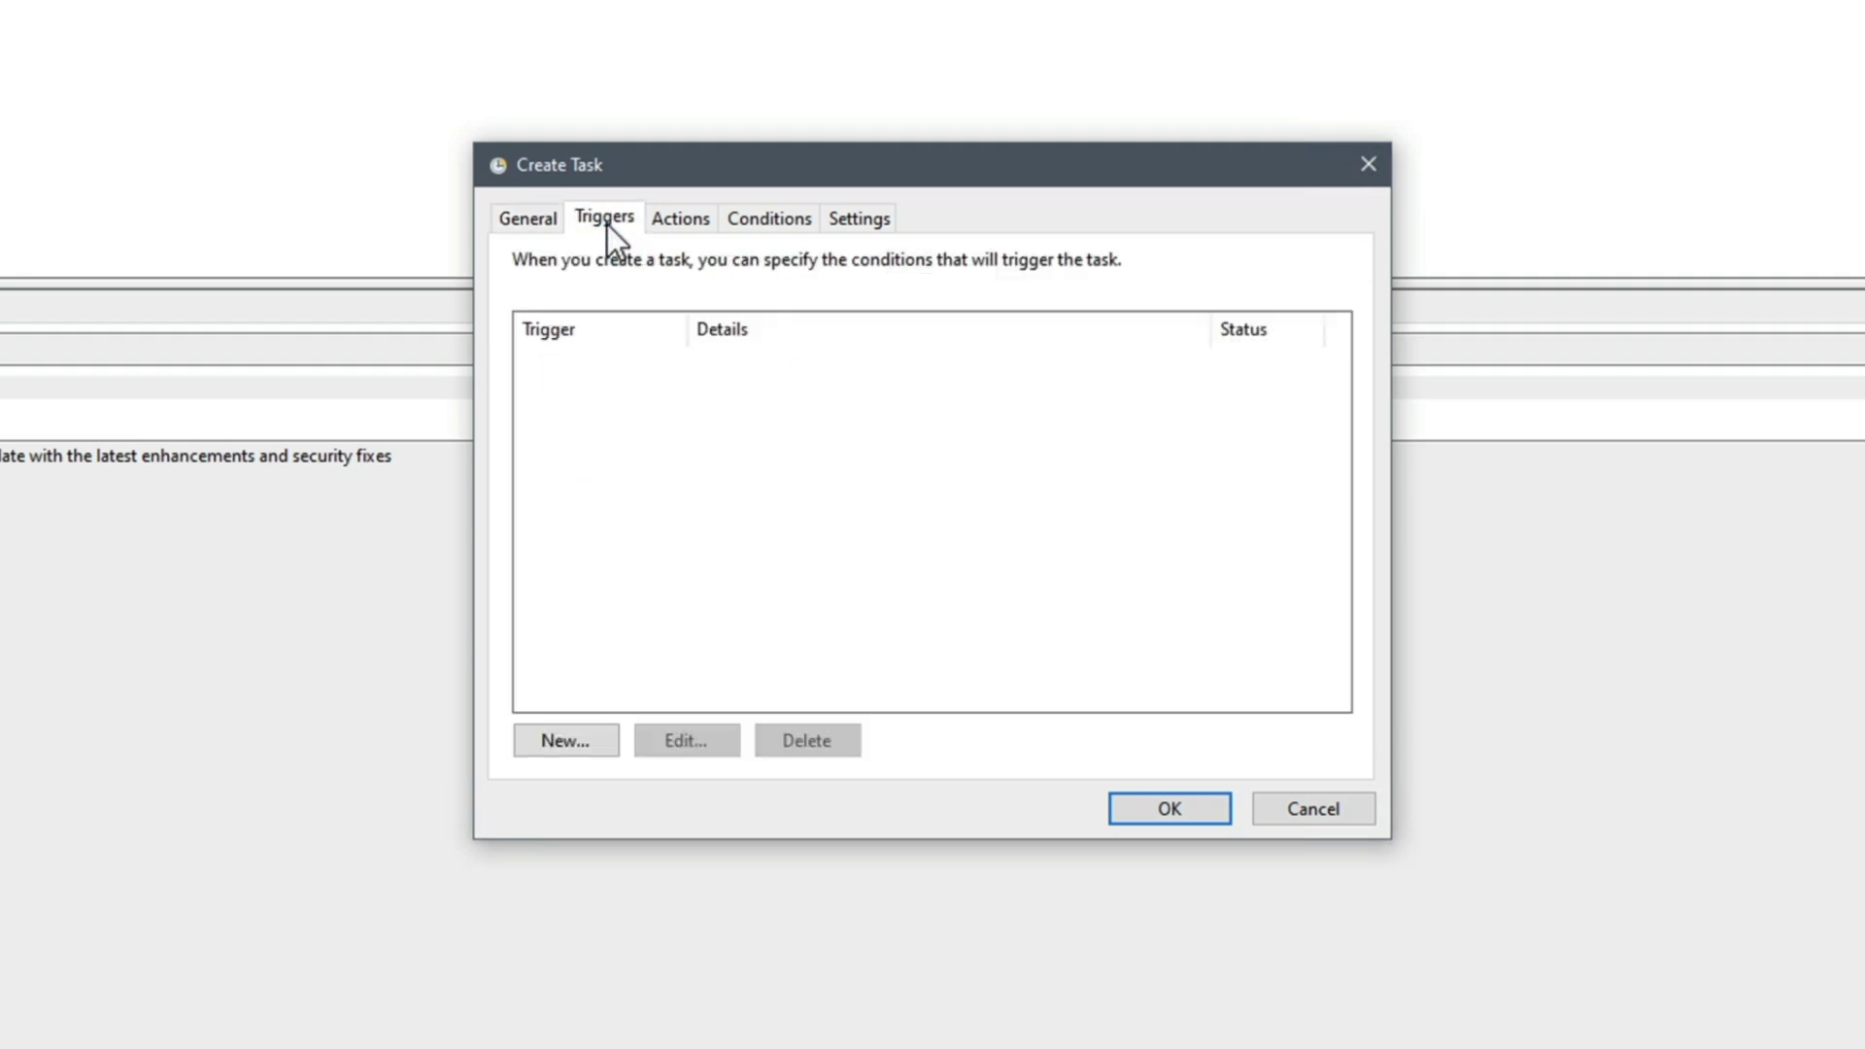
Add a new one-time trigger starting at 9:05:00 AM on 3/3/2022
{"action": "left_click", "coordinate": [582, 742]}
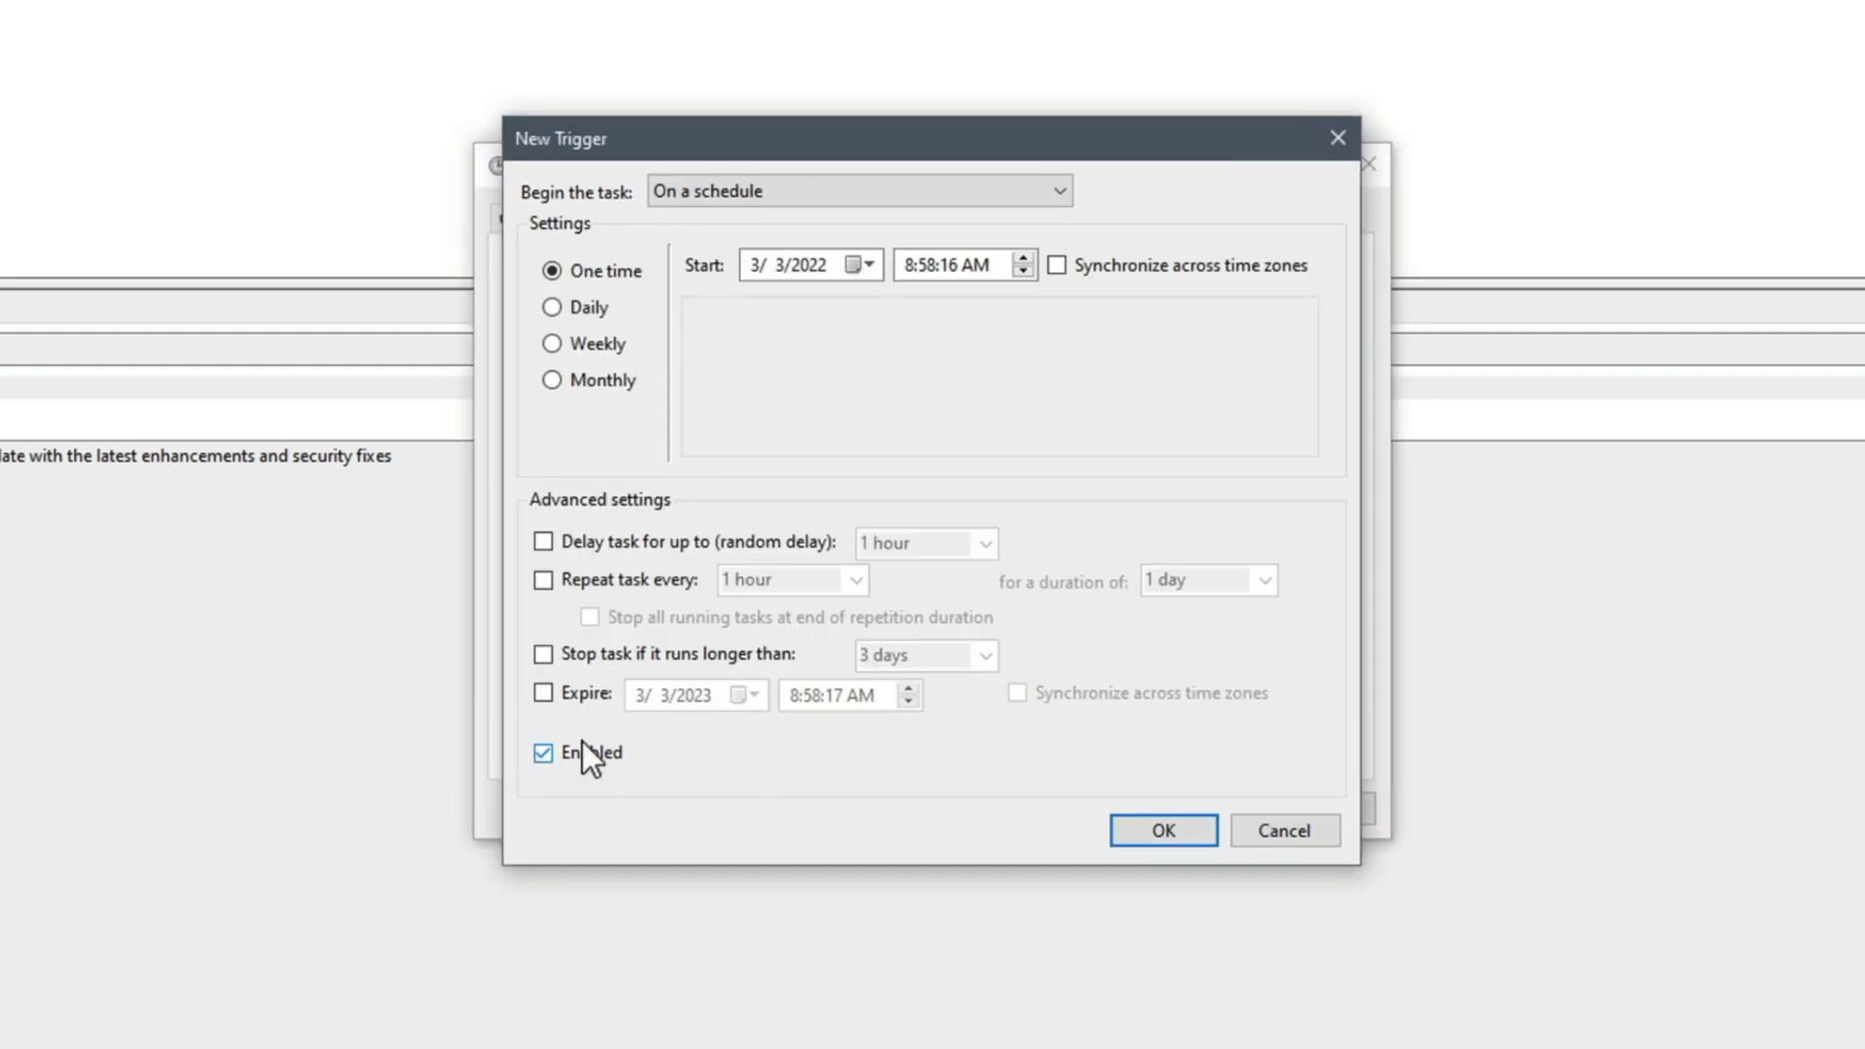
{"action": "left_click", "coordinate": [904, 268]}
{"action": "type", "text": "9"}
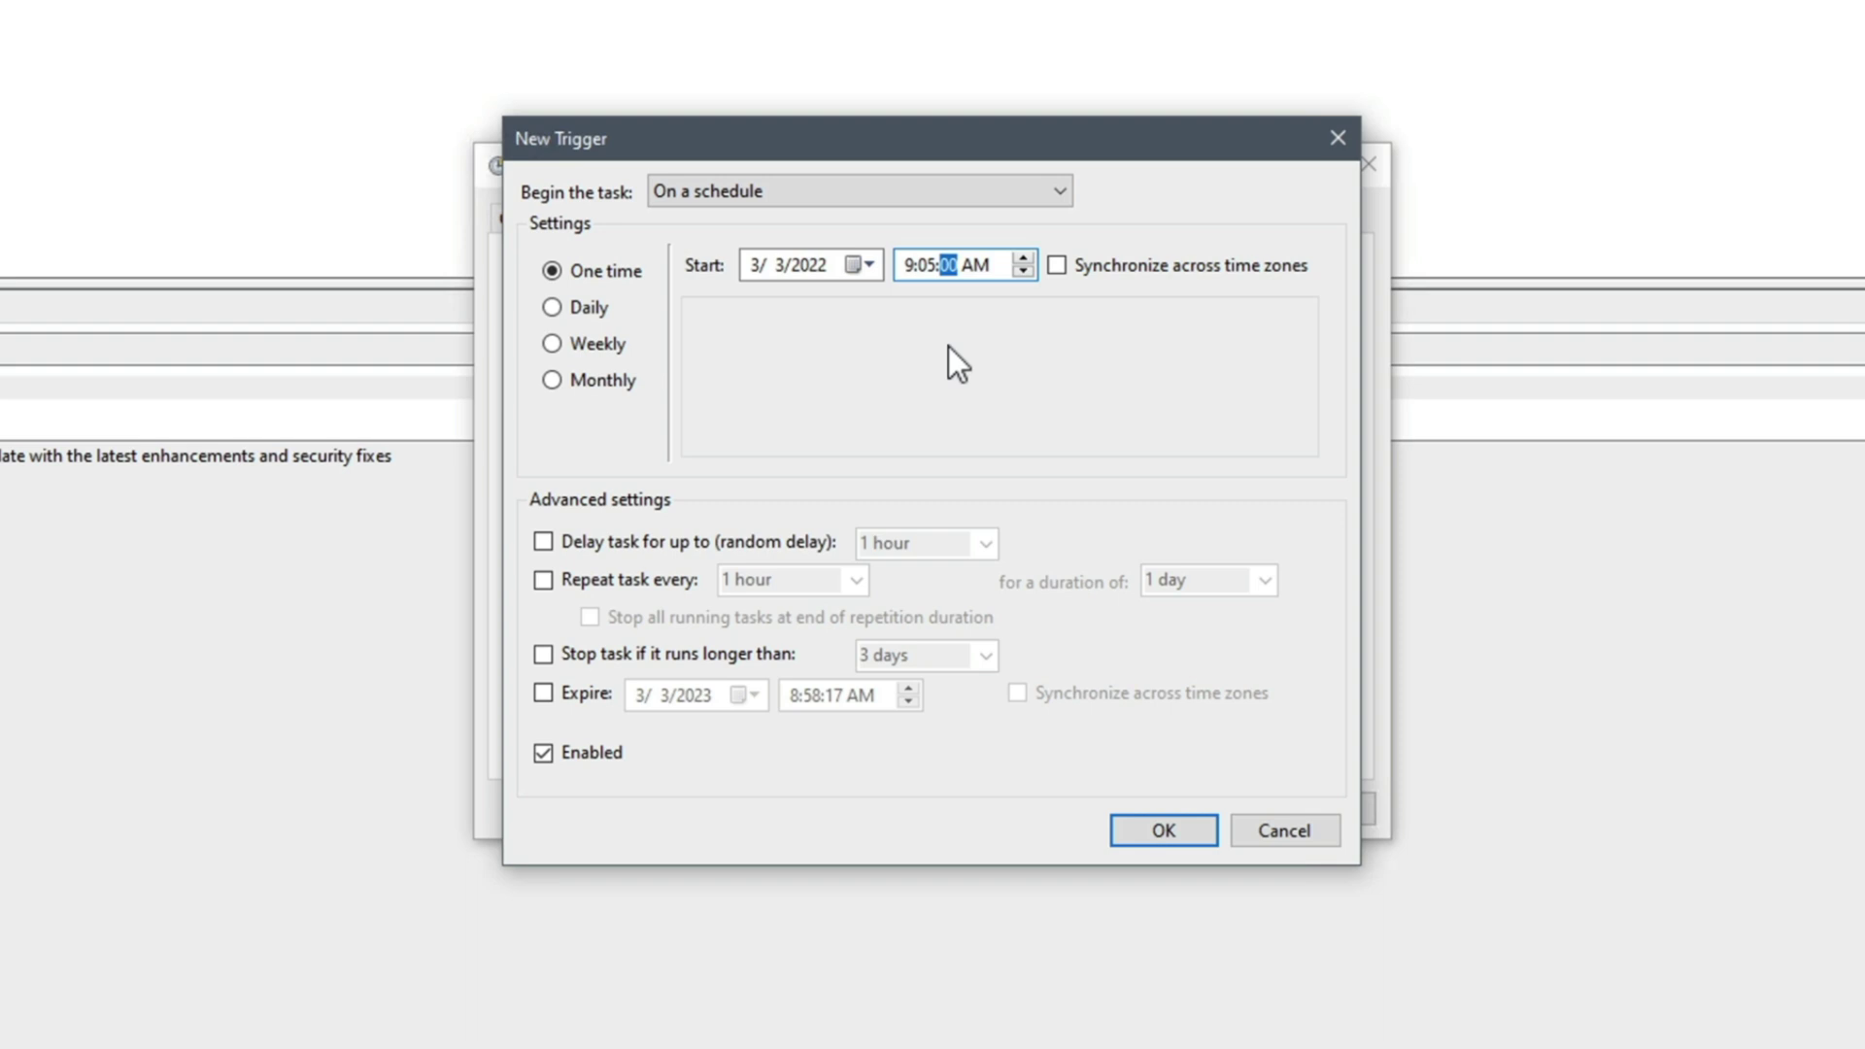
Make the trigger repeat every 5 minutes for 1 day and save it
{"action": "left_click", "coordinate": [605, 577]}
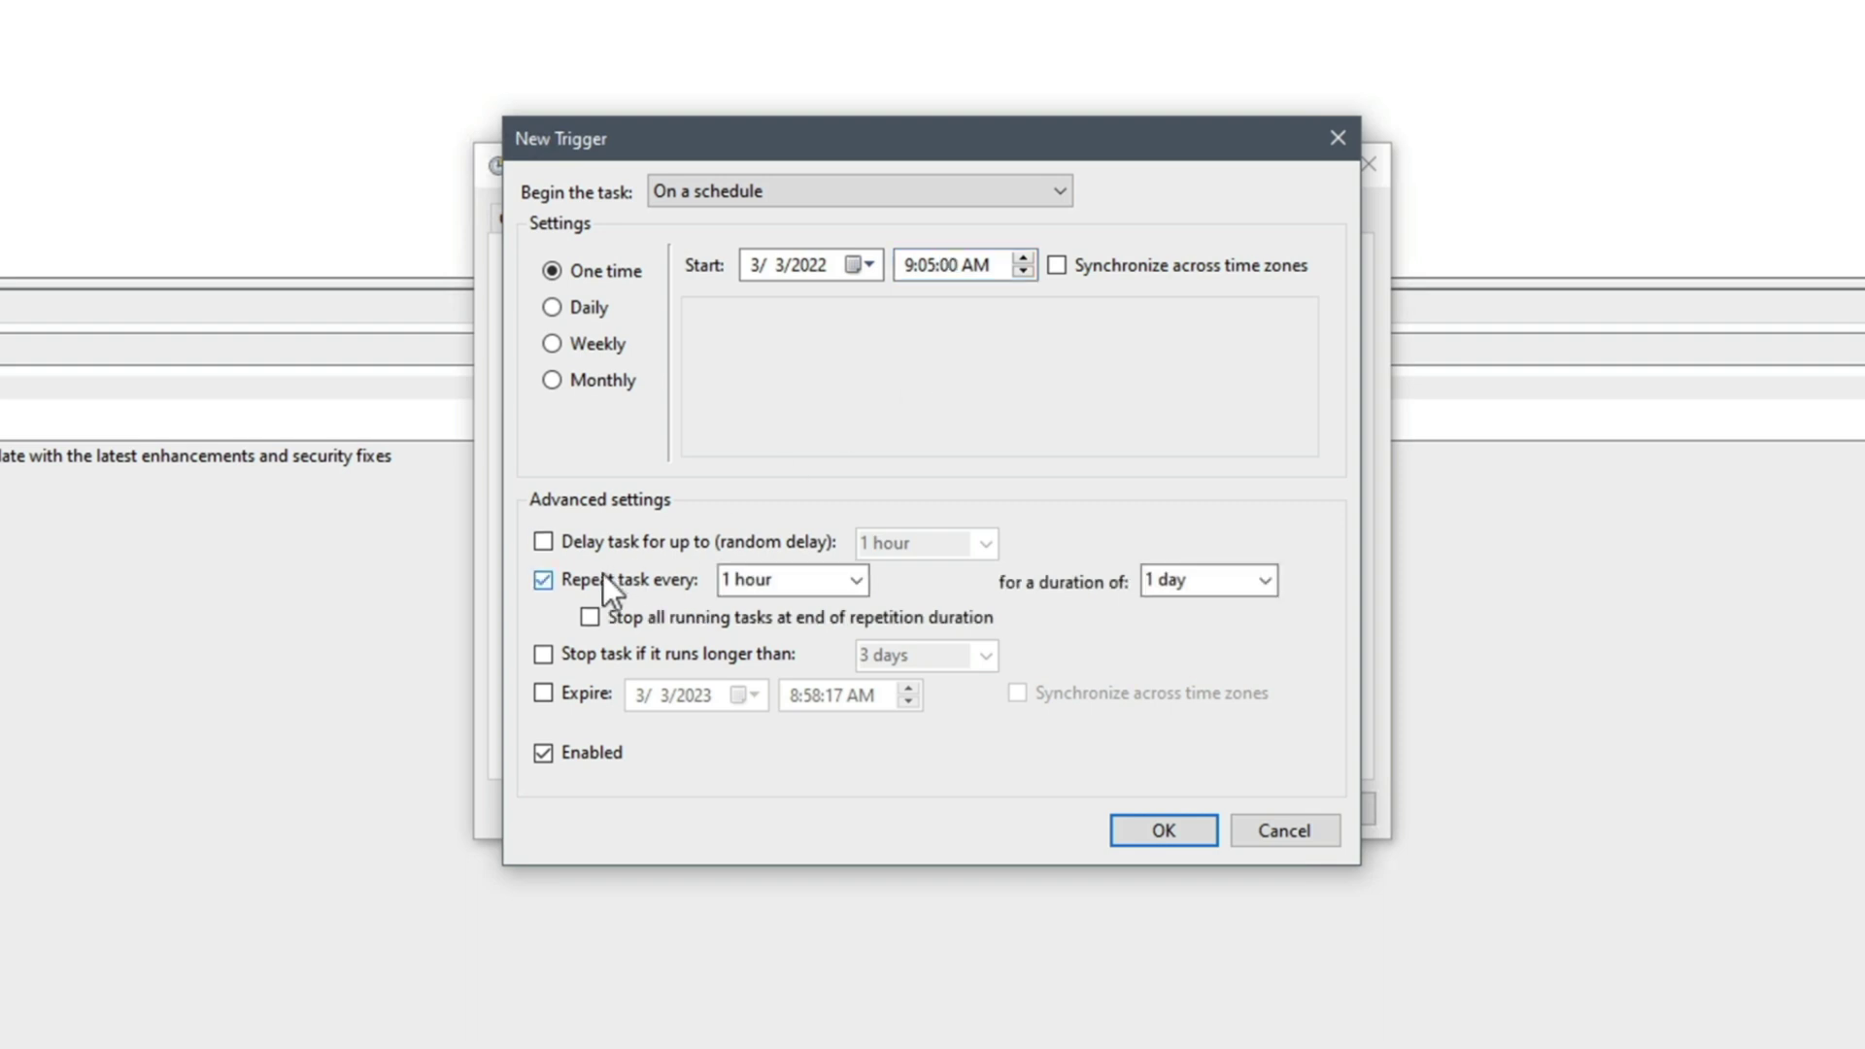
{"action": "left_click_drag", "start_coordinate": [724, 582], "coordinate": [837, 581]}
{"action": "left_click", "coordinate": [859, 584]}
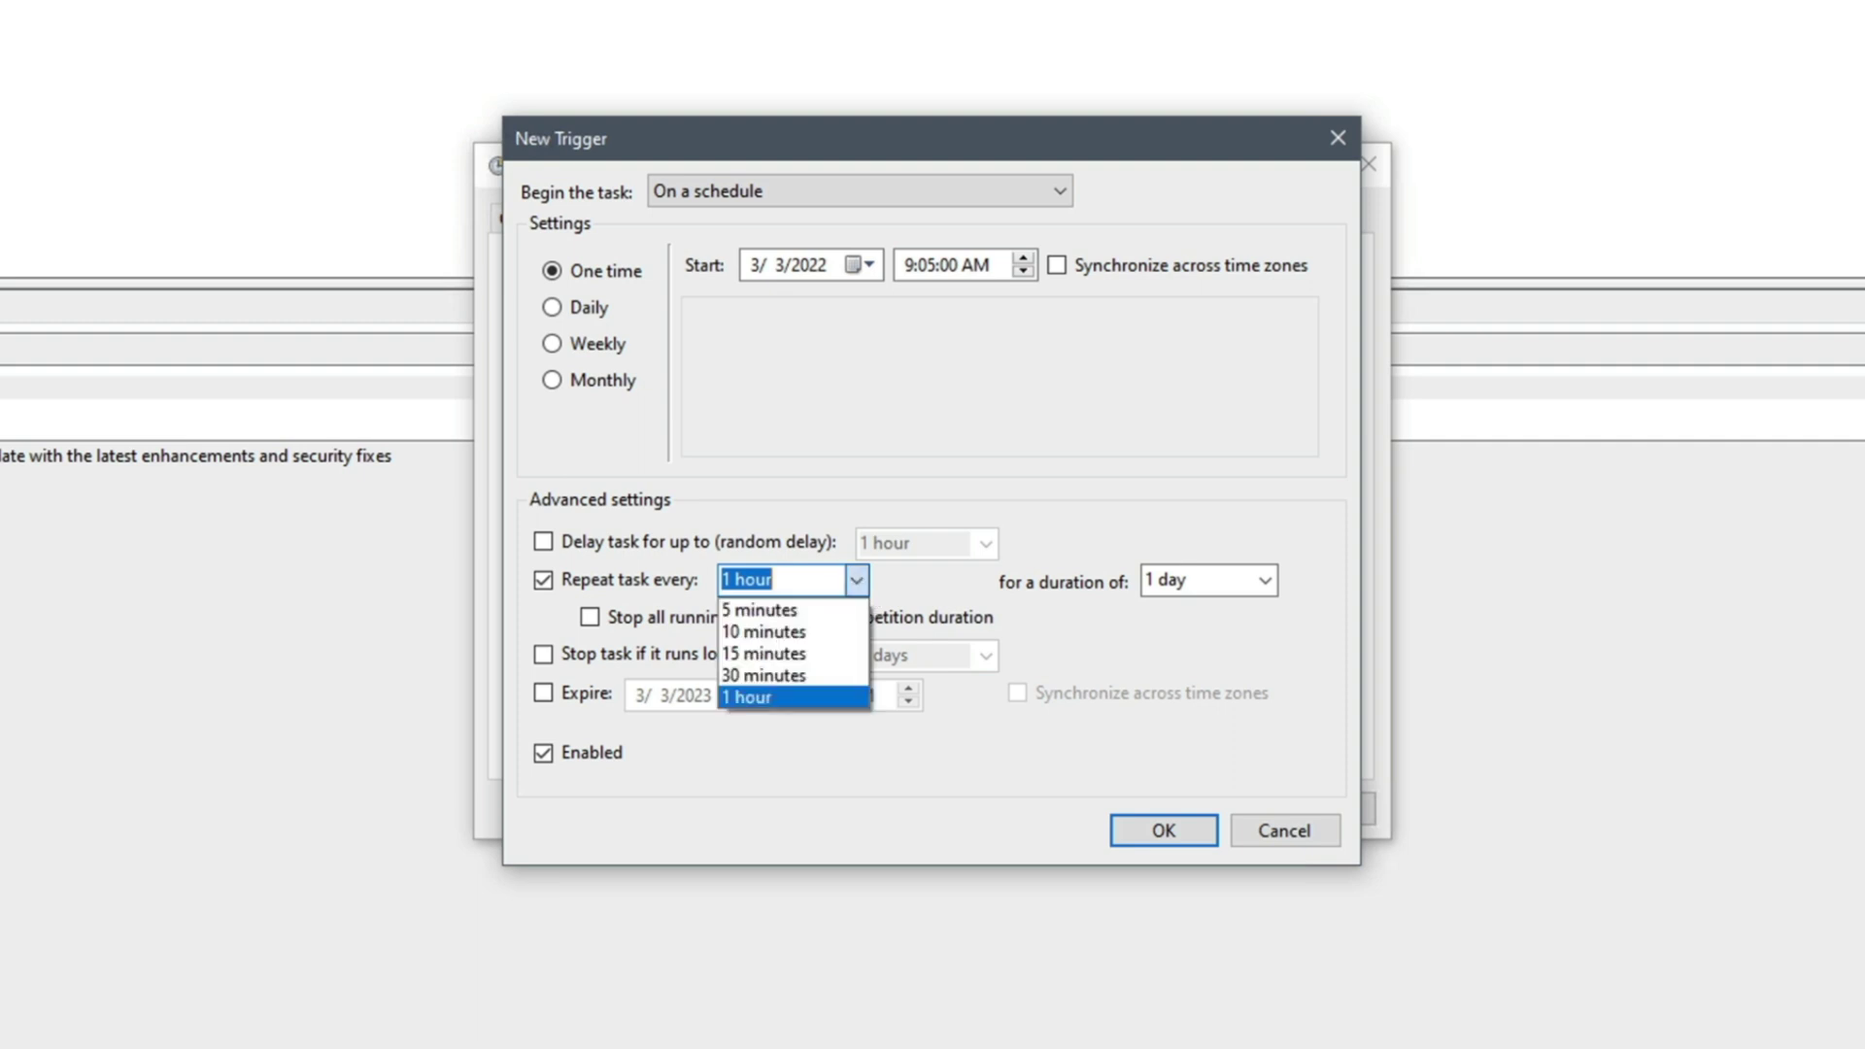
{"action": "left_click", "coordinate": [821, 606]}
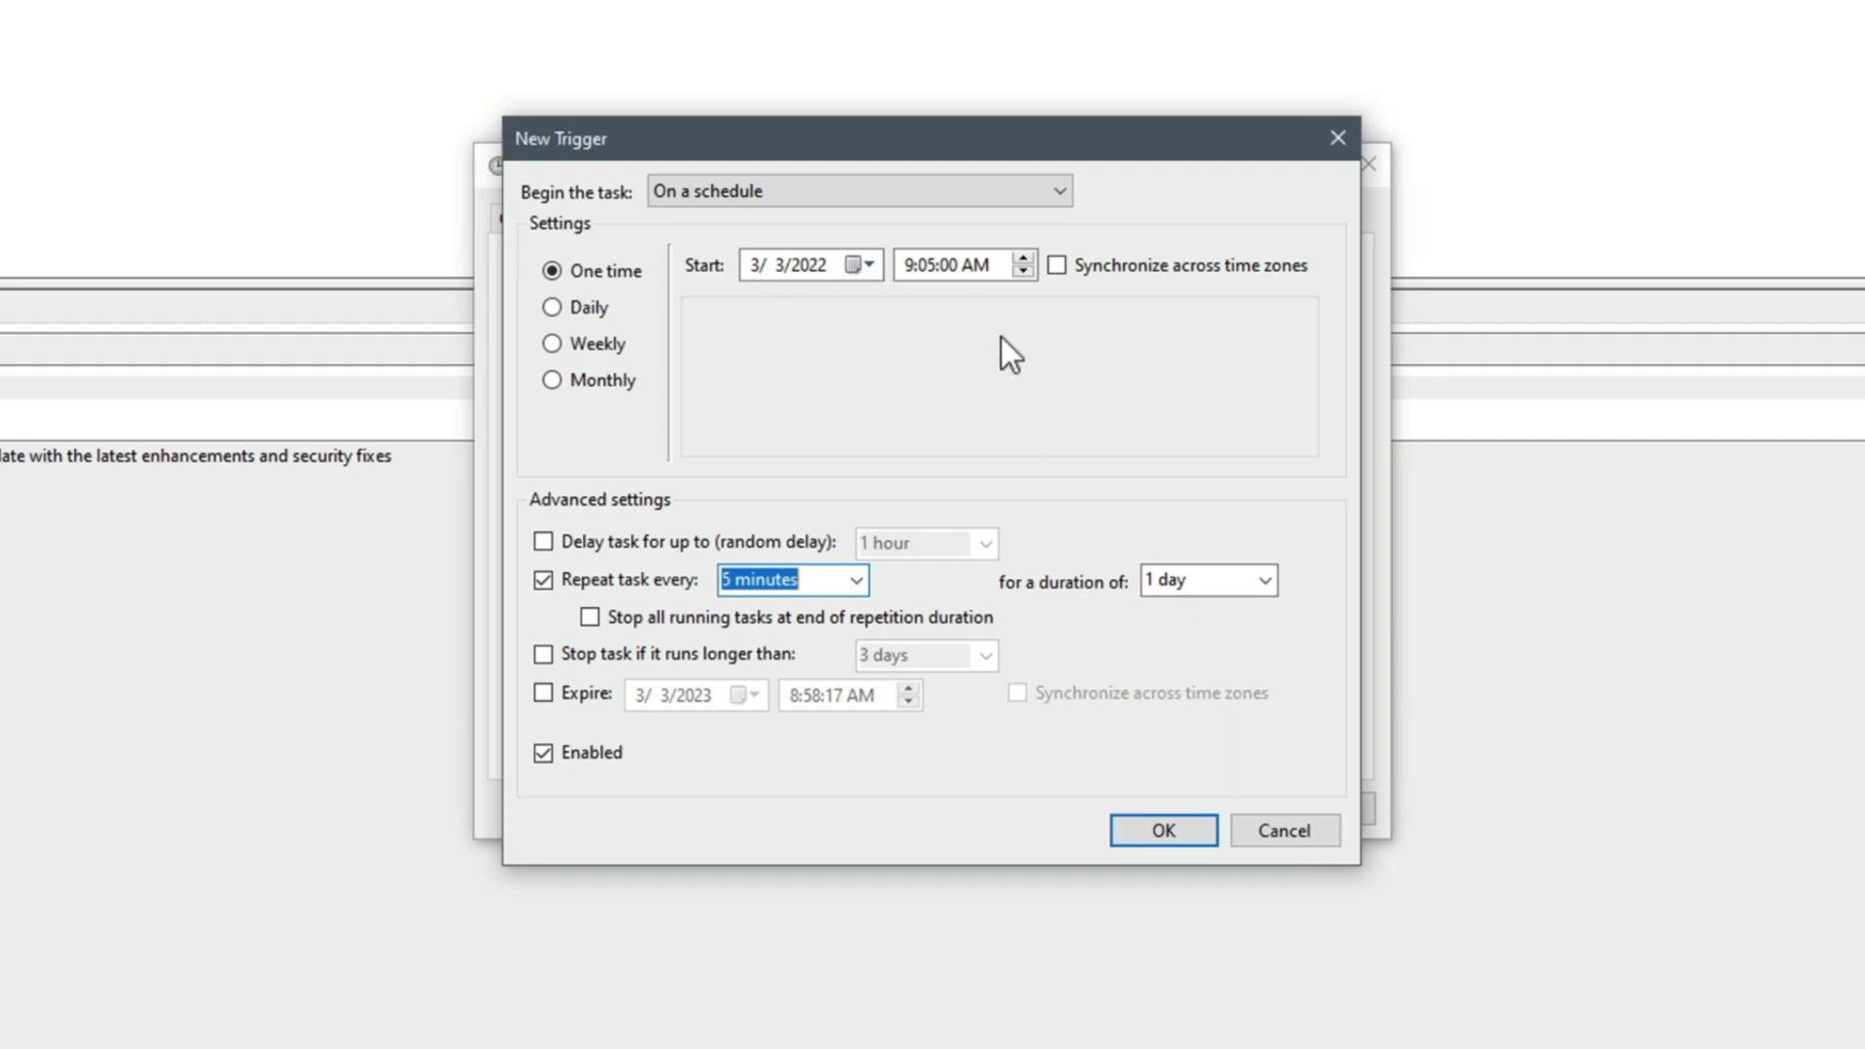
{"action": "left_click", "coordinate": [1139, 824]}
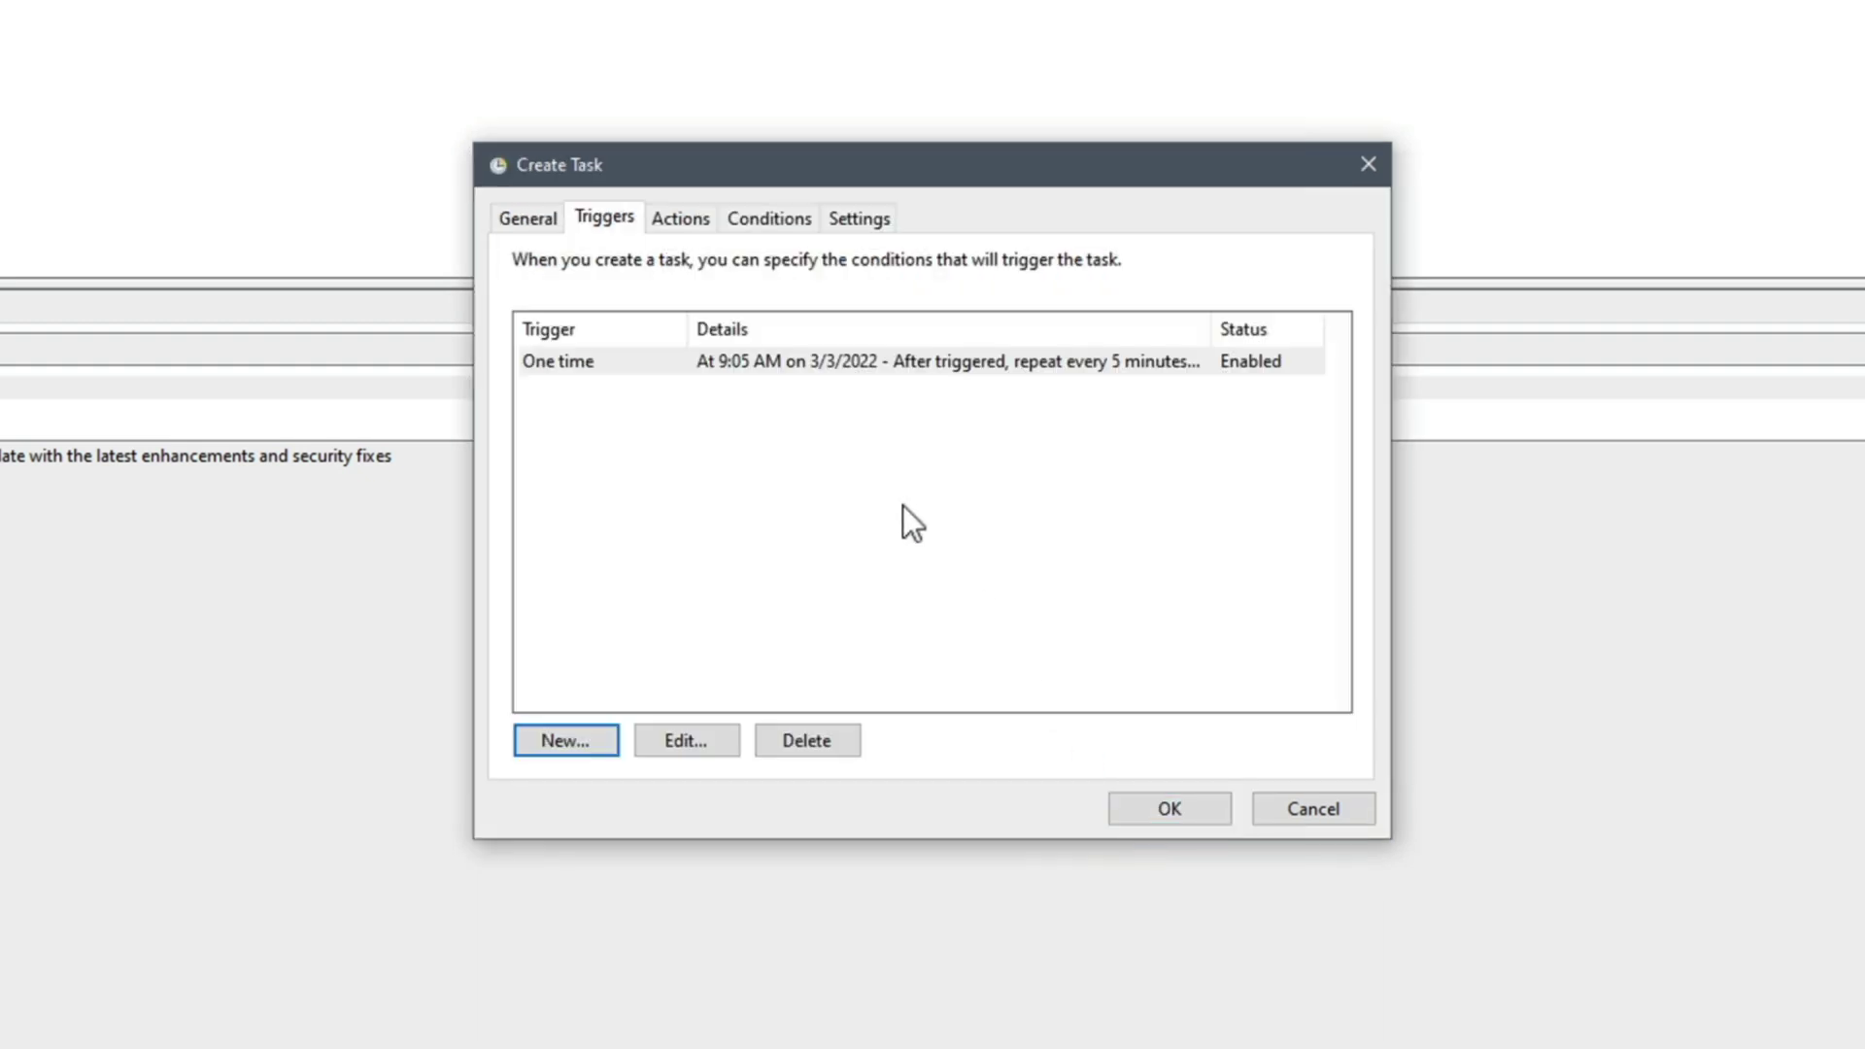
Go to the Create Task Actions tab, which has an empty action list
{"action": "left_click", "coordinate": [687, 216]}
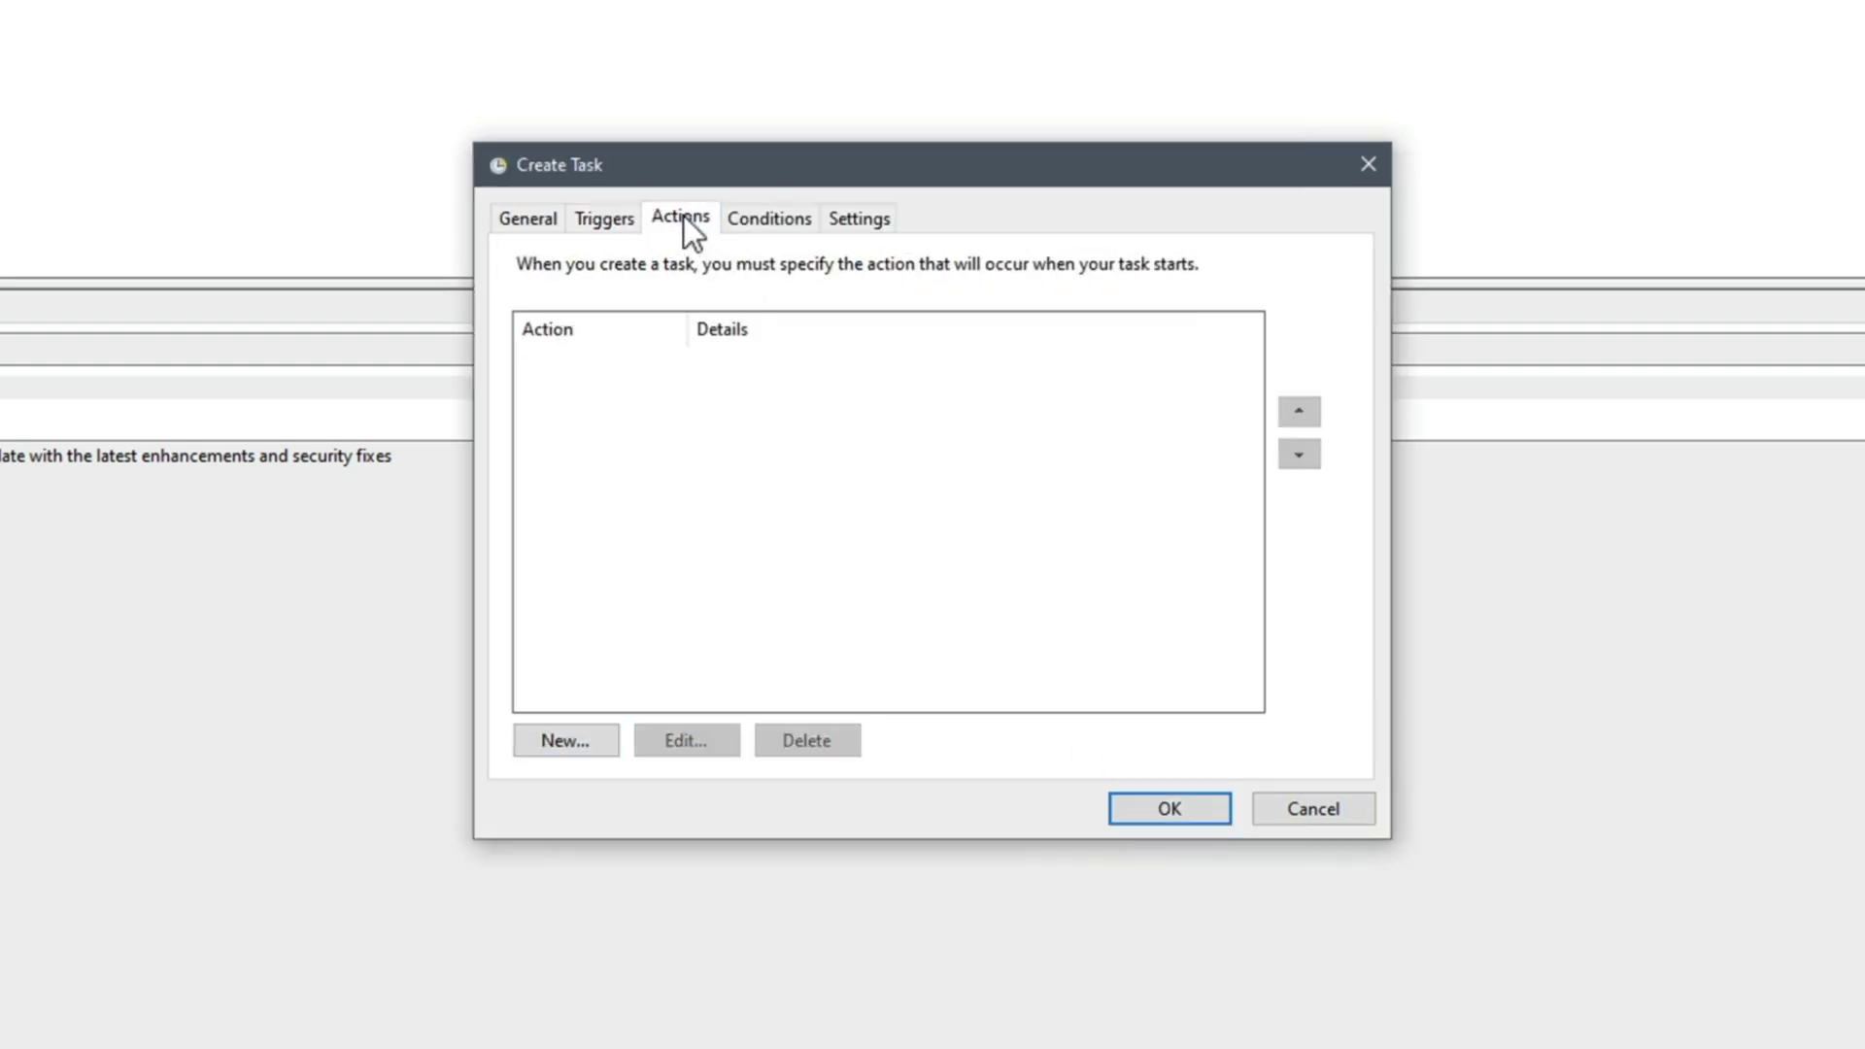
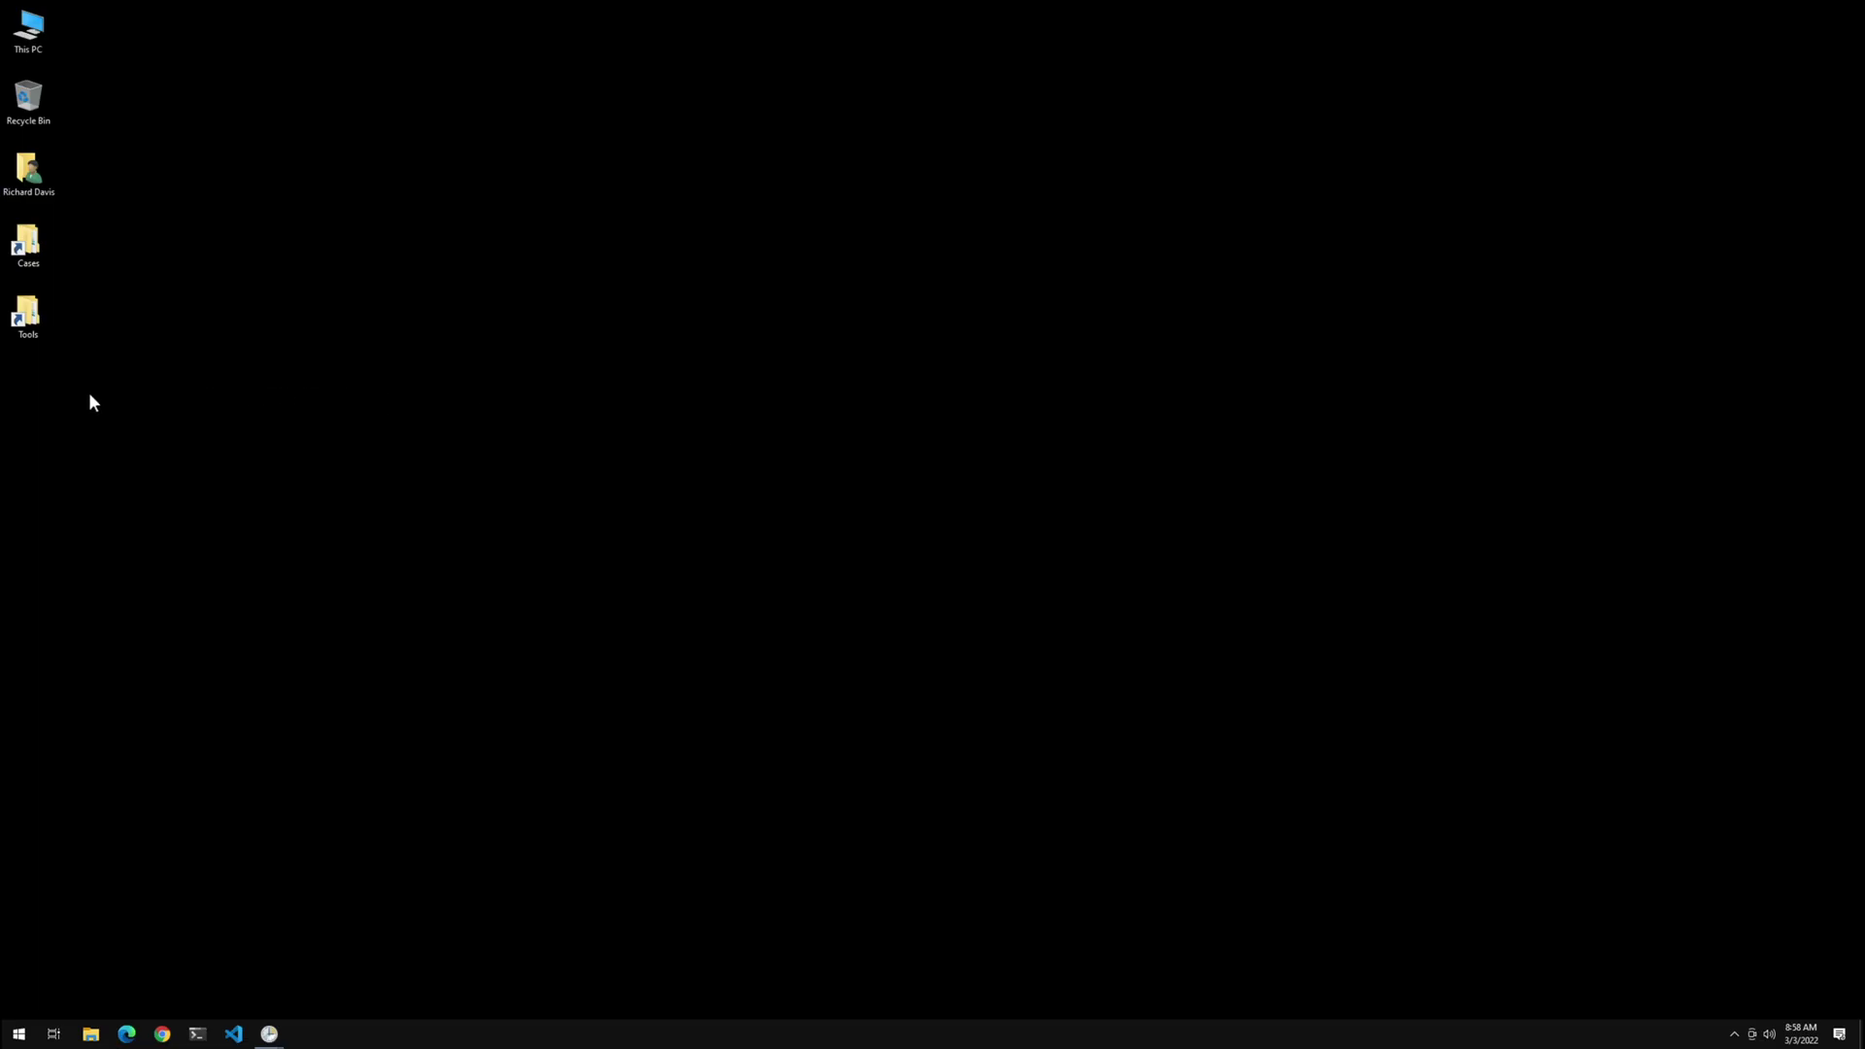
Create a new blank text document on the desktop
{"action": "right_click", "coordinate": [80, 398]}
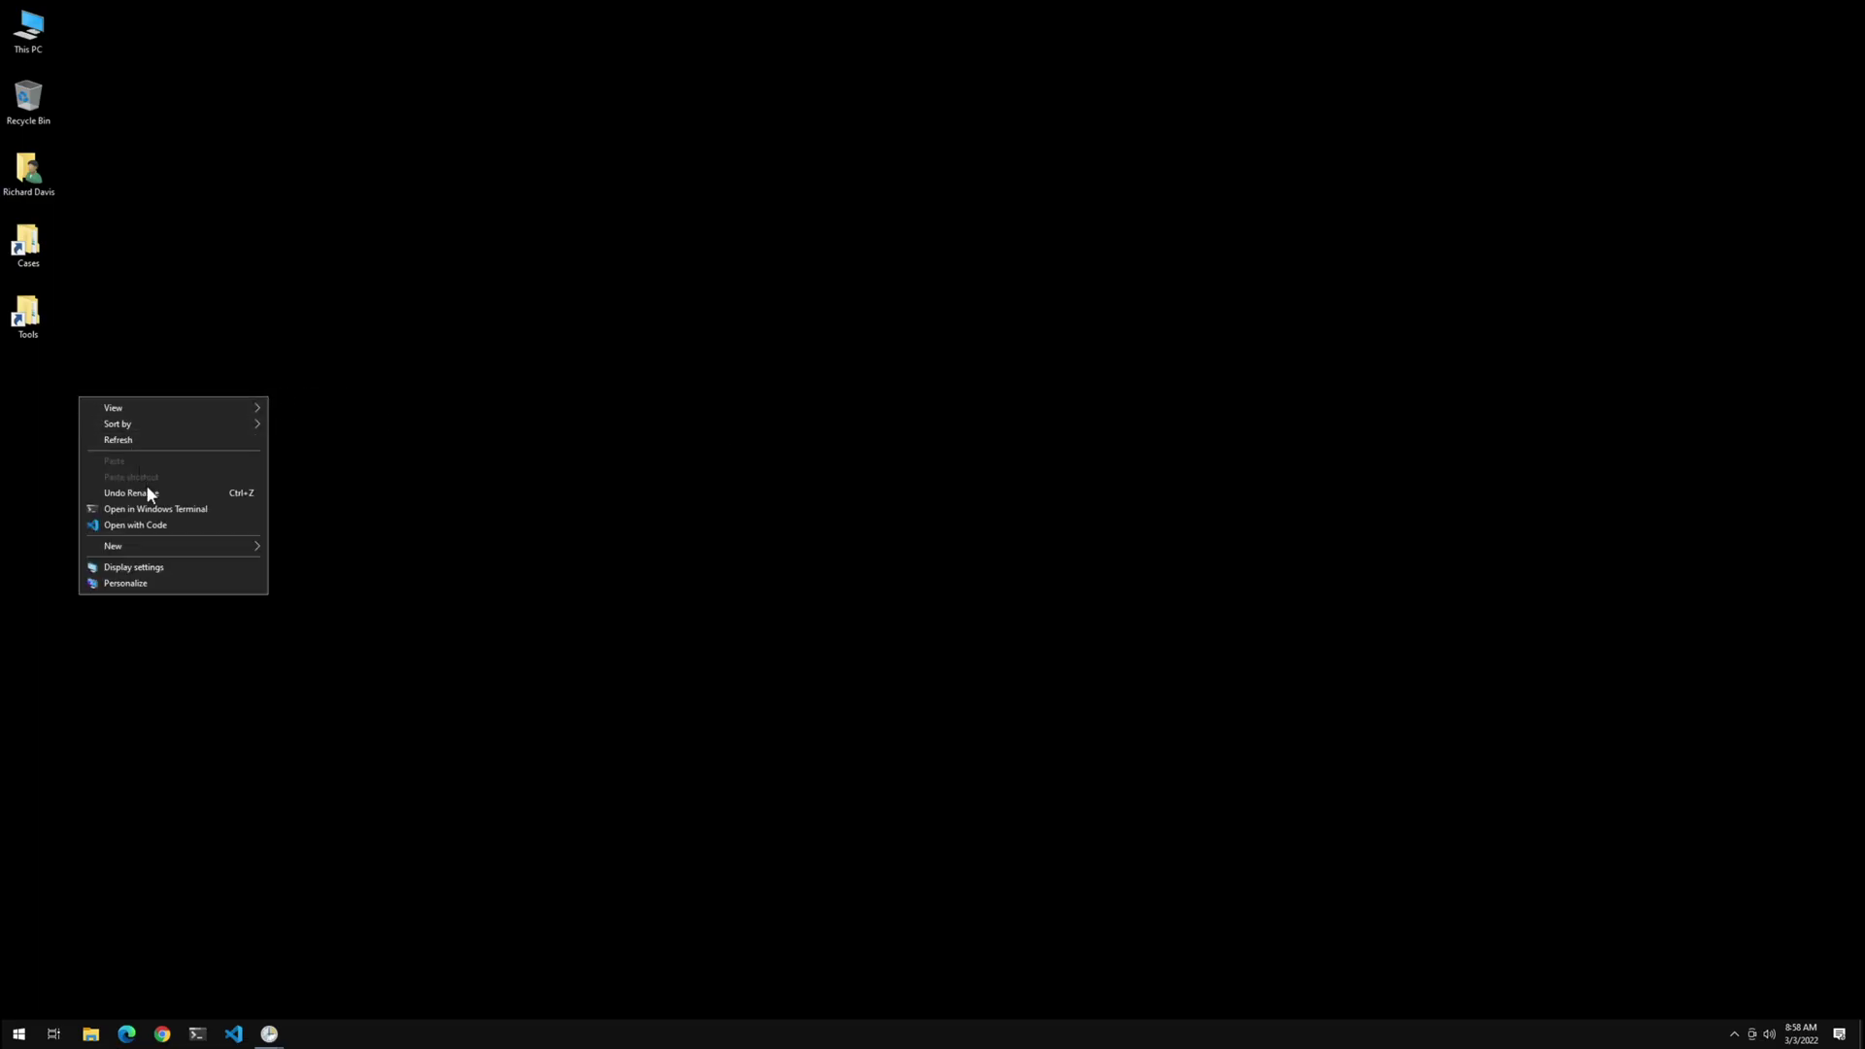
{"action": "mouse_move", "coordinate": [161, 547]}
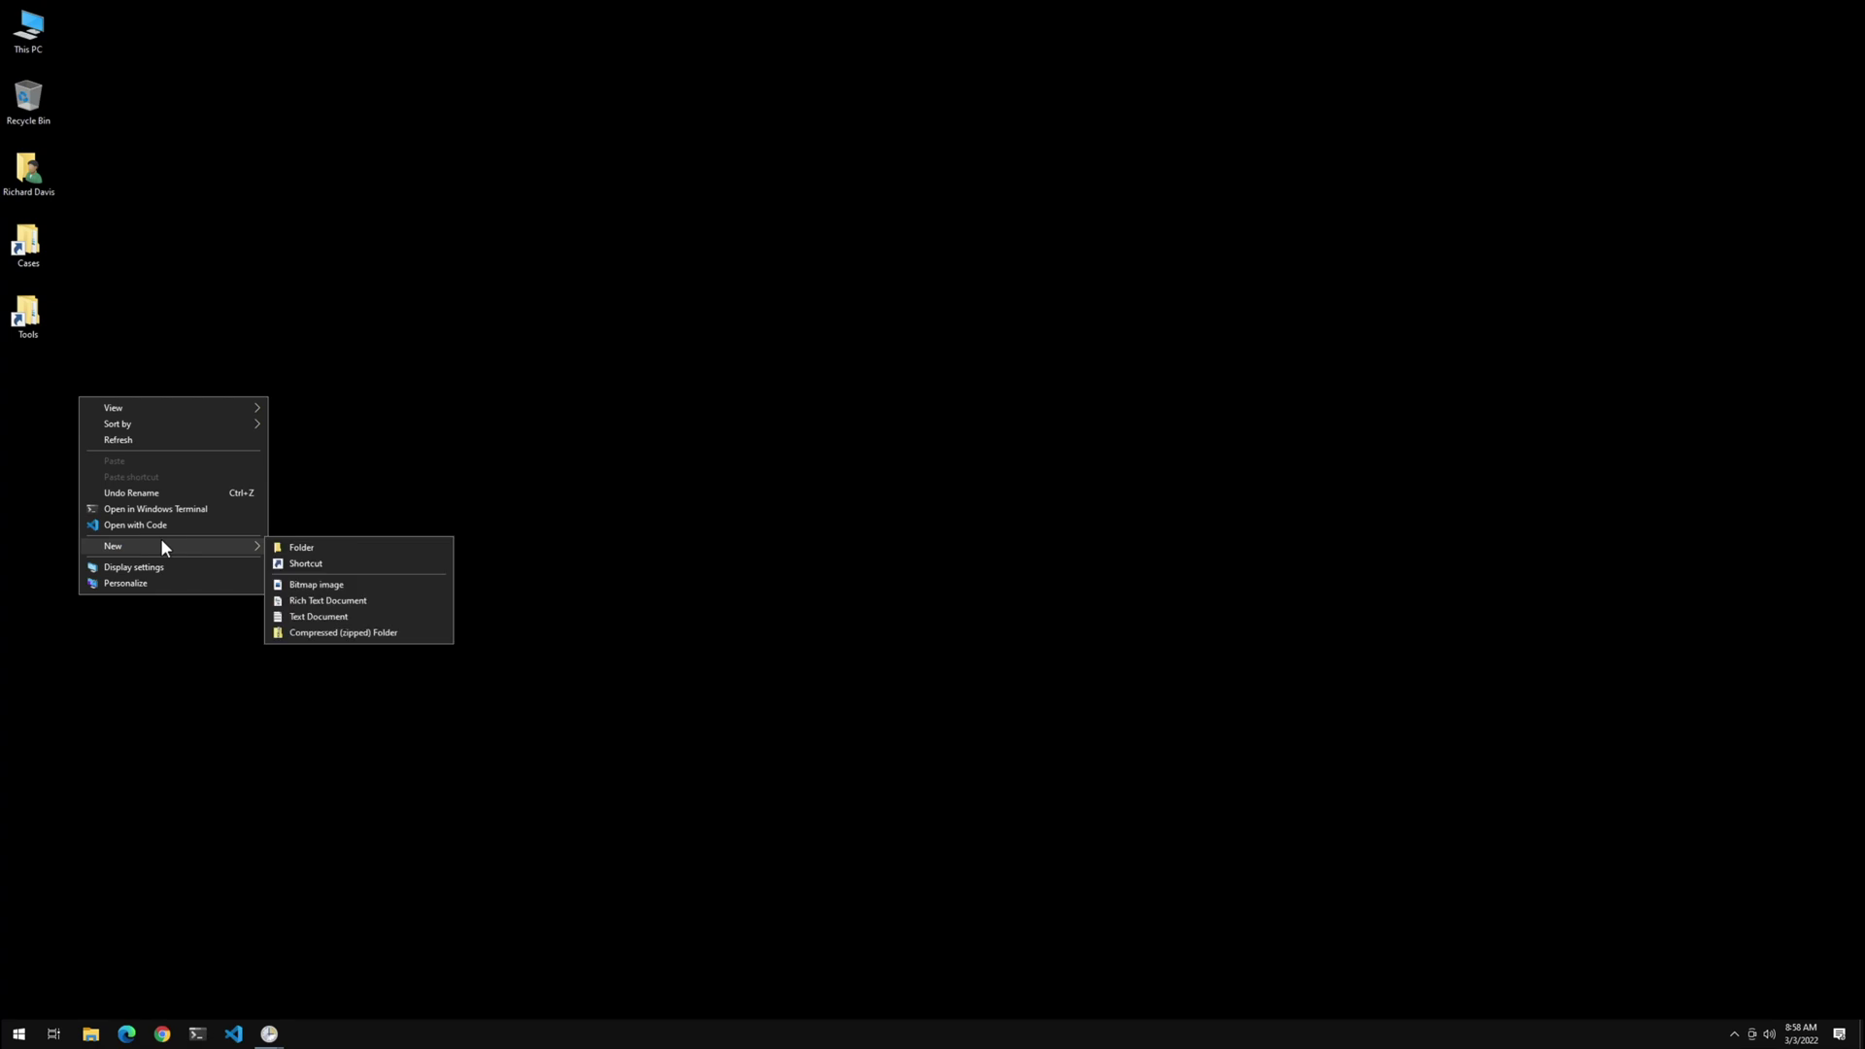
{"action": "left_click", "coordinate": [331, 616]}
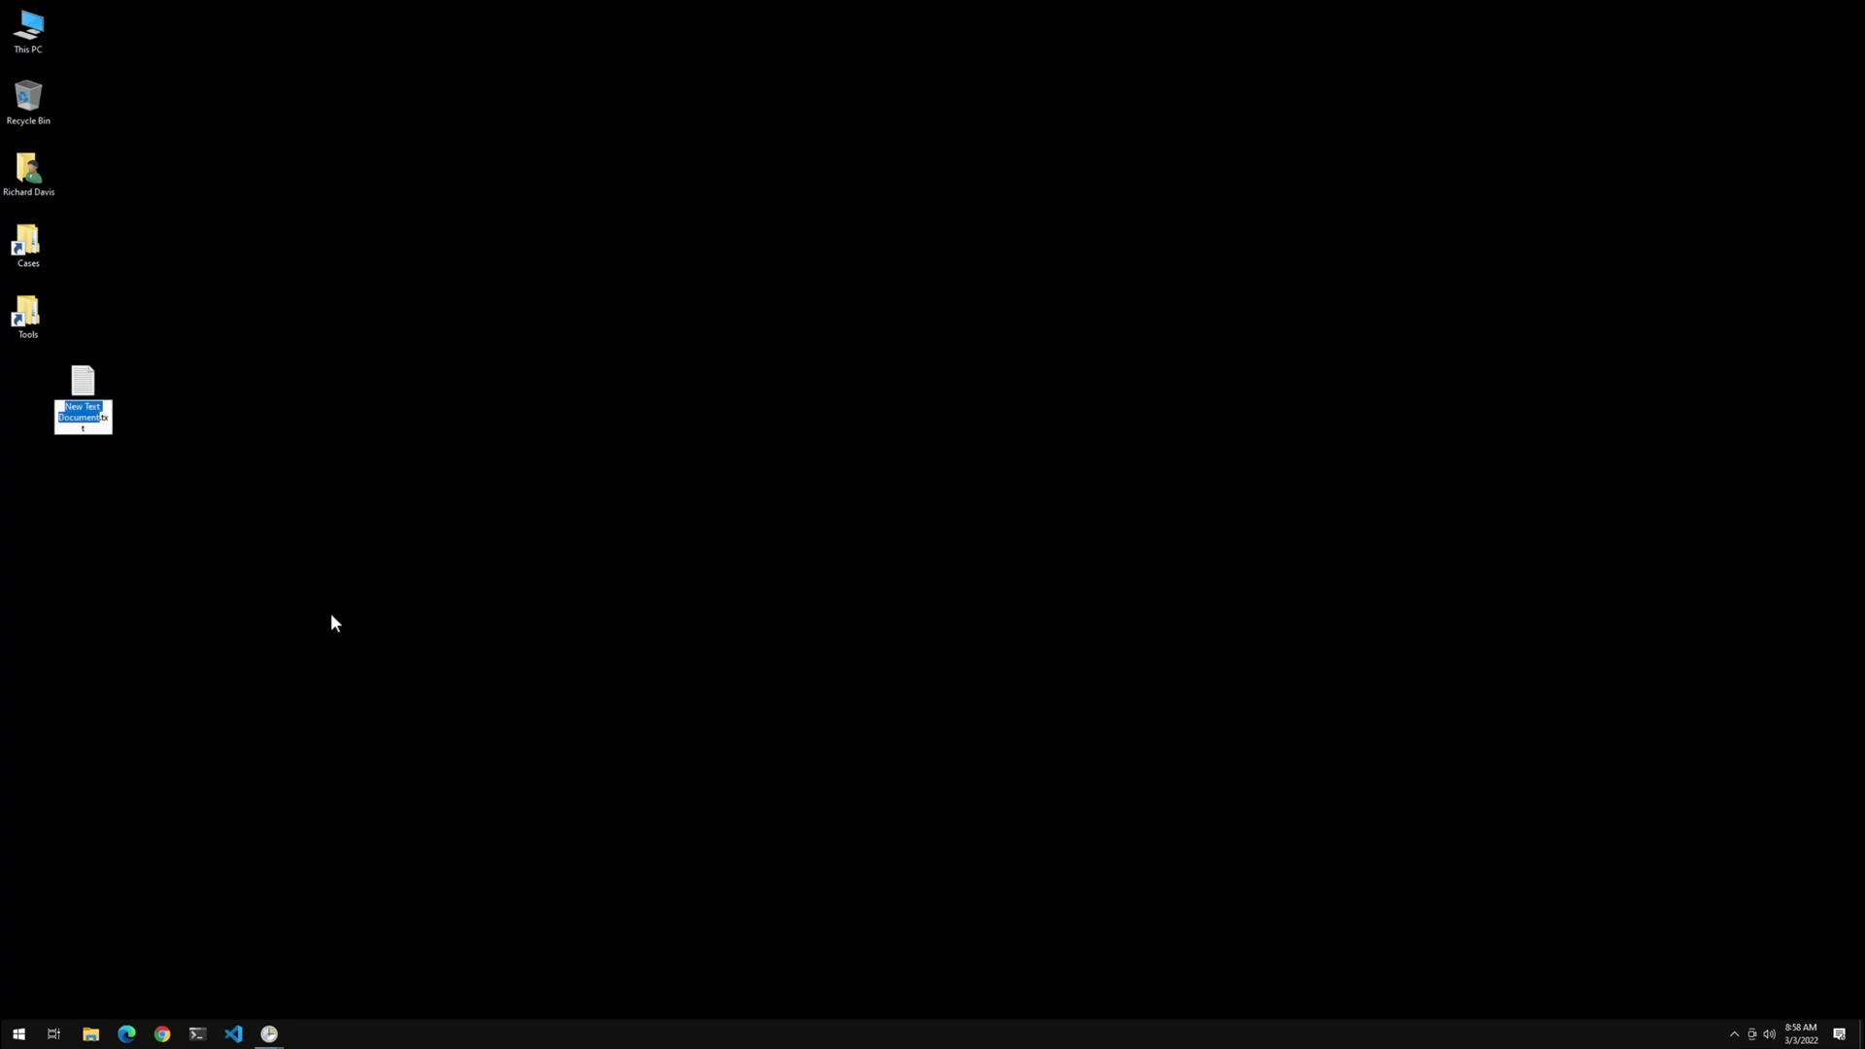
Rename it test.bat, accept the extension change, and move it beneath the Tools shortcut
{"action": "key", "text": "ctrl+a"}
{"action": "type", "text": "test.bat"}
{"action": "key", "text": "Return"}
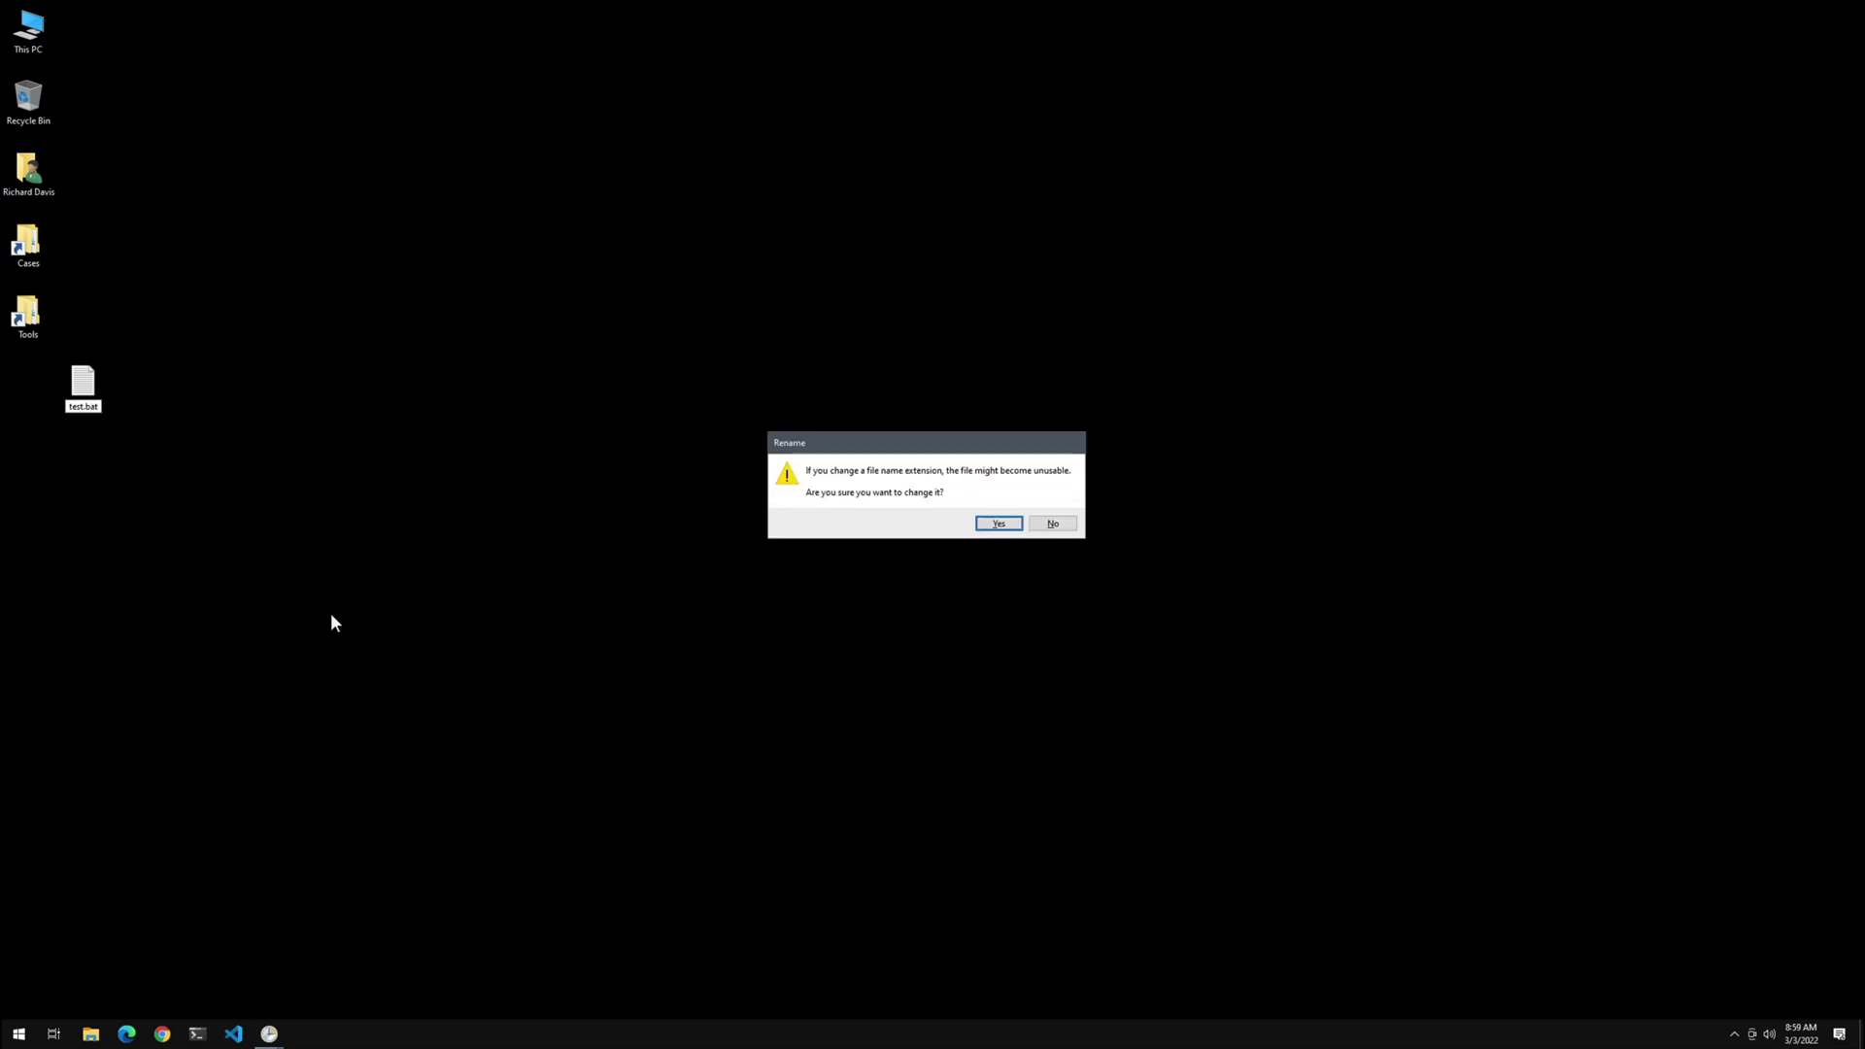
{"action": "key", "text": "Return"}
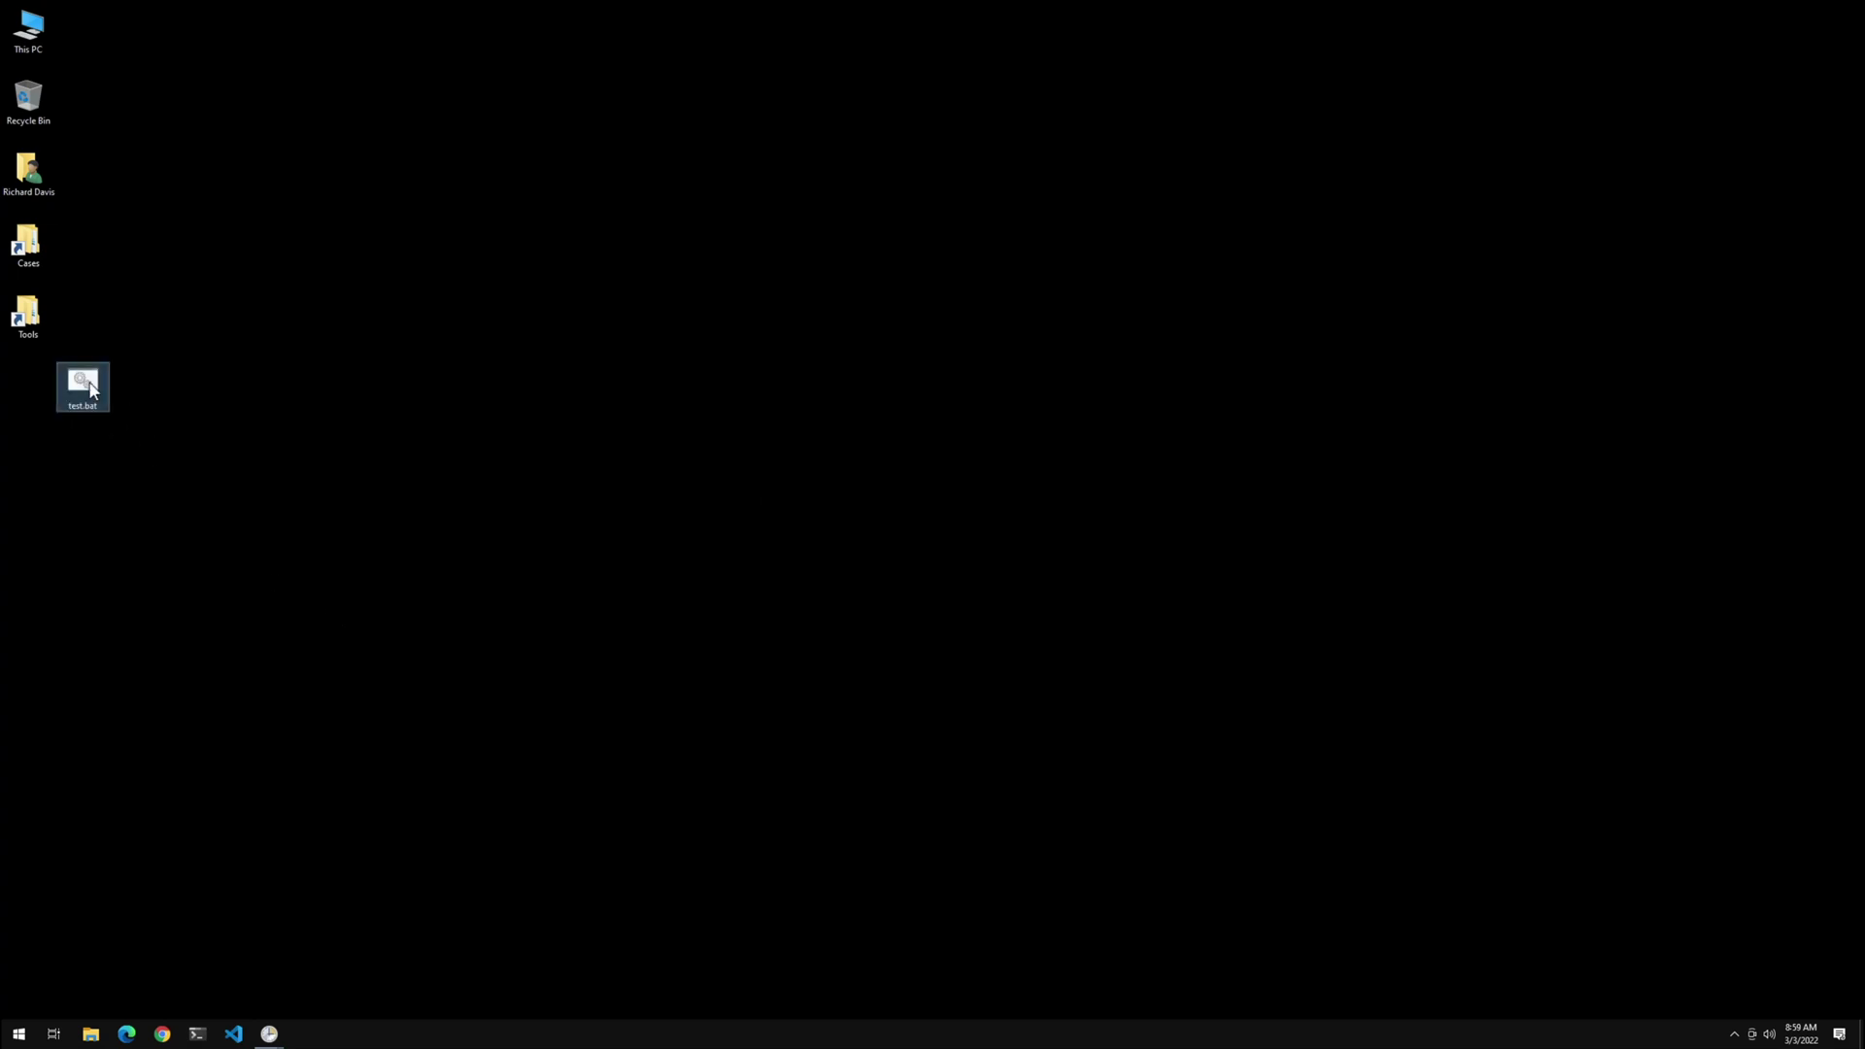
{"action": "left_click_drag", "start_coordinate": [88, 388], "coordinate": [42, 384]}
{"action": "right_click", "coordinate": [42, 388]}
{"action": "left_click", "coordinate": [73, 409]}
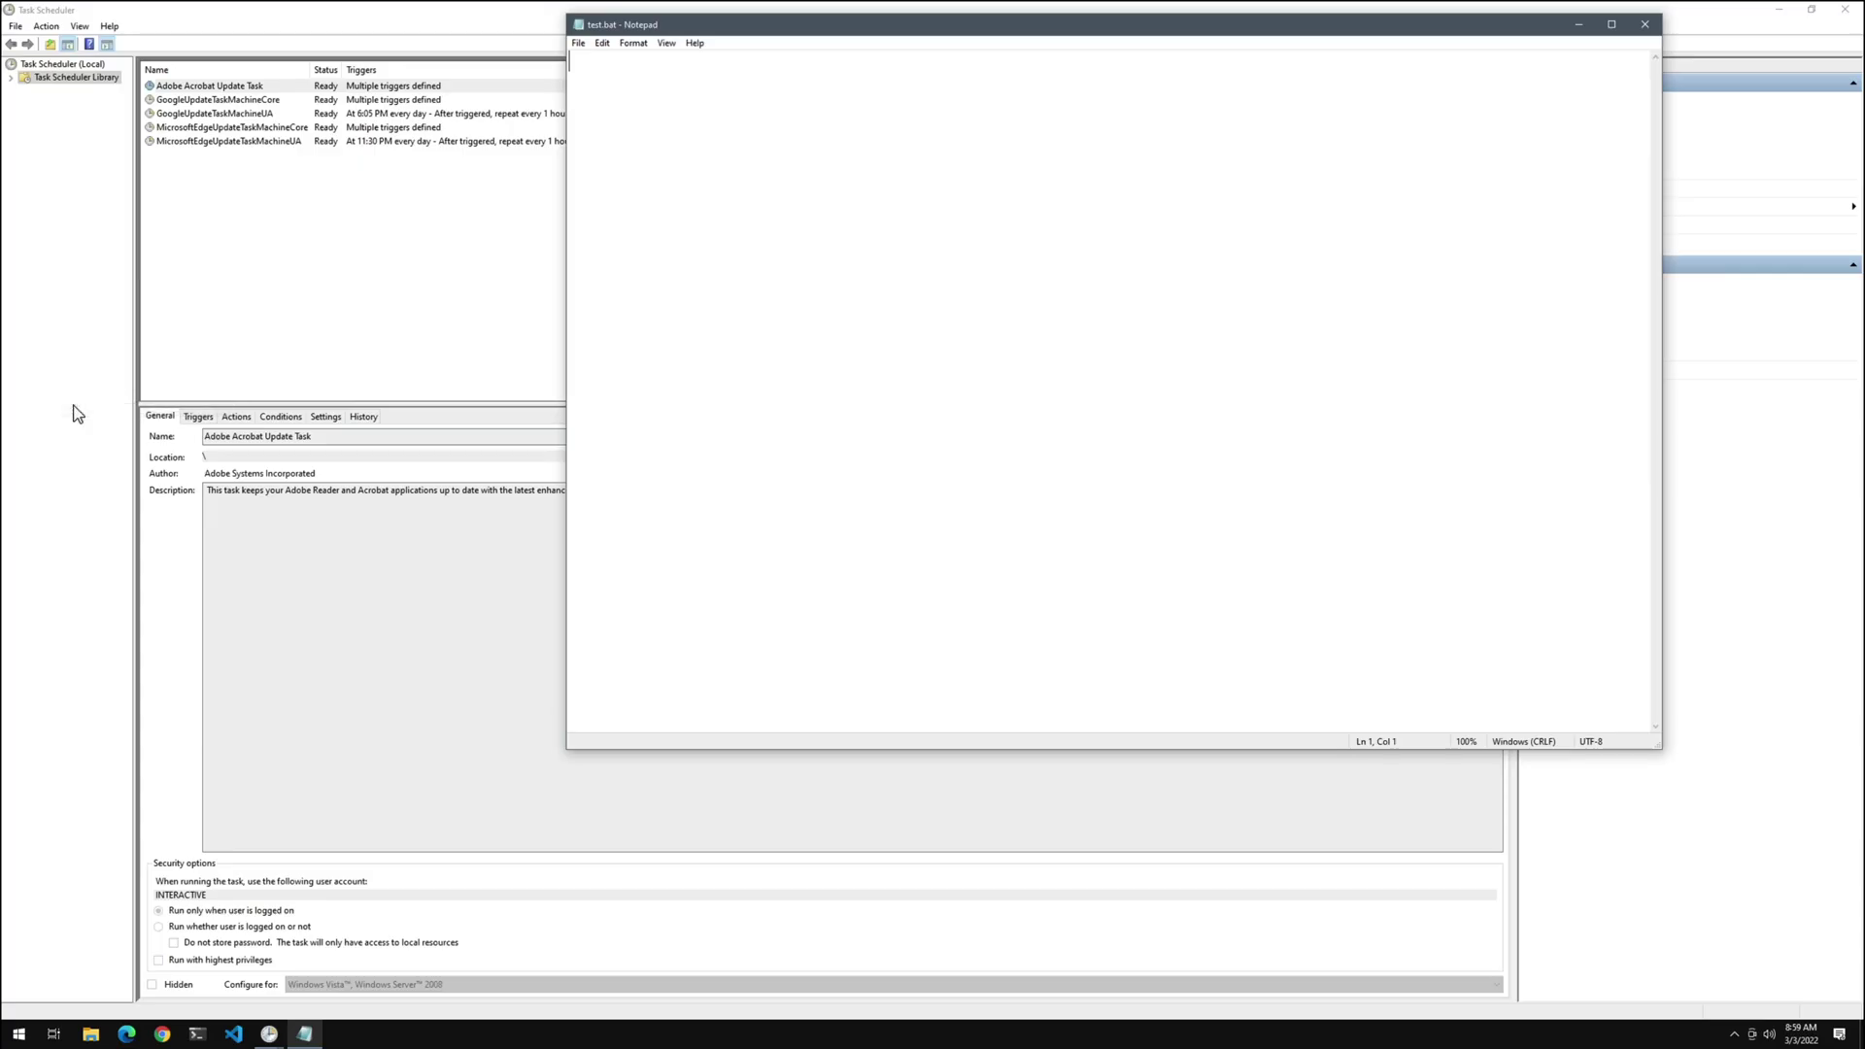
{"action": "double_click", "coordinate": [811, 33]}
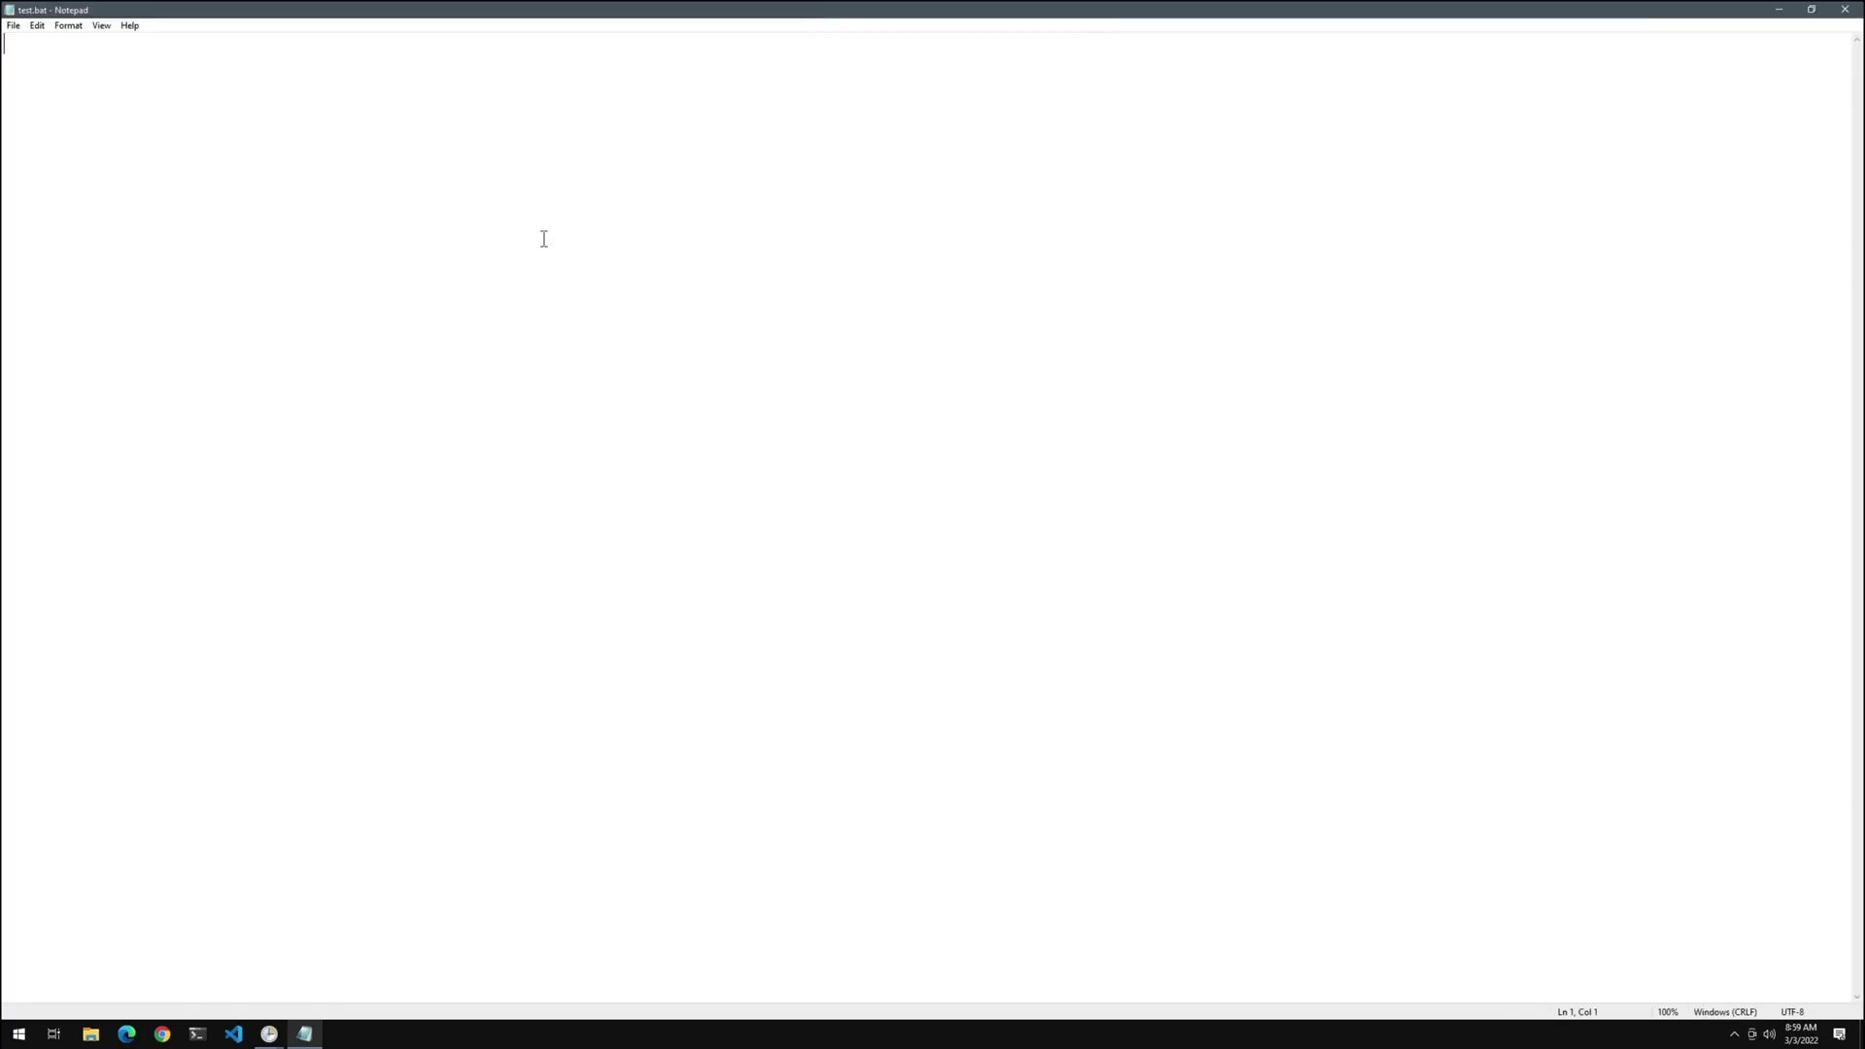
{"action": "scroll", "coordinate": [544, 238], "scroll_direction": "up", "scroll_amount": 20, "text": "ctrl"}
{"action": "key", "text": "Return"}
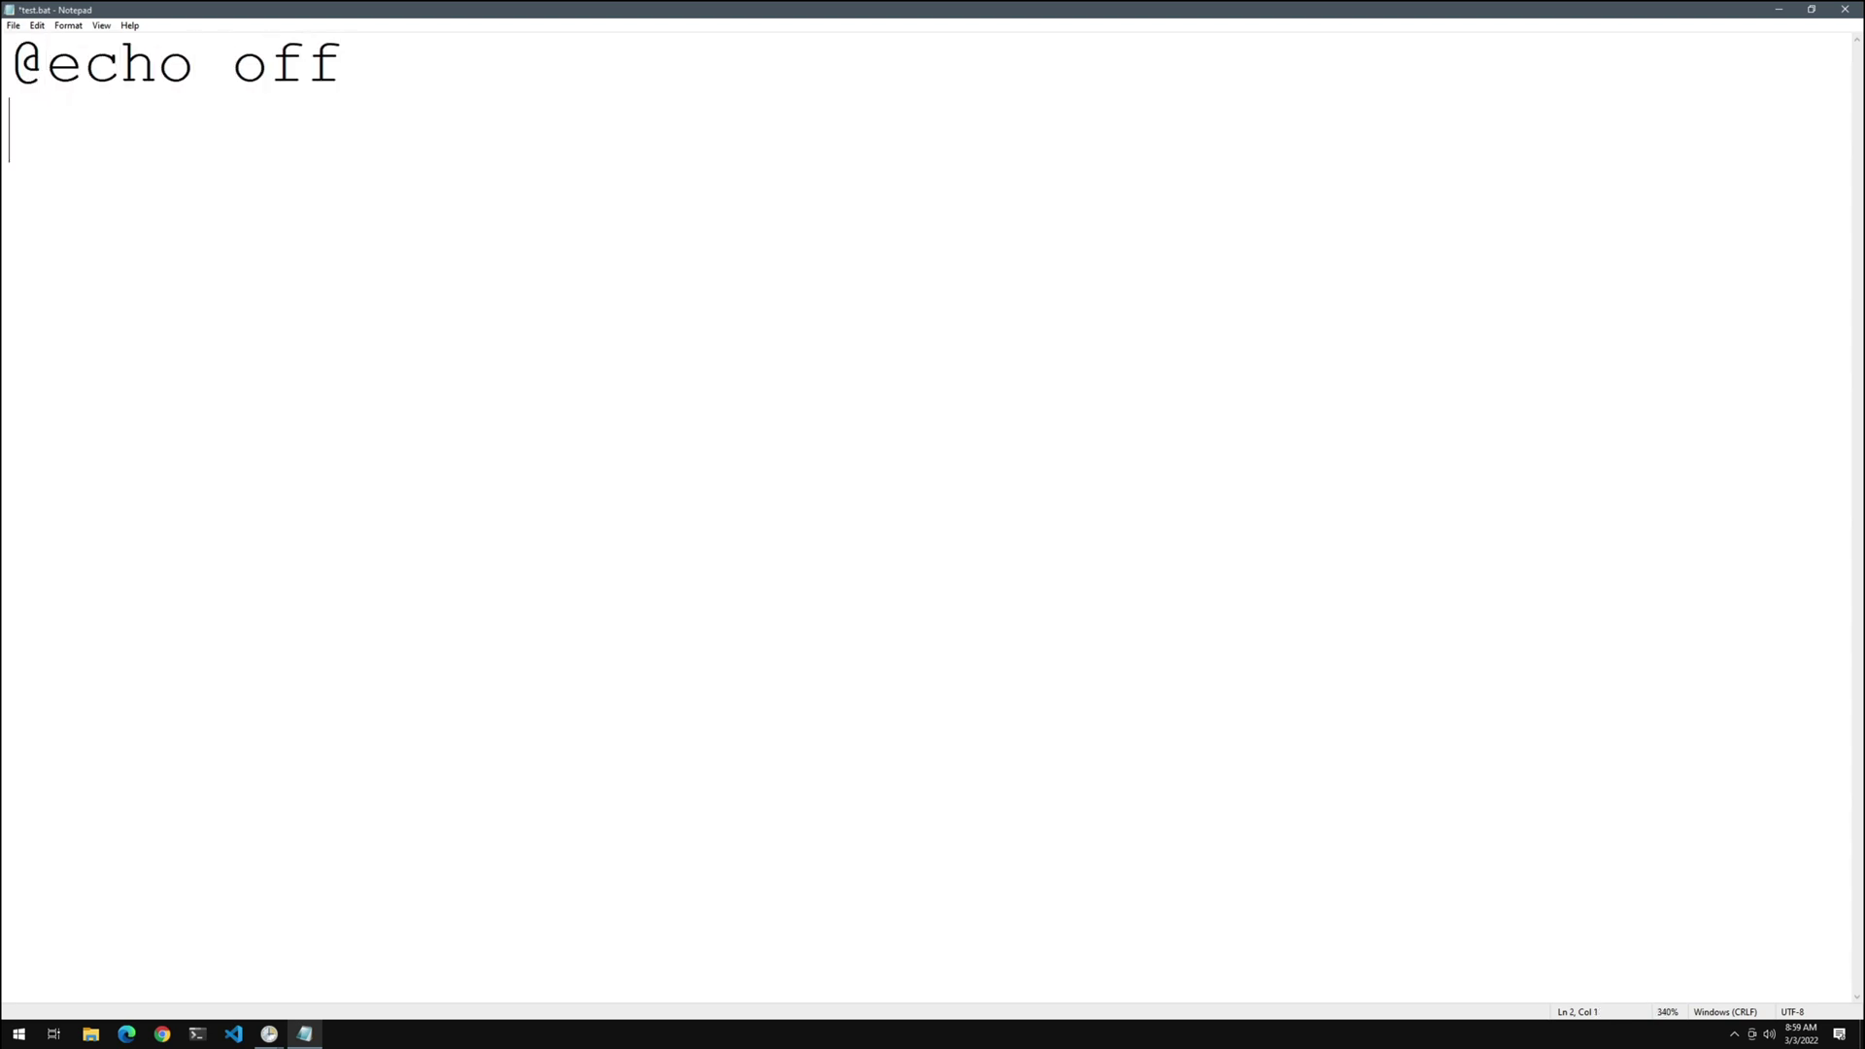
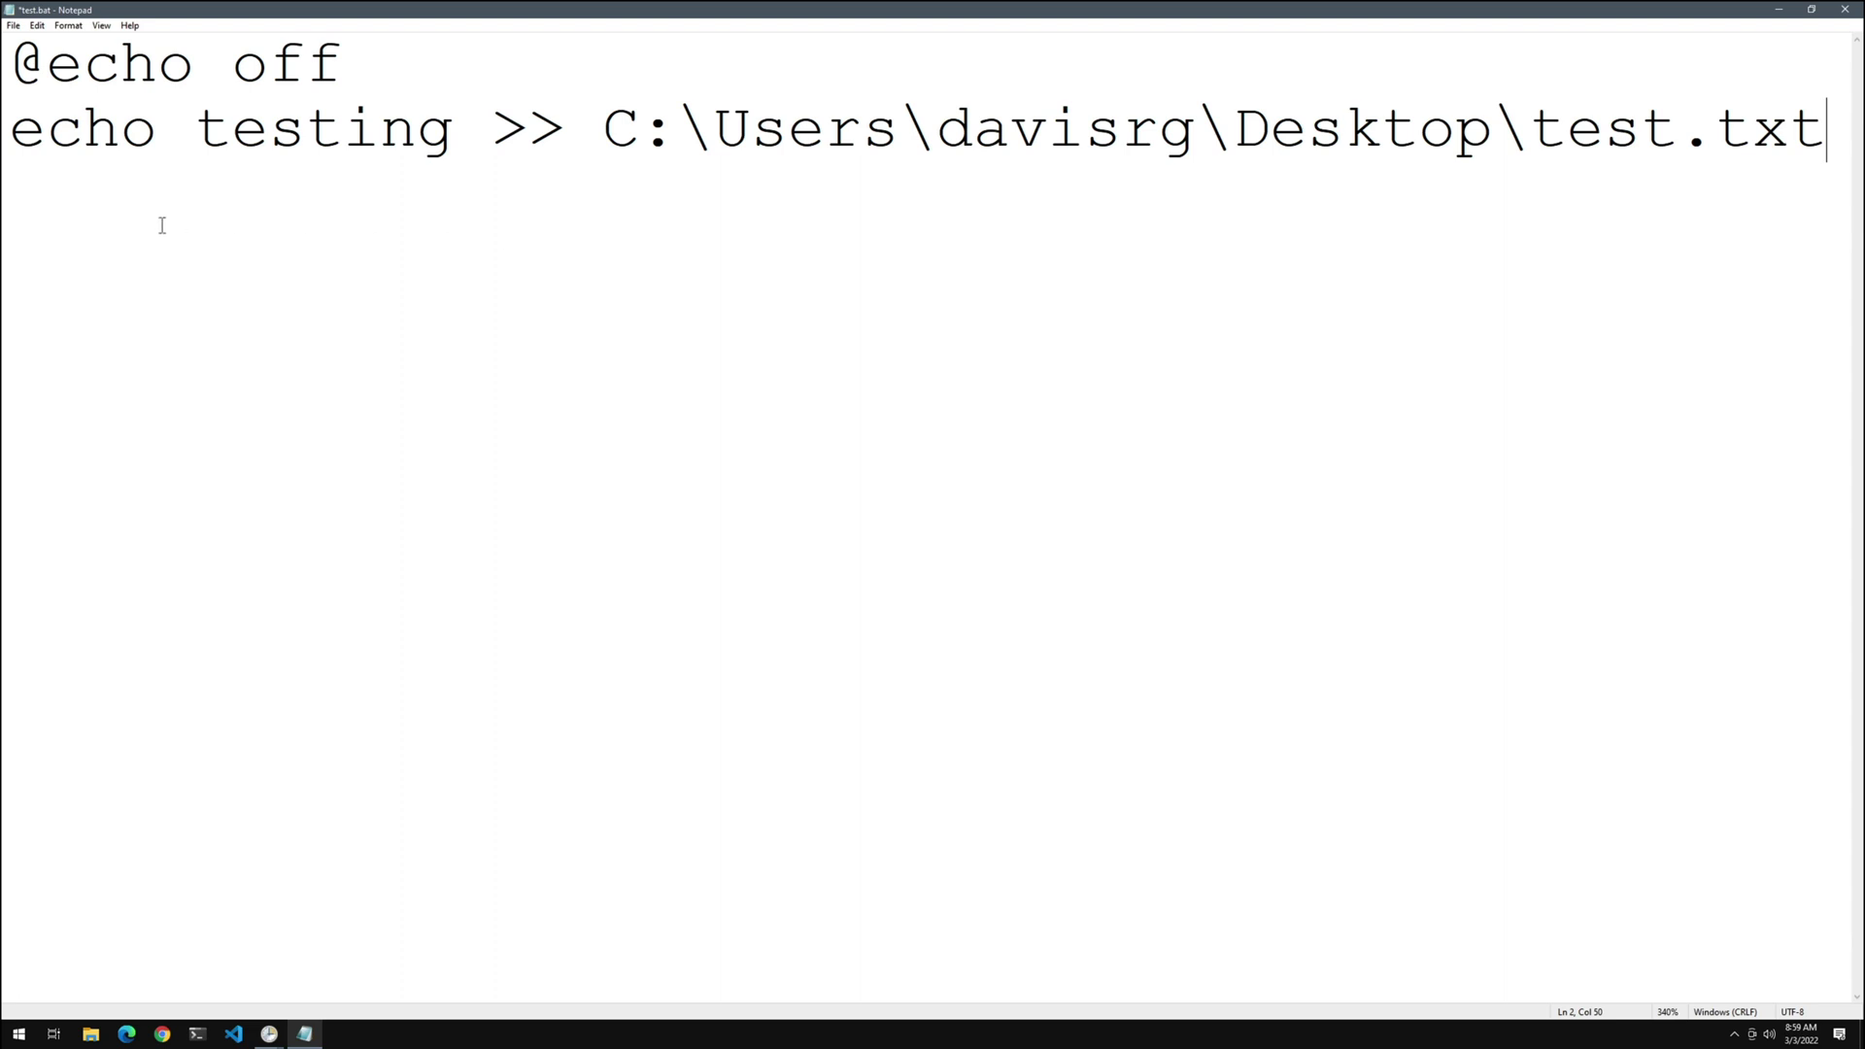
Save test.bat and exit Notepad
{"action": "left_click", "coordinate": [13, 39]}
{"action": "left_click", "coordinate": [13, 27]}
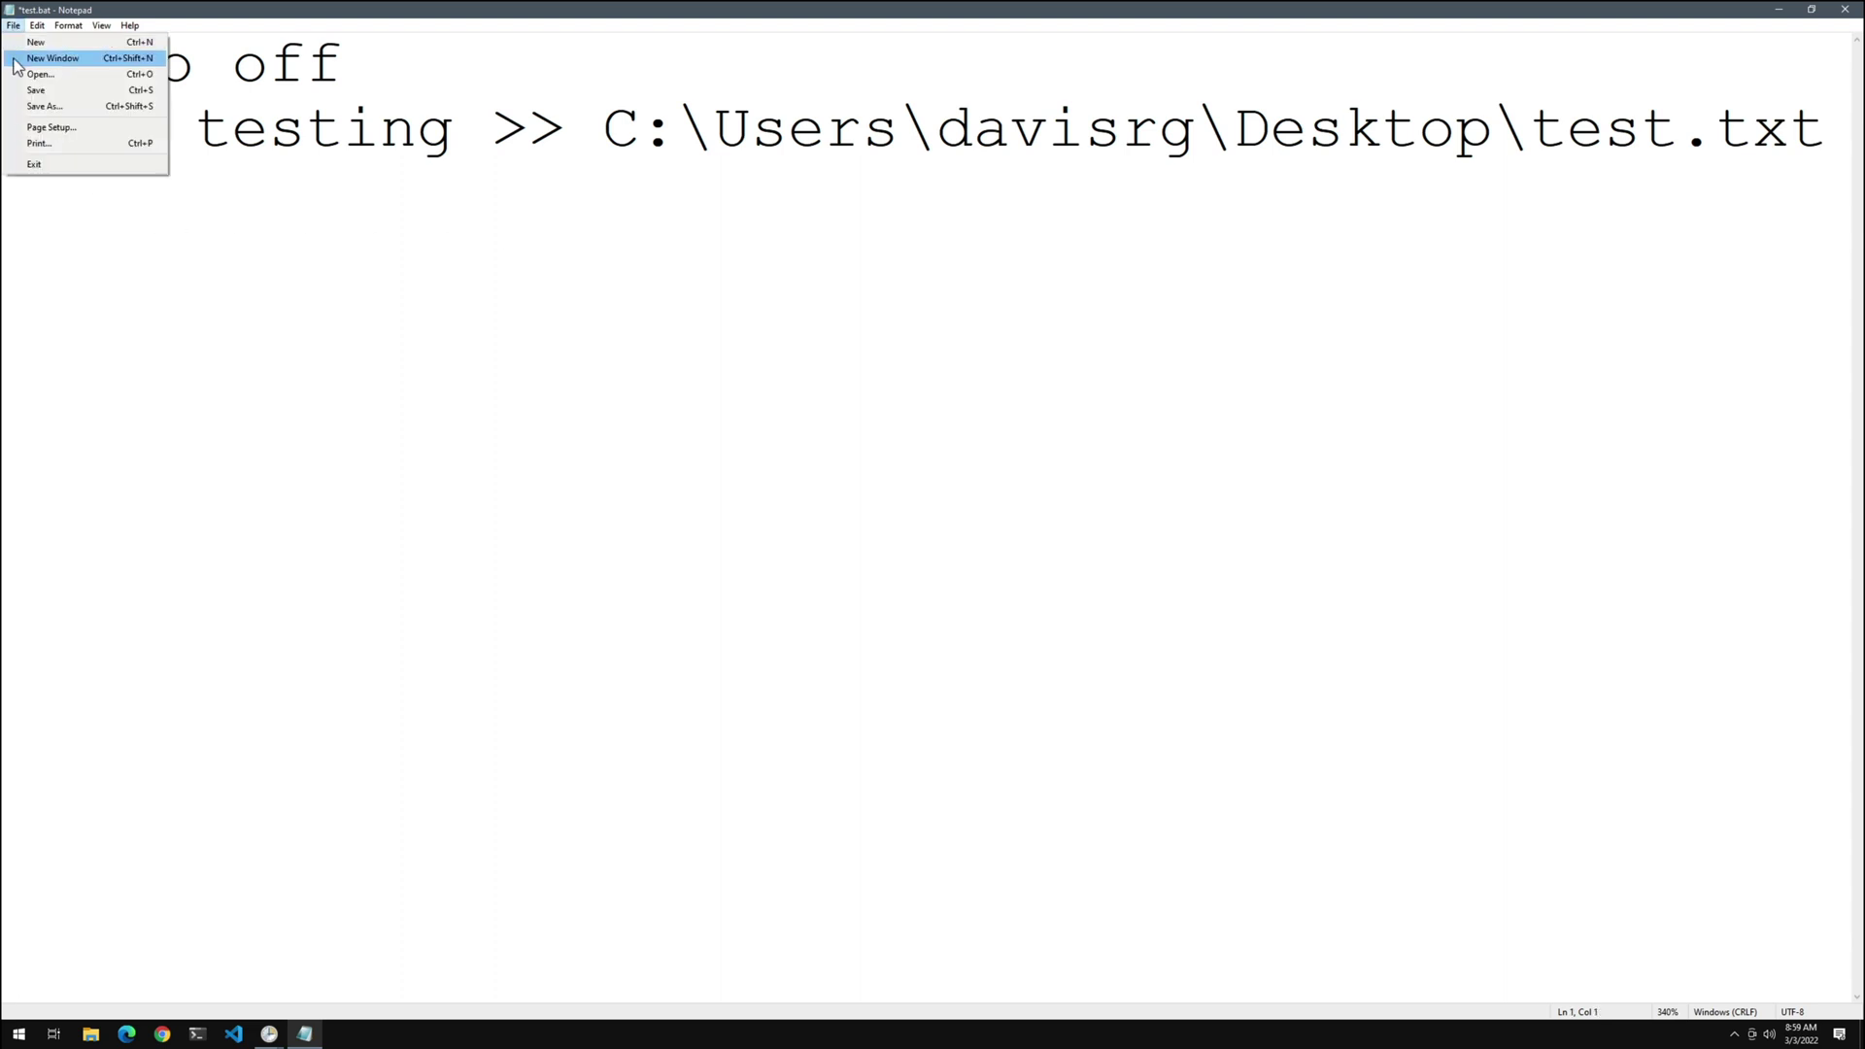
{"action": "left_click", "coordinate": [34, 91]}
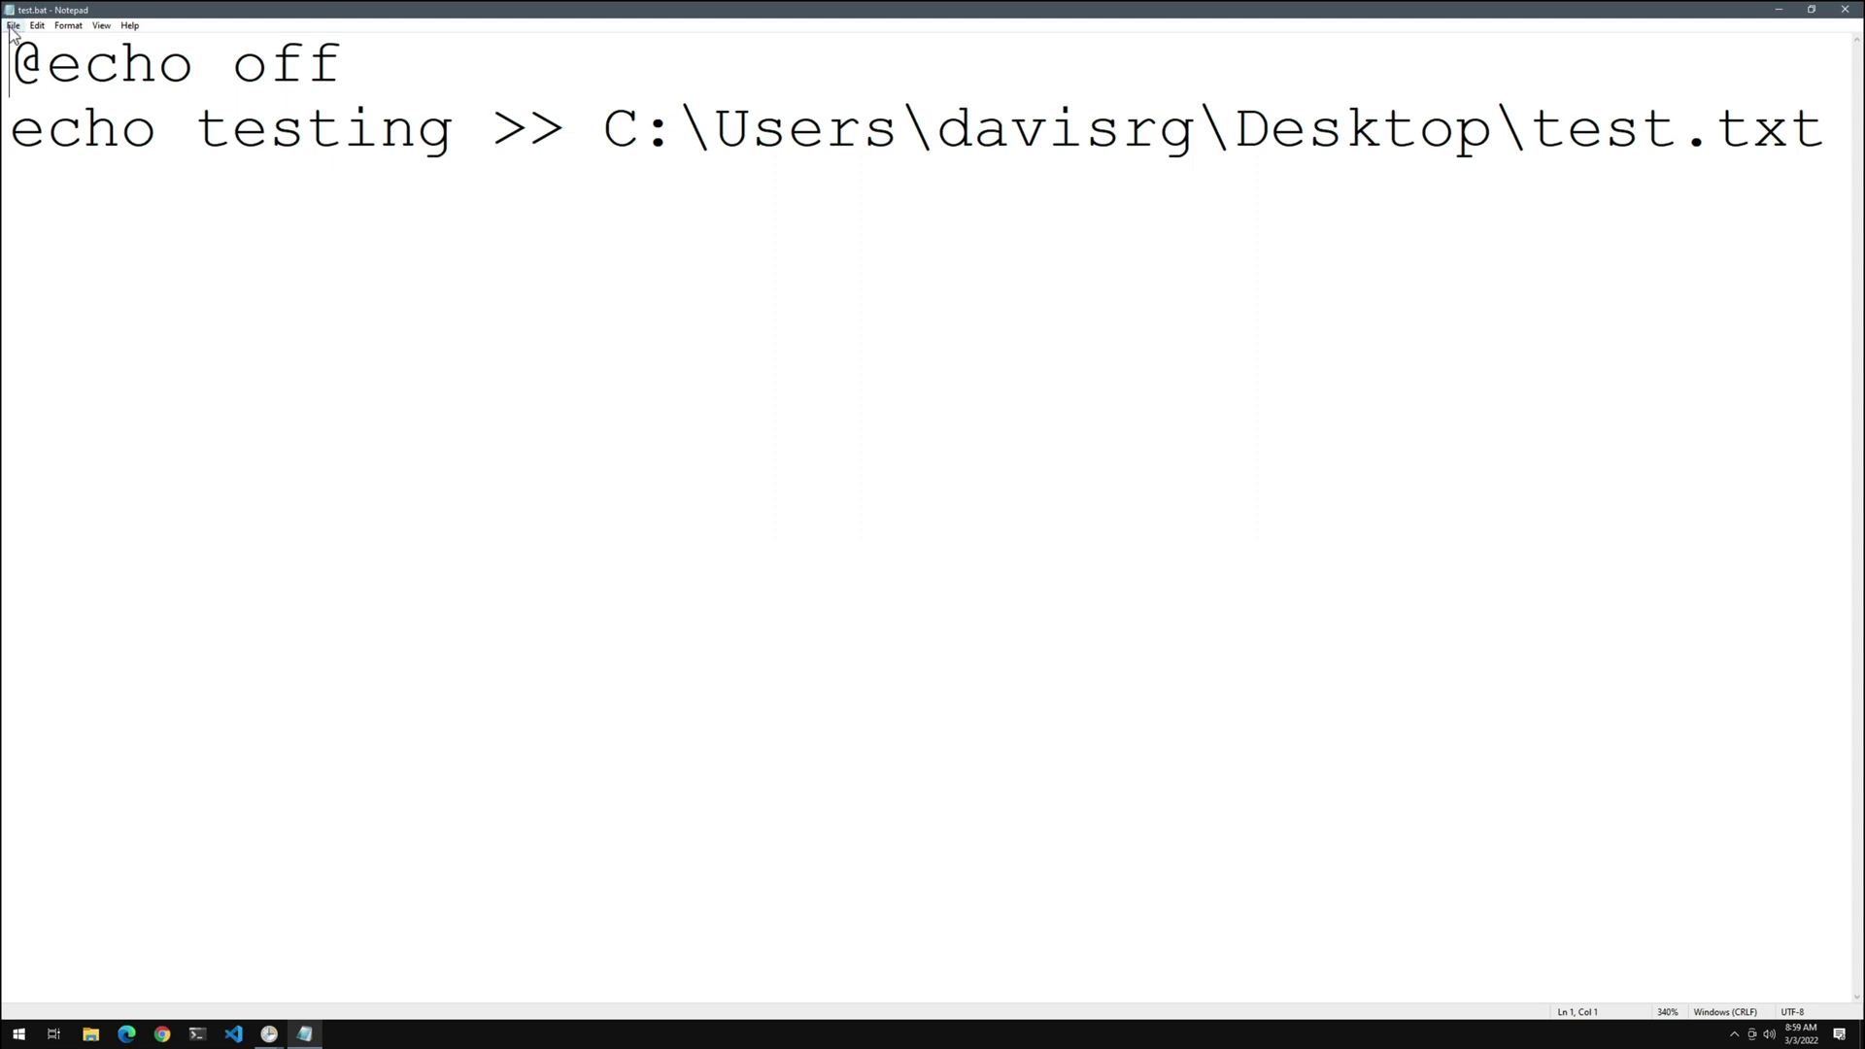
{"action": "left_click", "coordinate": [13, 27]}
{"action": "left_click", "coordinate": [39, 166]}
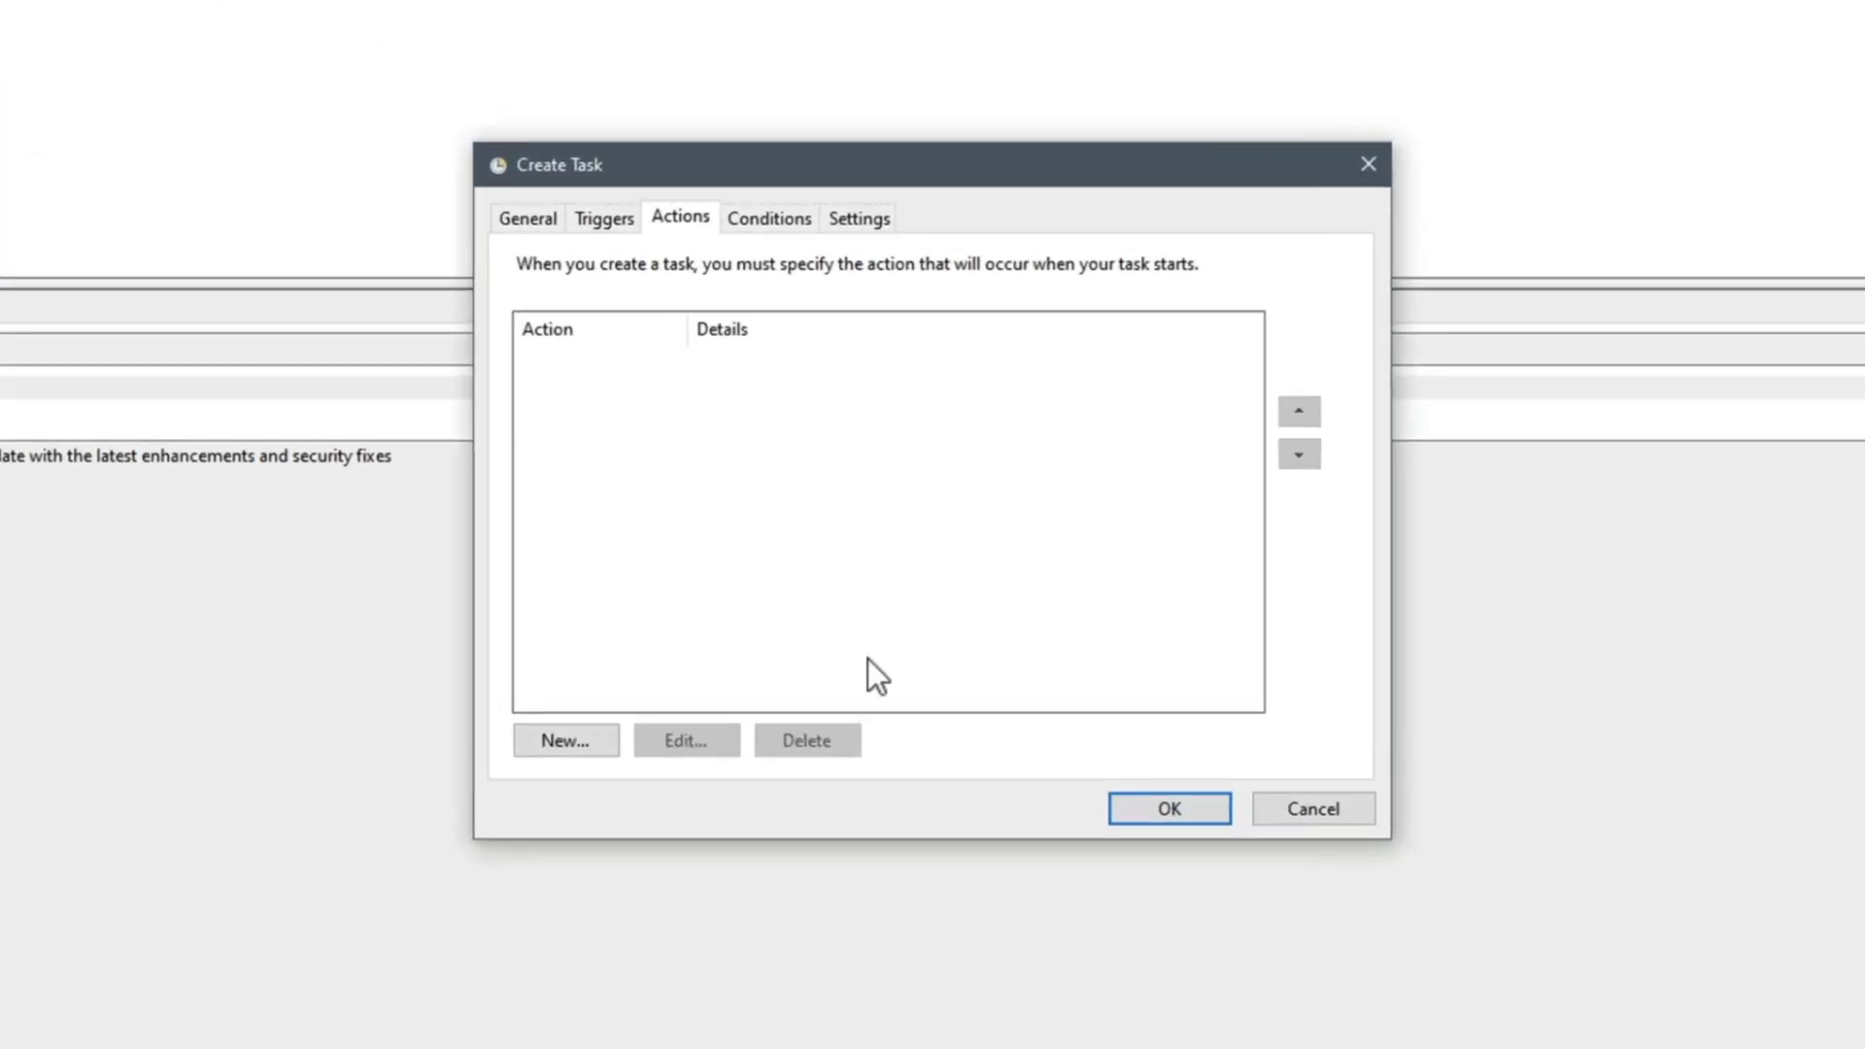
Add a 'Start a program' action that runs test.bat from the Desktop
{"action": "left_click", "coordinate": [594, 750]}
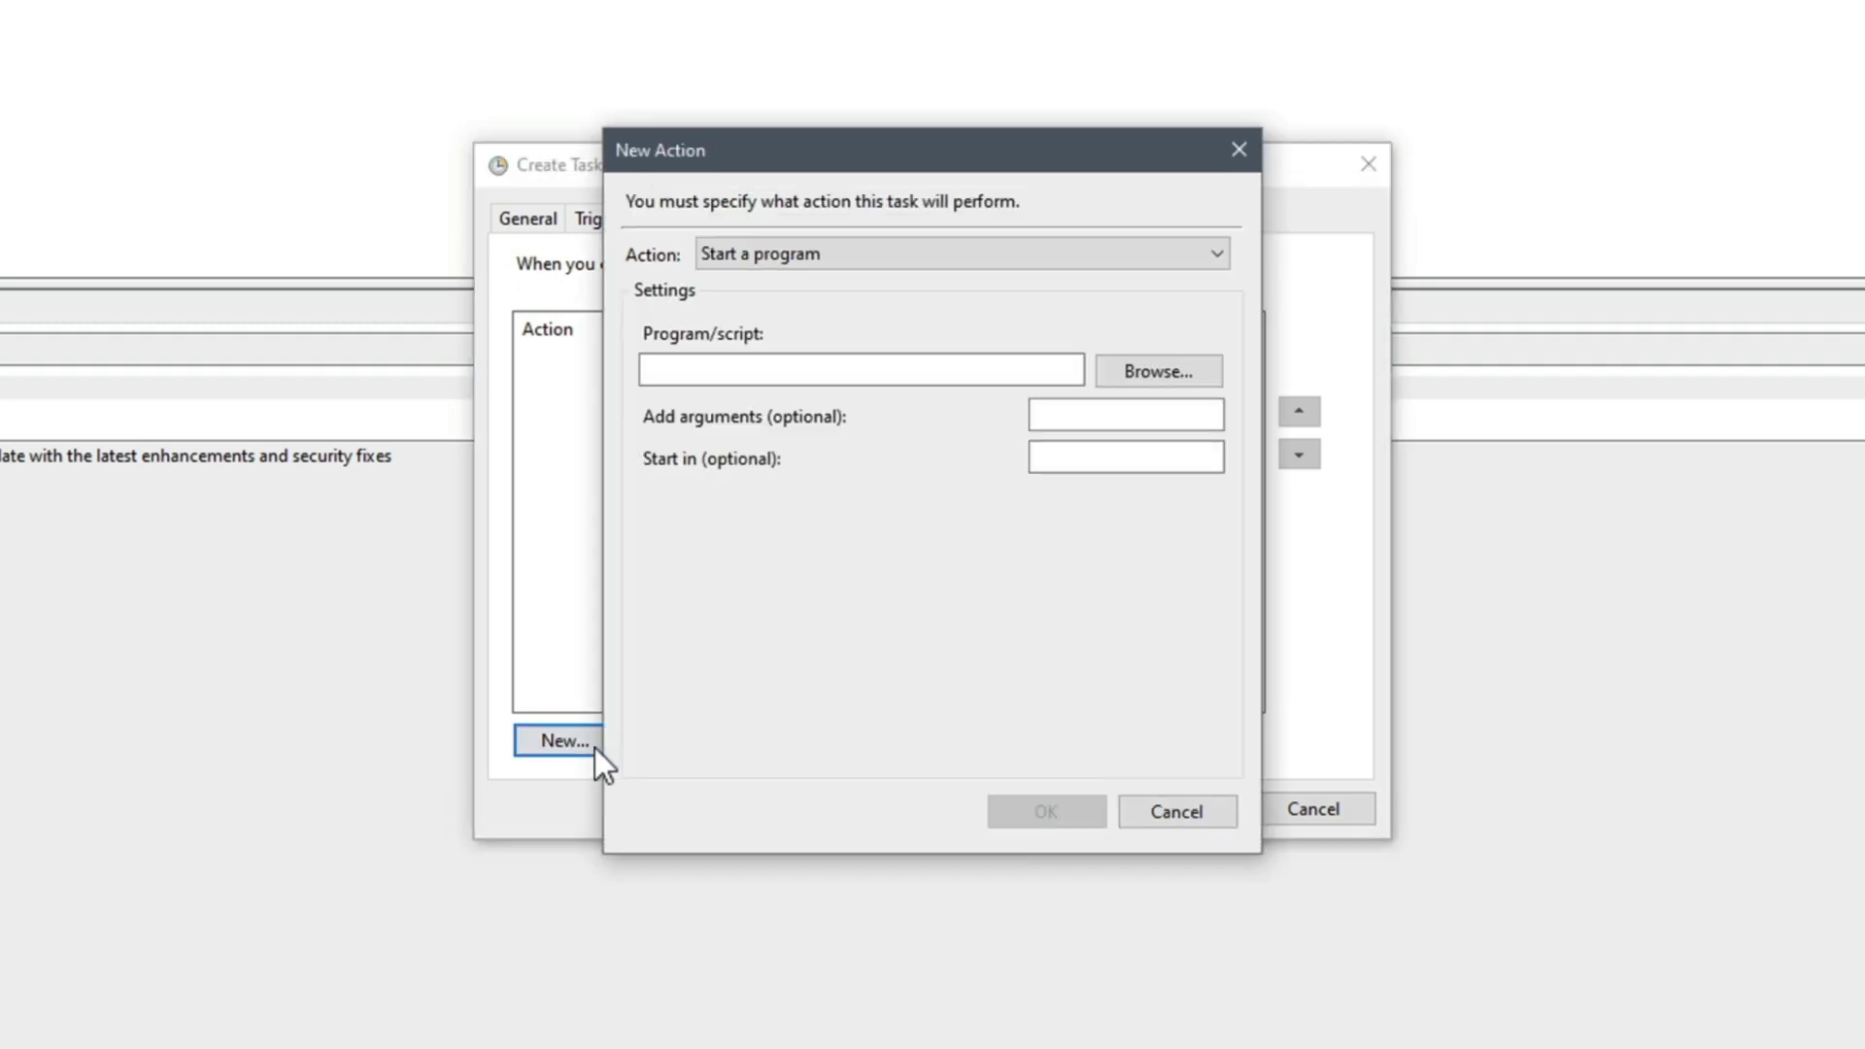
{"action": "left_click", "coordinate": [1069, 360]}
{"action": "left_click", "coordinate": [1131, 369]}
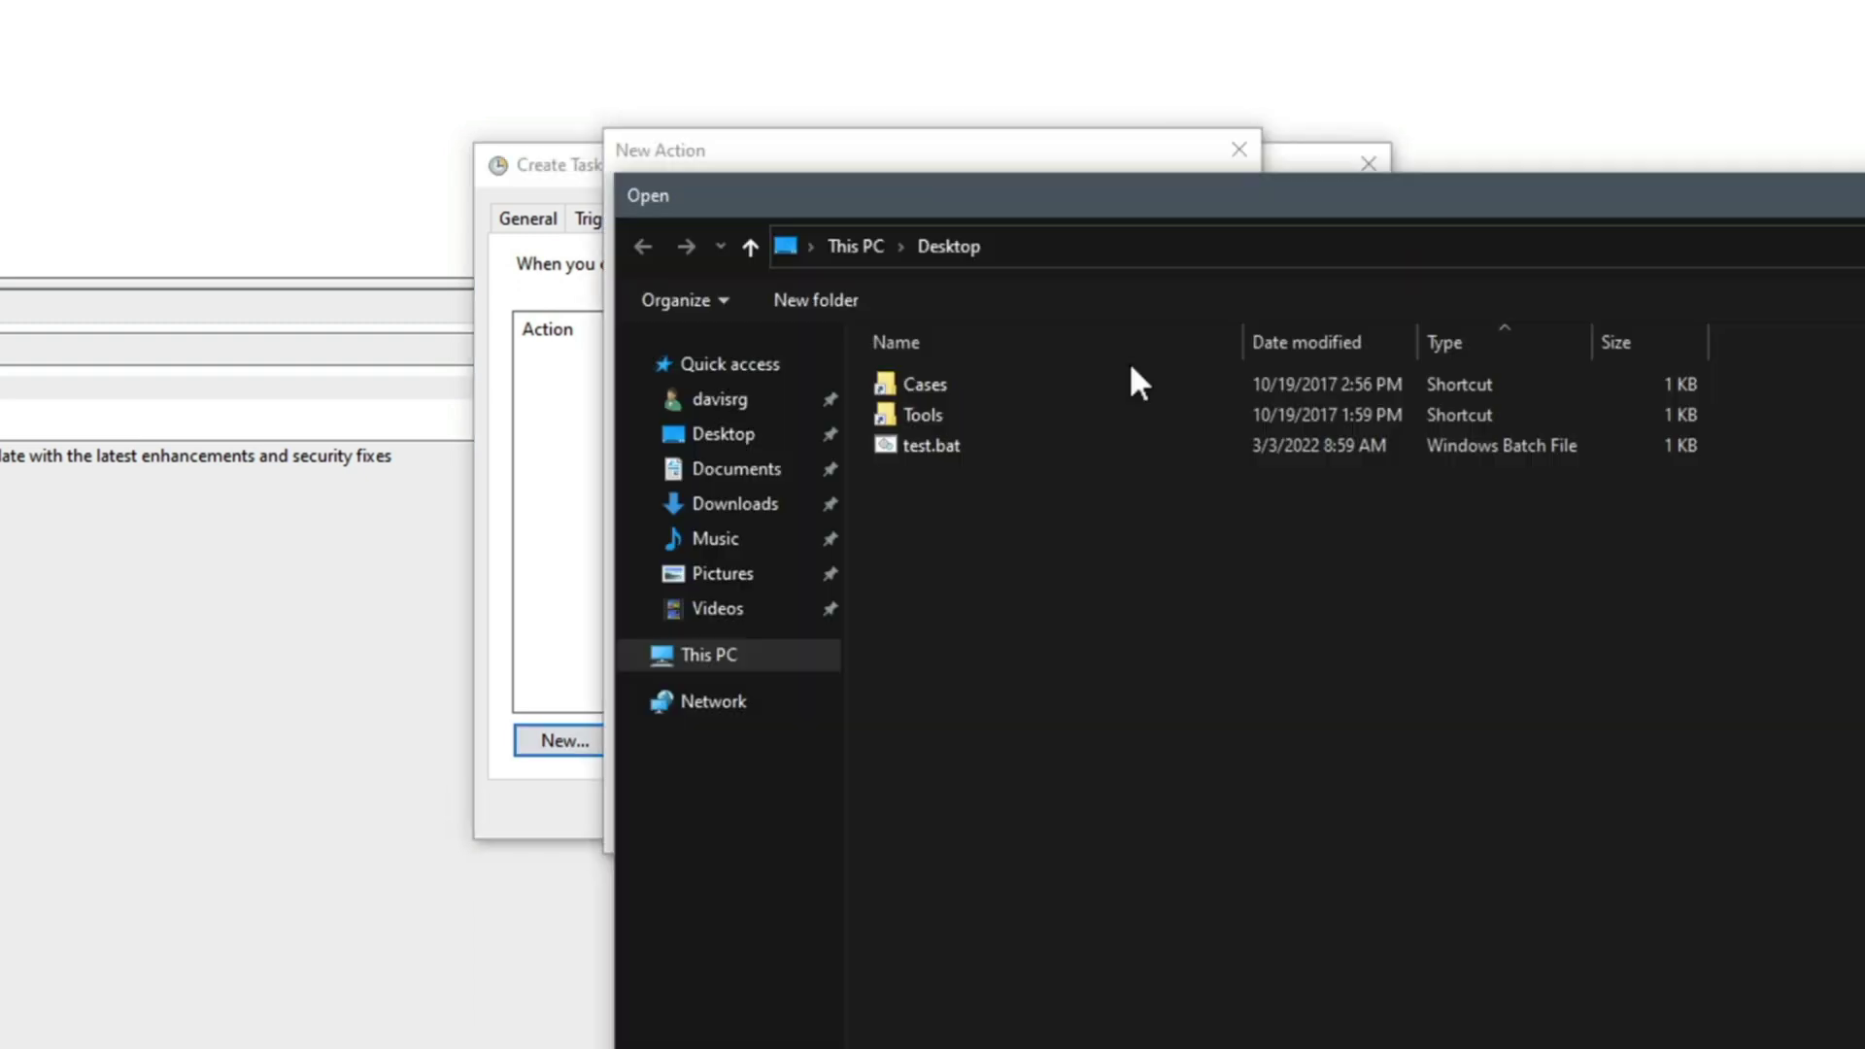
{"action": "left_click", "coordinate": [789, 439]}
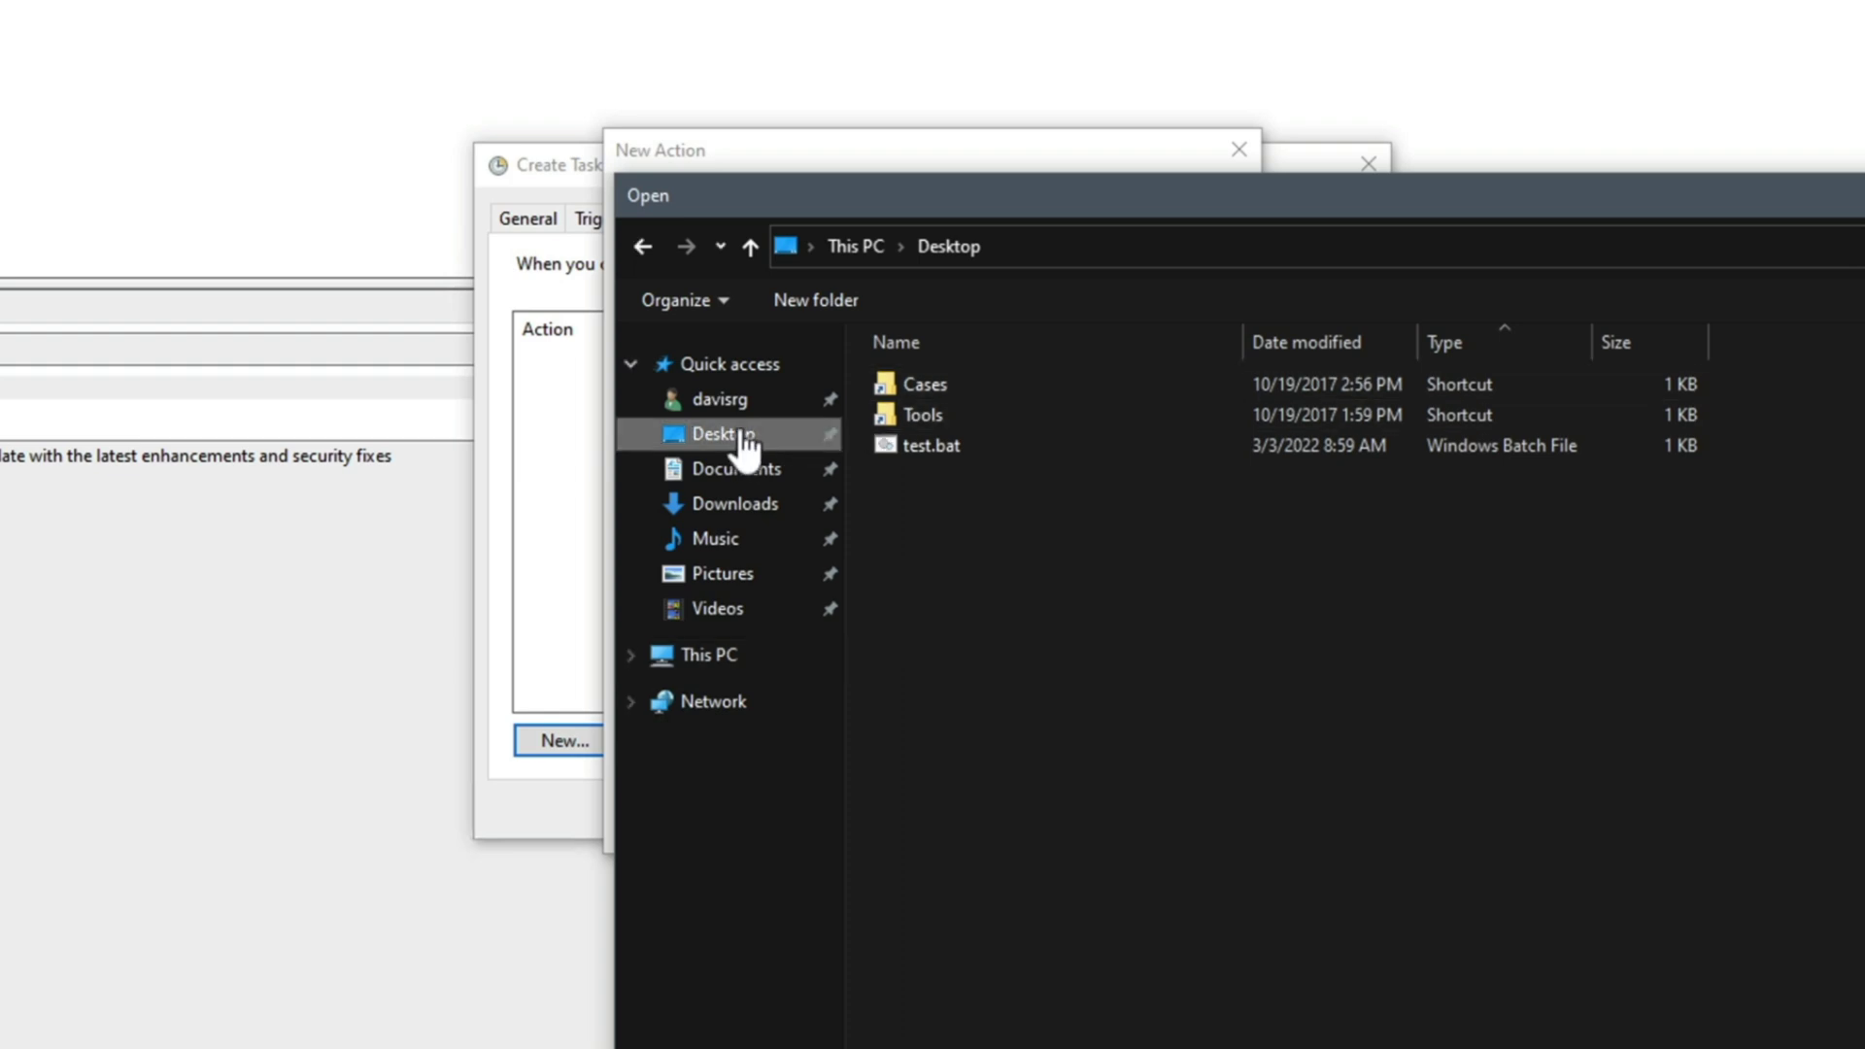
{"action": "double_click", "coordinate": [918, 446]}
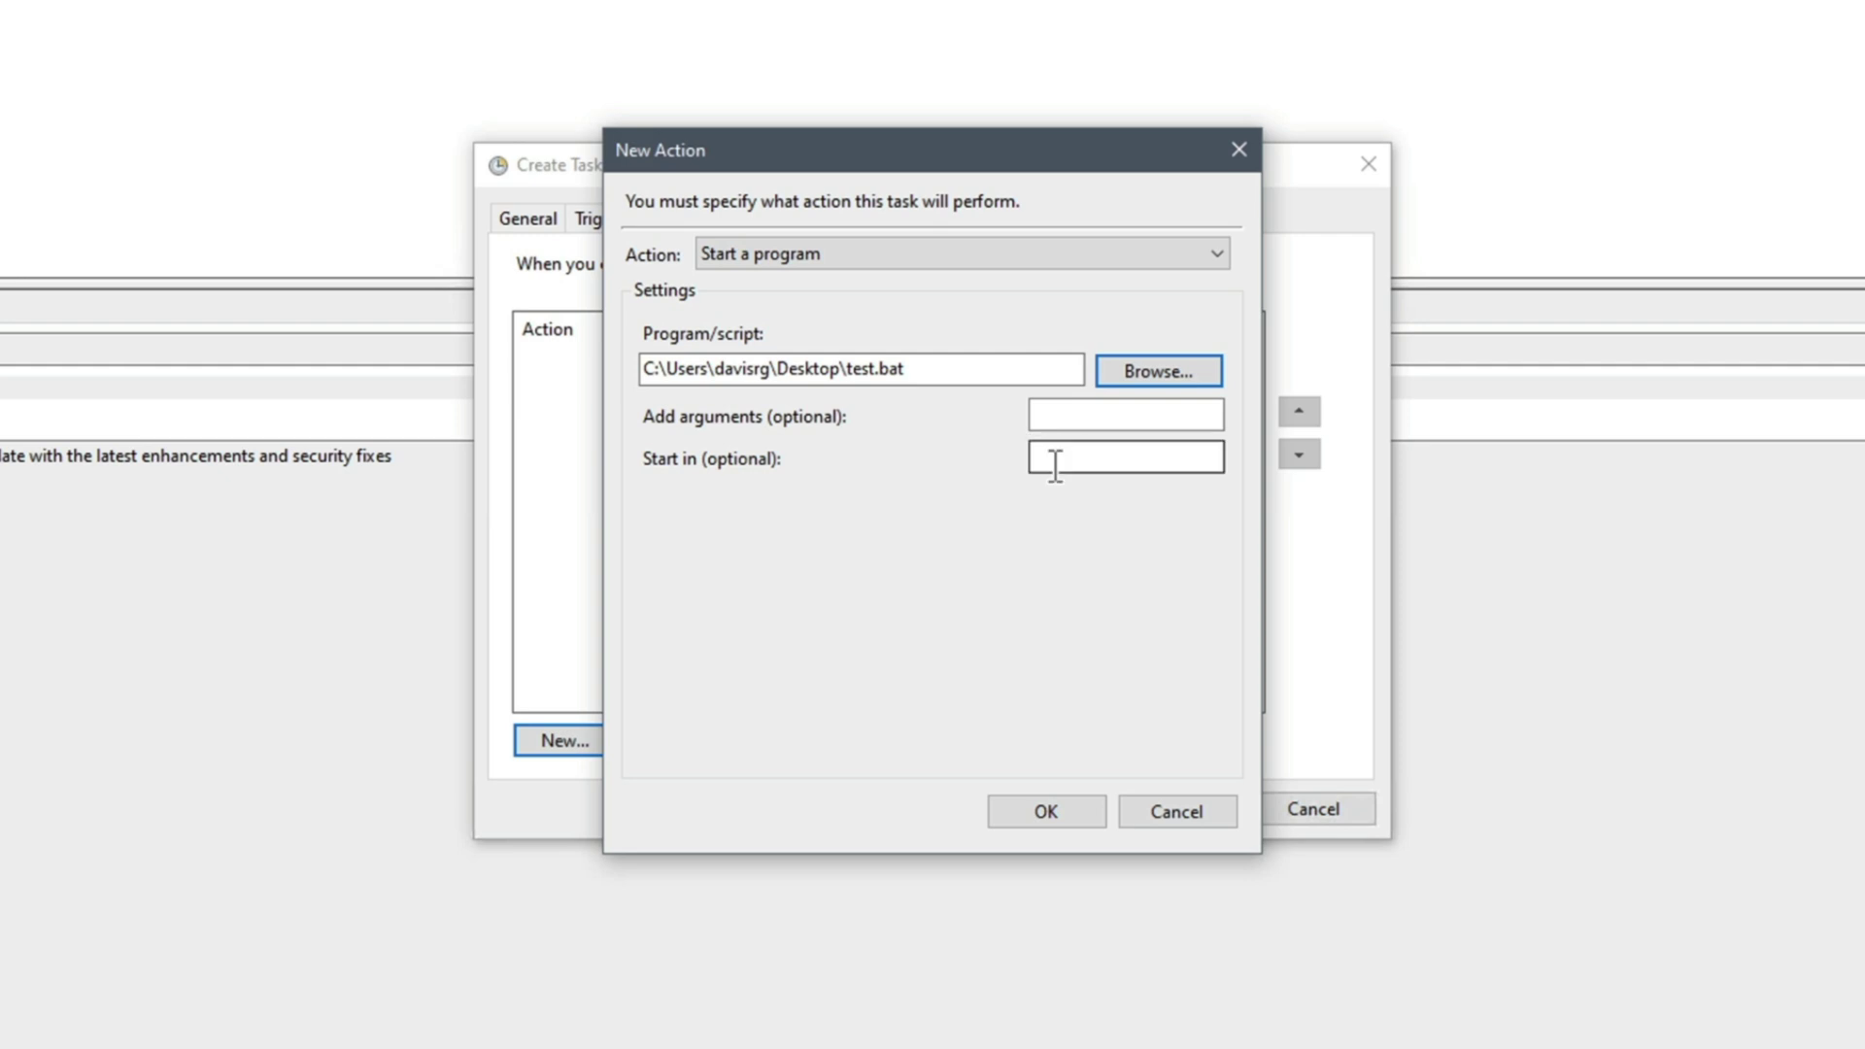
{"action": "left_click", "coordinate": [1067, 810]}
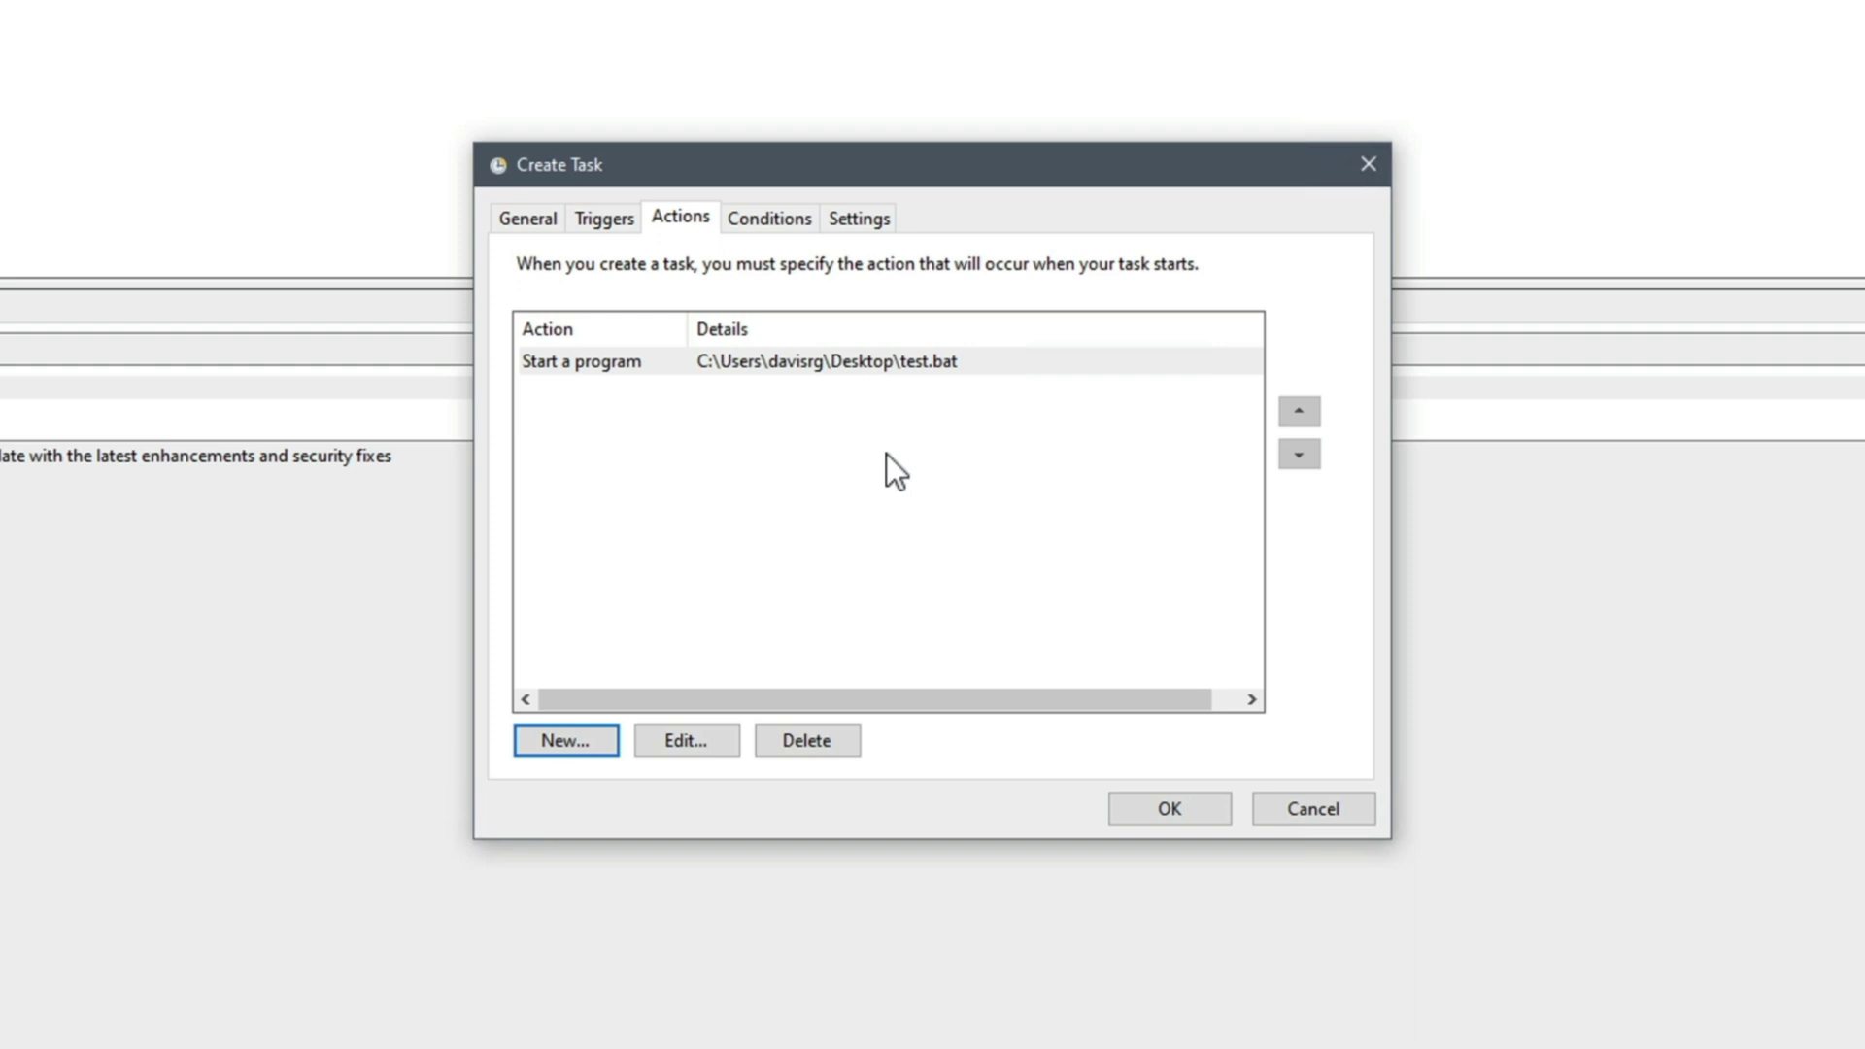
Review the task's Conditions and Settings, then save the Windows Update task
{"action": "left_click", "coordinate": [783, 223]}
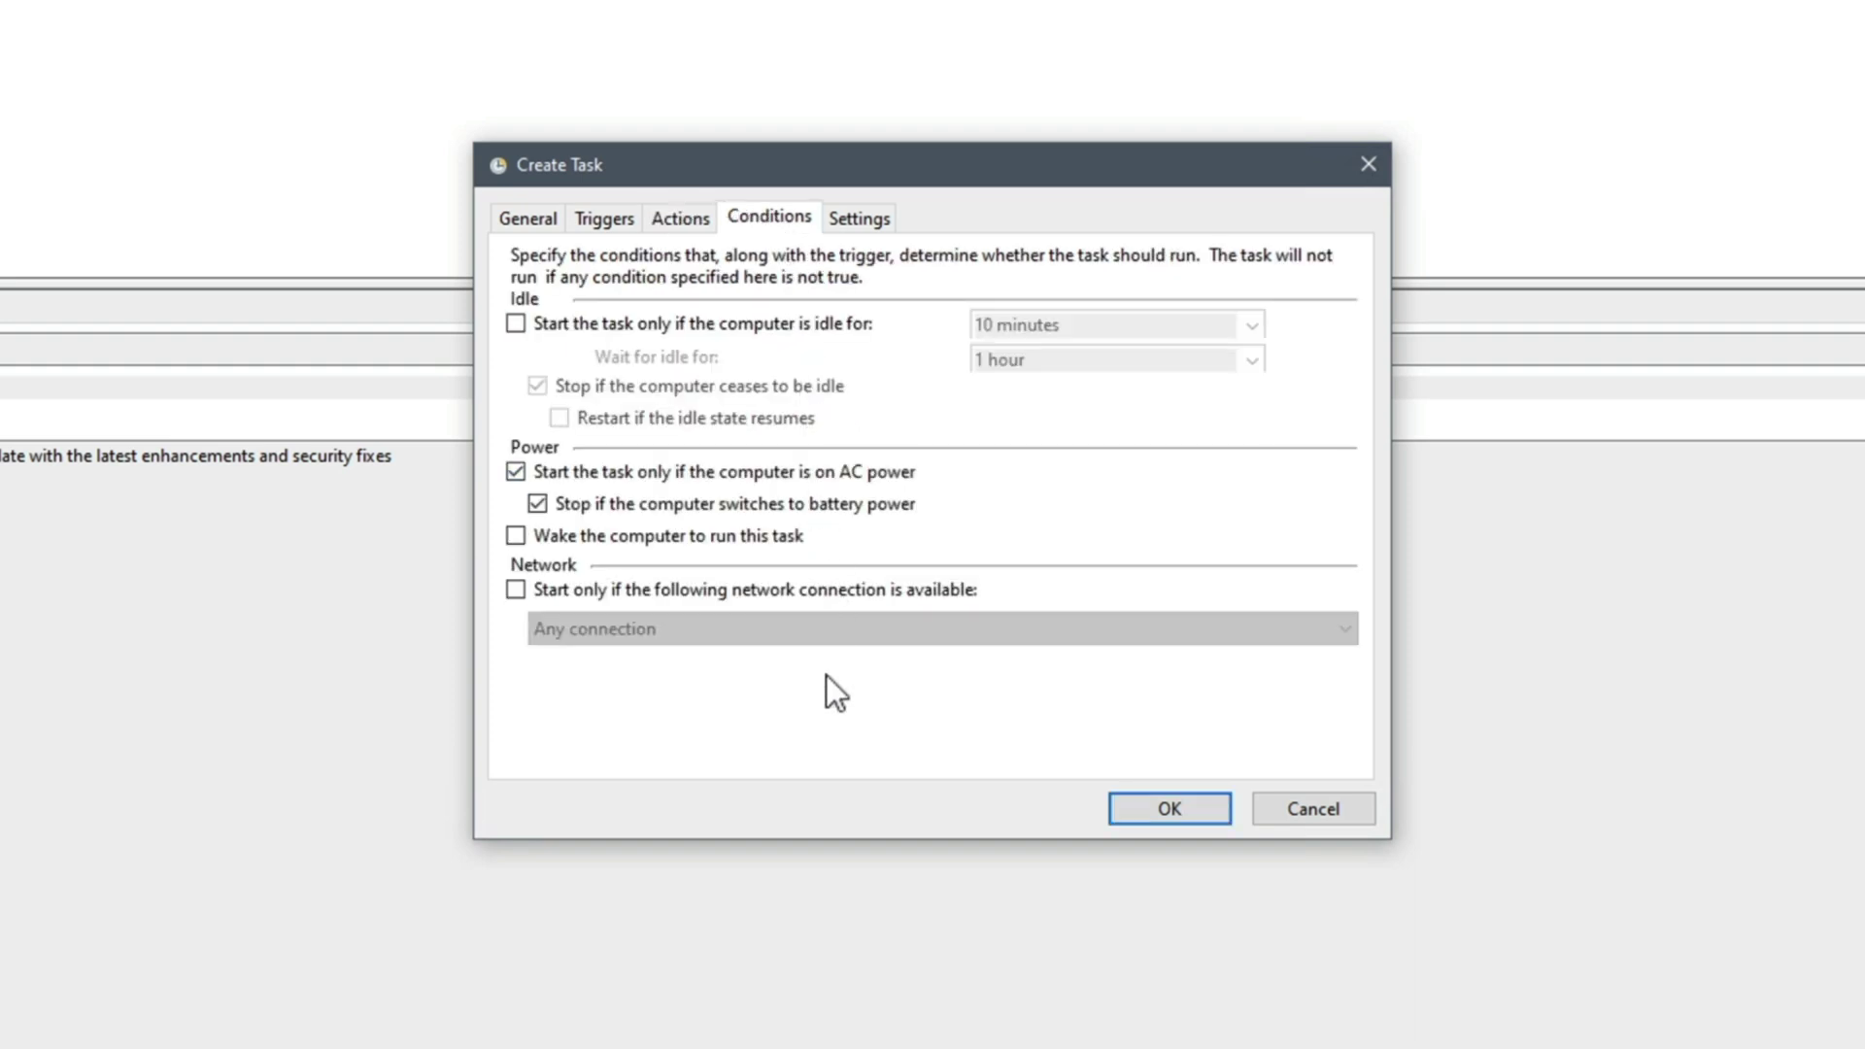
{"action": "left_click", "coordinate": [861, 219]}
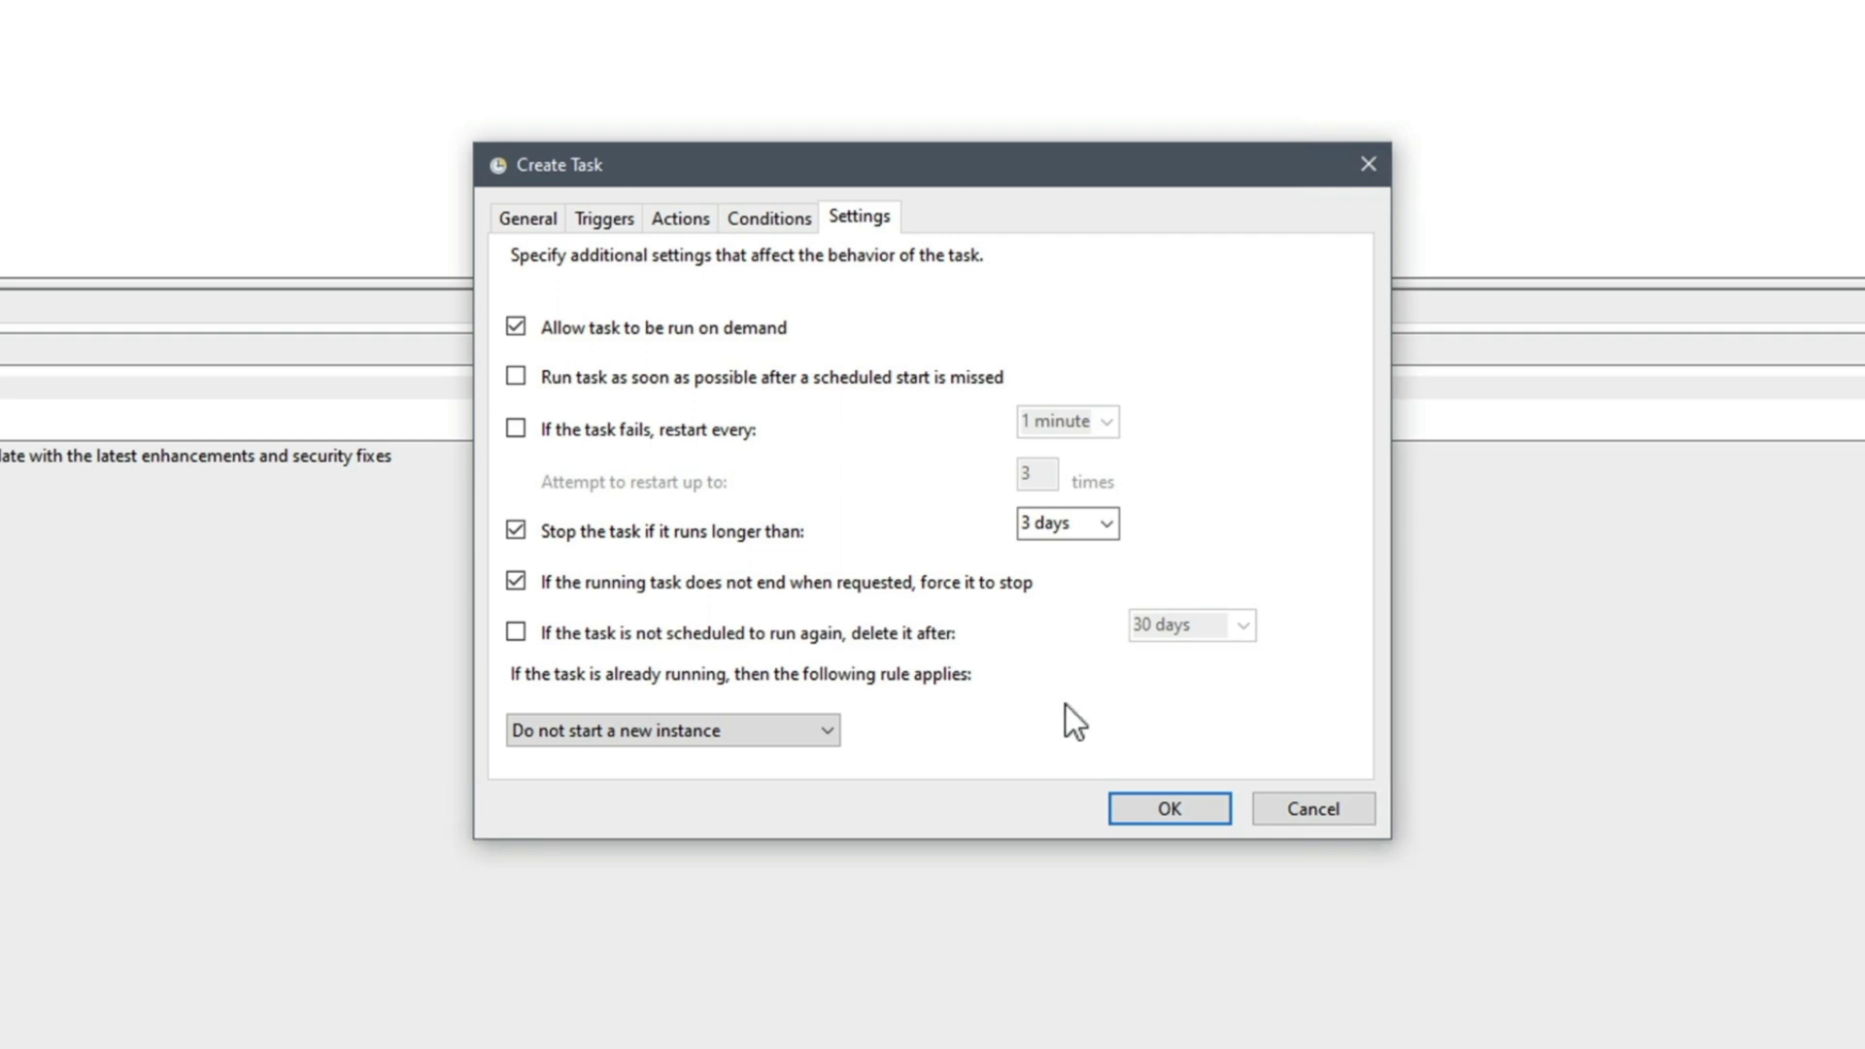
{"action": "left_click", "coordinate": [1160, 812]}
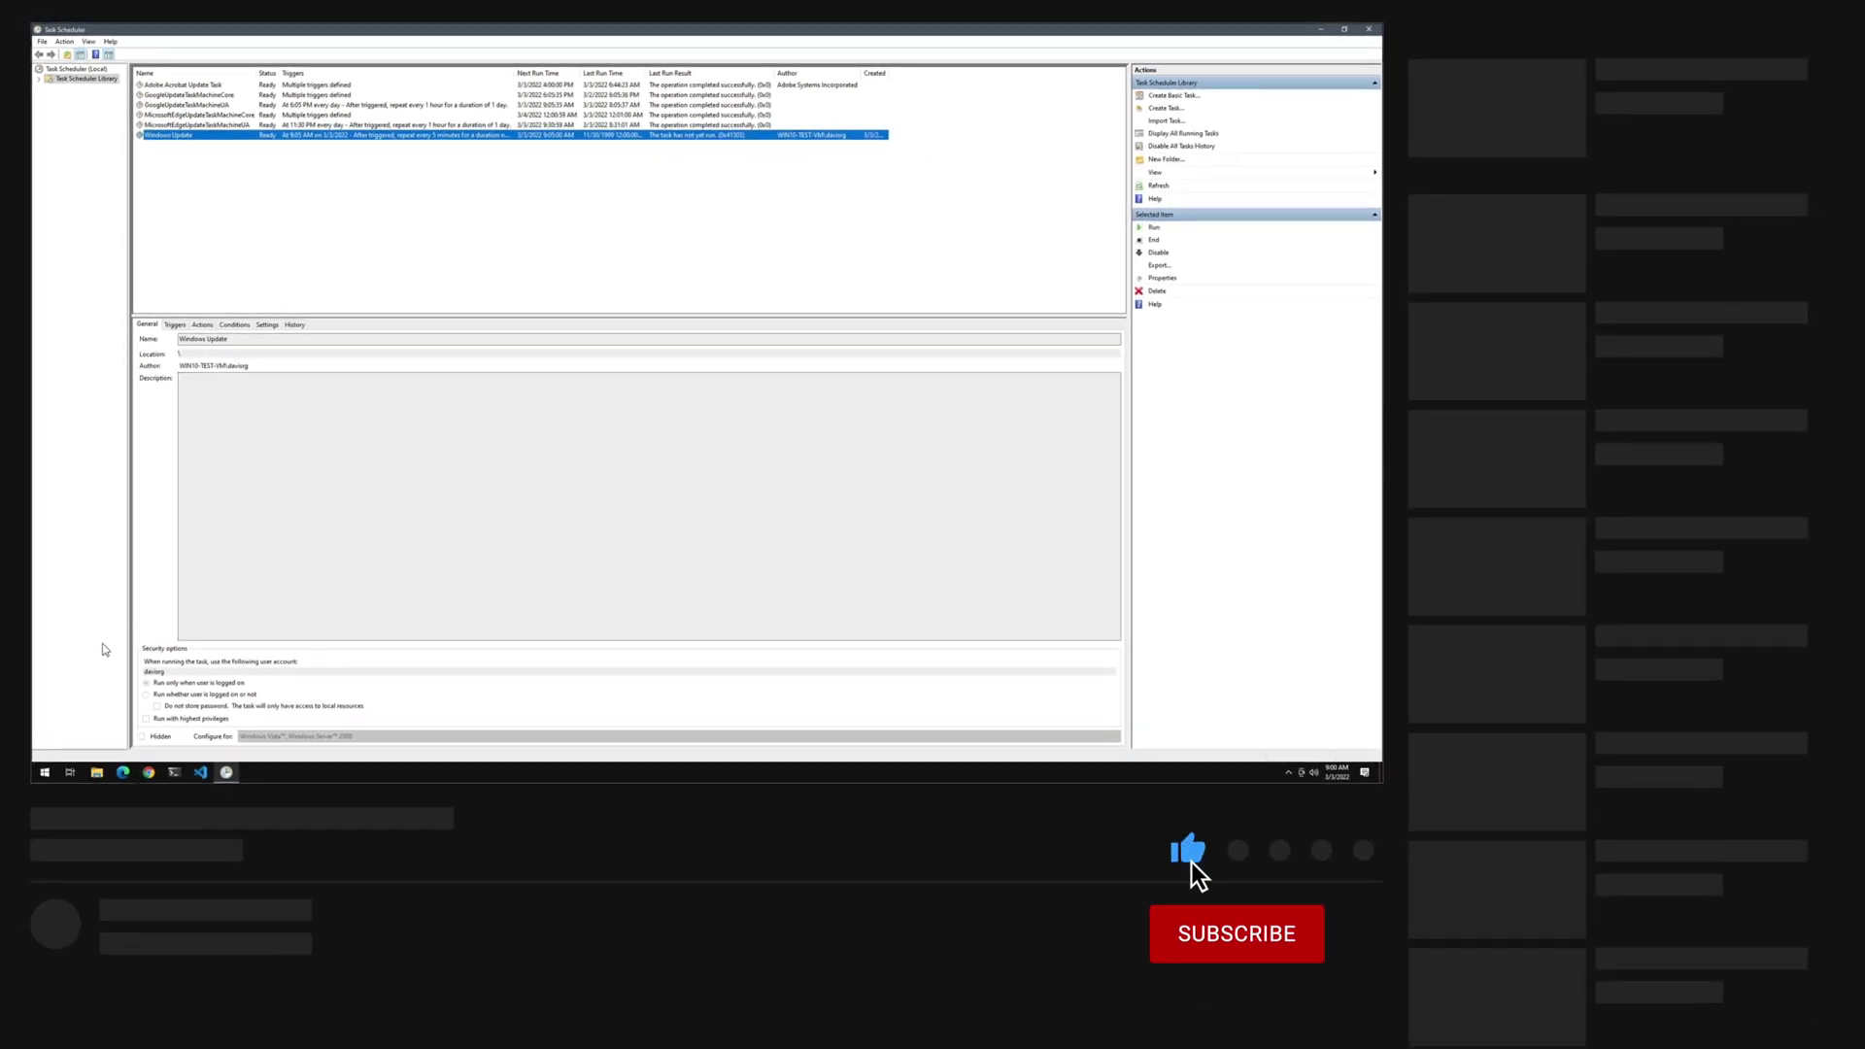
Search the Start menu and launch Registry Editor
{"action": "left_click", "coordinate": [45, 771]}
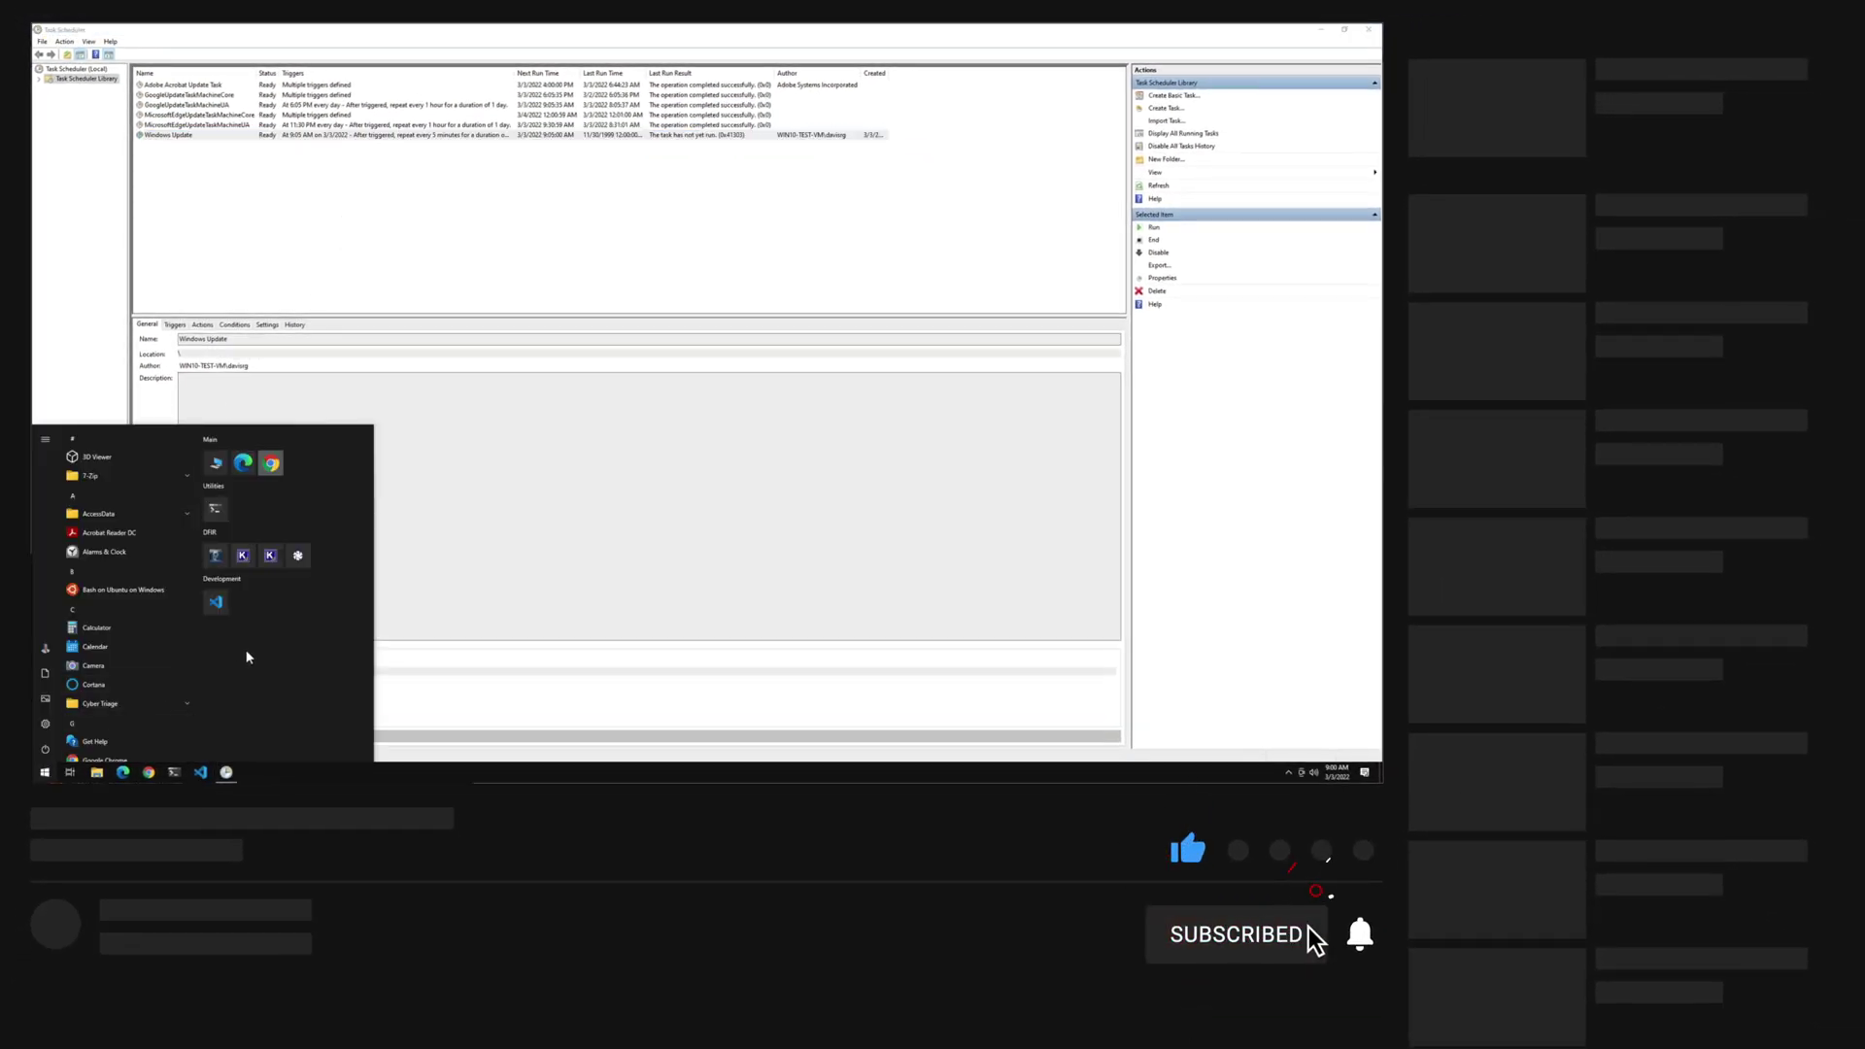
{"action": "type", "text": "eeg"}
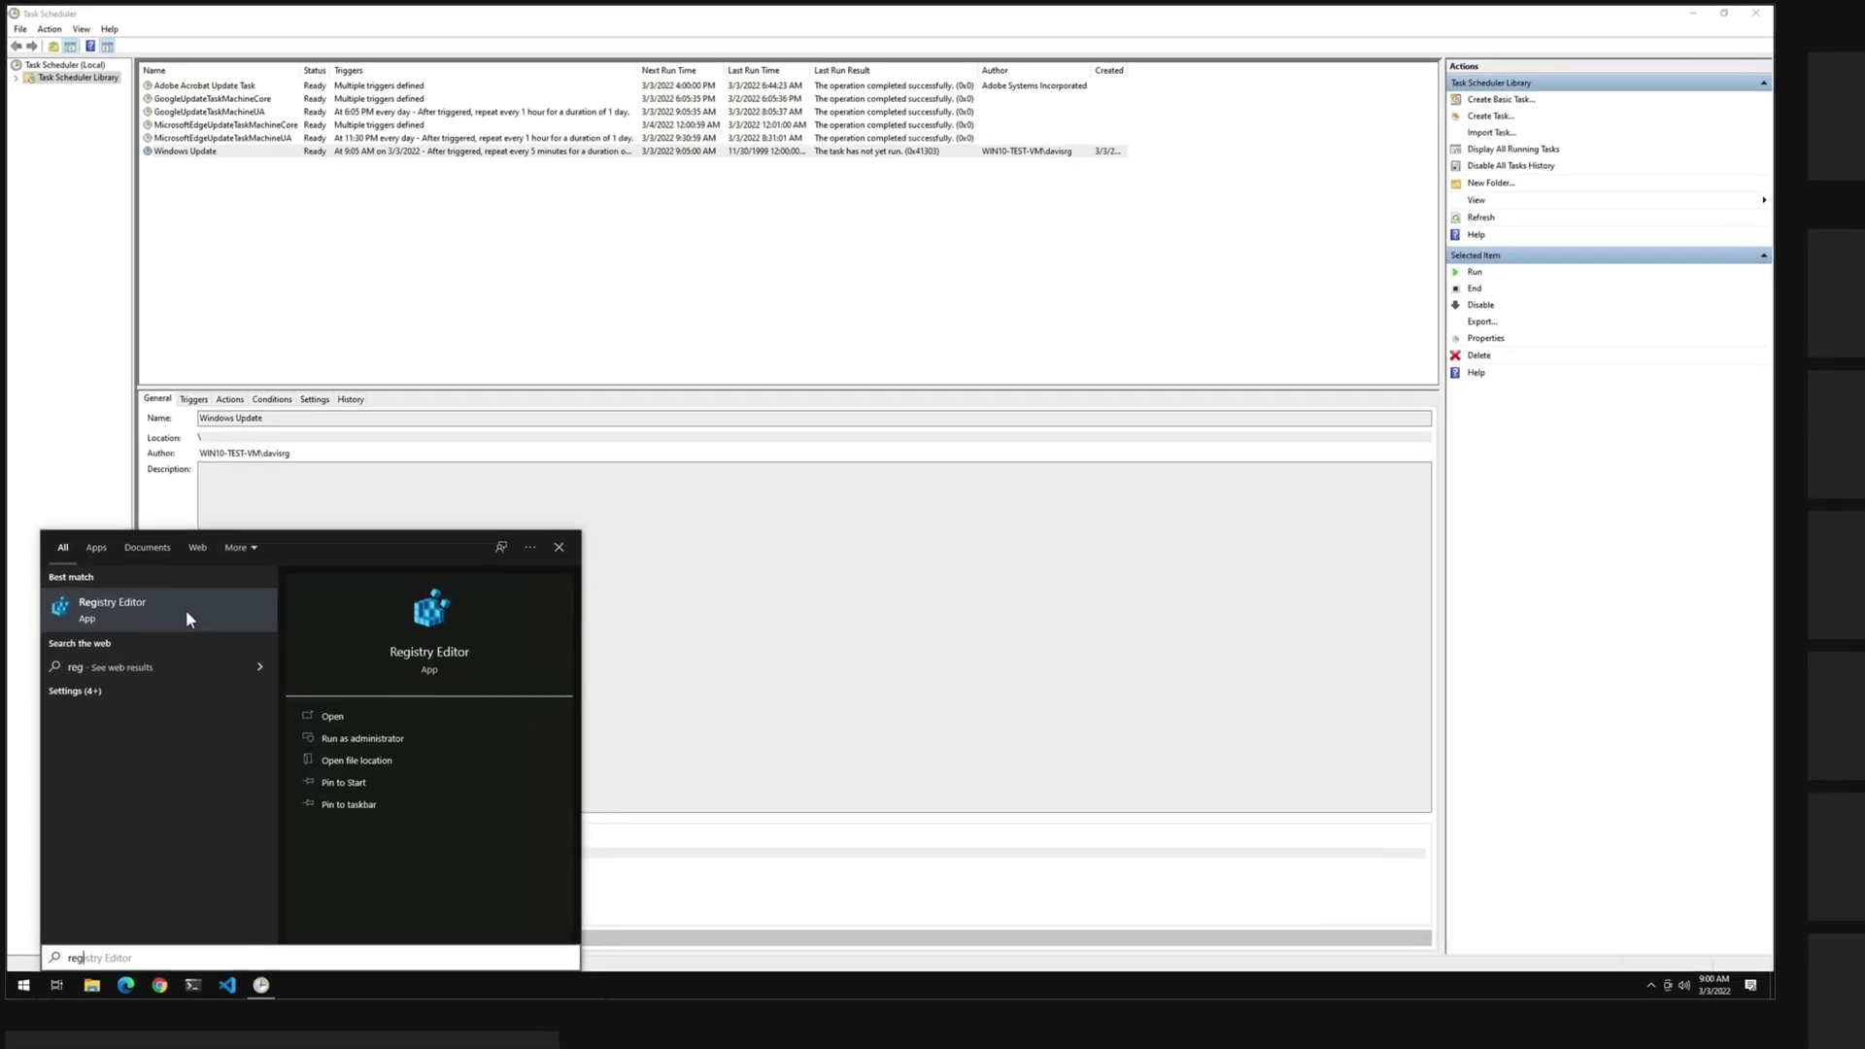
{"action": "left_click", "coordinate": [167, 485]}
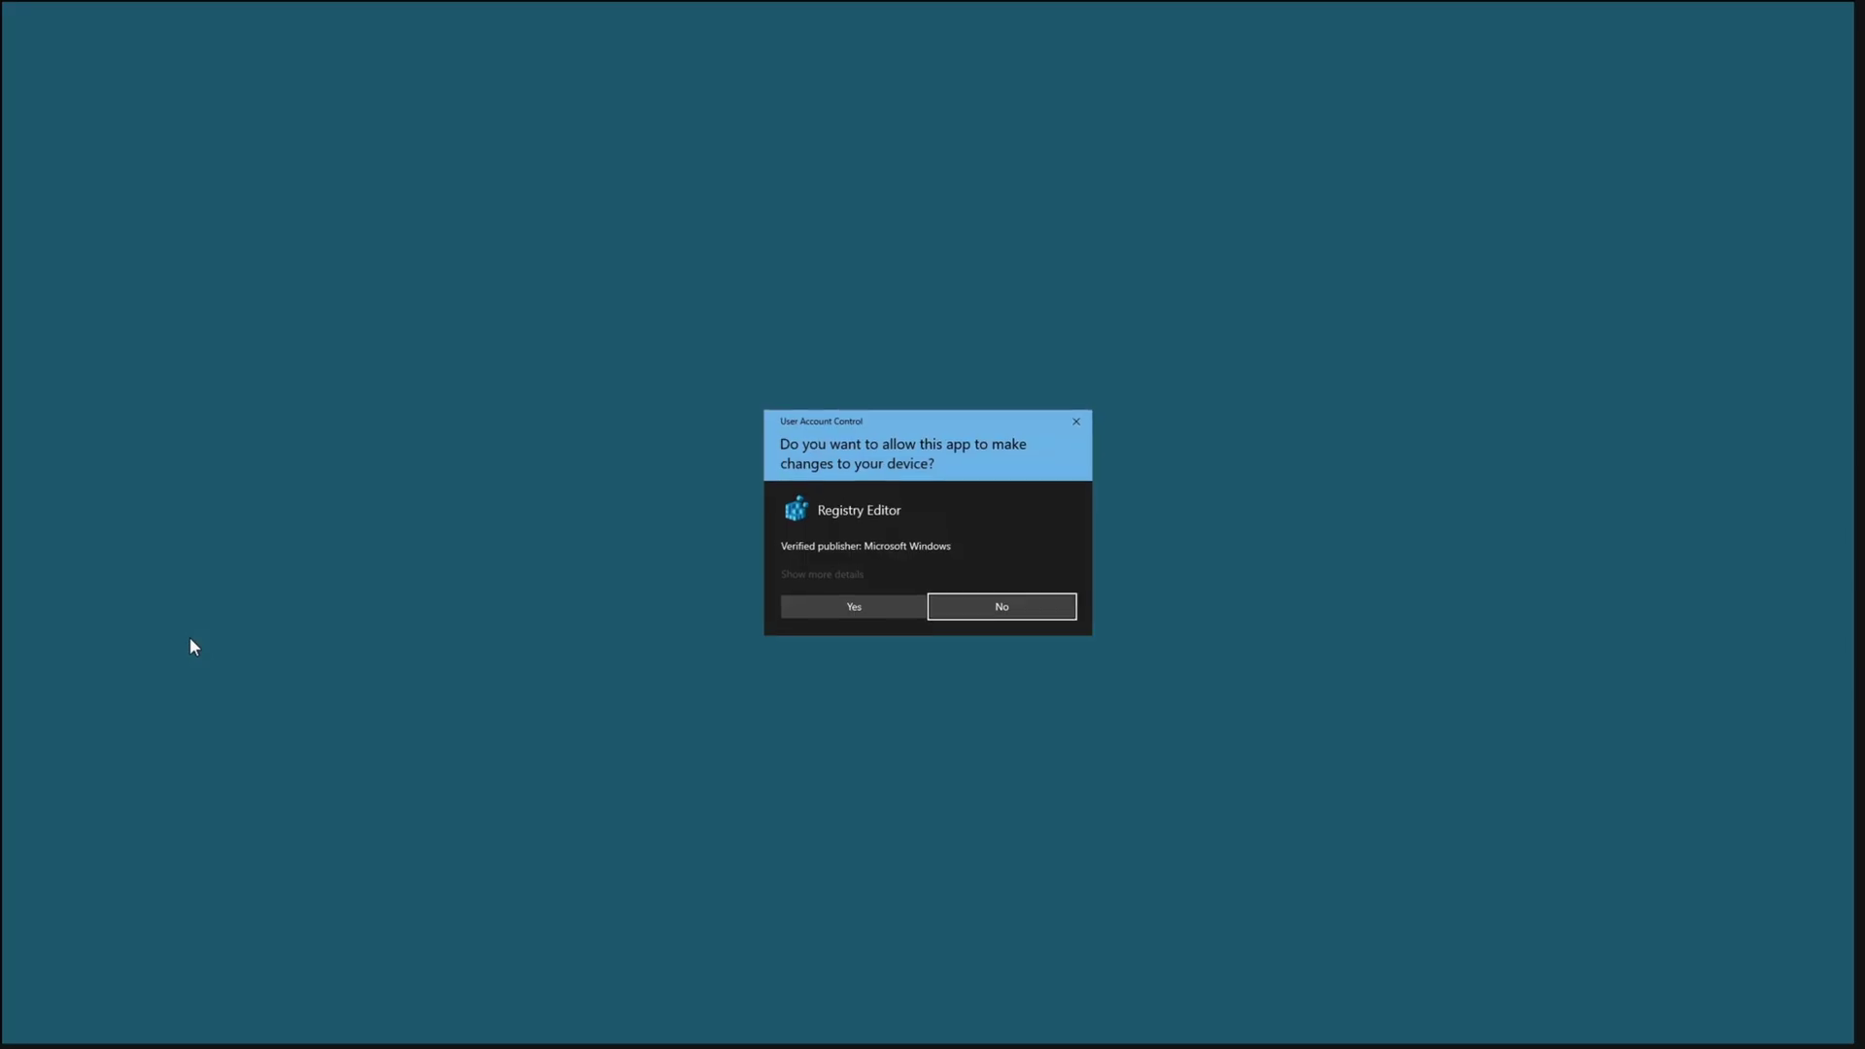
Allow Registry Editor admin rights and expand HKLM\SOFTWARE\Microsoft\Windows NT\CurrentVersion
{"action": "left_click", "coordinate": [830, 605]}
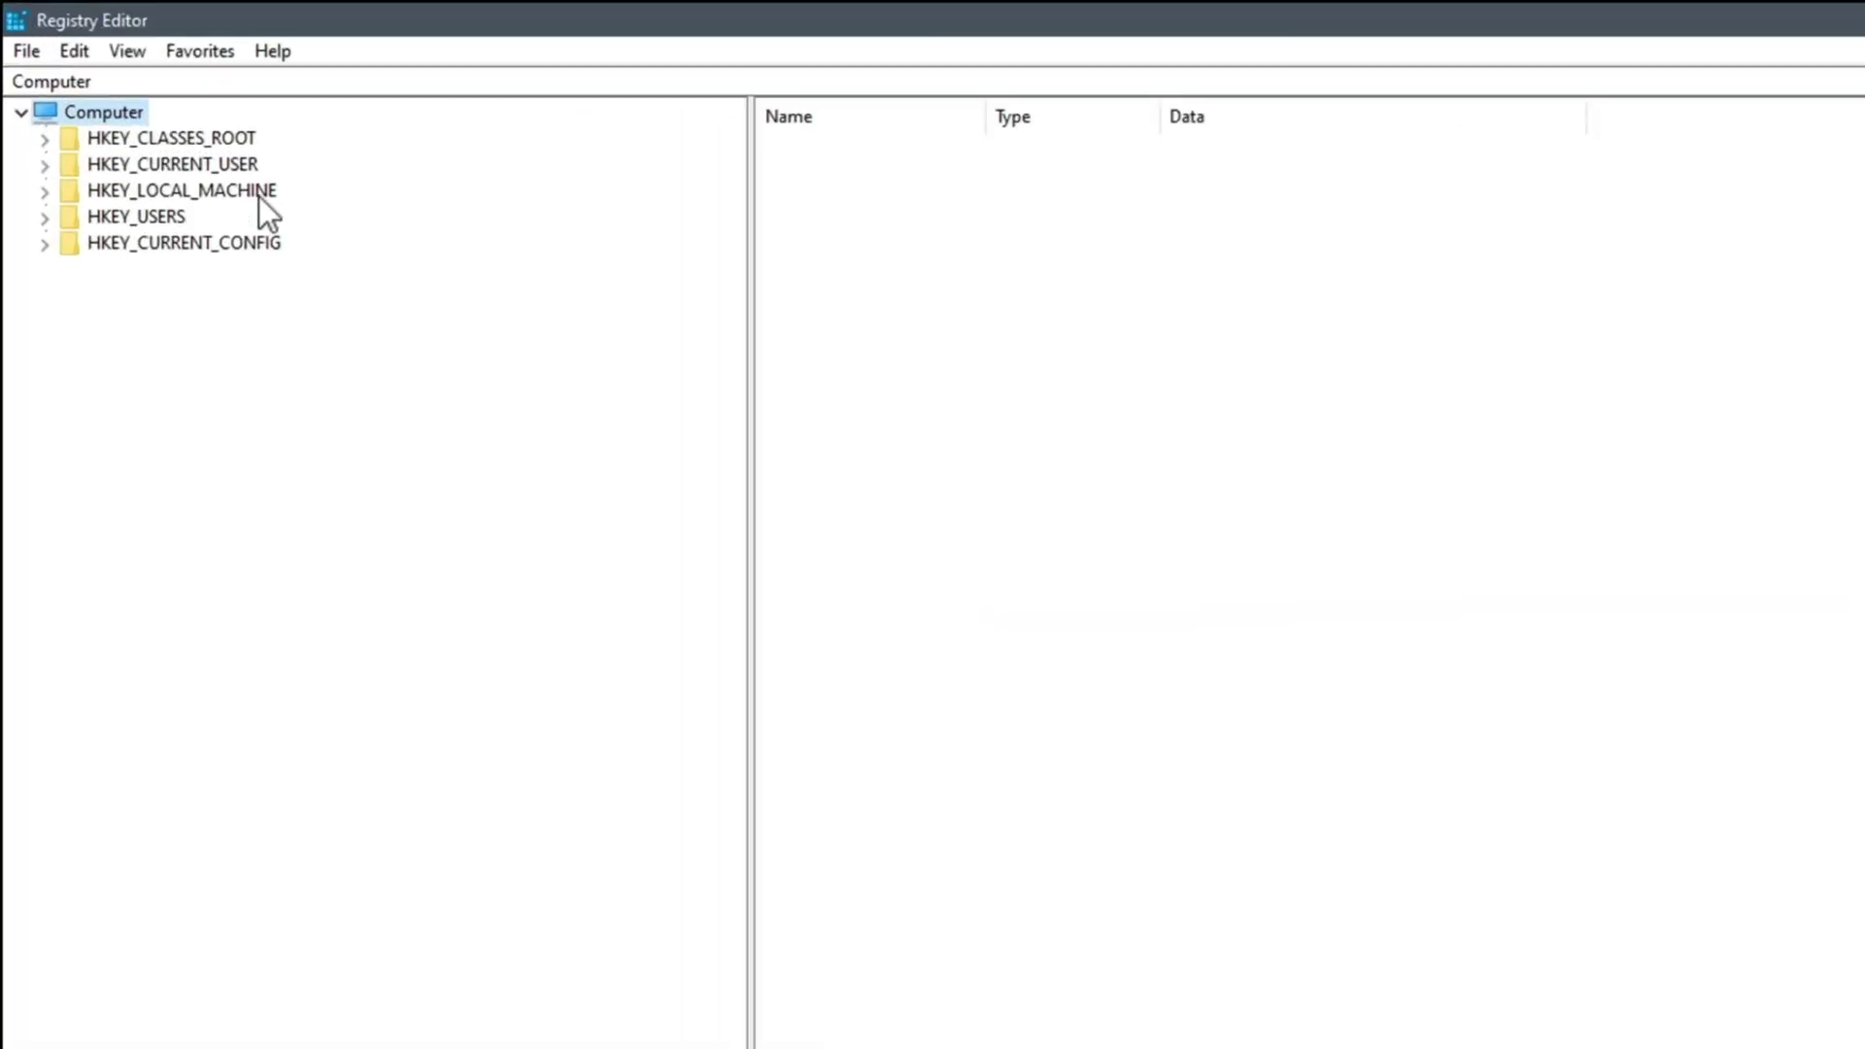
{"action": "double_click", "coordinate": [258, 196]}
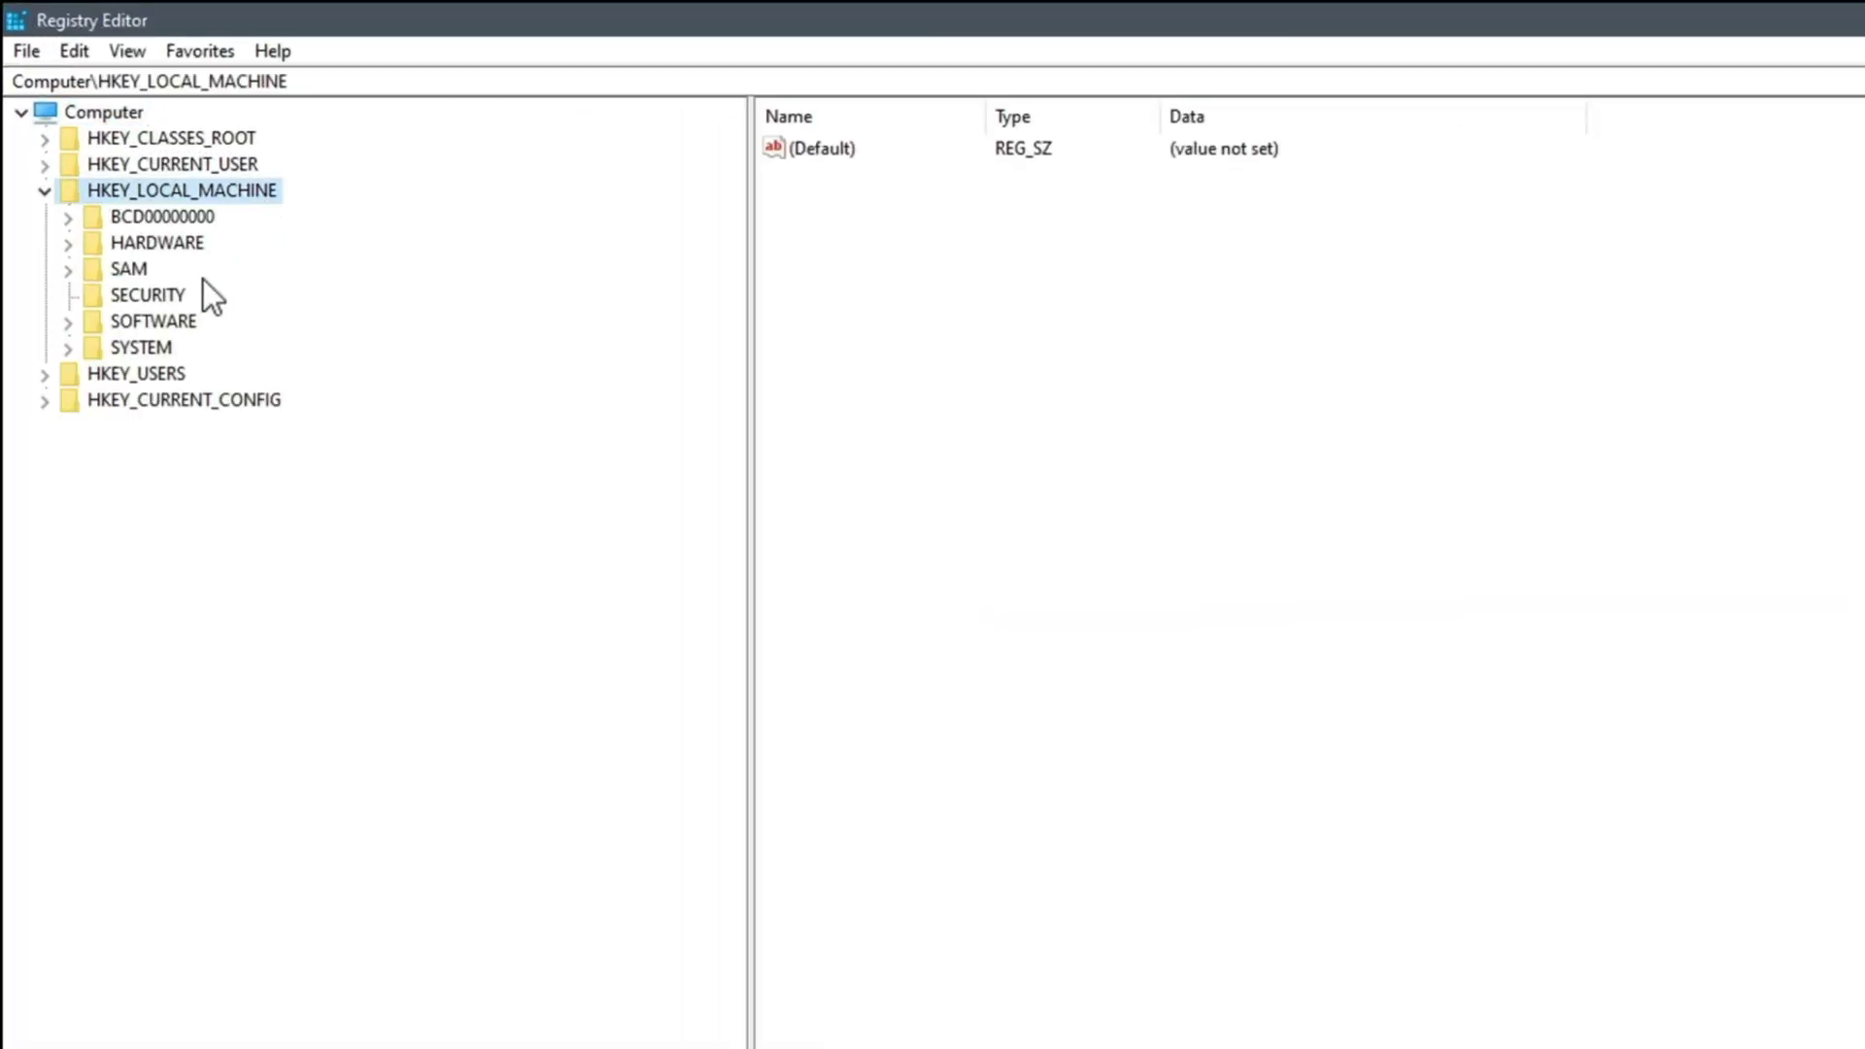
{"action": "double_click", "coordinate": [177, 324]}
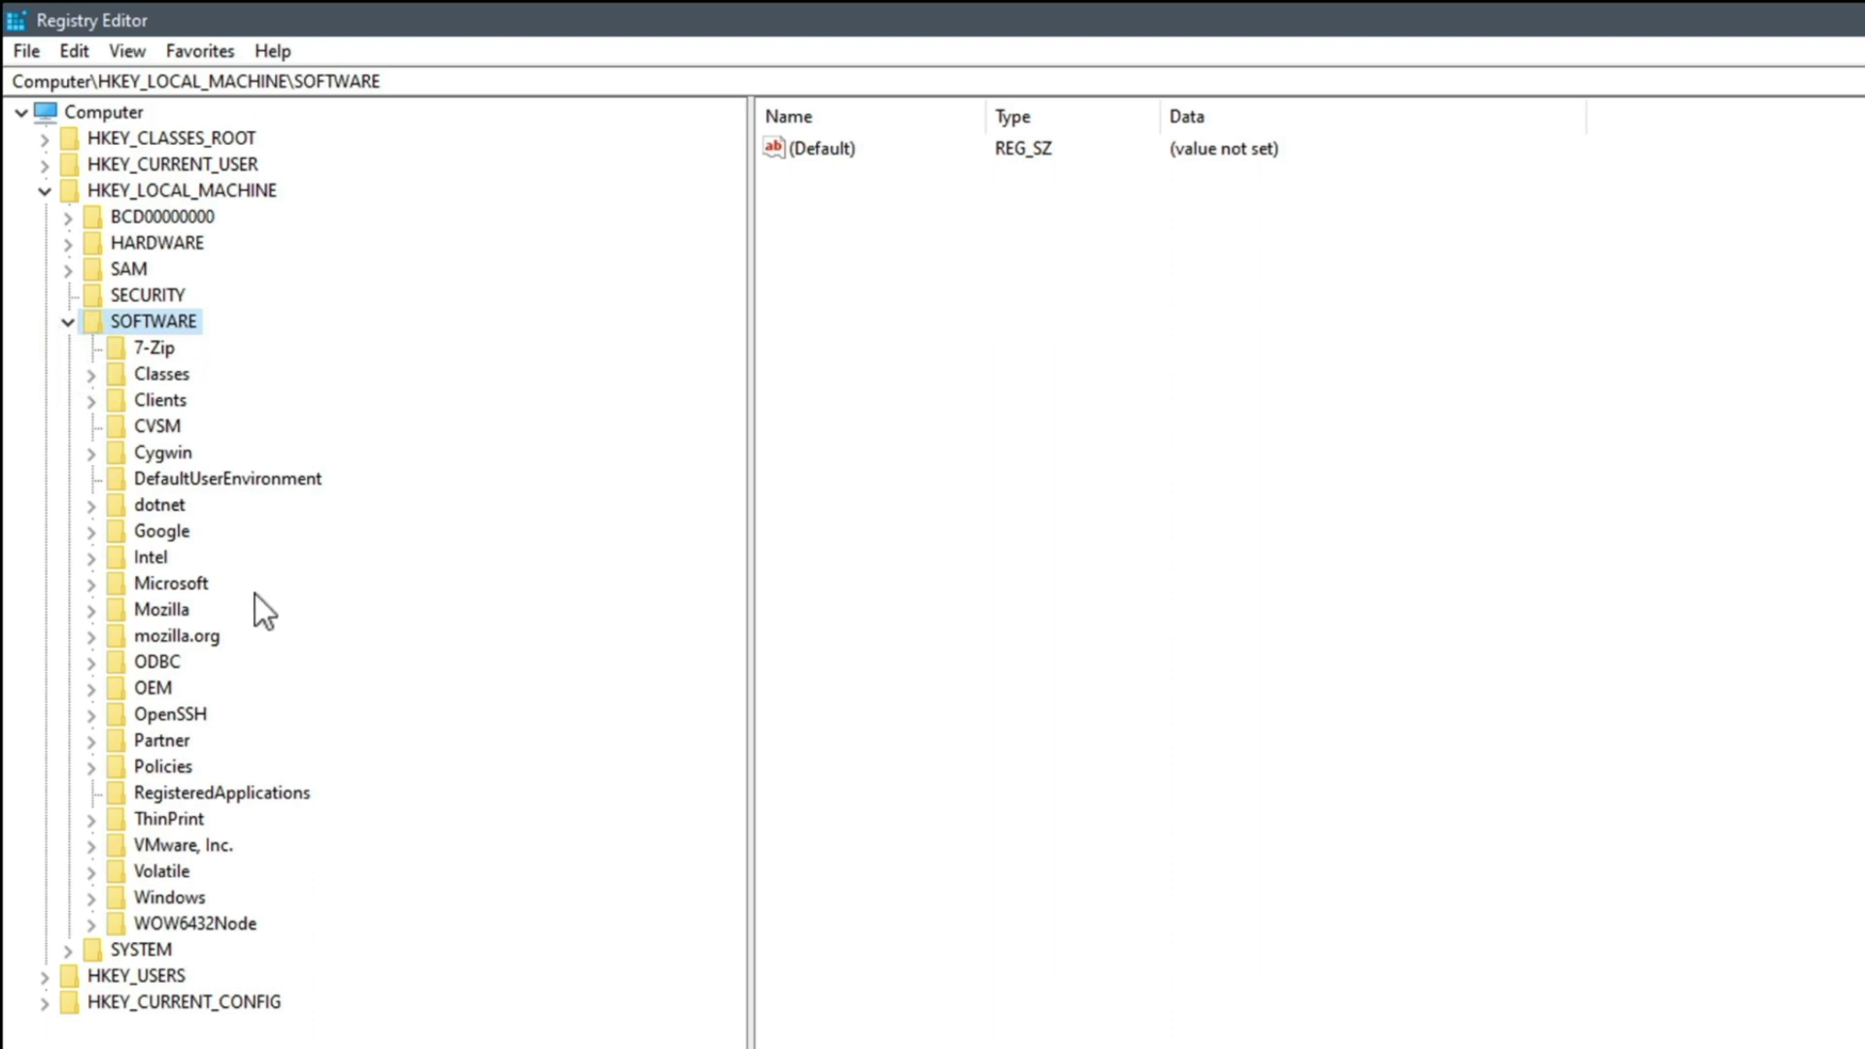
{"action": "double_click", "coordinate": [208, 581]}
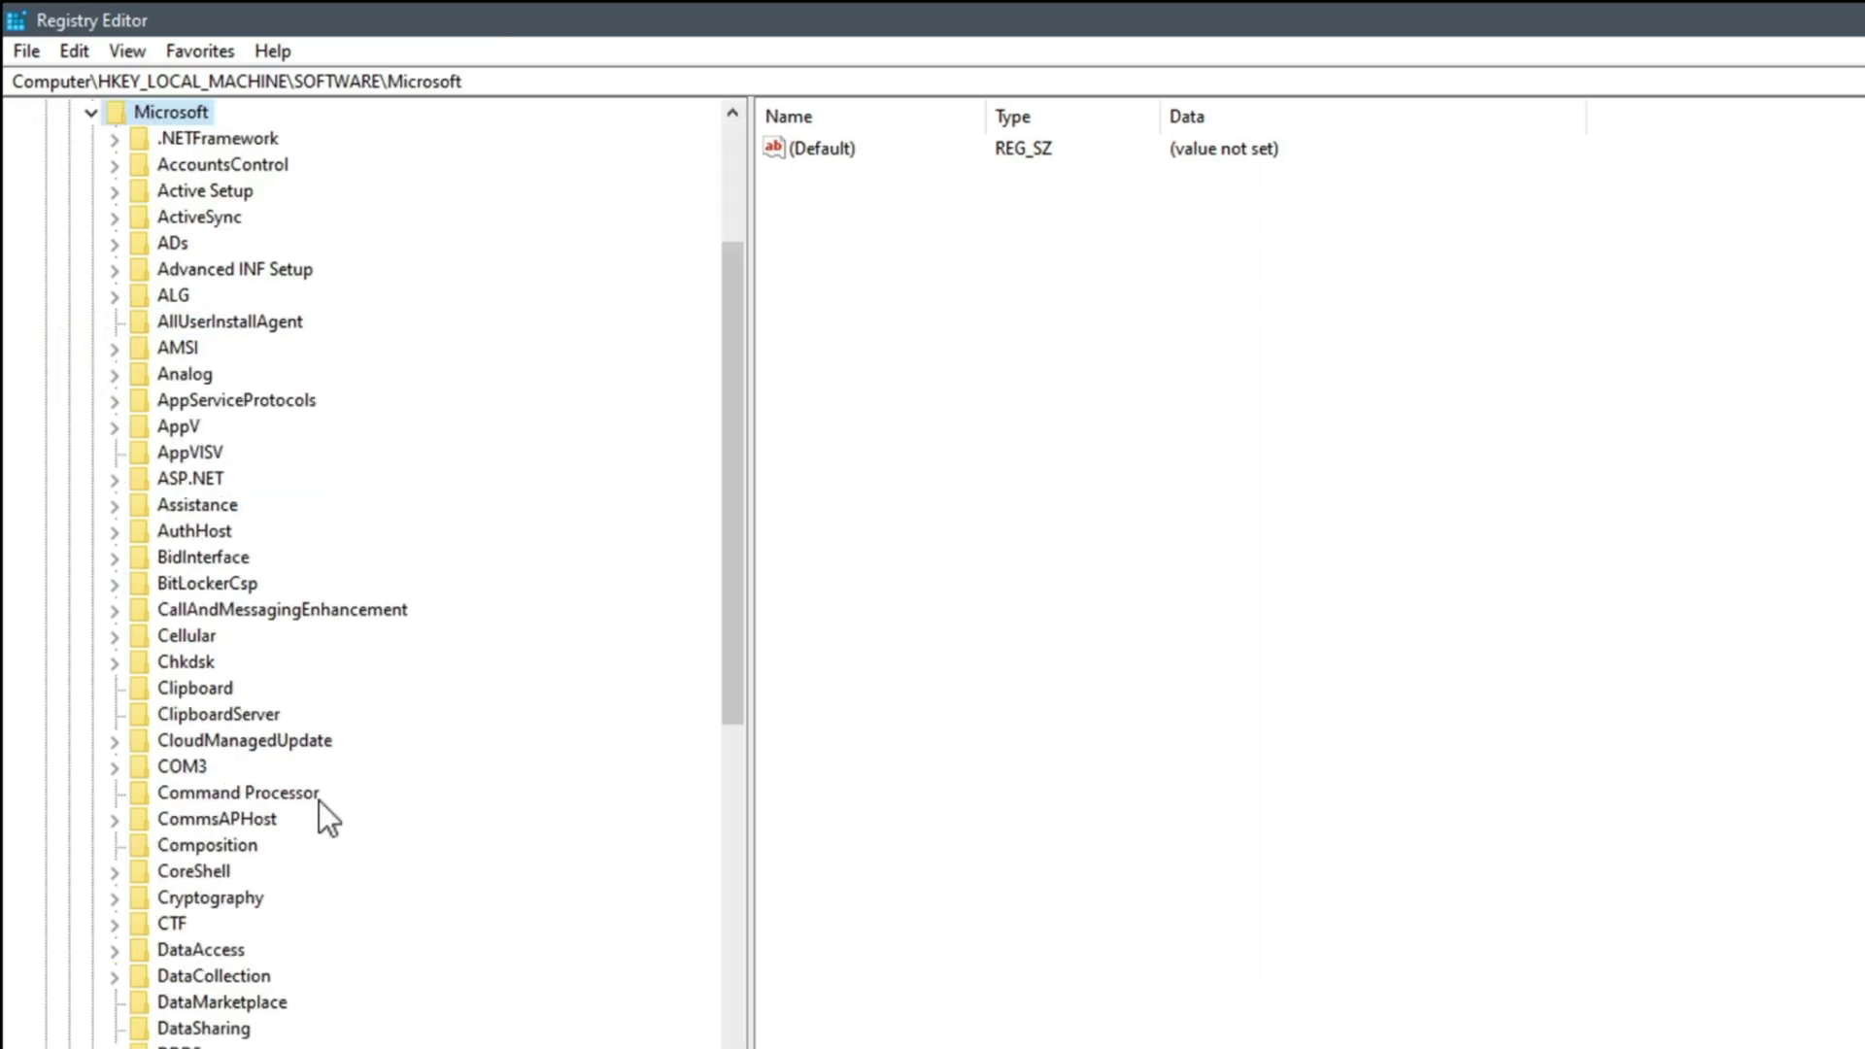
{"action": "scroll", "coordinate": [318, 800], "scroll_direction": "down", "scroll_amount": 4}
{"action": "scroll", "coordinate": [318, 800], "scroll_direction": "down", "scroll_amount": 20}
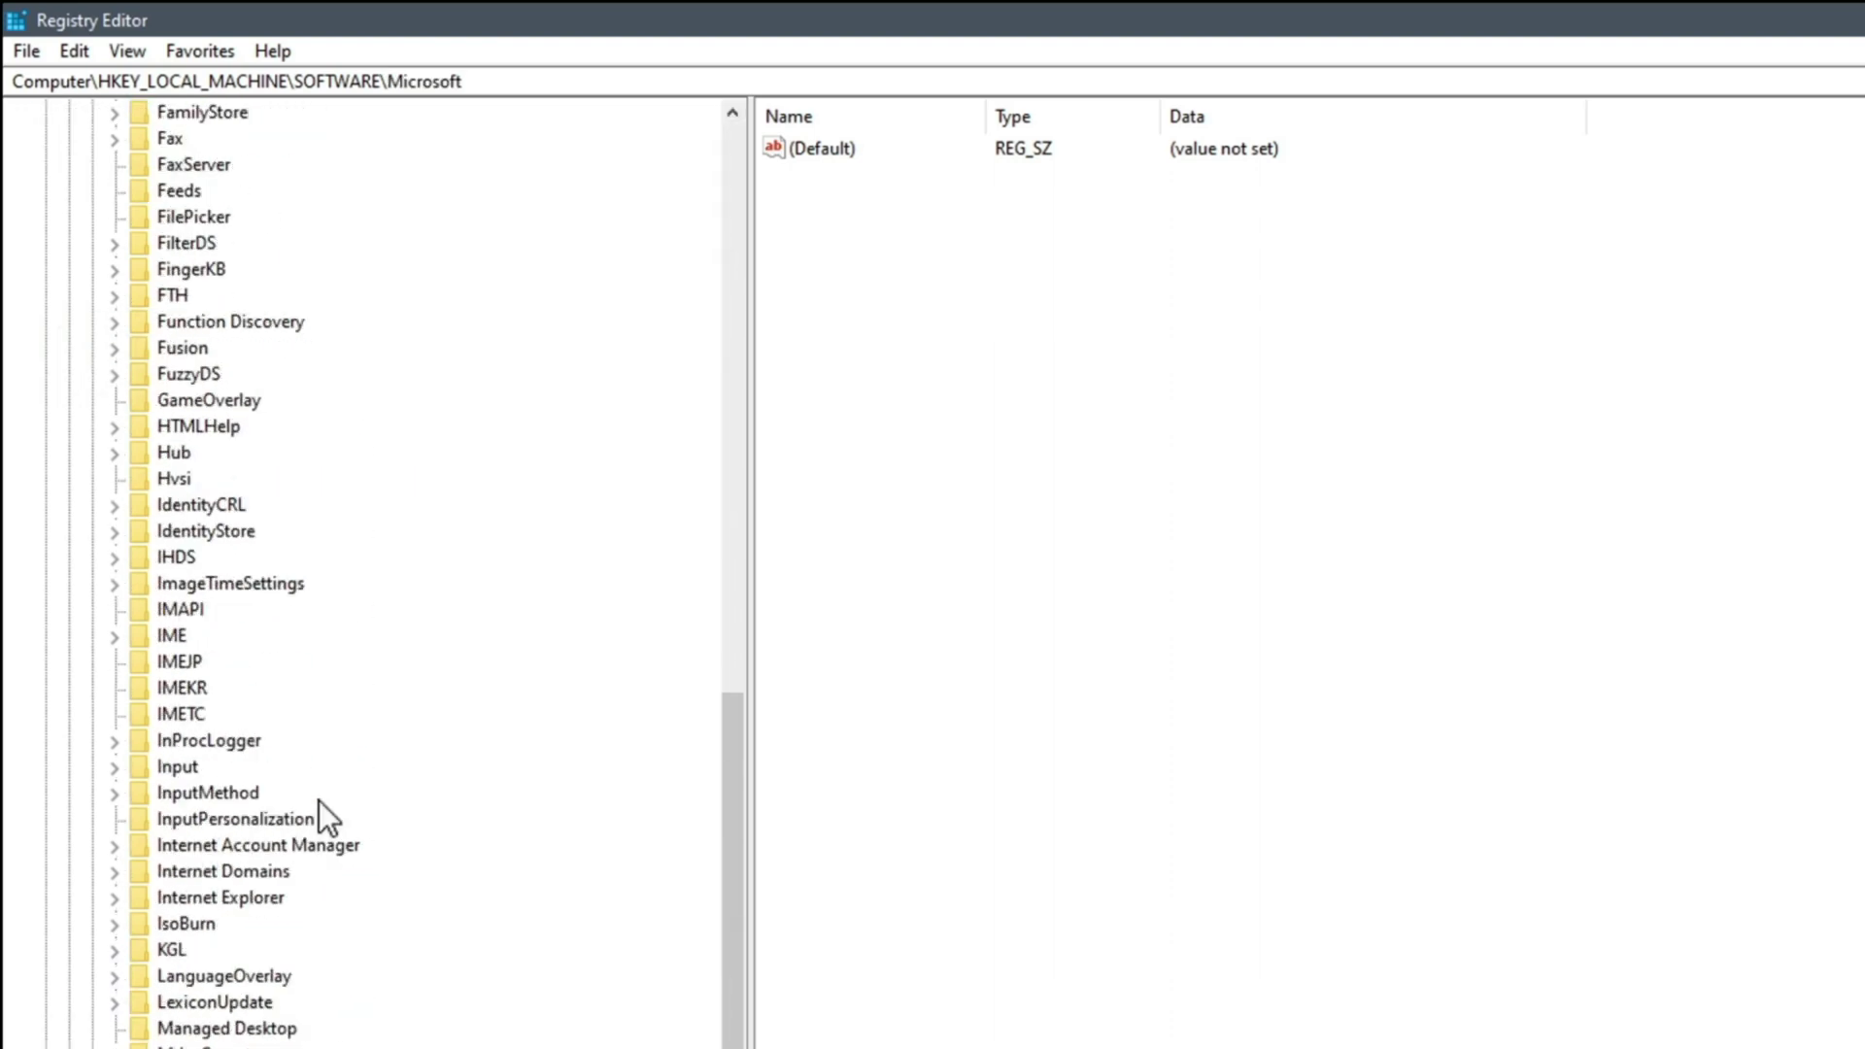
{"action": "scroll", "coordinate": [318, 801], "scroll_direction": "down", "scroll_amount": 20}
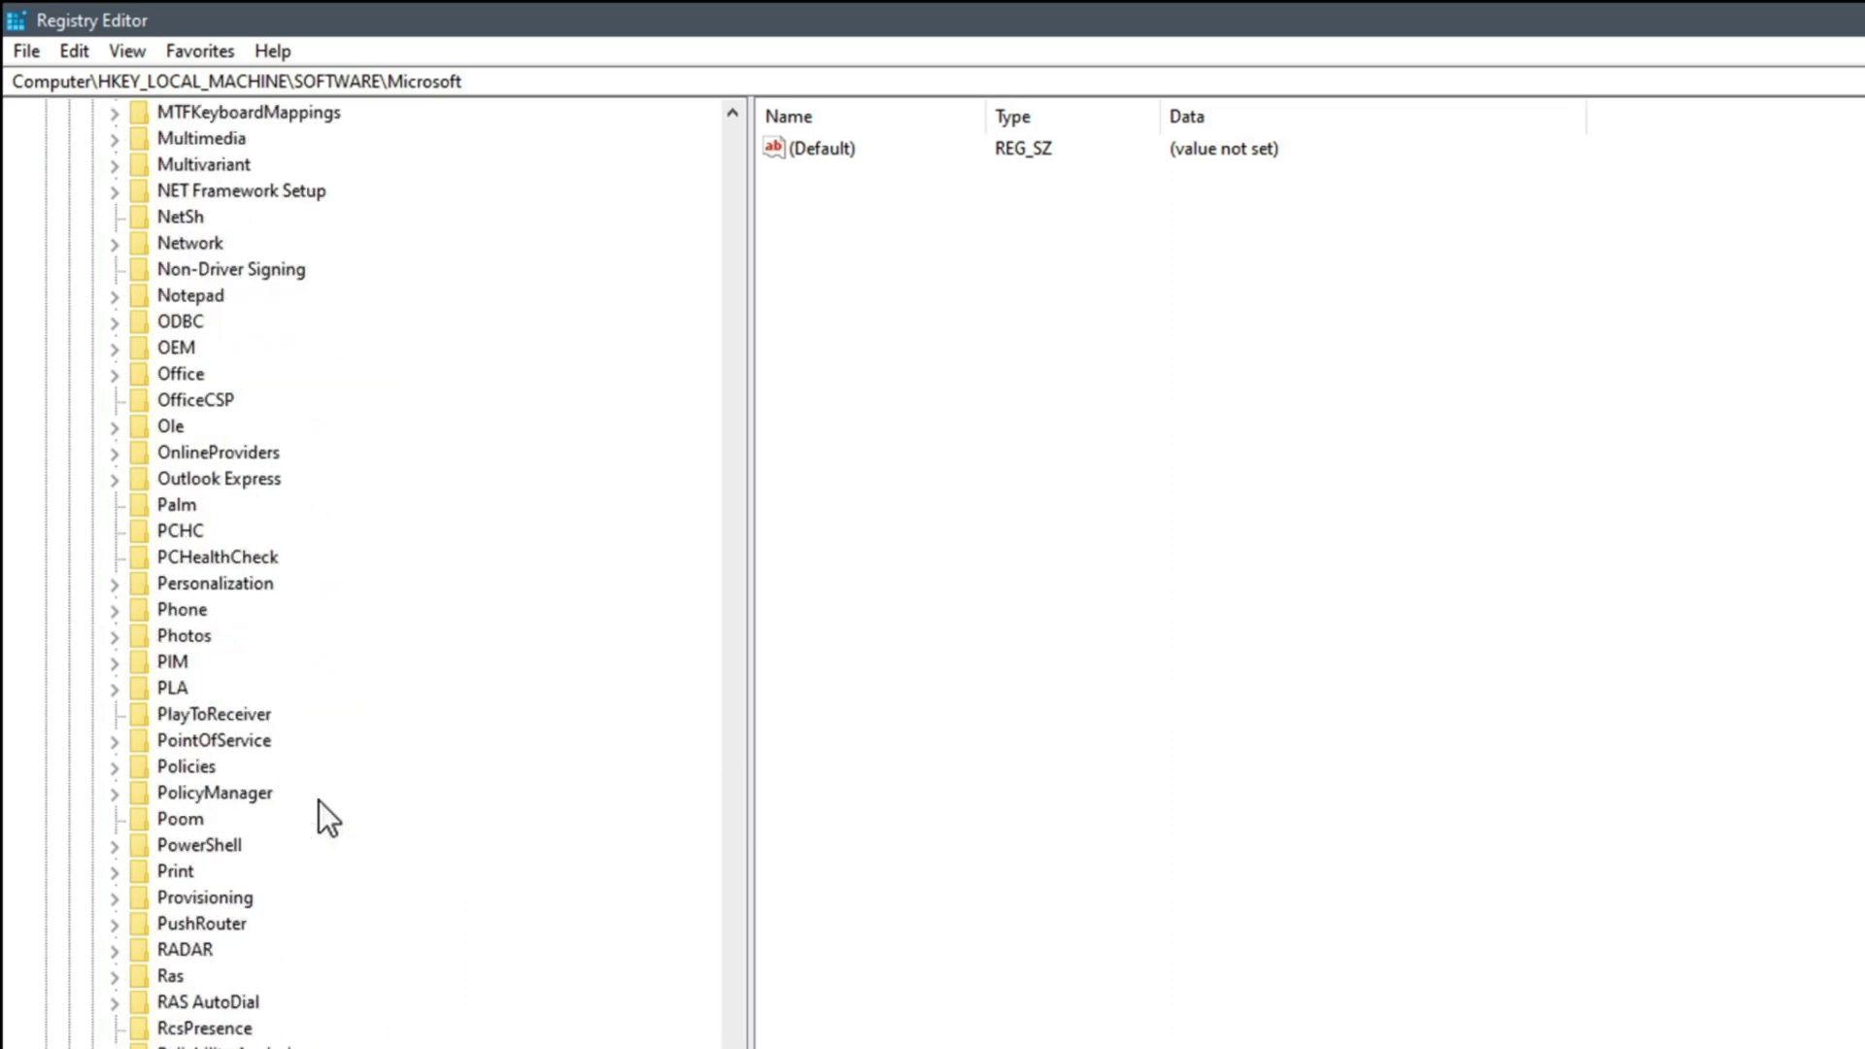
{"action": "scroll", "coordinate": [318, 800], "scroll_direction": "down", "scroll_amount": 12}
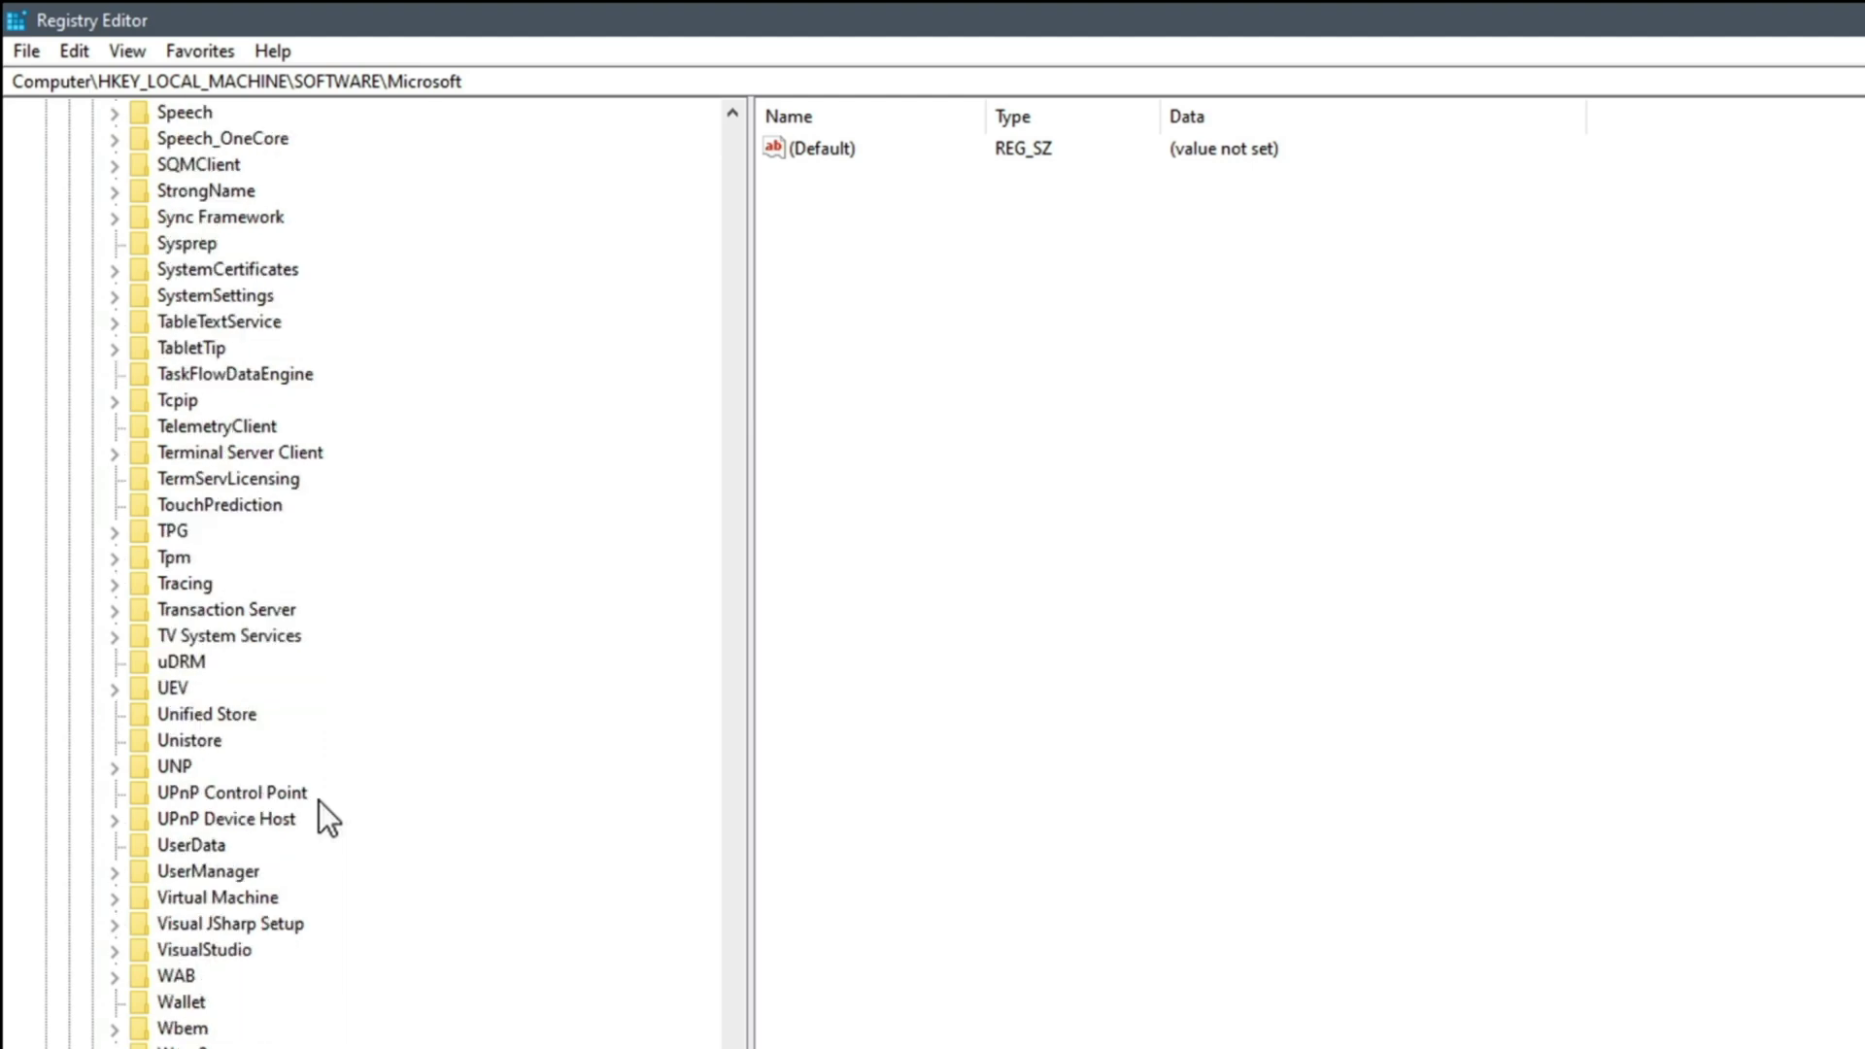
{"action": "scroll", "coordinate": [319, 801], "scroll_direction": "down", "scroll_amount": 10}
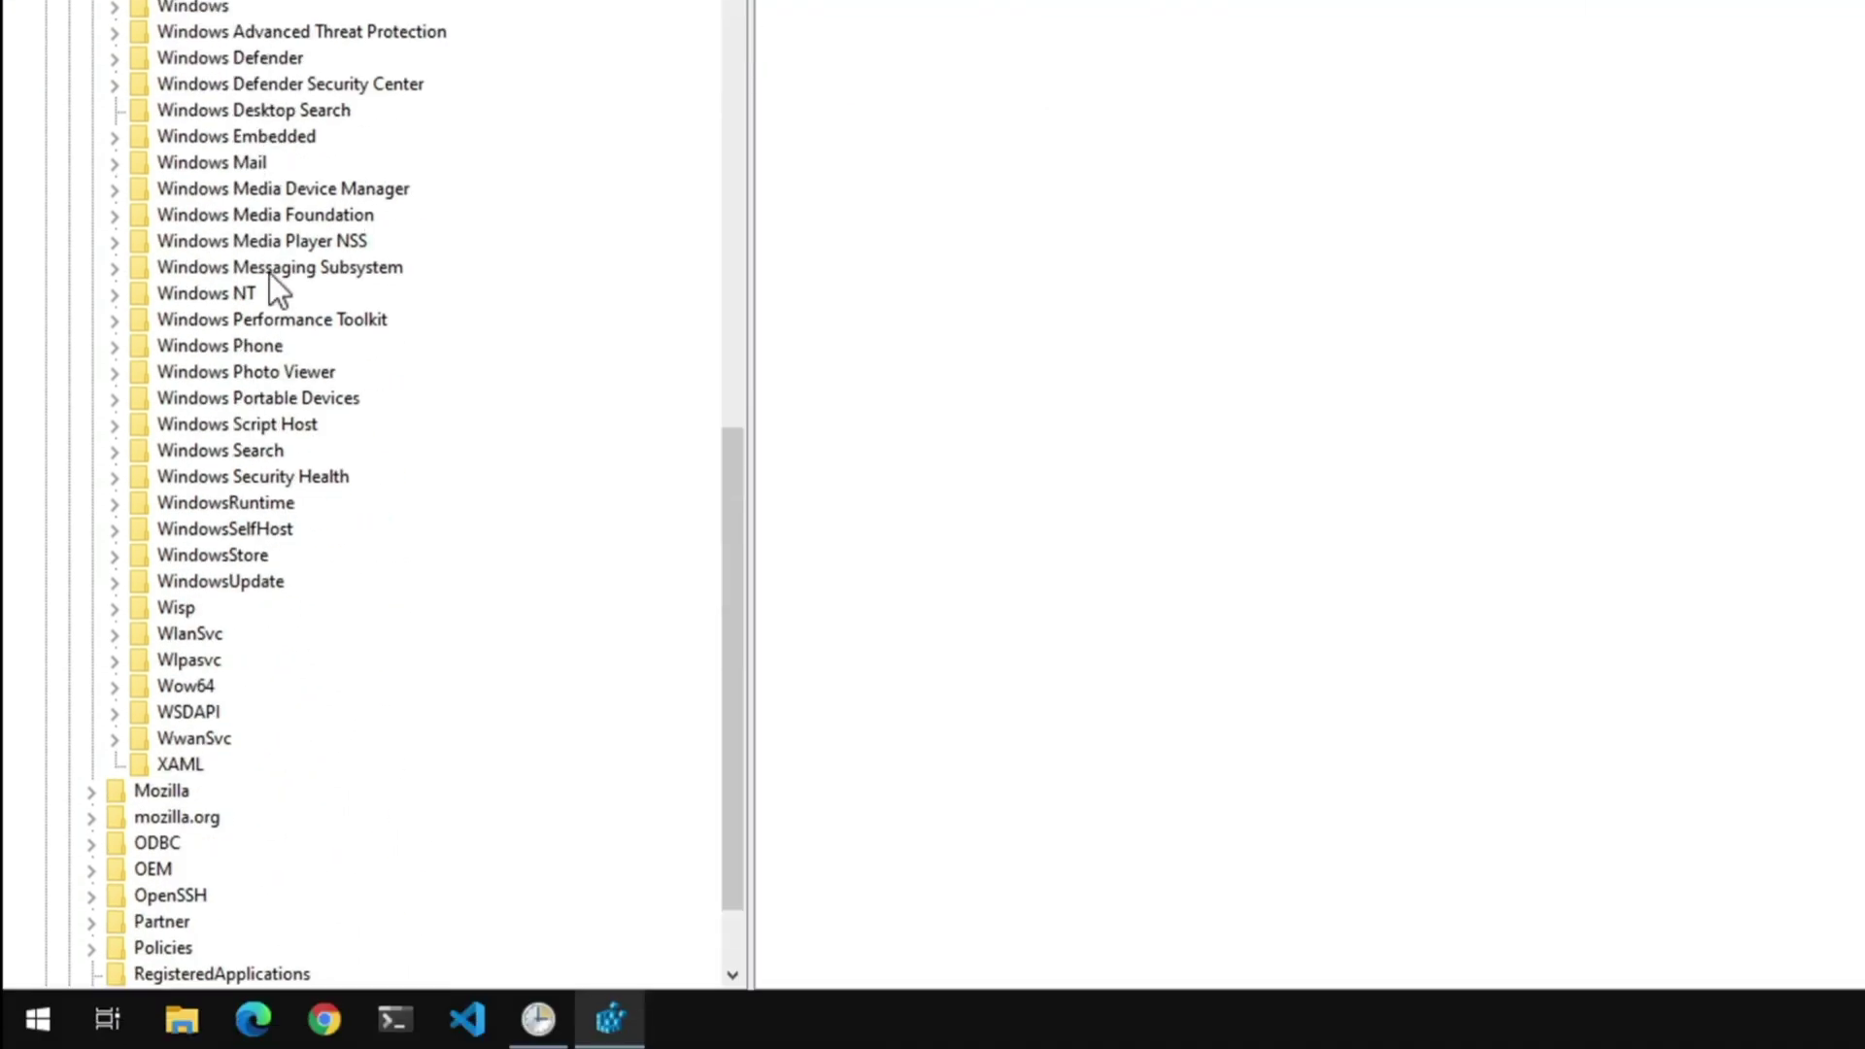
{"action": "left_click", "coordinate": [249, 292]}
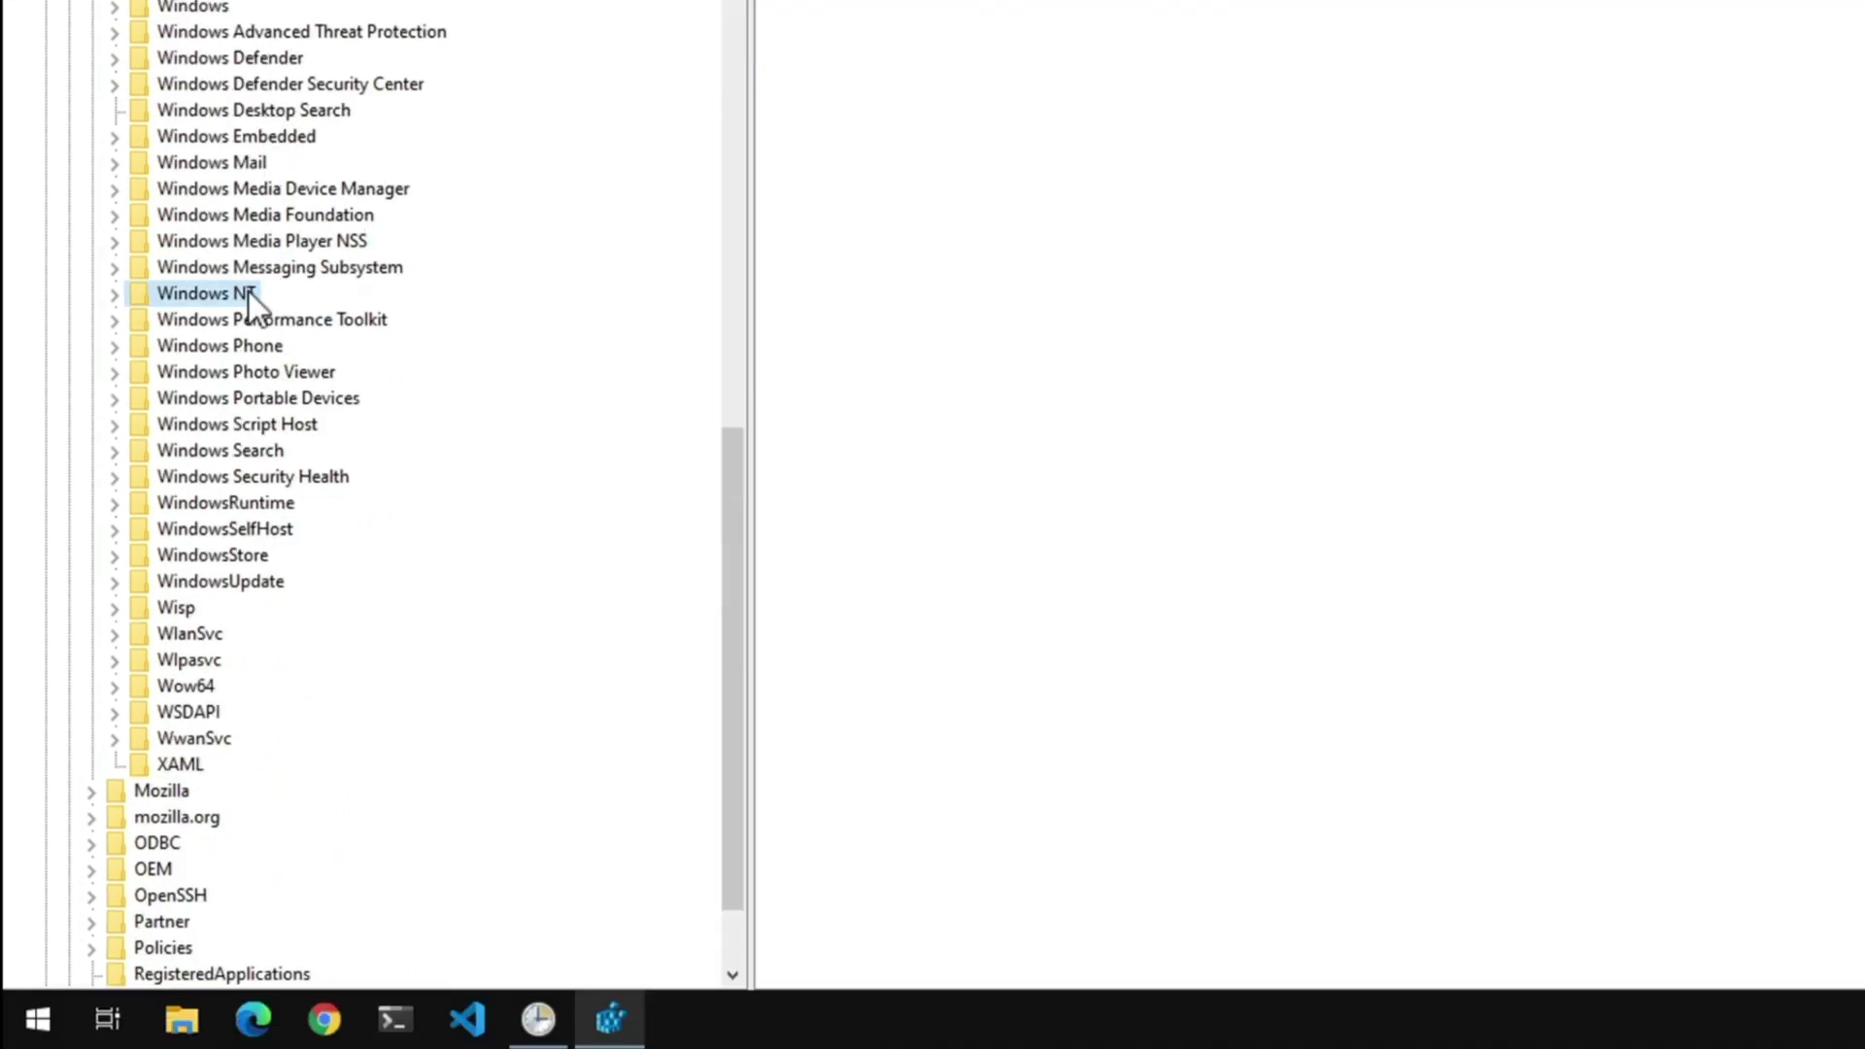
{"action": "double_click", "coordinate": [249, 291]}
{"action": "left_click", "coordinate": [272, 319]}
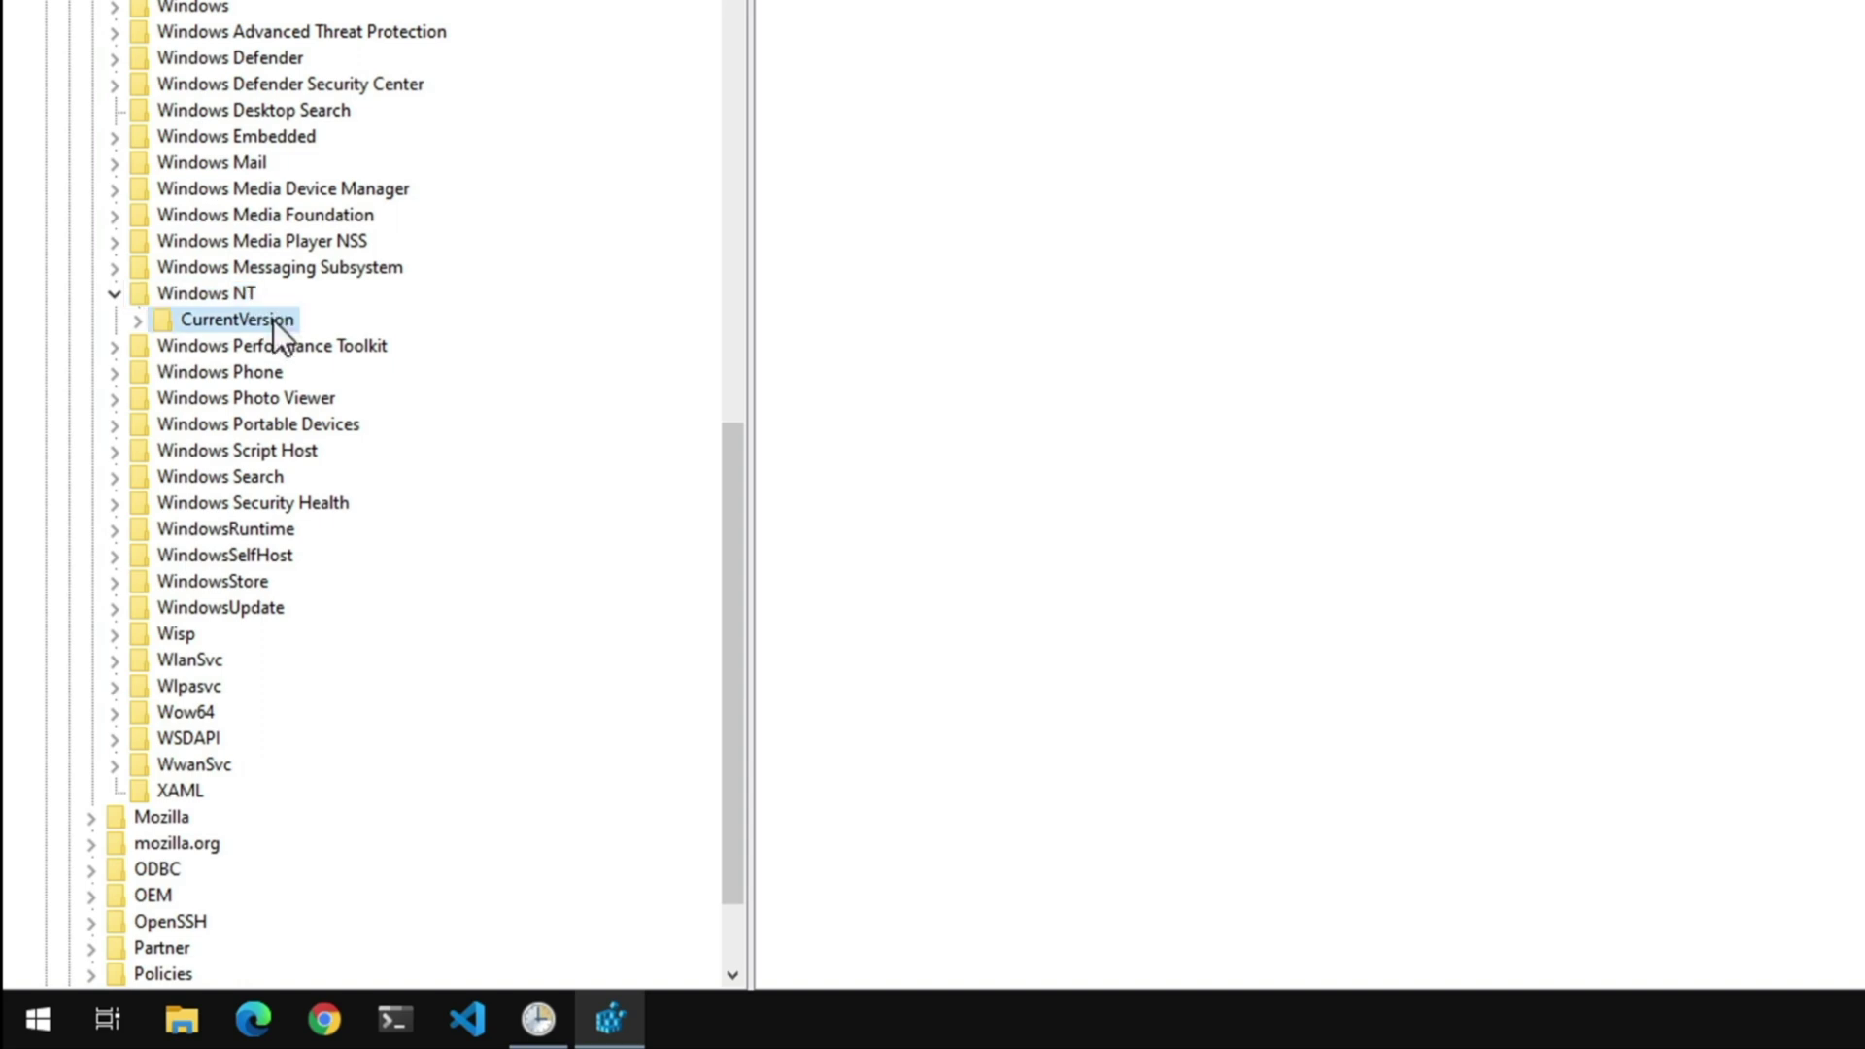
{"action": "double_click", "coordinate": [272, 319]}
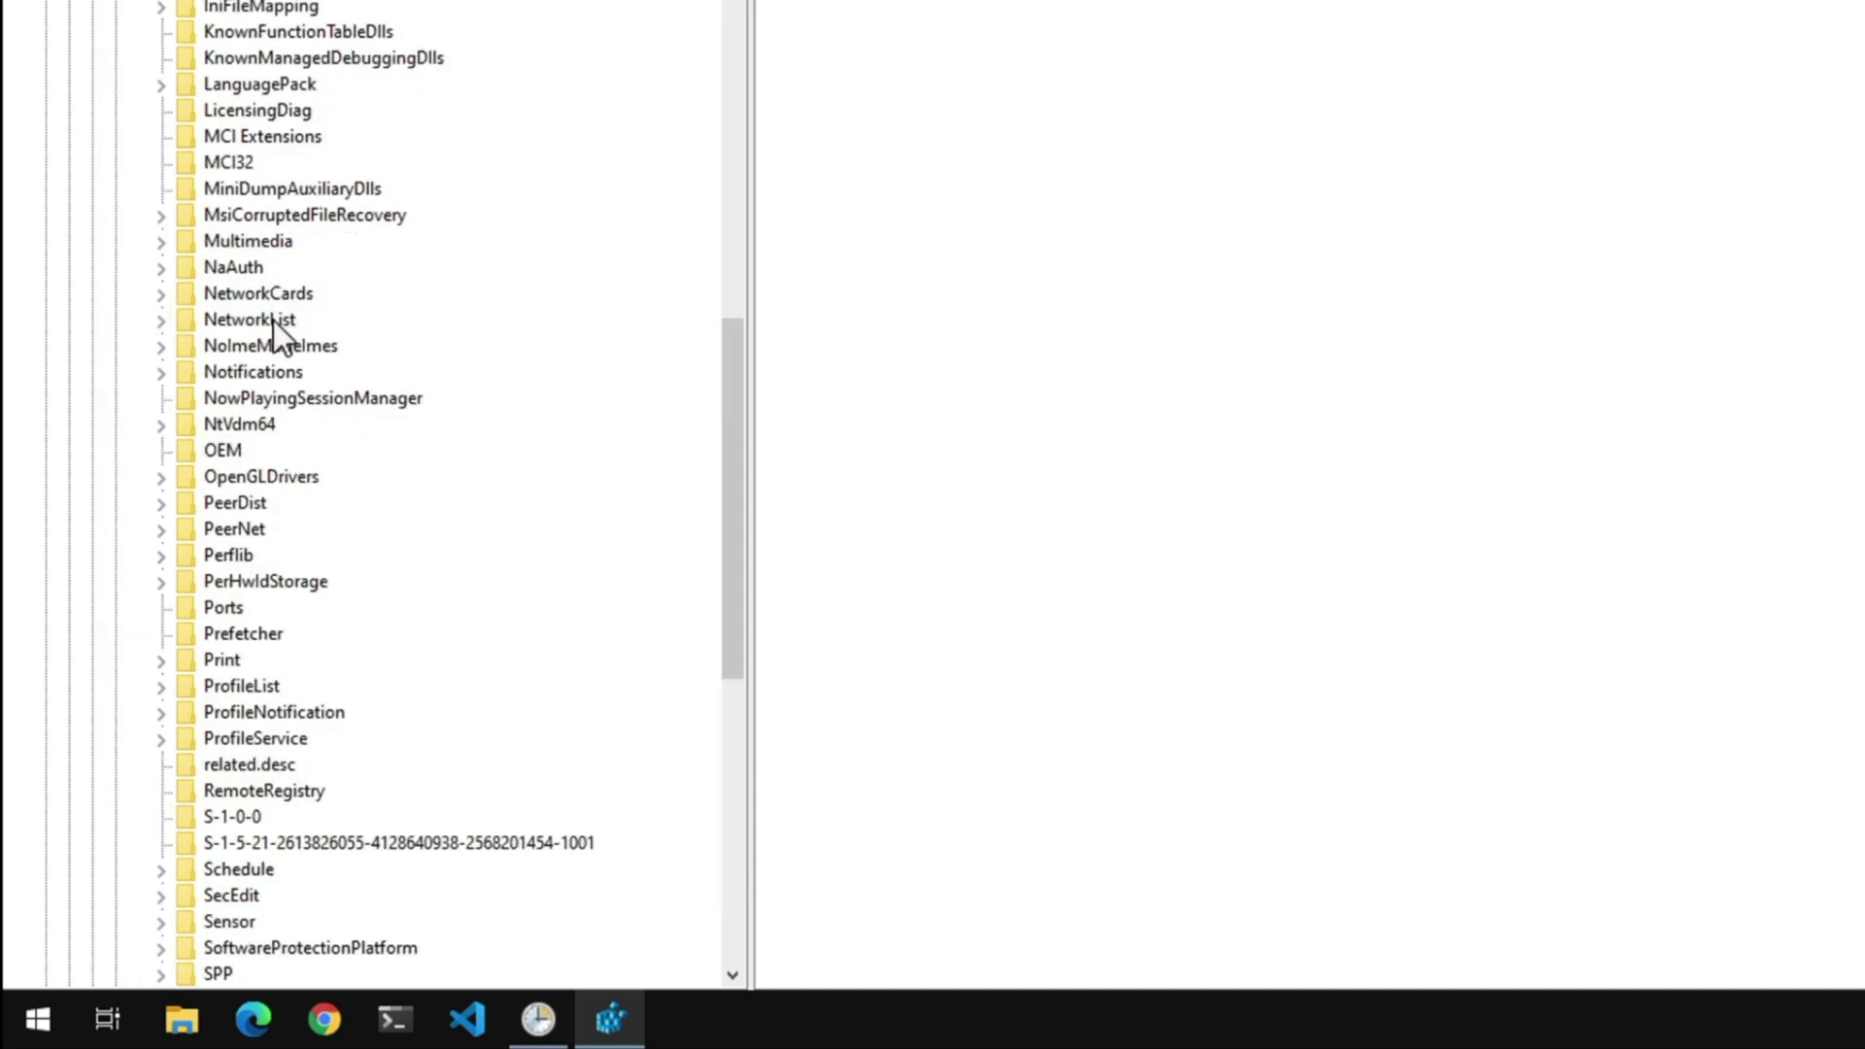
{"action": "scroll", "coordinate": [272, 319], "scroll_direction": "down", "scroll_amount": 3}
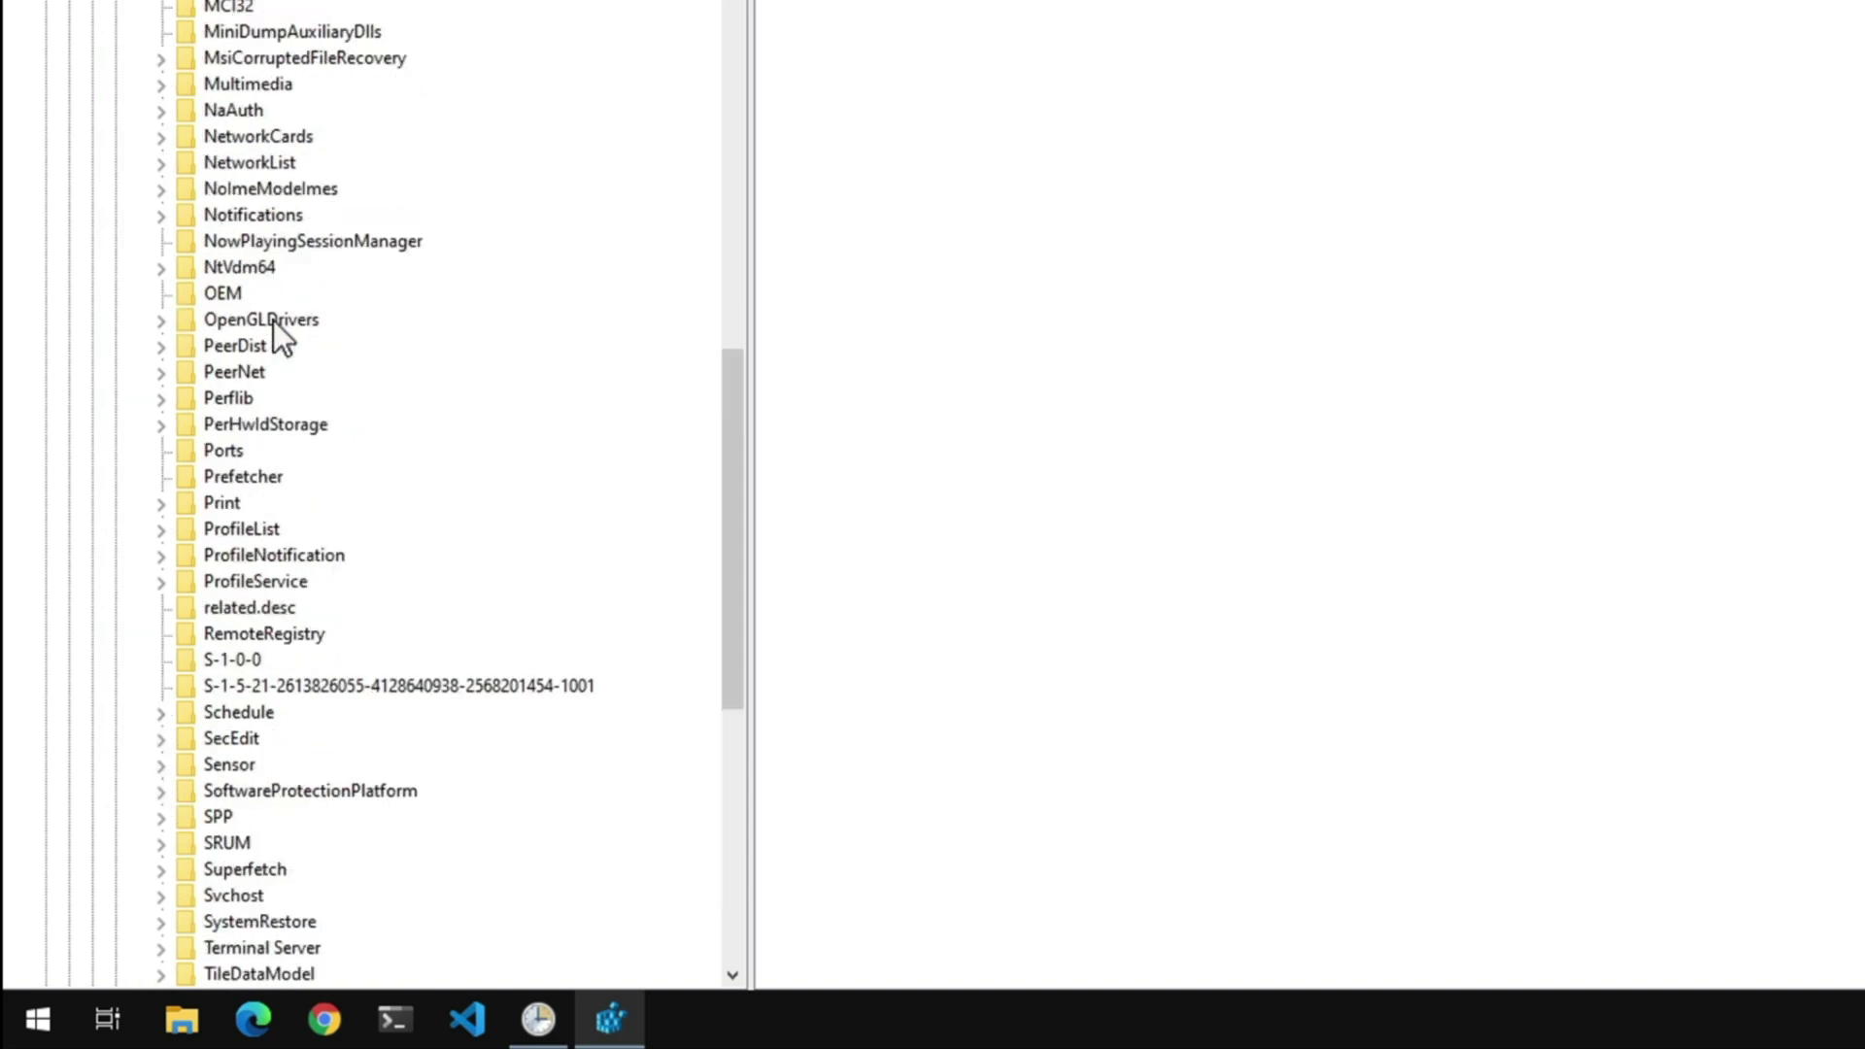
{"action": "scroll", "coordinate": [272, 320], "scroll_direction": "down", "scroll_amount": 1}
{"action": "scroll", "coordinate": [272, 318], "scroll_direction": "down", "scroll_amount": 1}
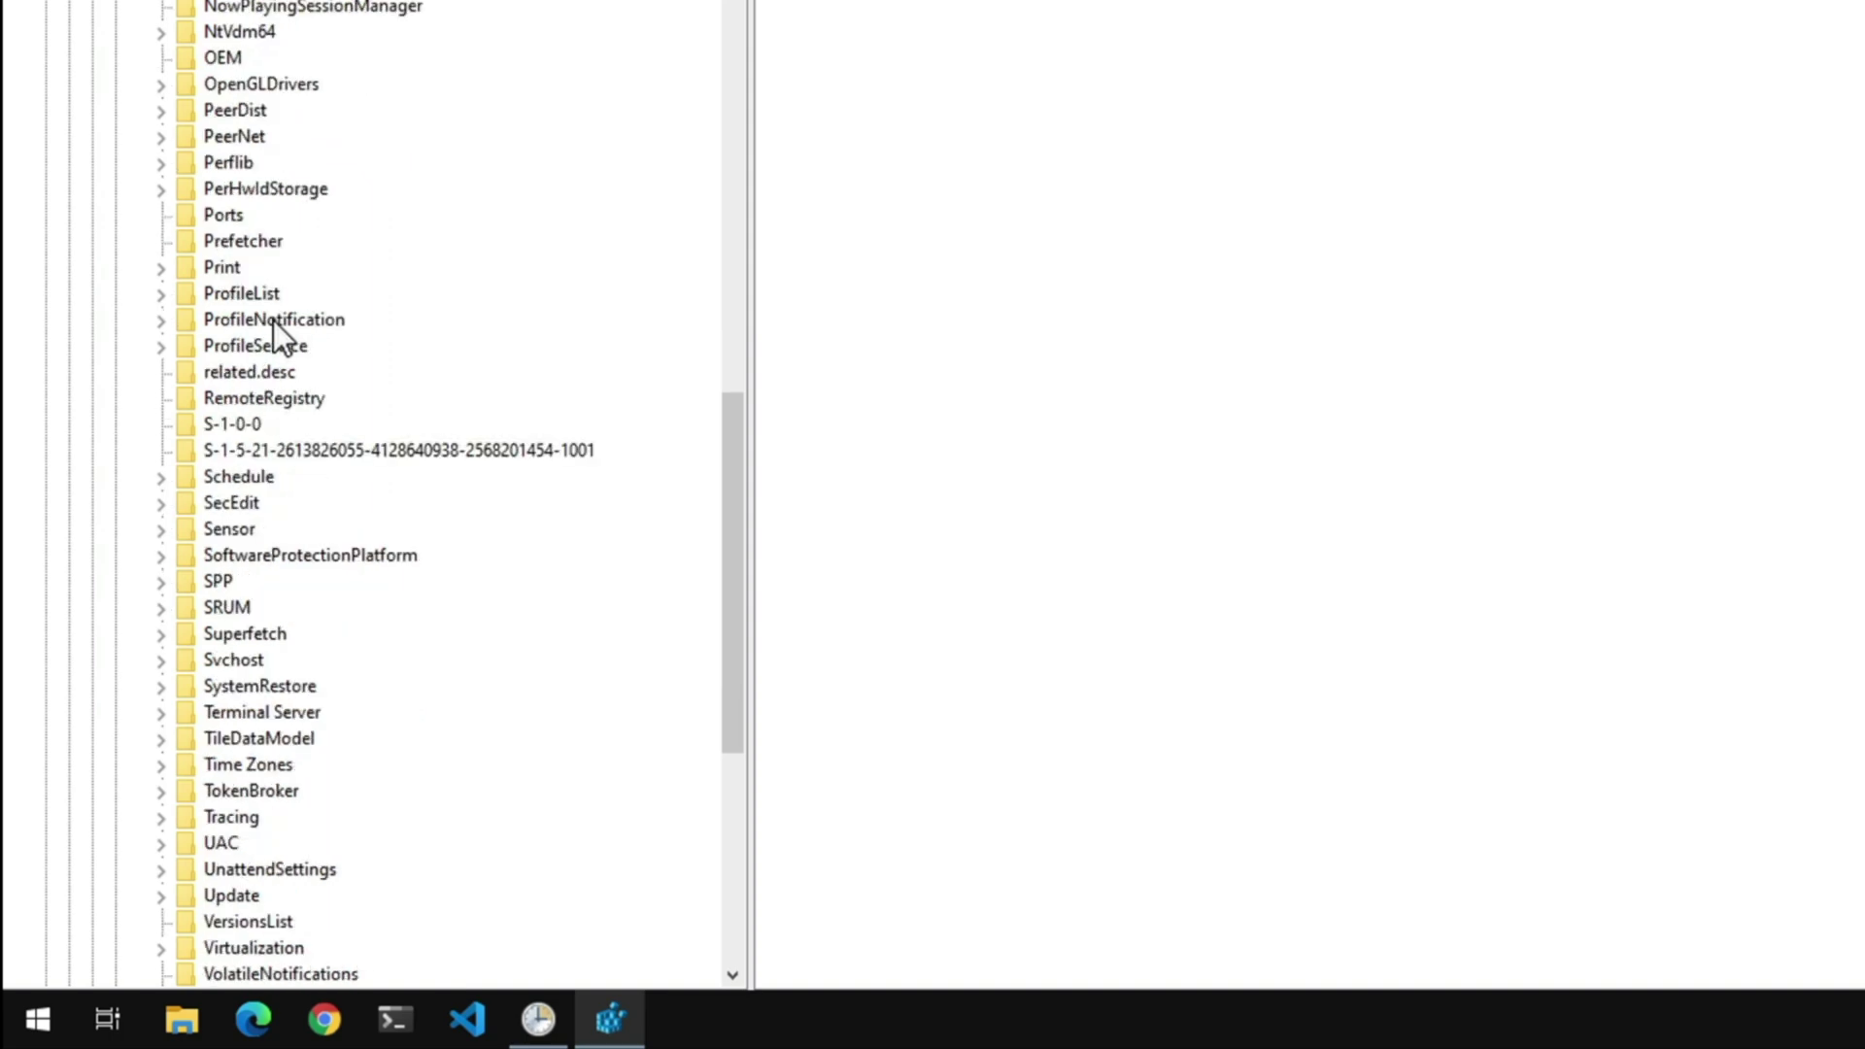
Expand Schedule\TaskCache\Tree, open Windows Update, and select its SD value
{"action": "double_click", "coordinate": [265, 476]}
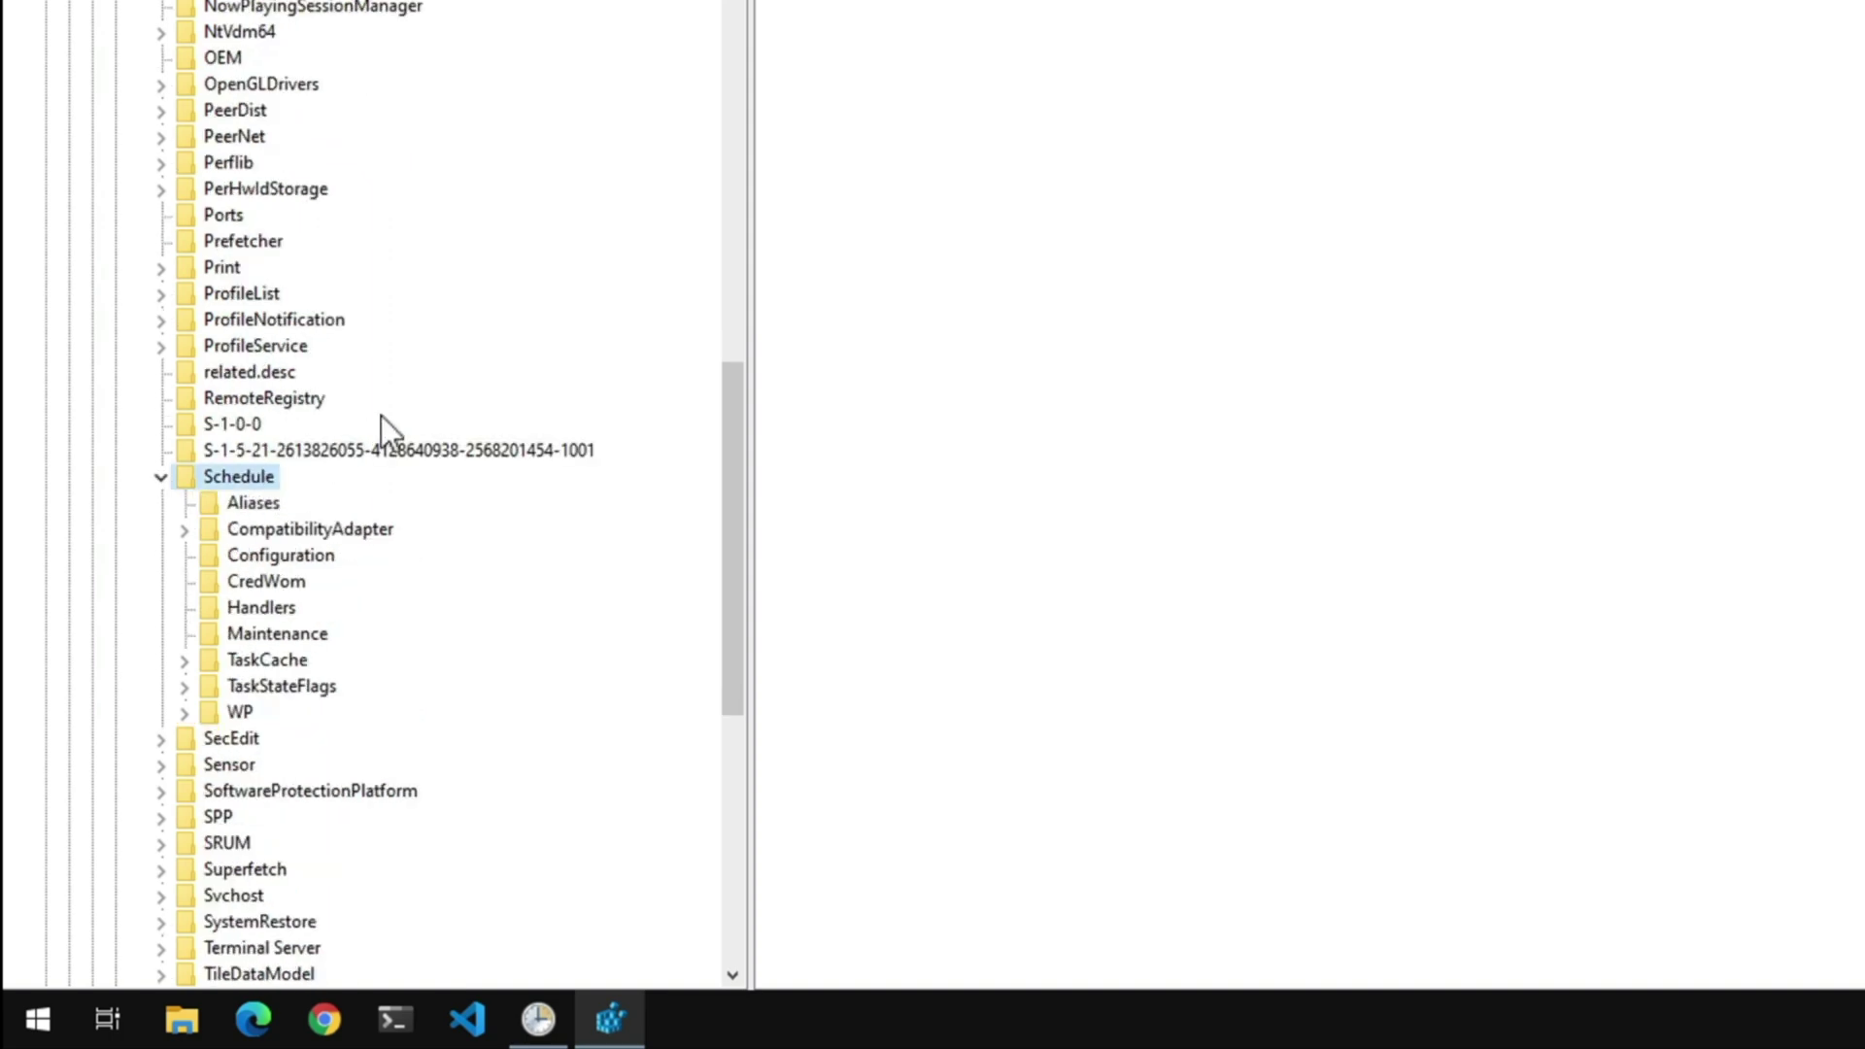
{"action": "scroll", "coordinate": [381, 416], "scroll_direction": "down", "scroll_amount": 10}
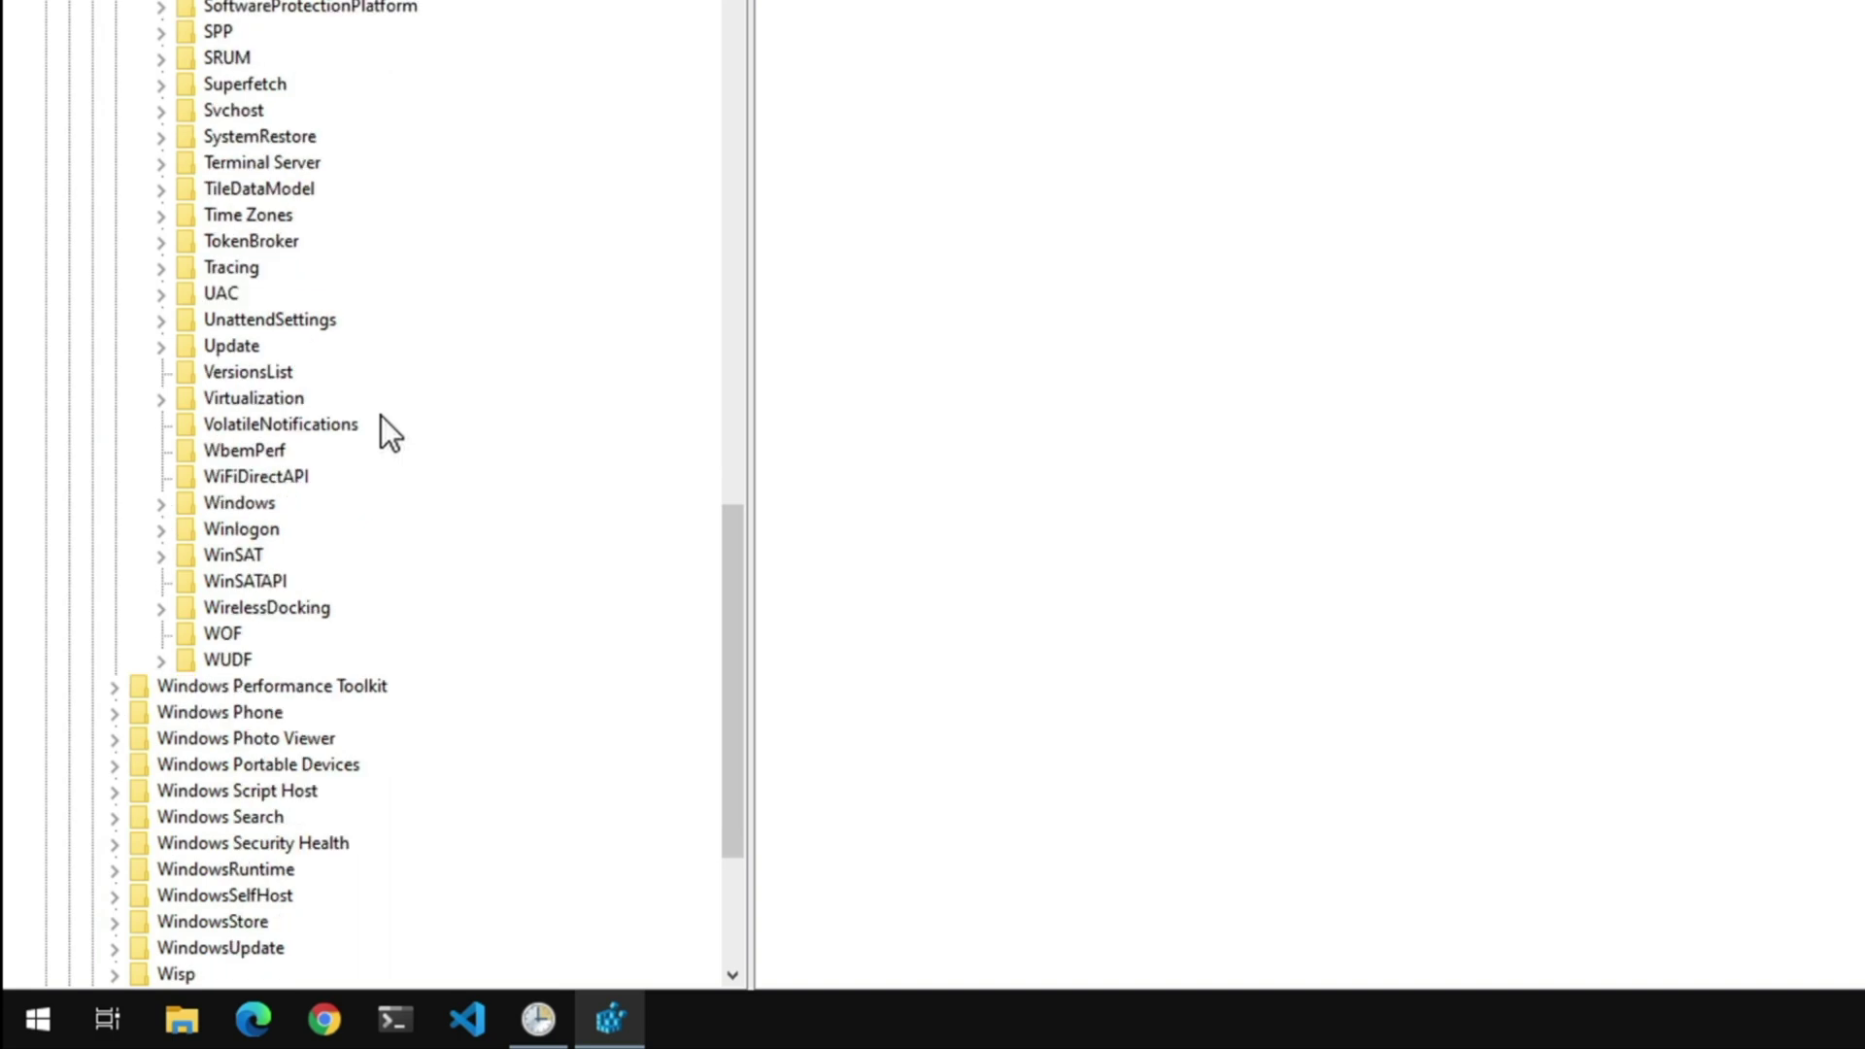
{"action": "scroll", "coordinate": [381, 416], "scroll_direction": "down", "scroll_amount": 1}
{"action": "scroll", "coordinate": [552, 442], "scroll_direction": "up", "scroll_amount": 12}
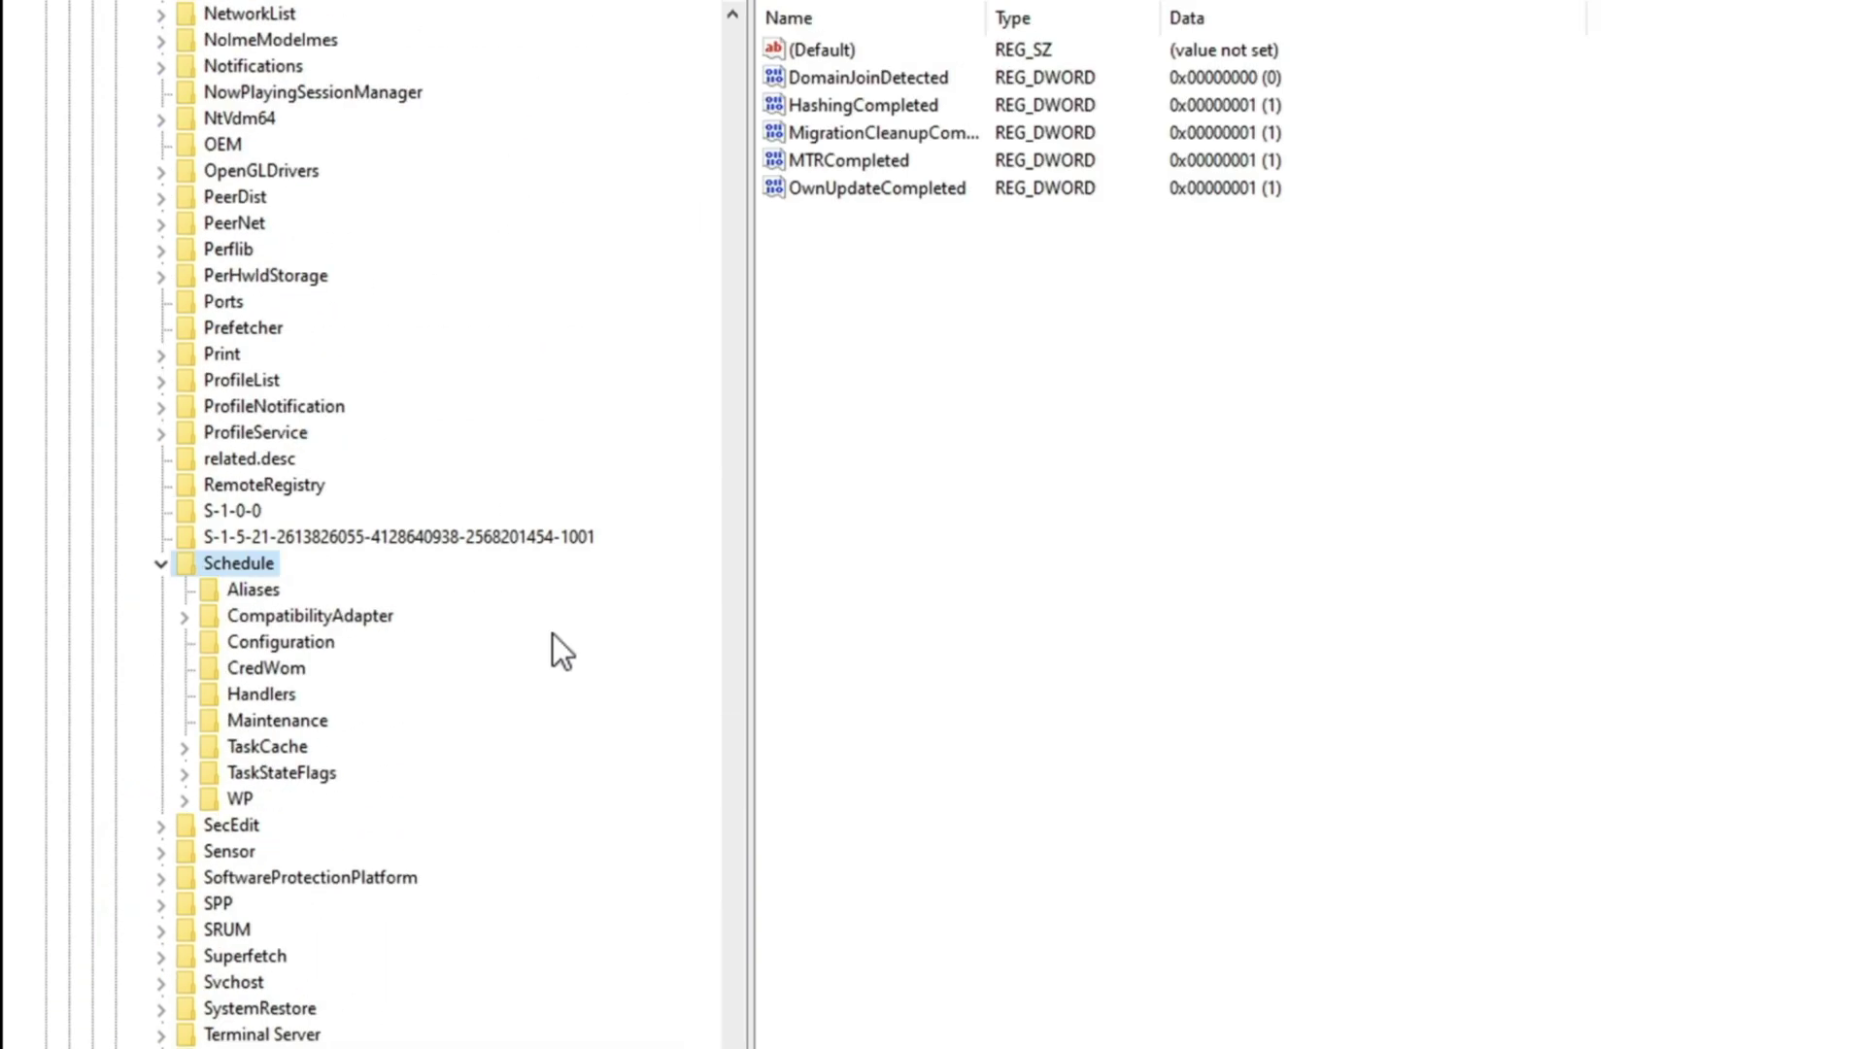
{"action": "left_click", "coordinate": [184, 747]}
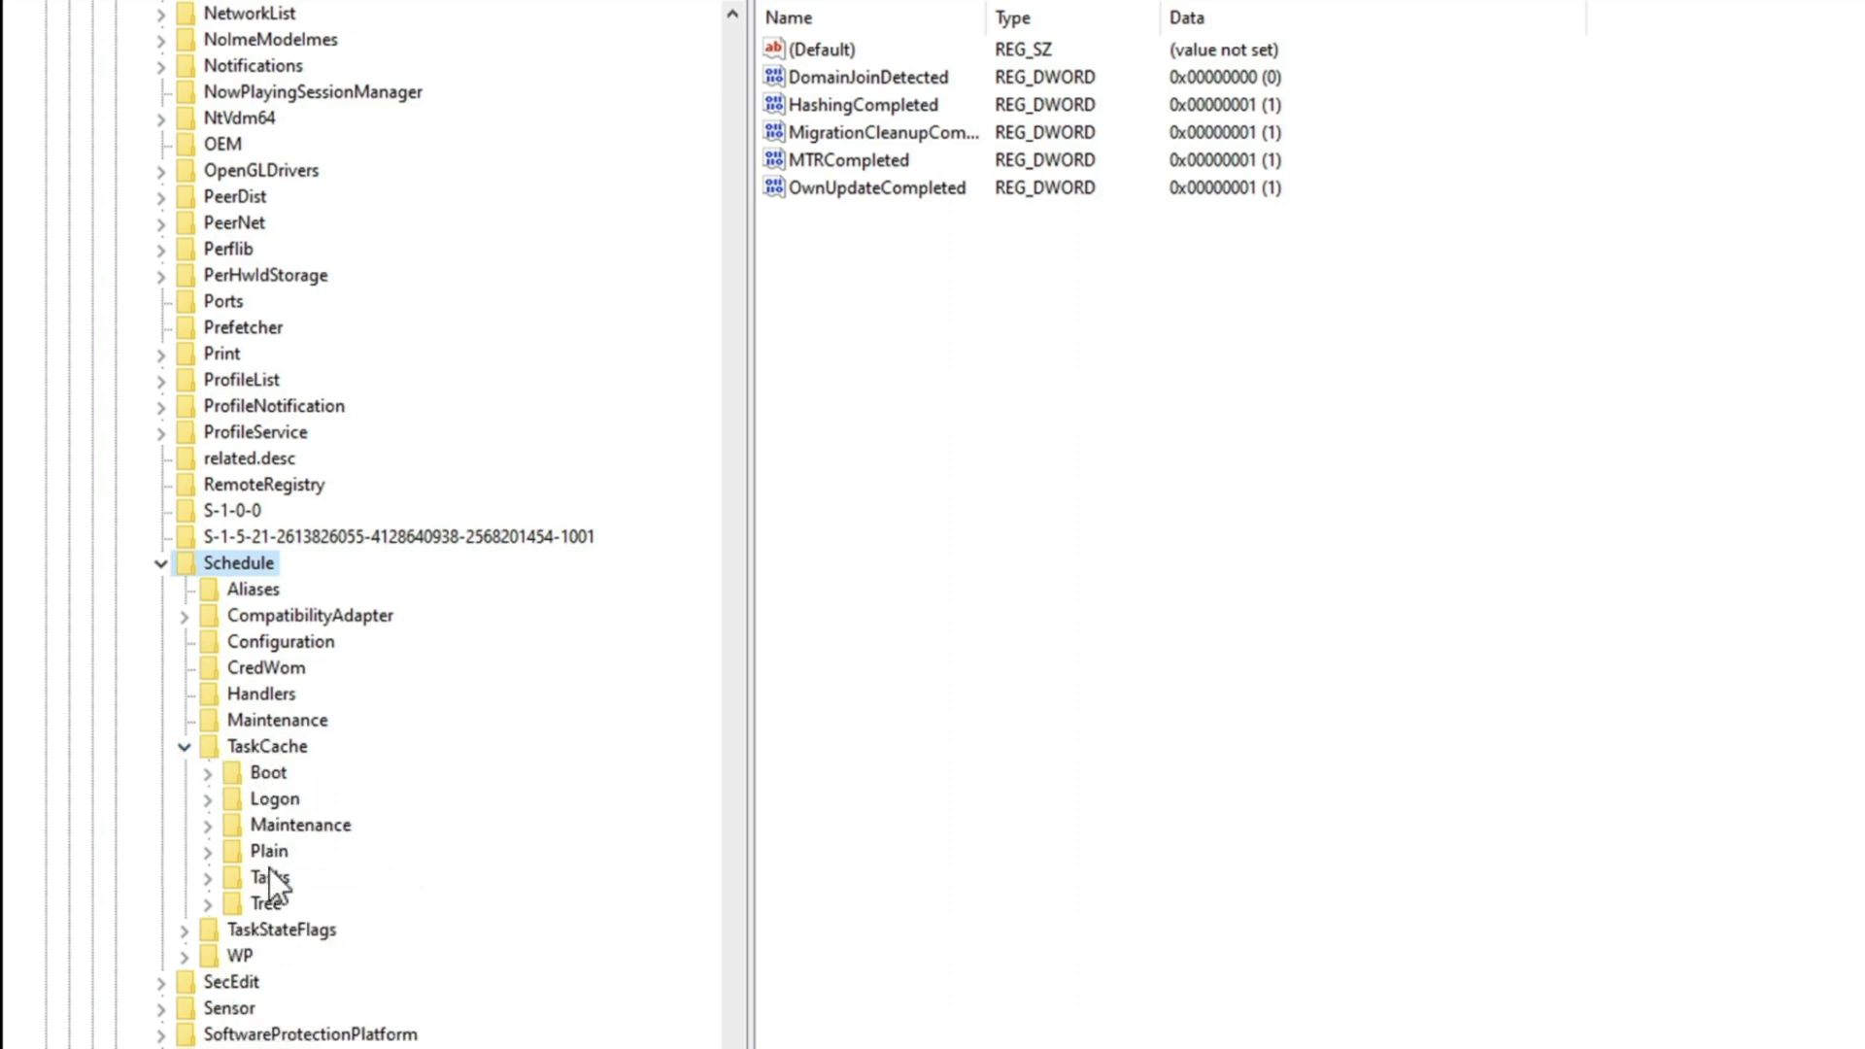
{"action": "left_click", "coordinate": [265, 903]}
{"action": "left_click", "coordinate": [206, 904]}
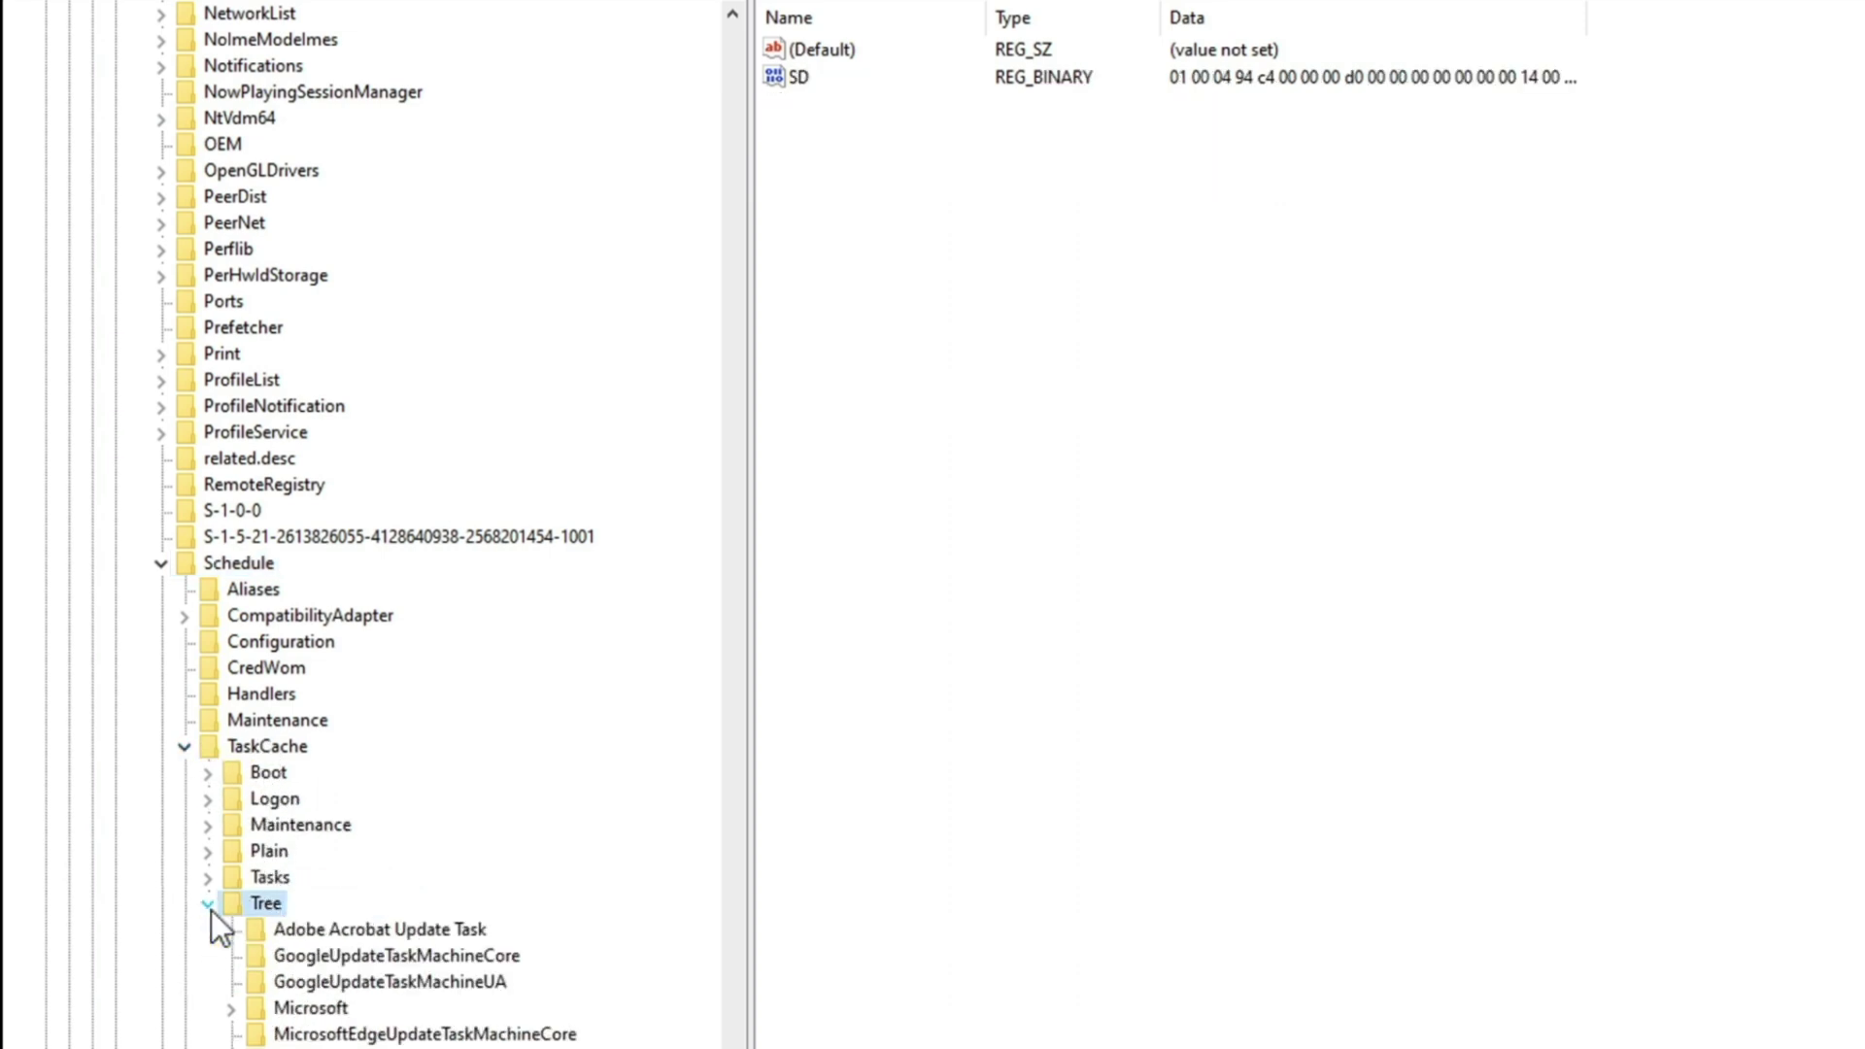
{"action": "scroll", "coordinate": [364, 927], "scroll_direction": "down", "scroll_amount": 1}
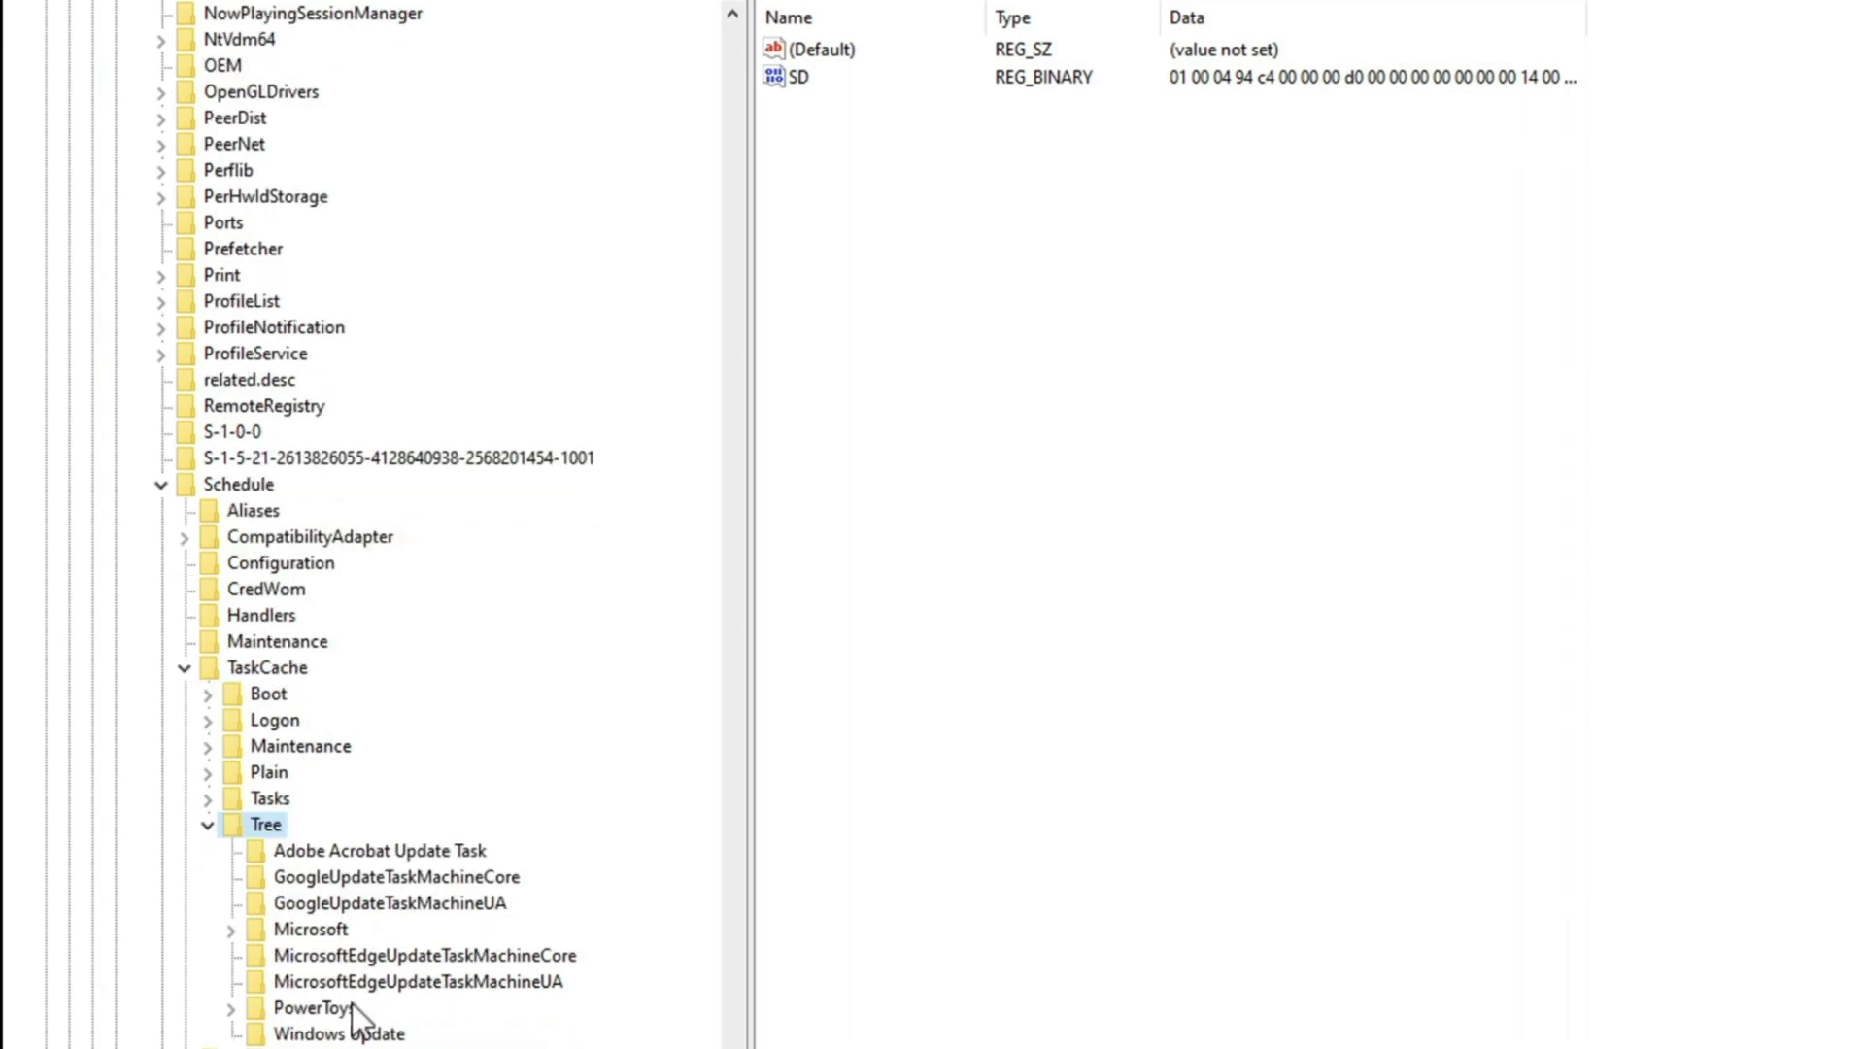
{"action": "left_click", "coordinate": [354, 1036]}
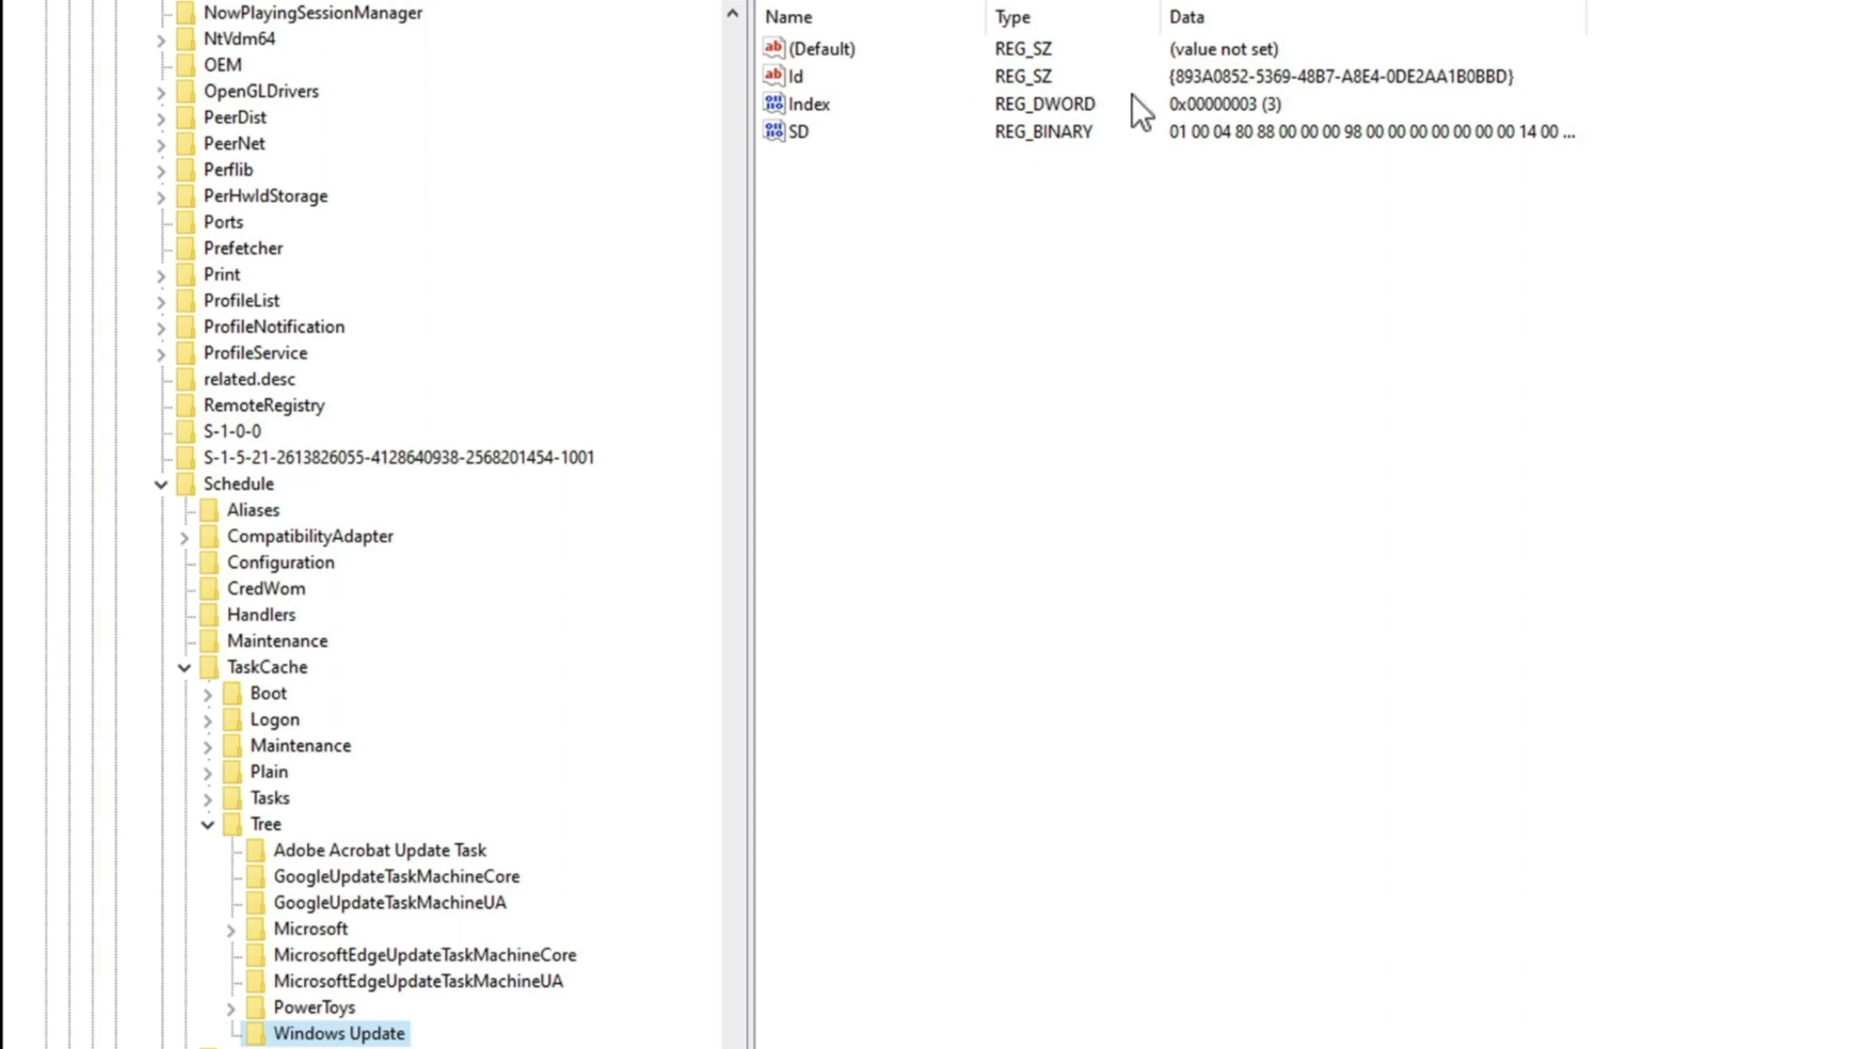
{"action": "left_click", "coordinate": [794, 133]}
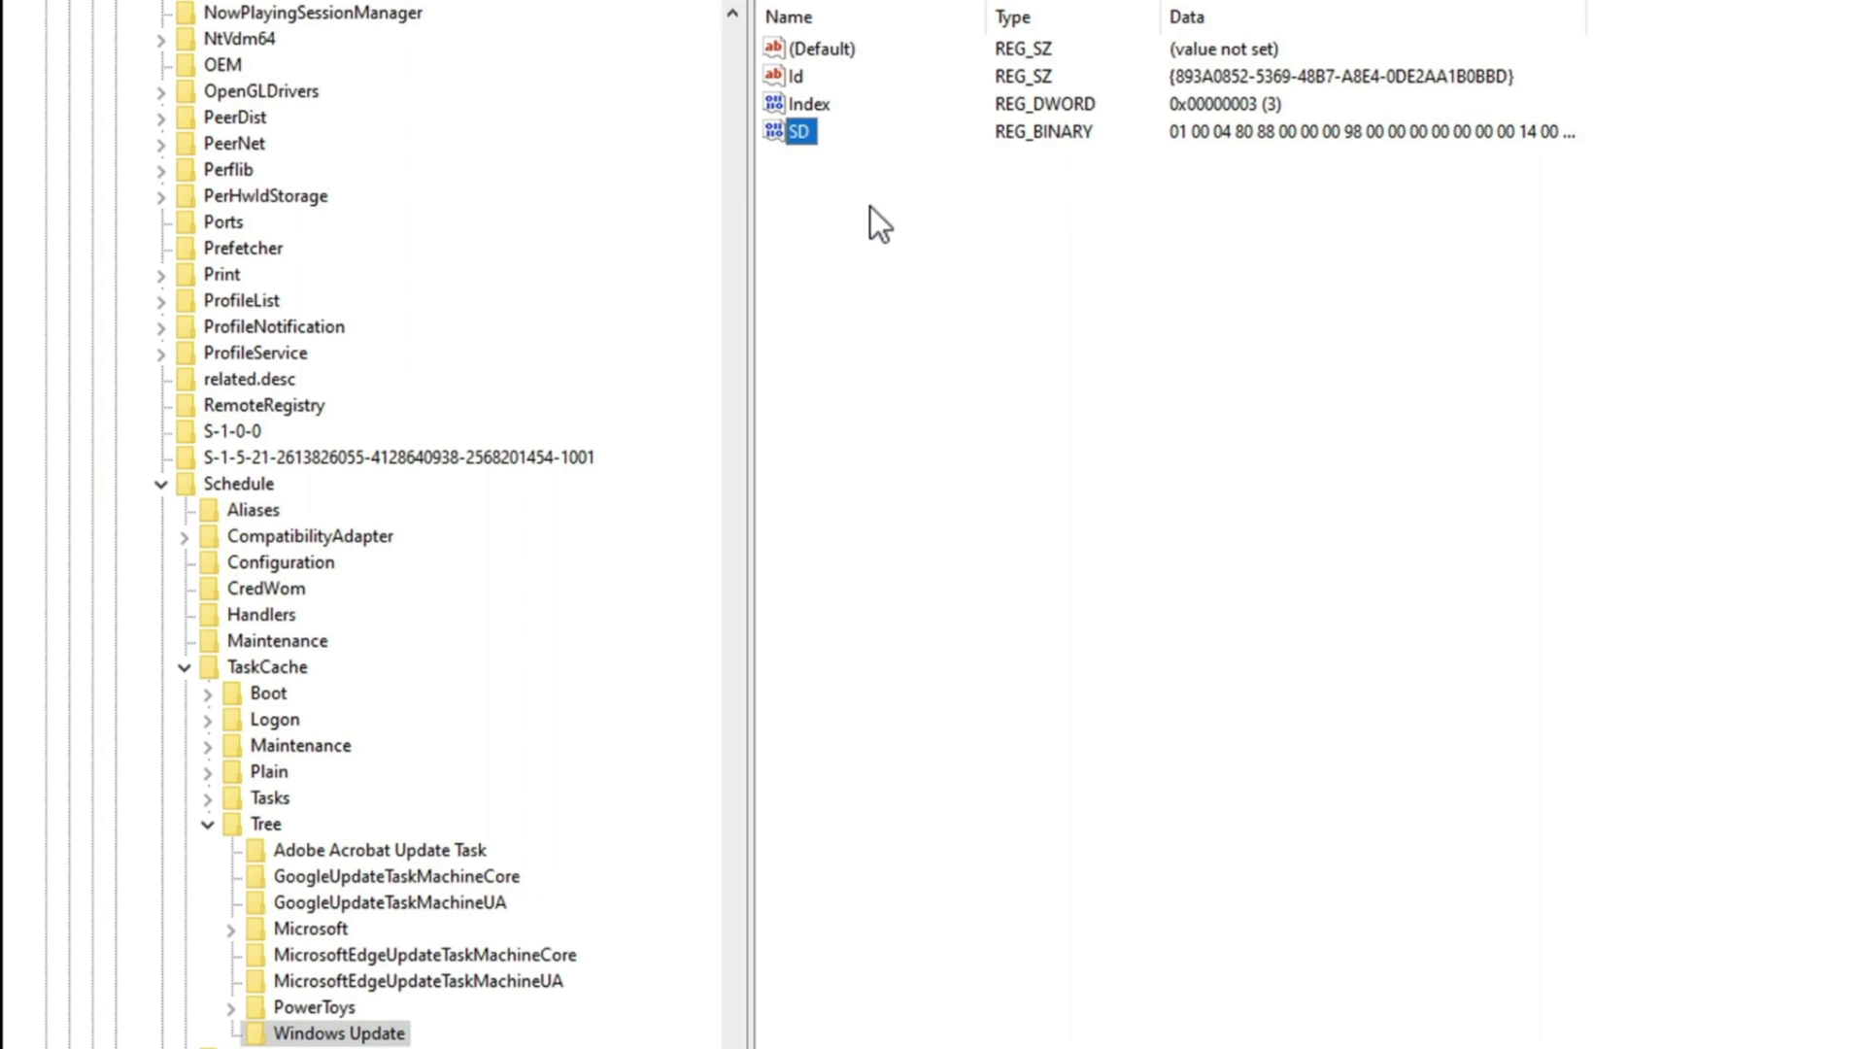
{"action": "right_click", "coordinate": [806, 130]}
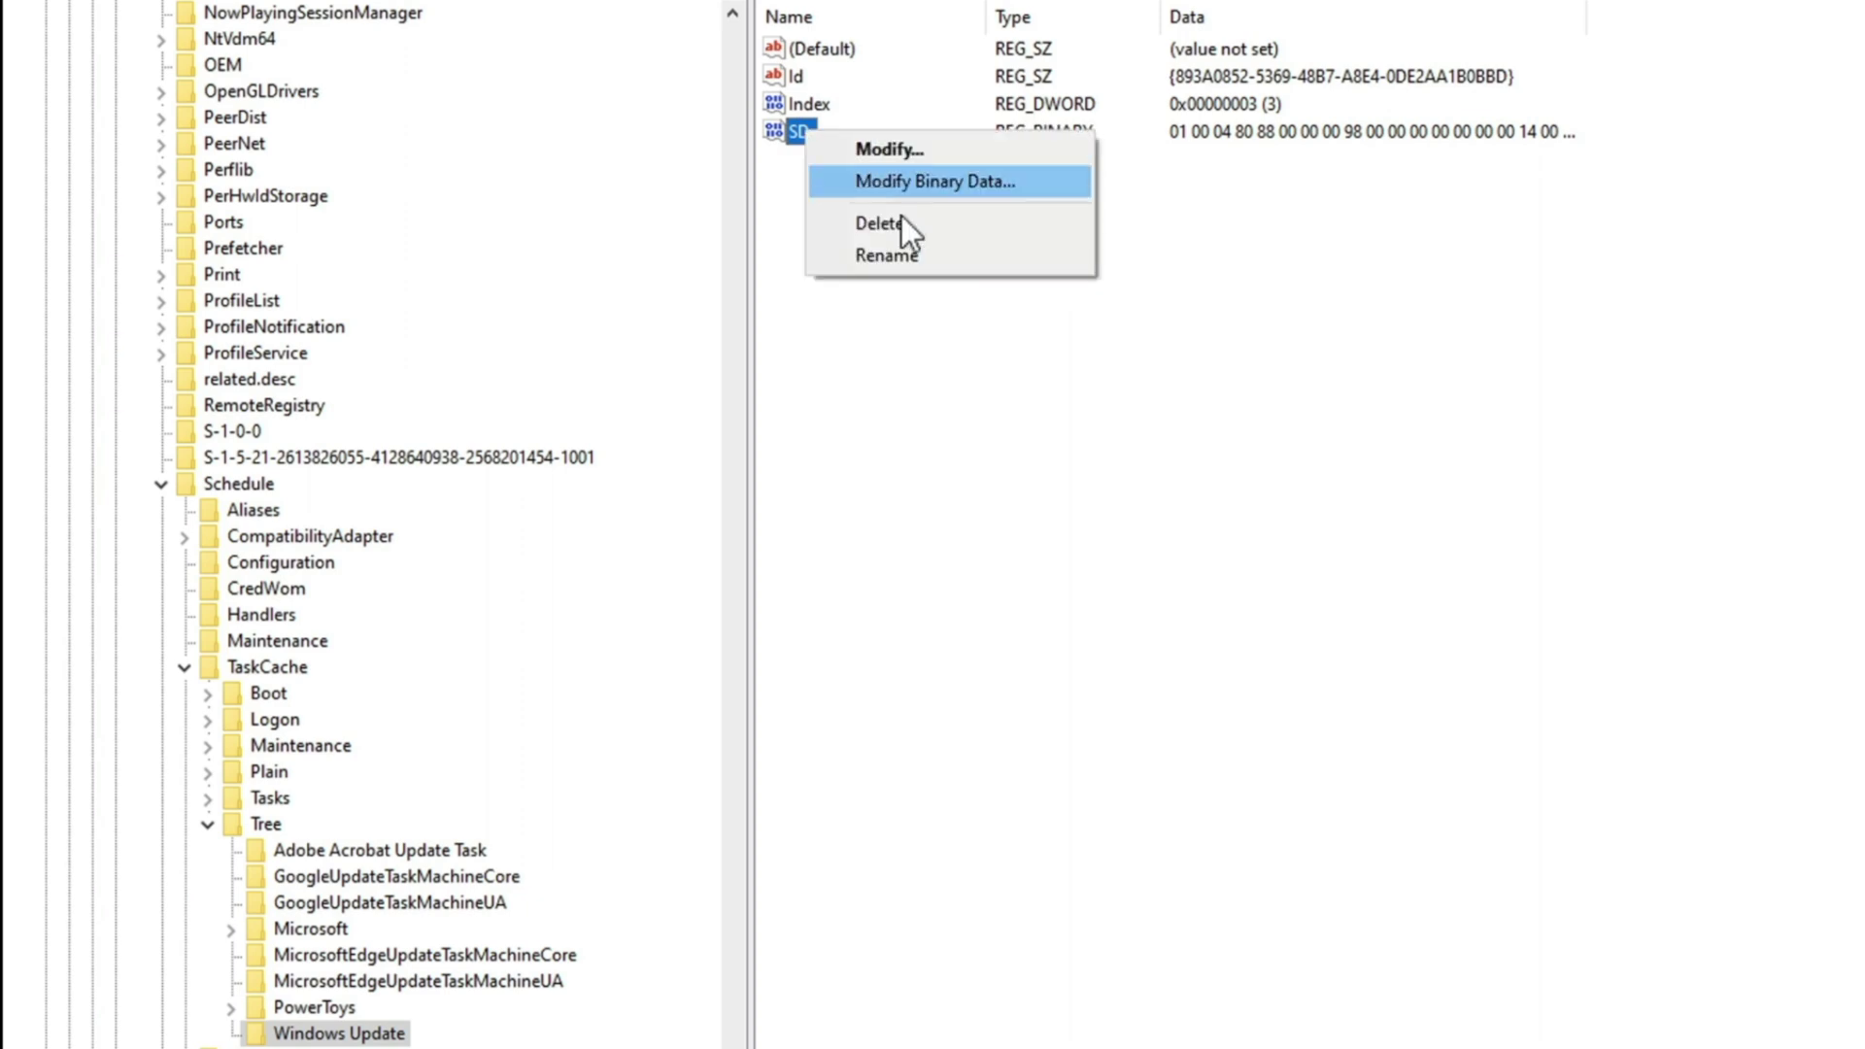
{"action": "left_click", "coordinate": [912, 225]}
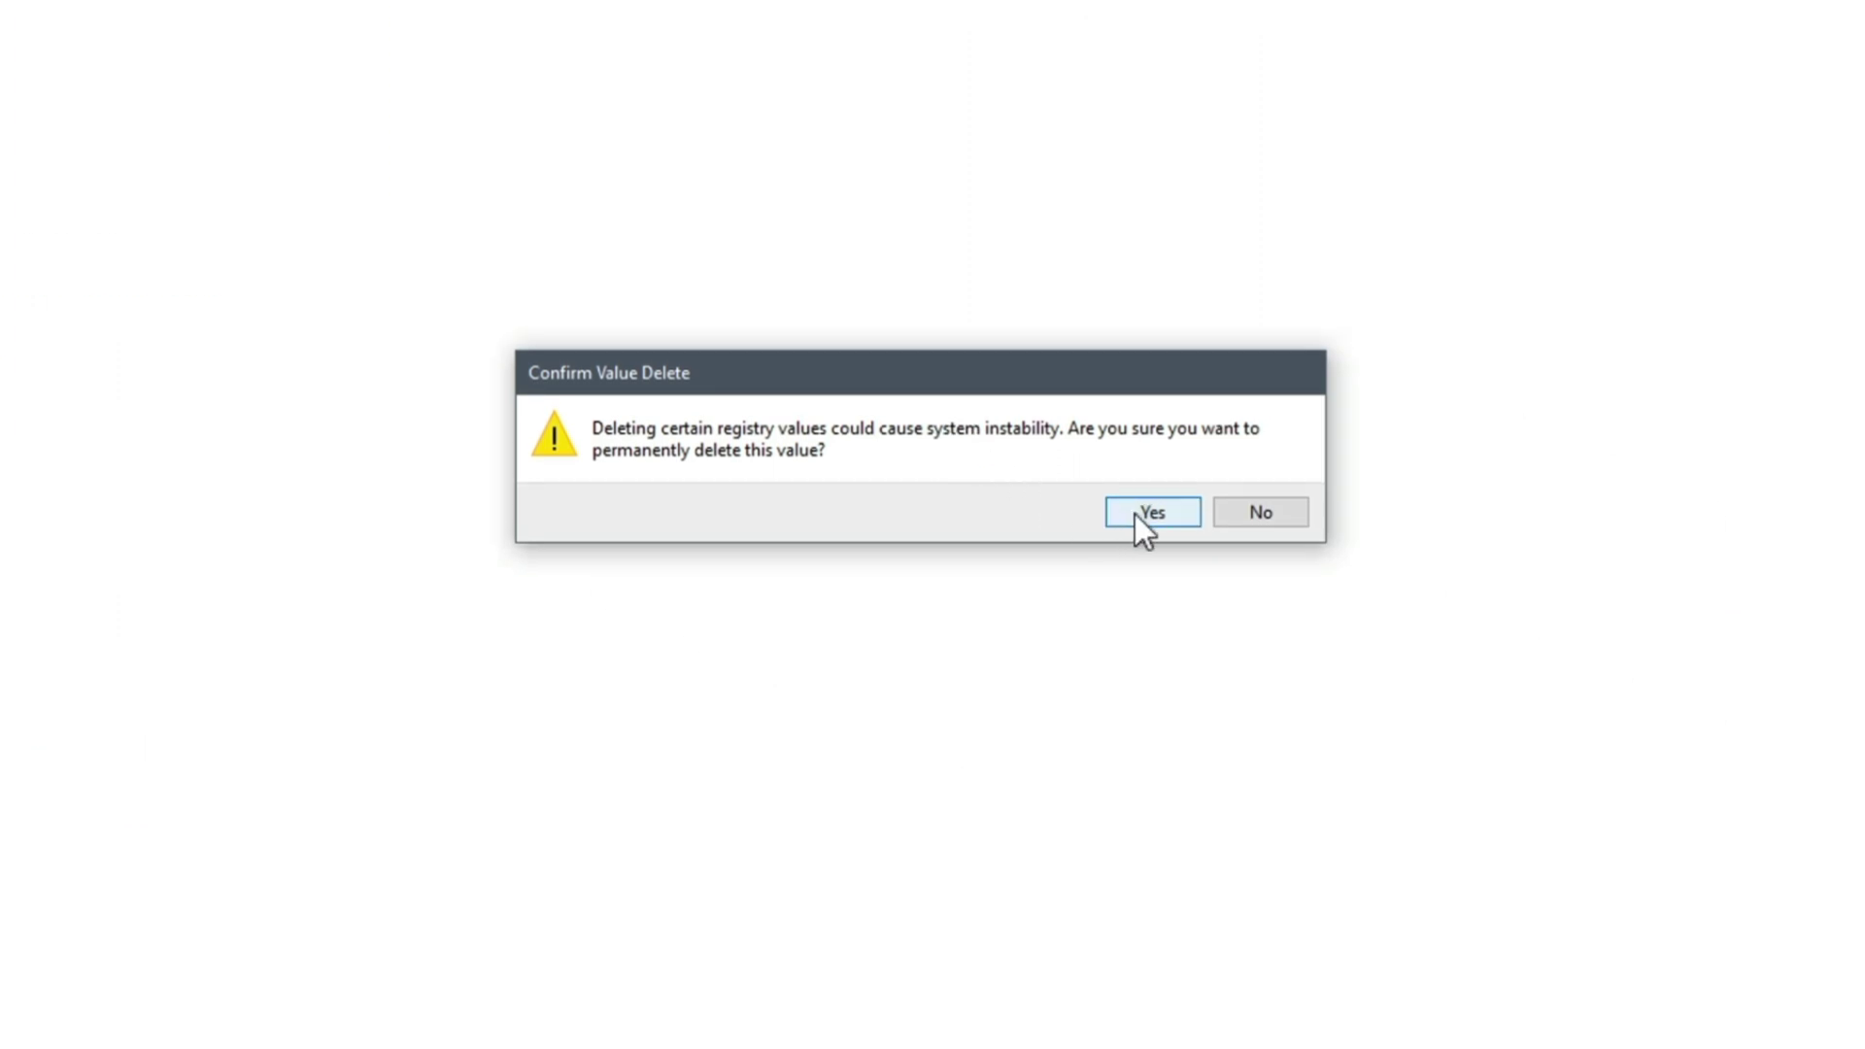
{"action": "left_click", "coordinate": [1134, 514]}
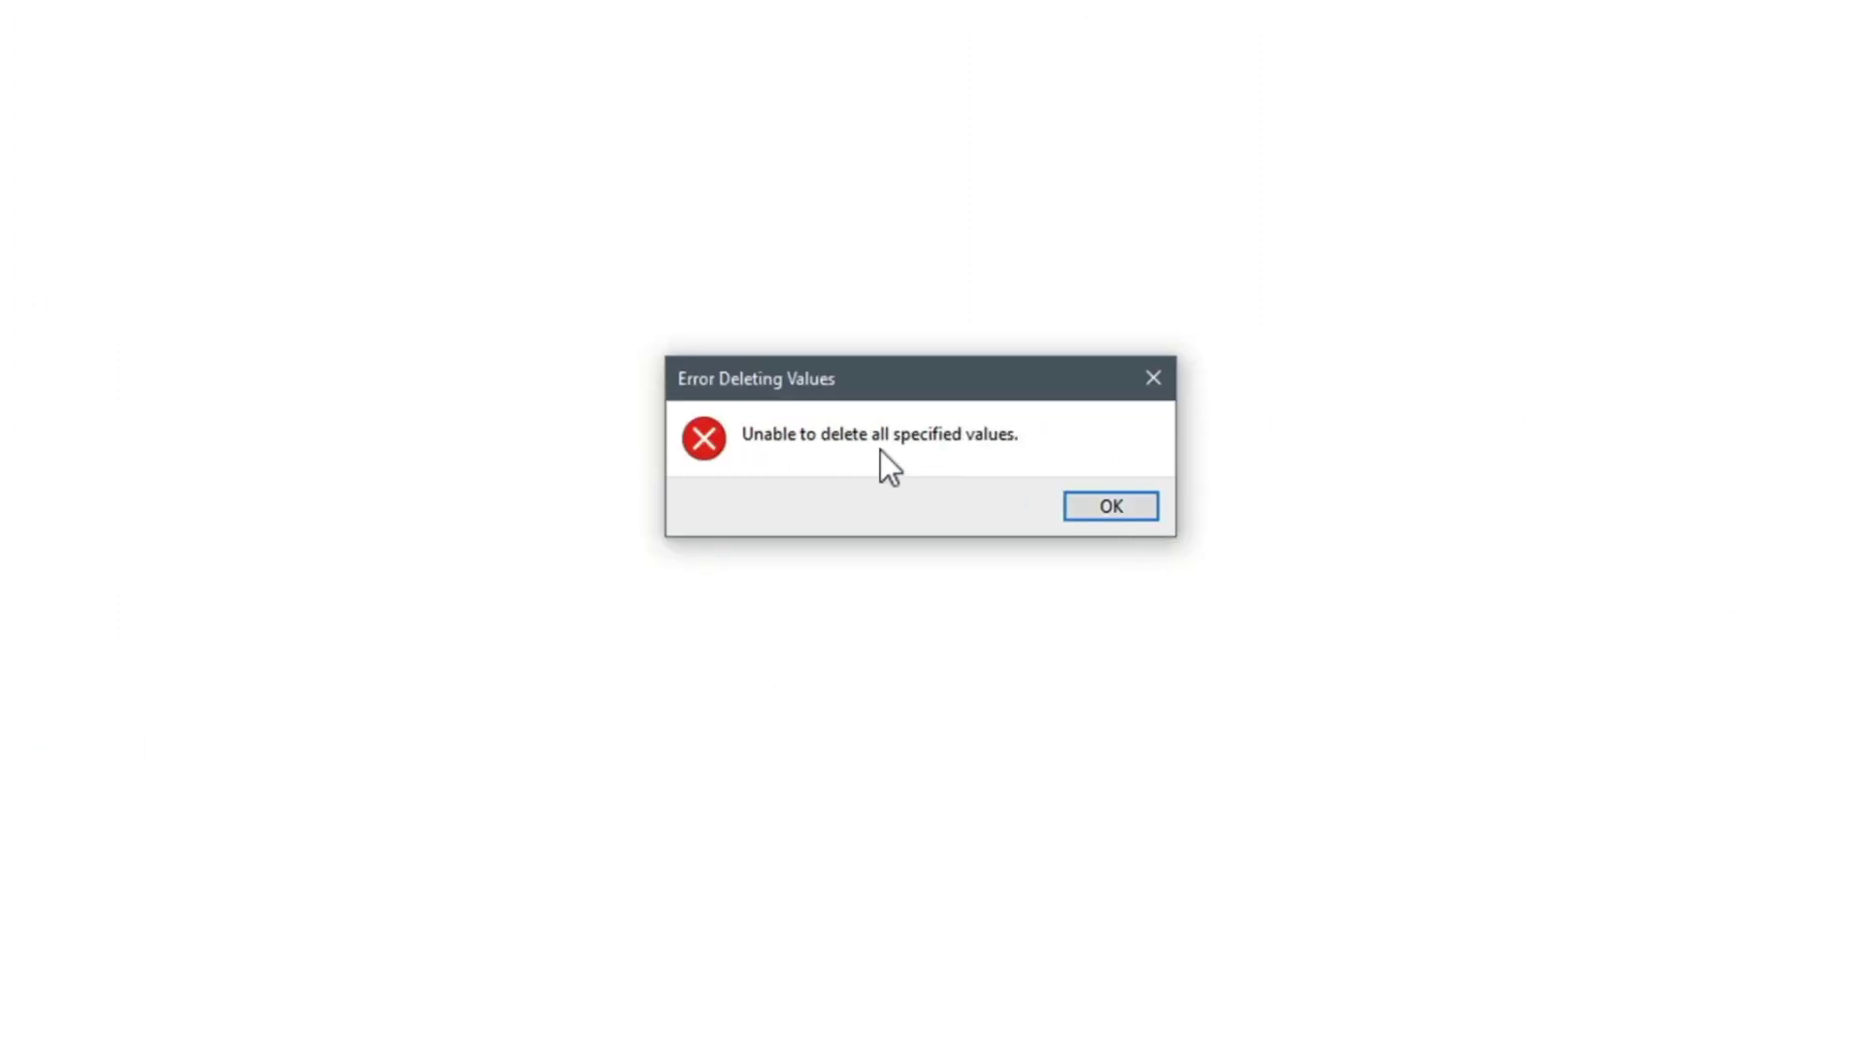
{"action": "left_click", "coordinate": [1127, 513]}
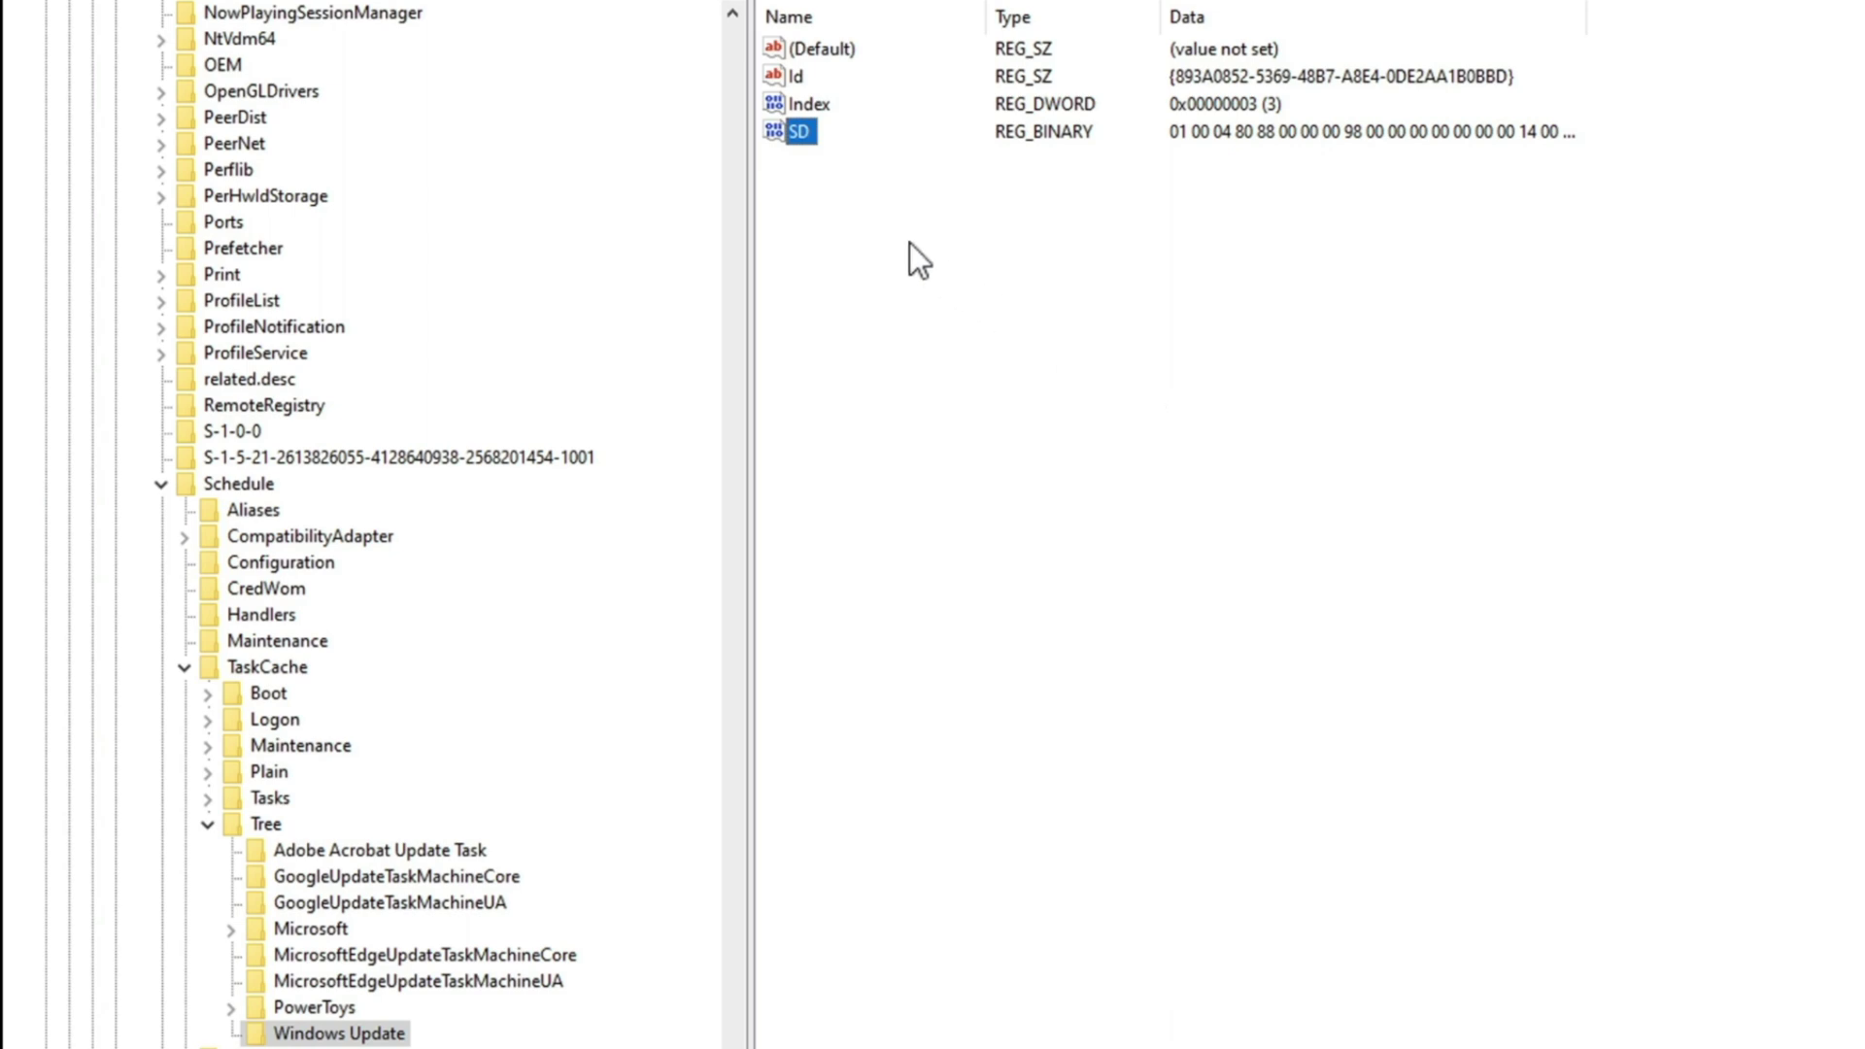
{"action": "left_click", "coordinate": [824, 188]}
{"action": "left_click", "coordinate": [207, 800]}
{"action": "scroll", "coordinate": [348, 882], "scroll_direction": "down", "scroll_amount": 10}
{"action": "scroll", "coordinate": [347, 882], "scroll_direction": "down", "scroll_amount": 15}
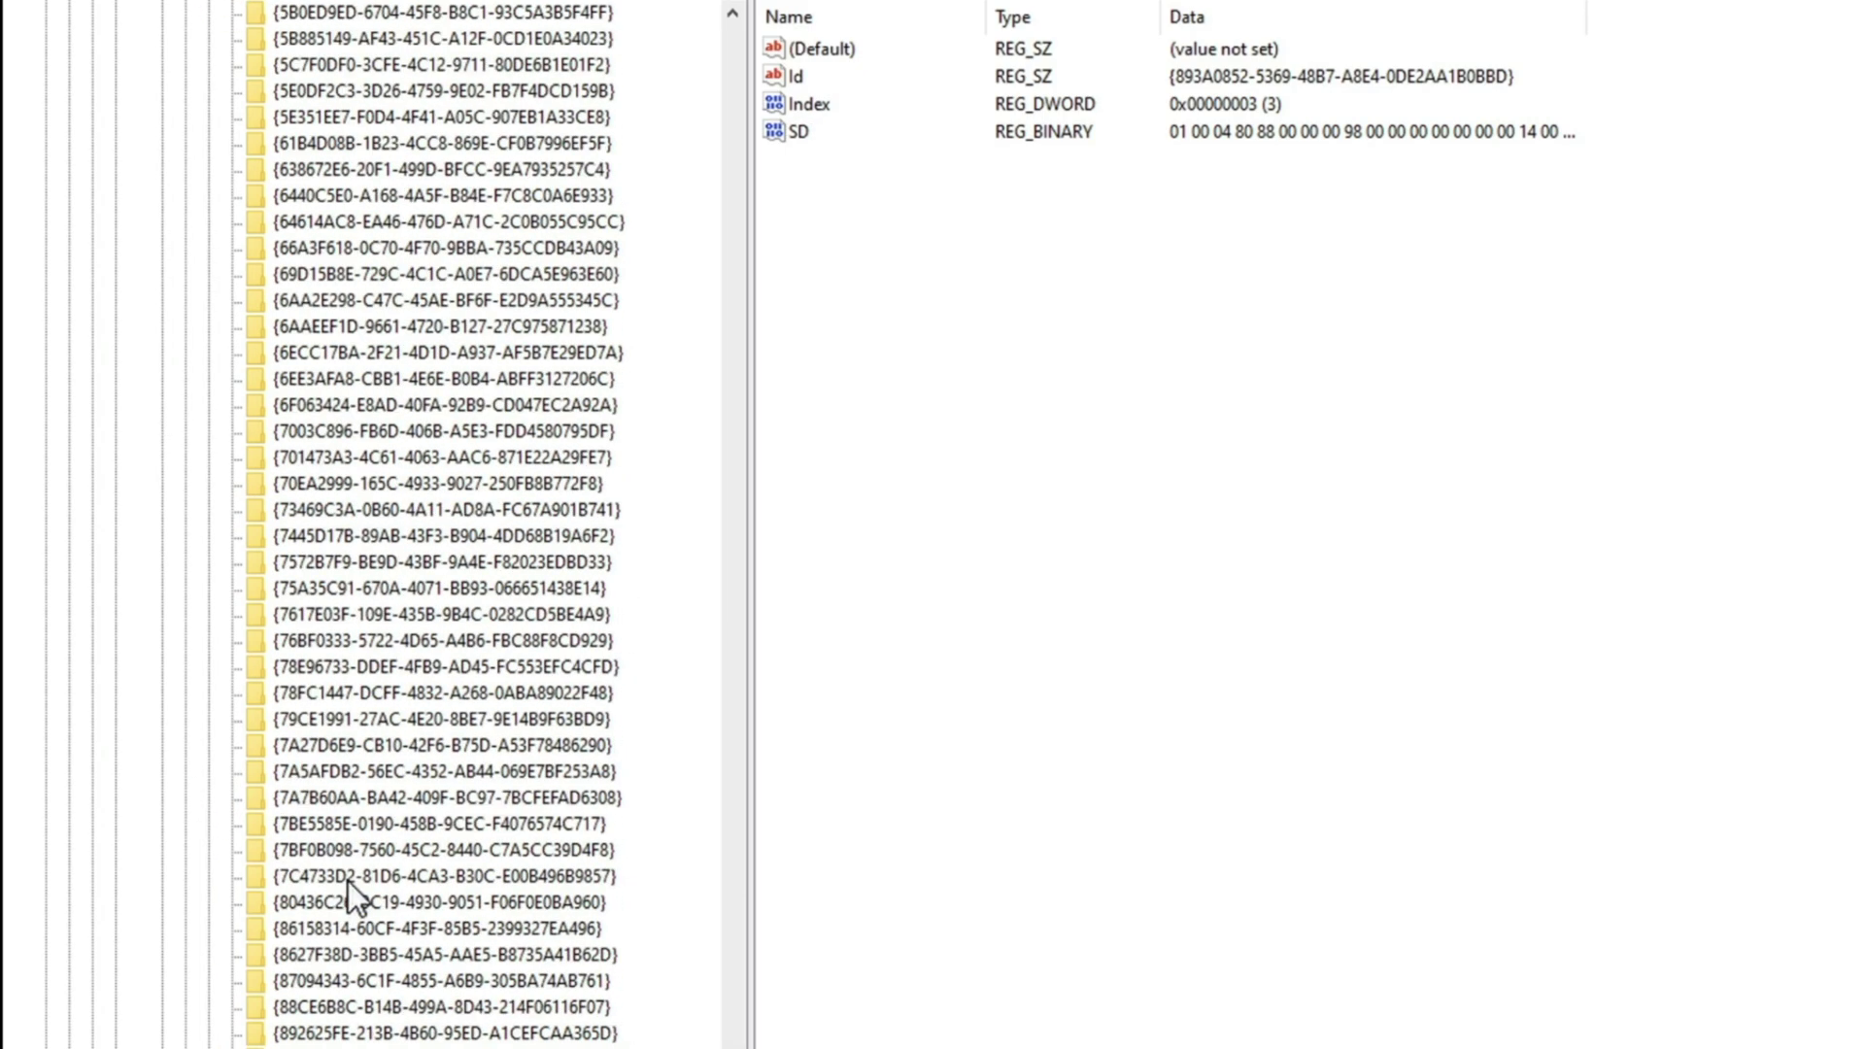
{"action": "scroll", "coordinate": [348, 882], "scroll_direction": "down", "scroll_amount": 1}
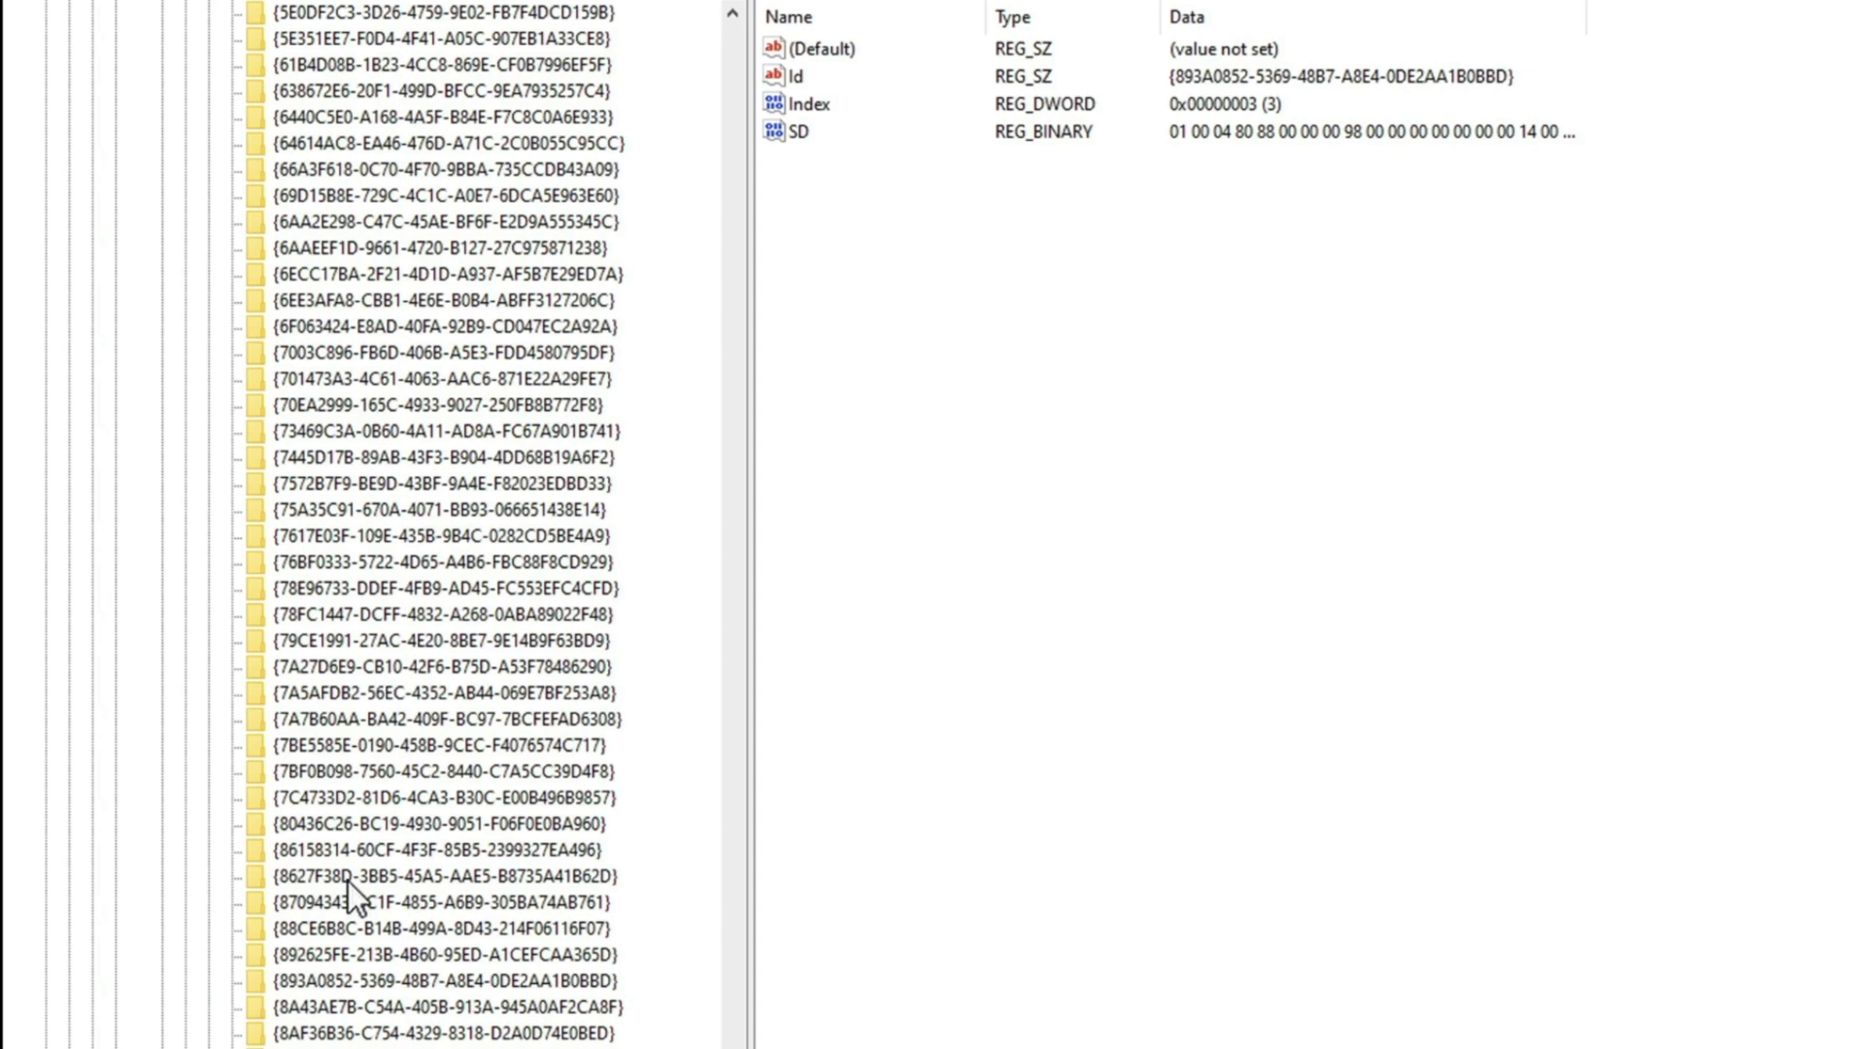
{"action": "left_click", "coordinate": [320, 976]}
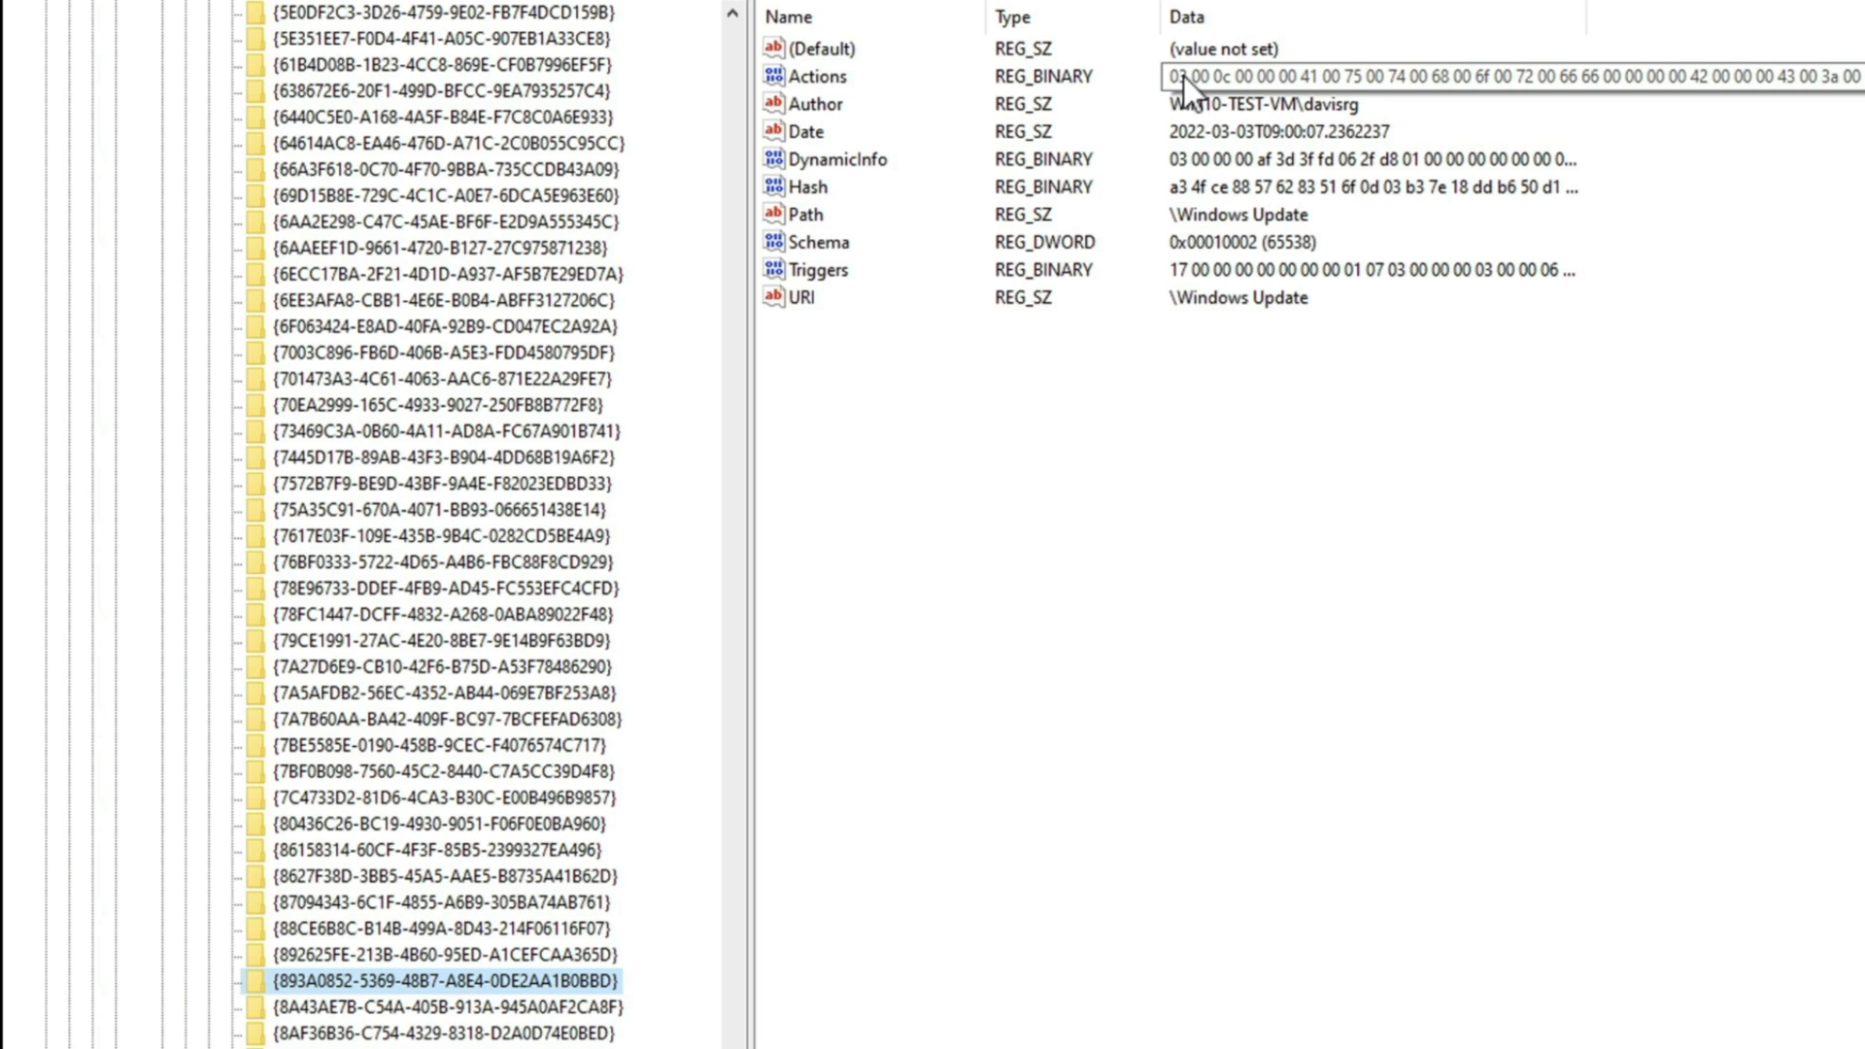
{"action": "double_click", "coordinate": [817, 81]}
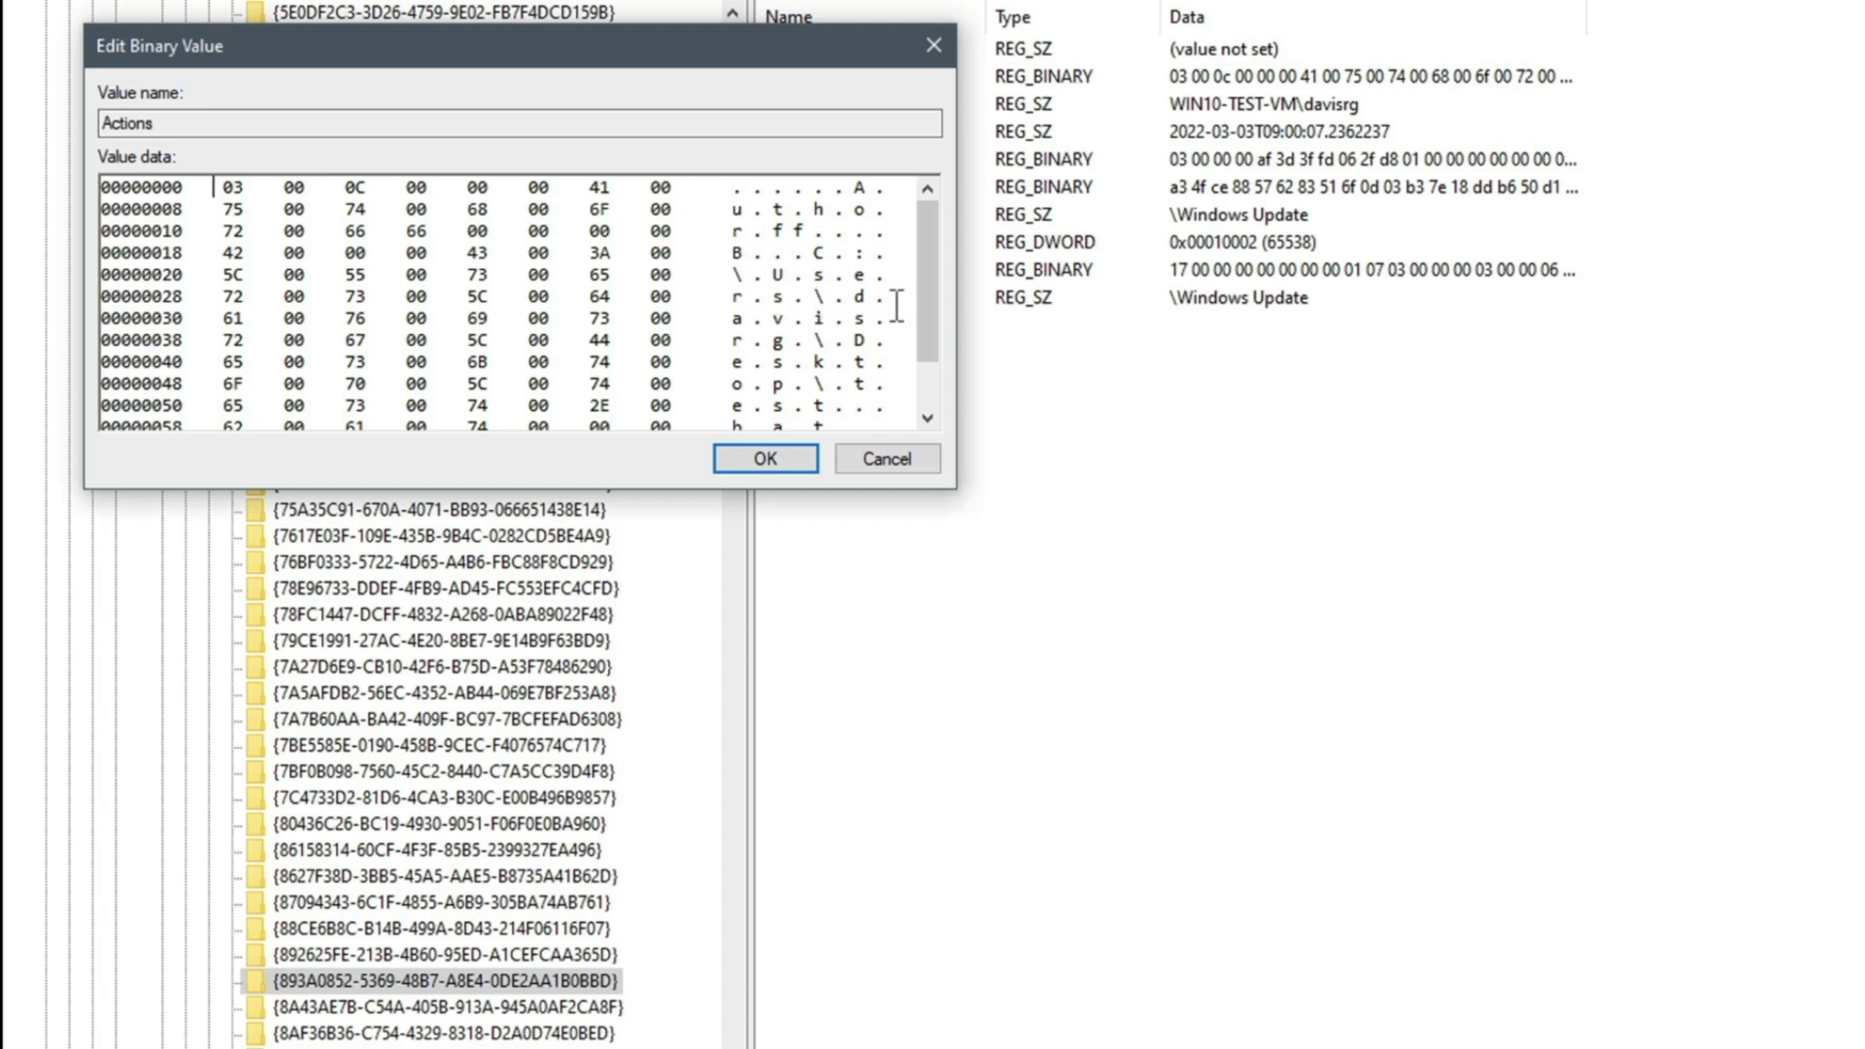
{"action": "left_click_drag", "start_coordinate": [927, 297], "coordinate": [840, 359]}
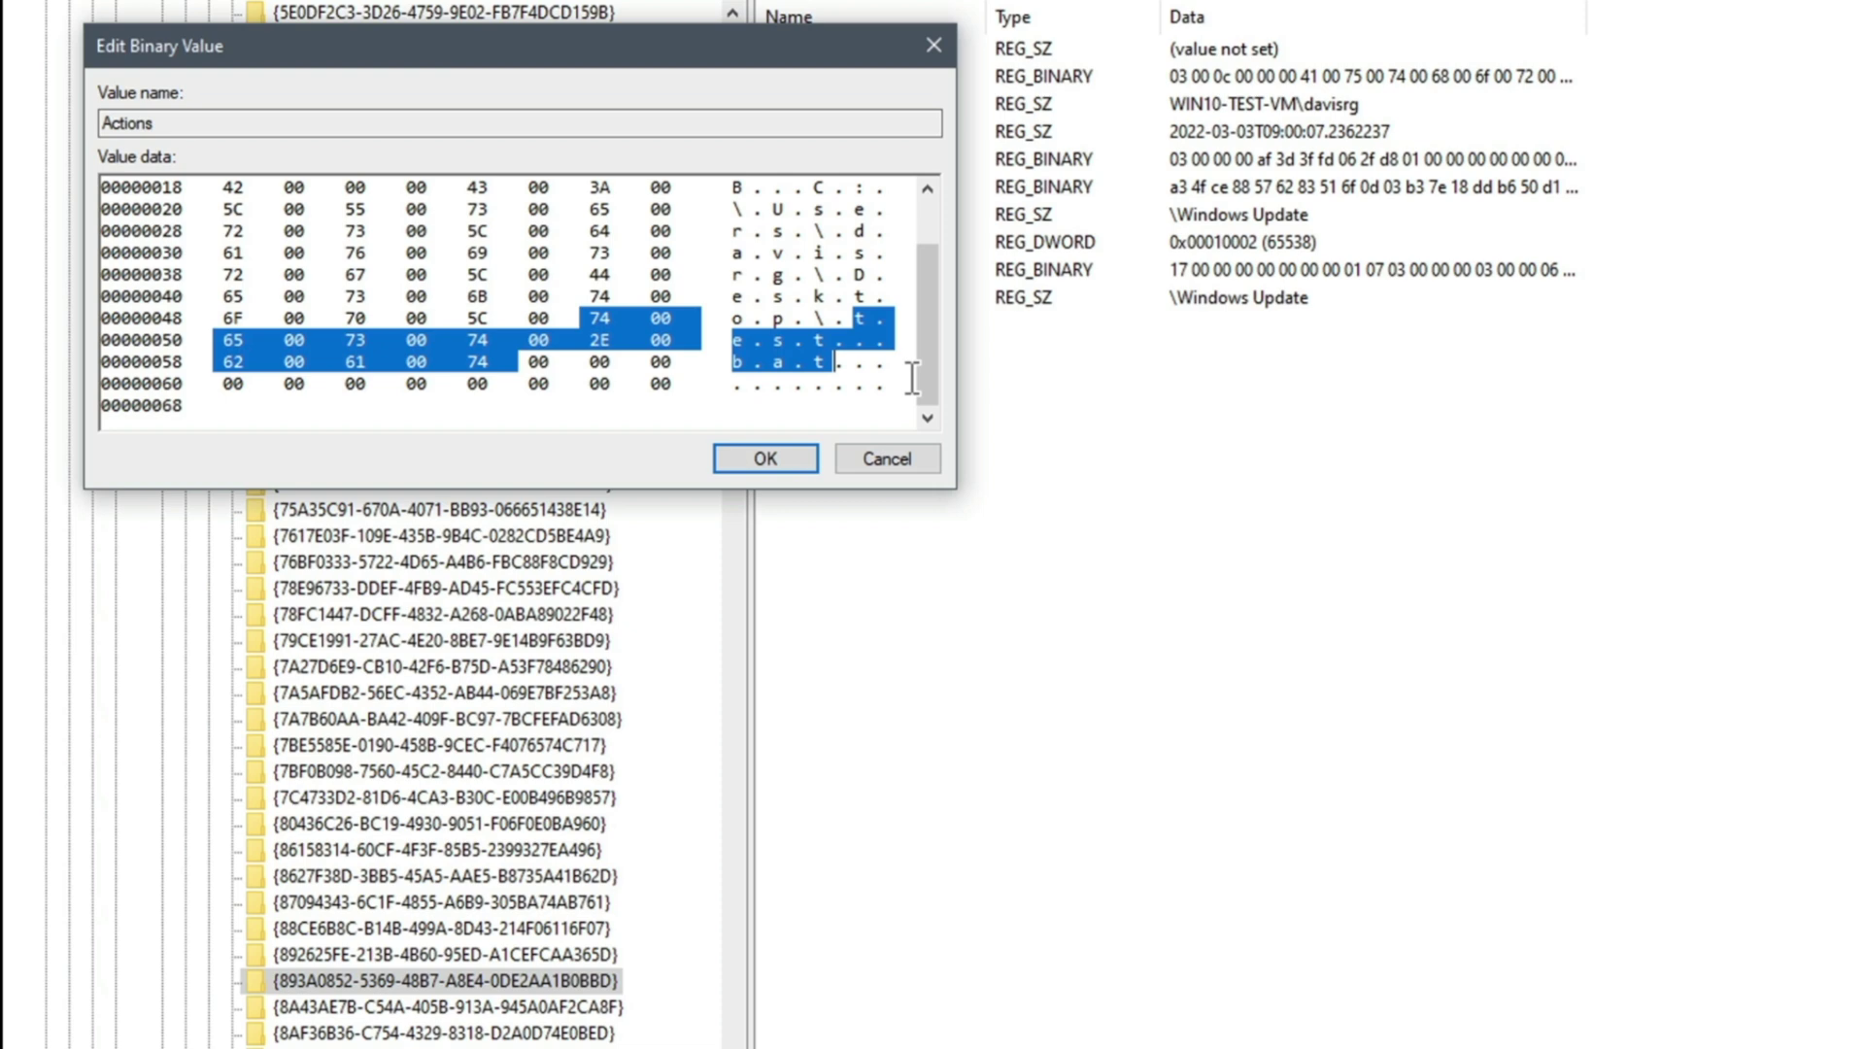
{"action": "left_click", "coordinate": [883, 459]}
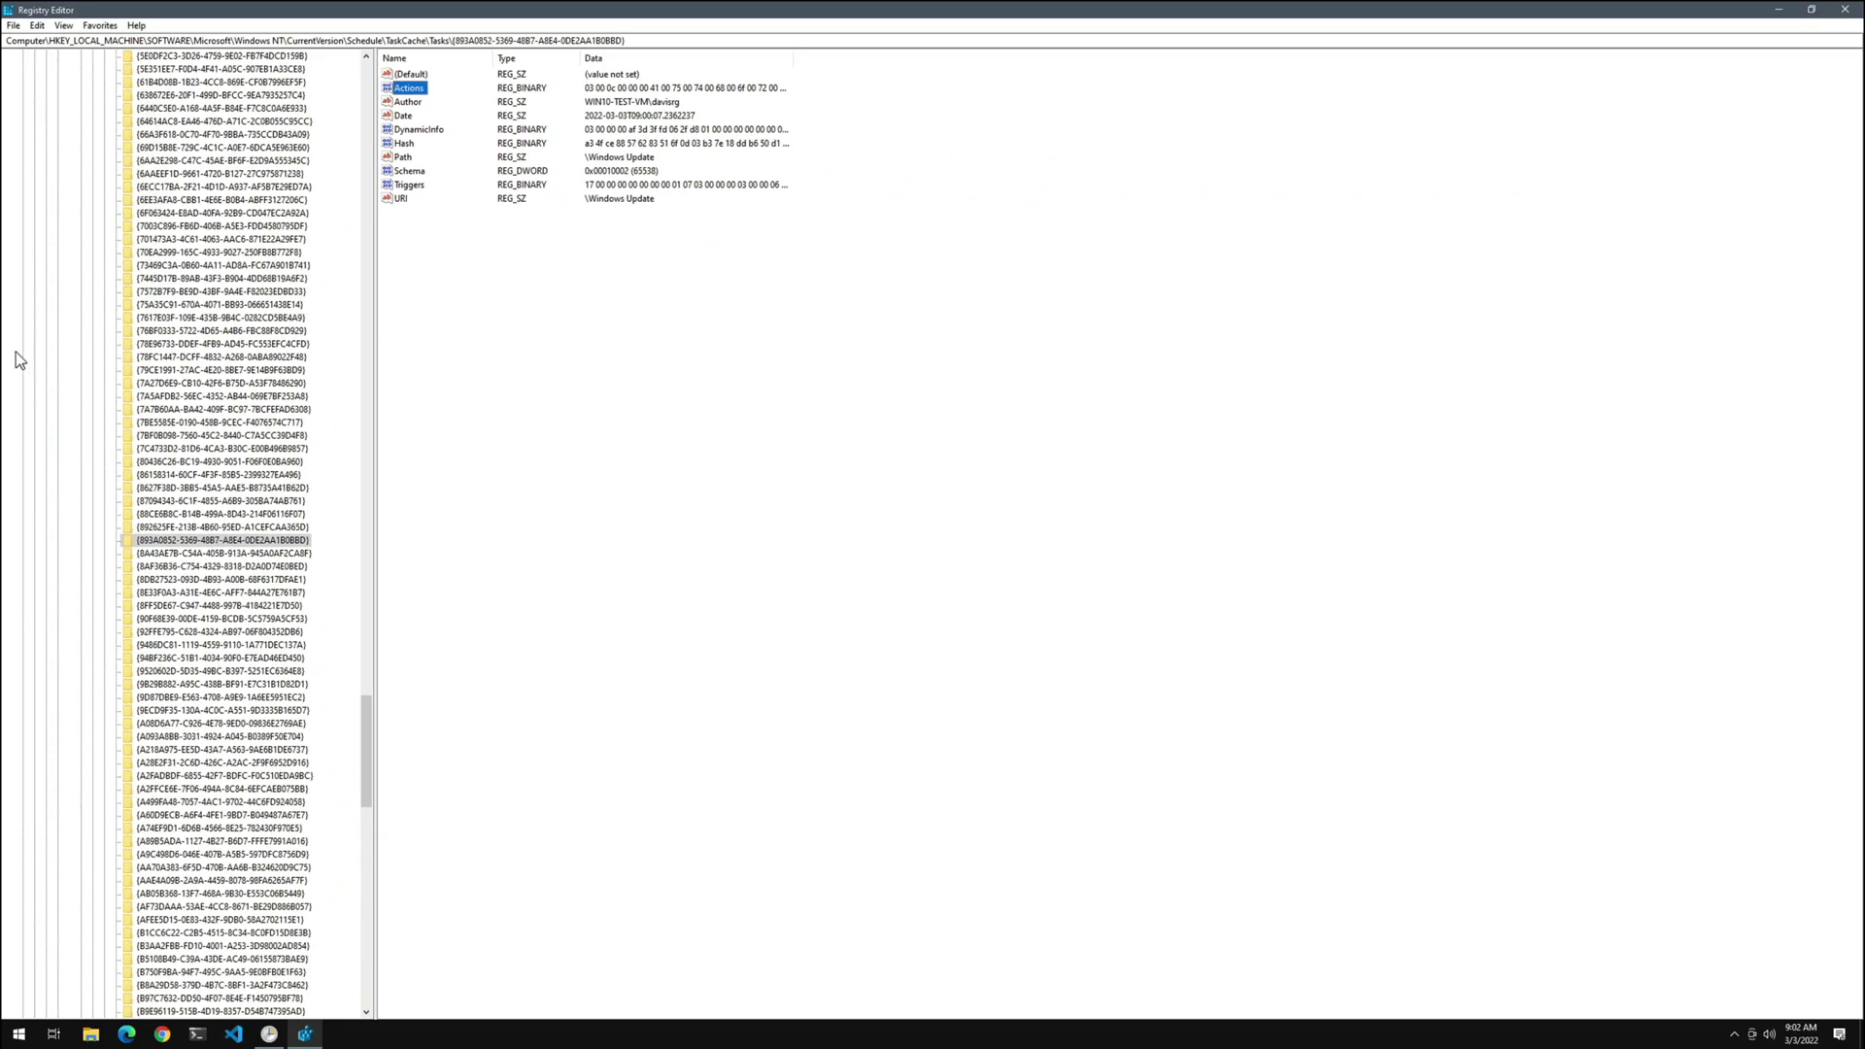
Delete the task's {893A0852-...} key under TaskCache\Tasks, confirming with Yes
{"action": "left_click", "coordinate": [258, 542]}
{"action": "right_click", "coordinate": [256, 542]}
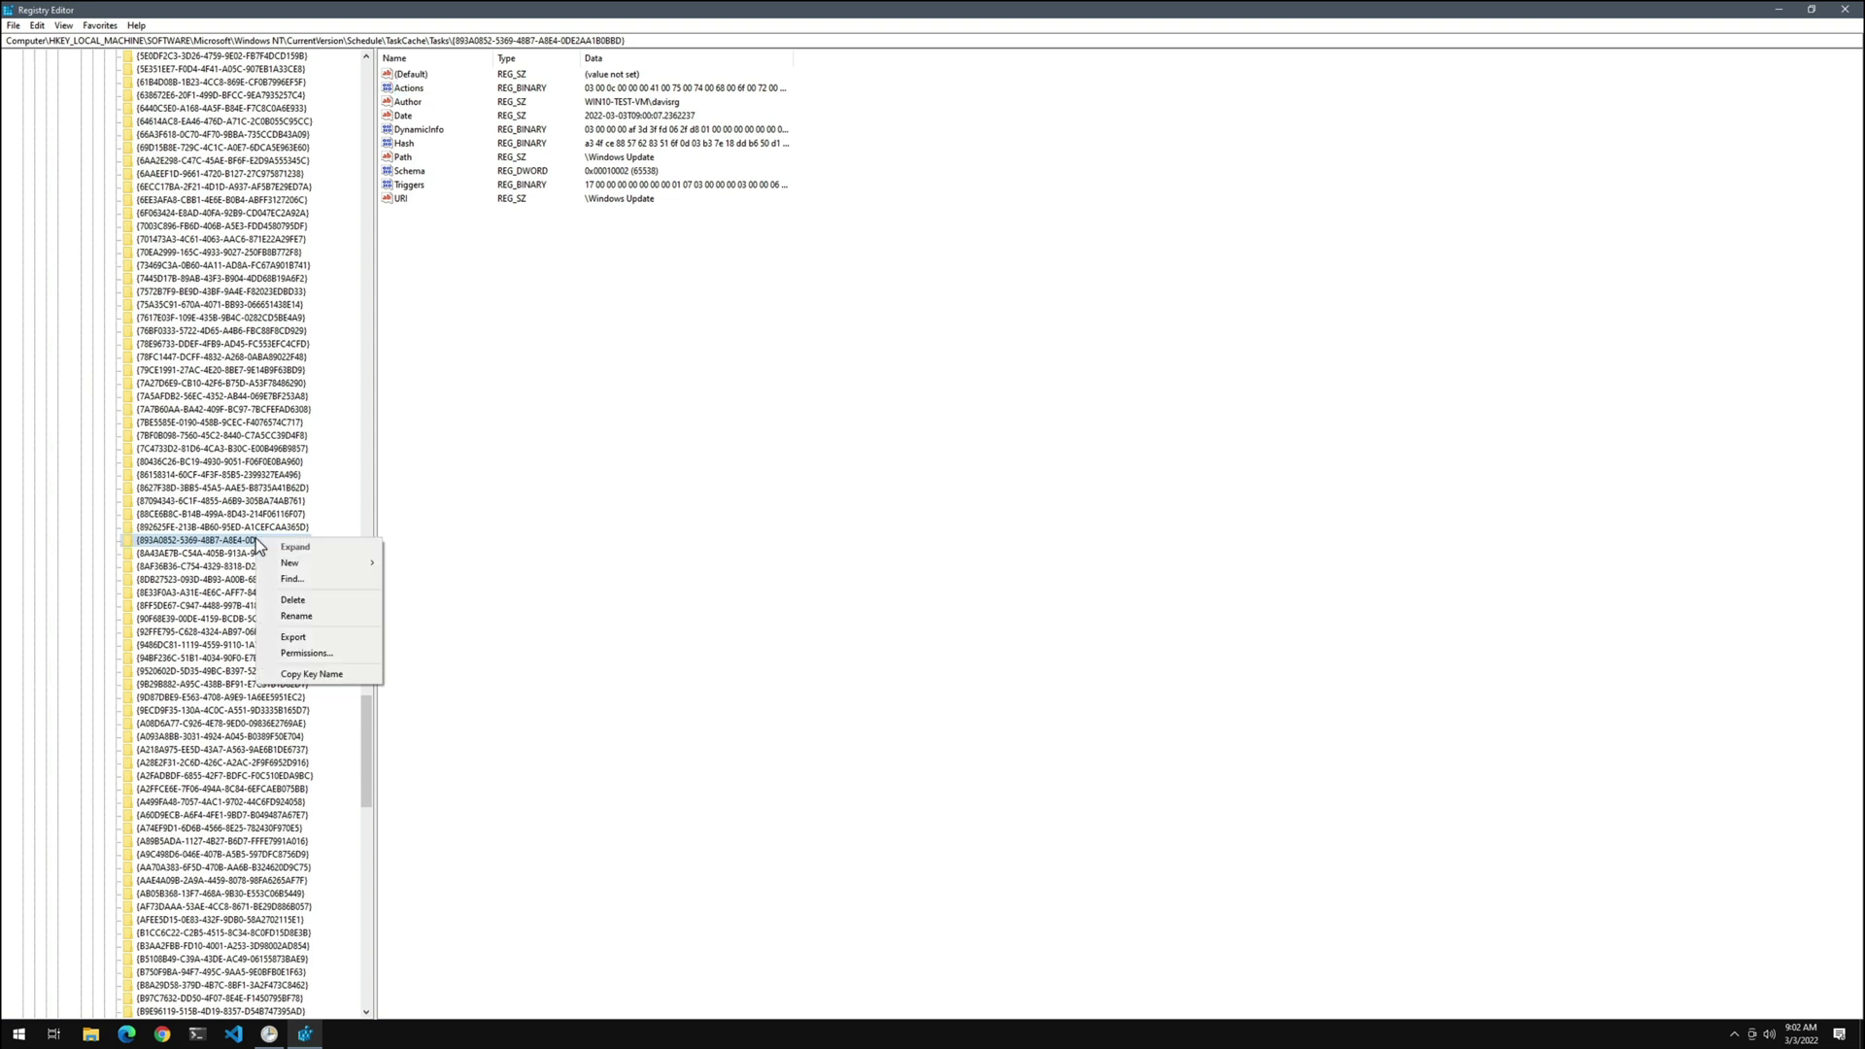
{"action": "left_click", "coordinate": [304, 603]}
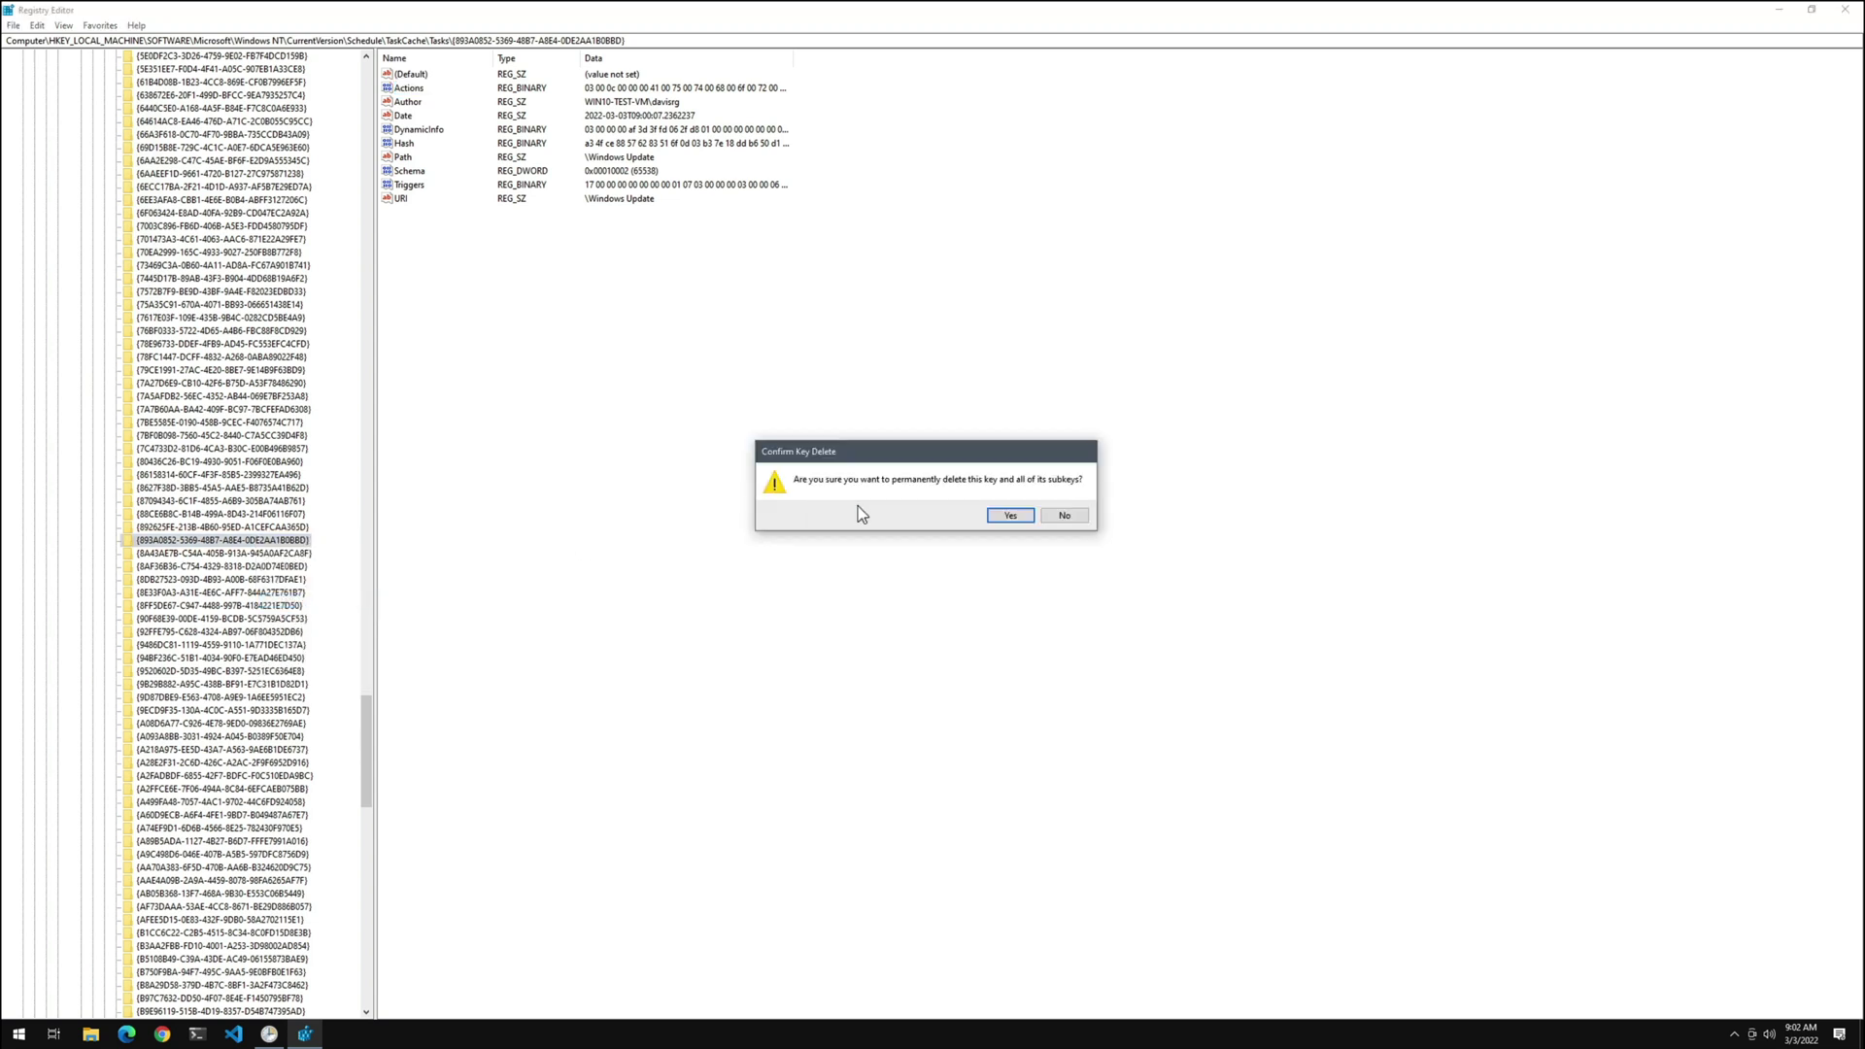
{"action": "left_click", "coordinate": [1010, 515]}
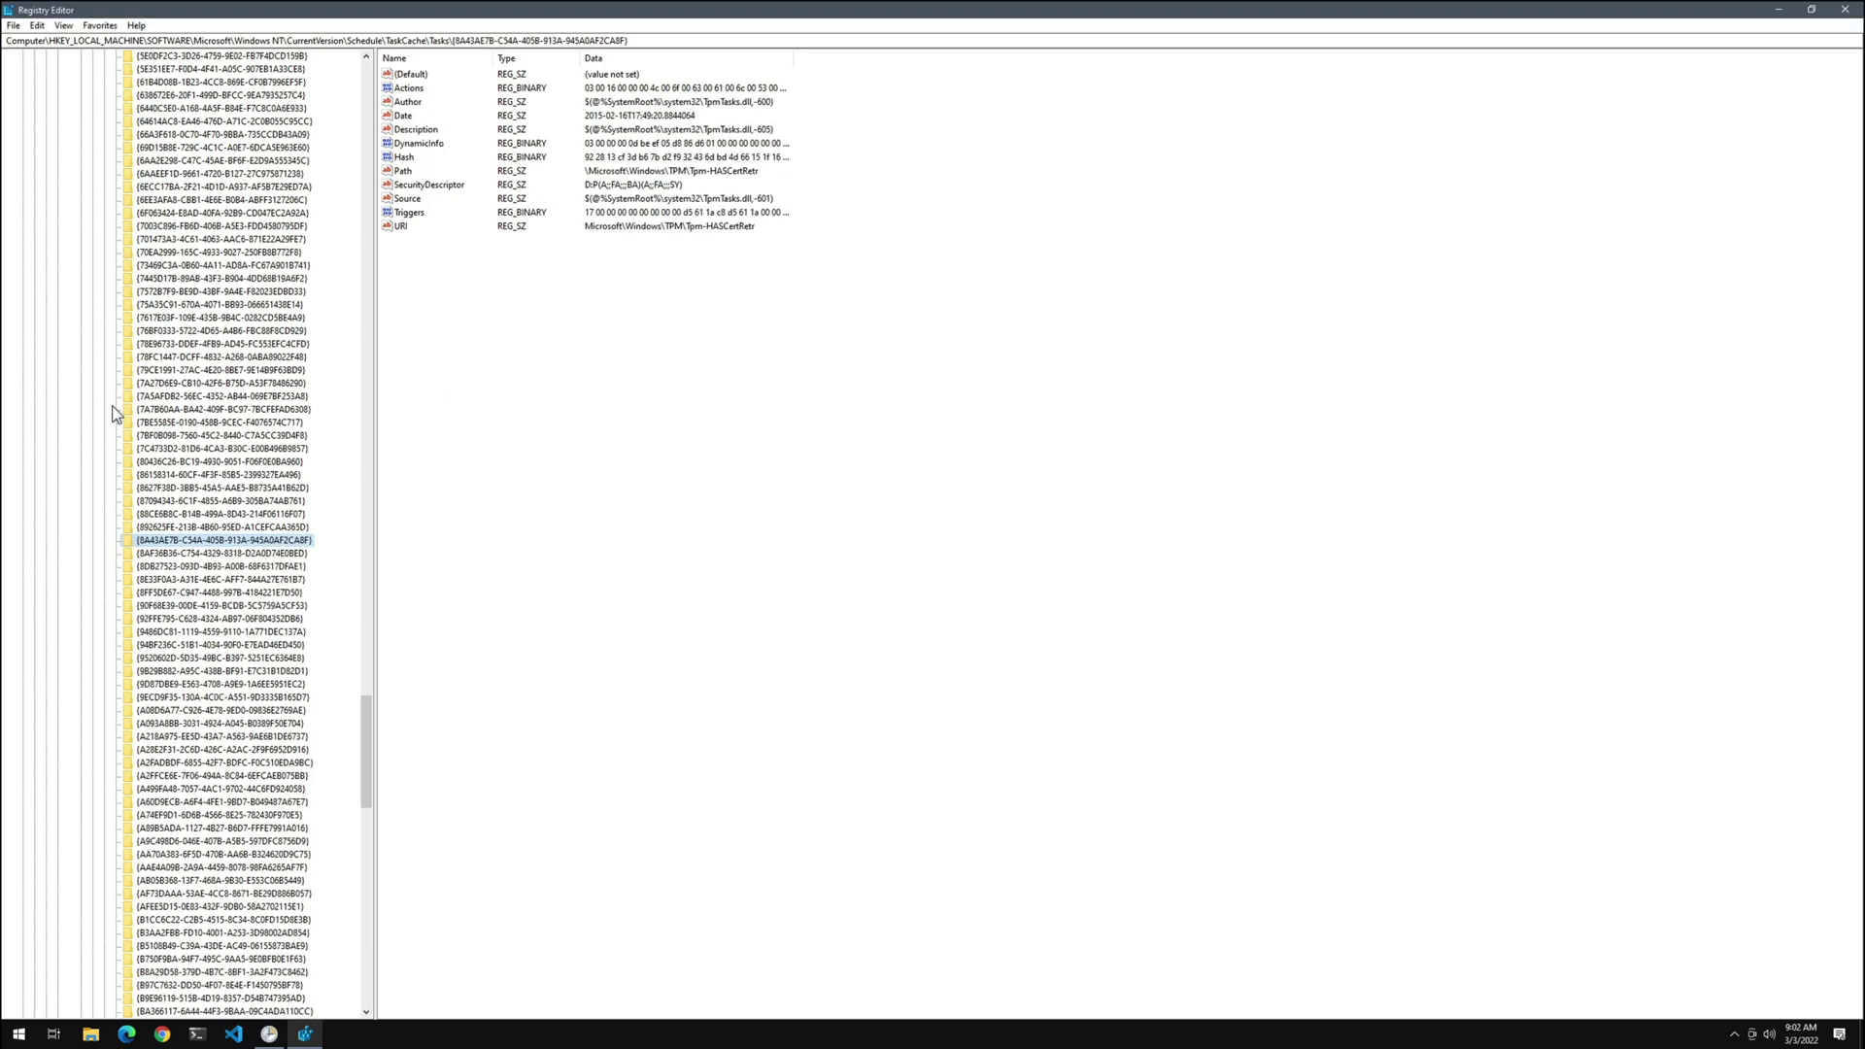
Delete the Windows Update key under TaskCache\Tree, confirming with Yes
{"action": "scroll", "coordinate": [113, 406], "scroll_direction": "down", "scroll_amount": 12}
{"action": "scroll", "coordinate": [112, 406], "scroll_direction": "down", "scroll_amount": 20}
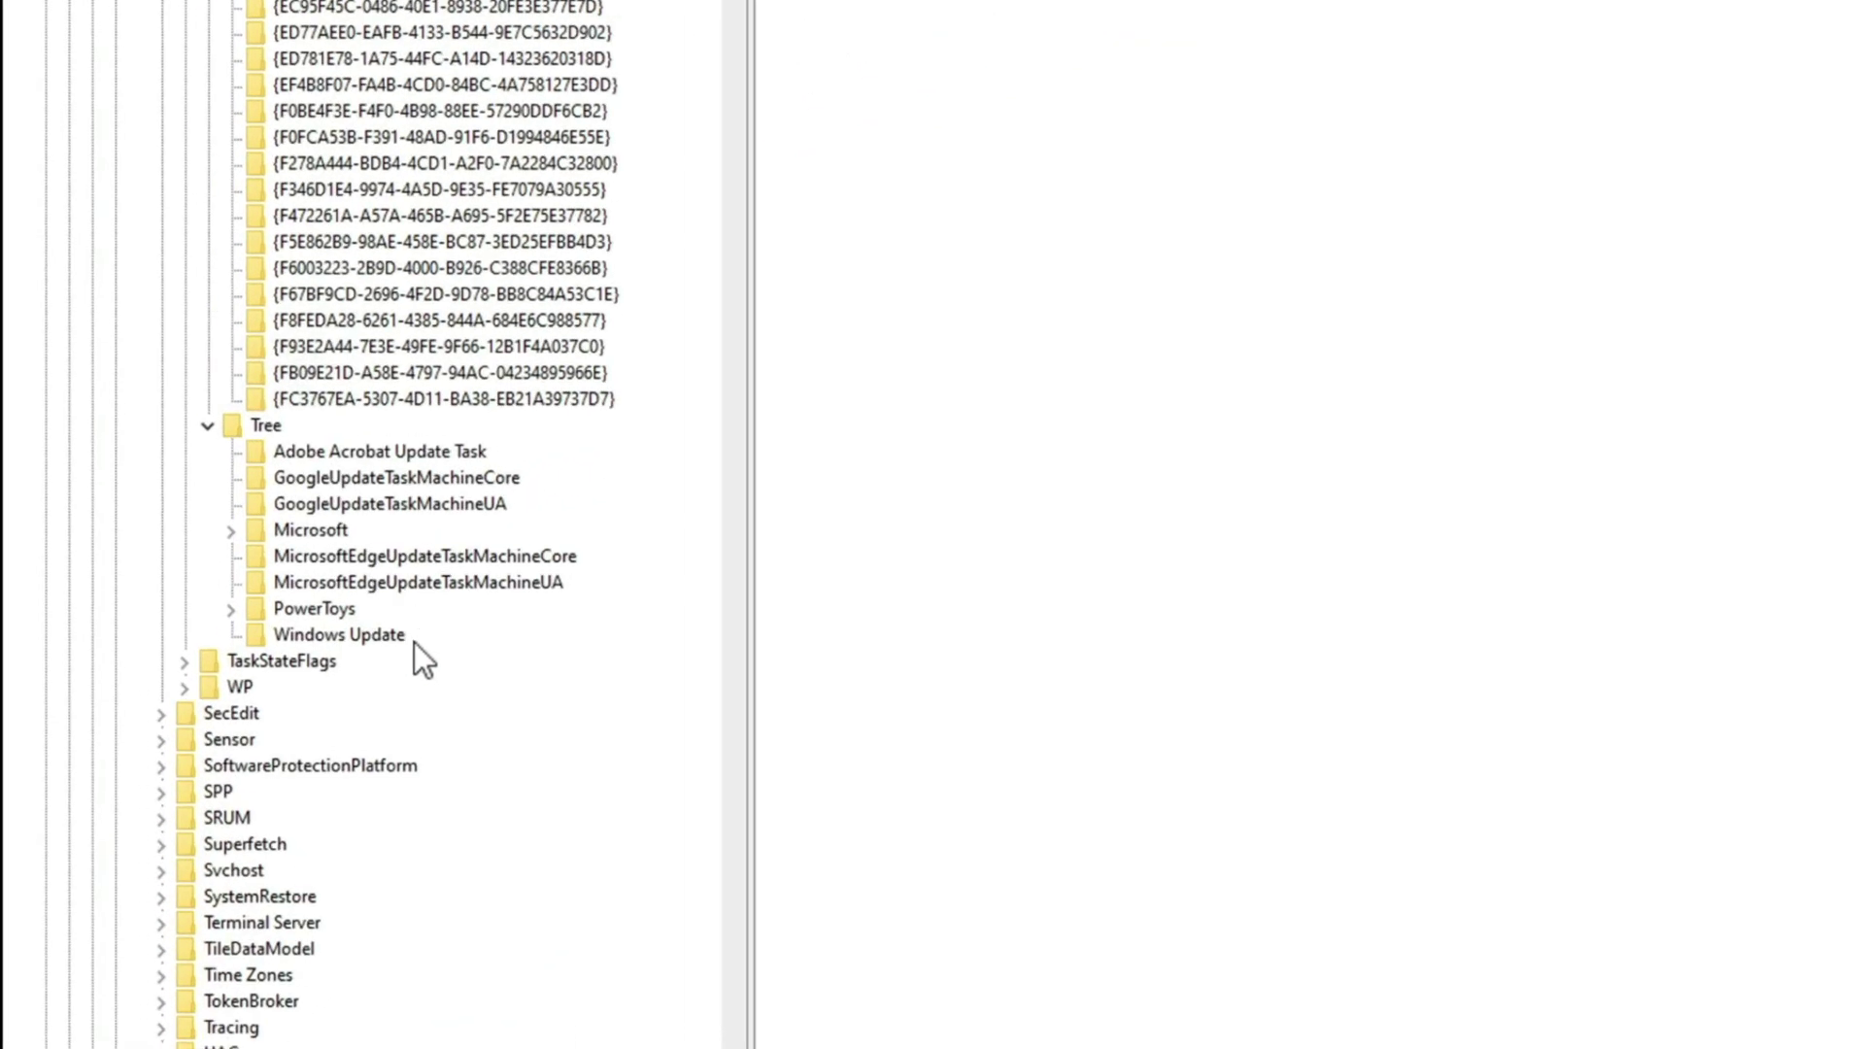
{"action": "left_click", "coordinate": [399, 636]}
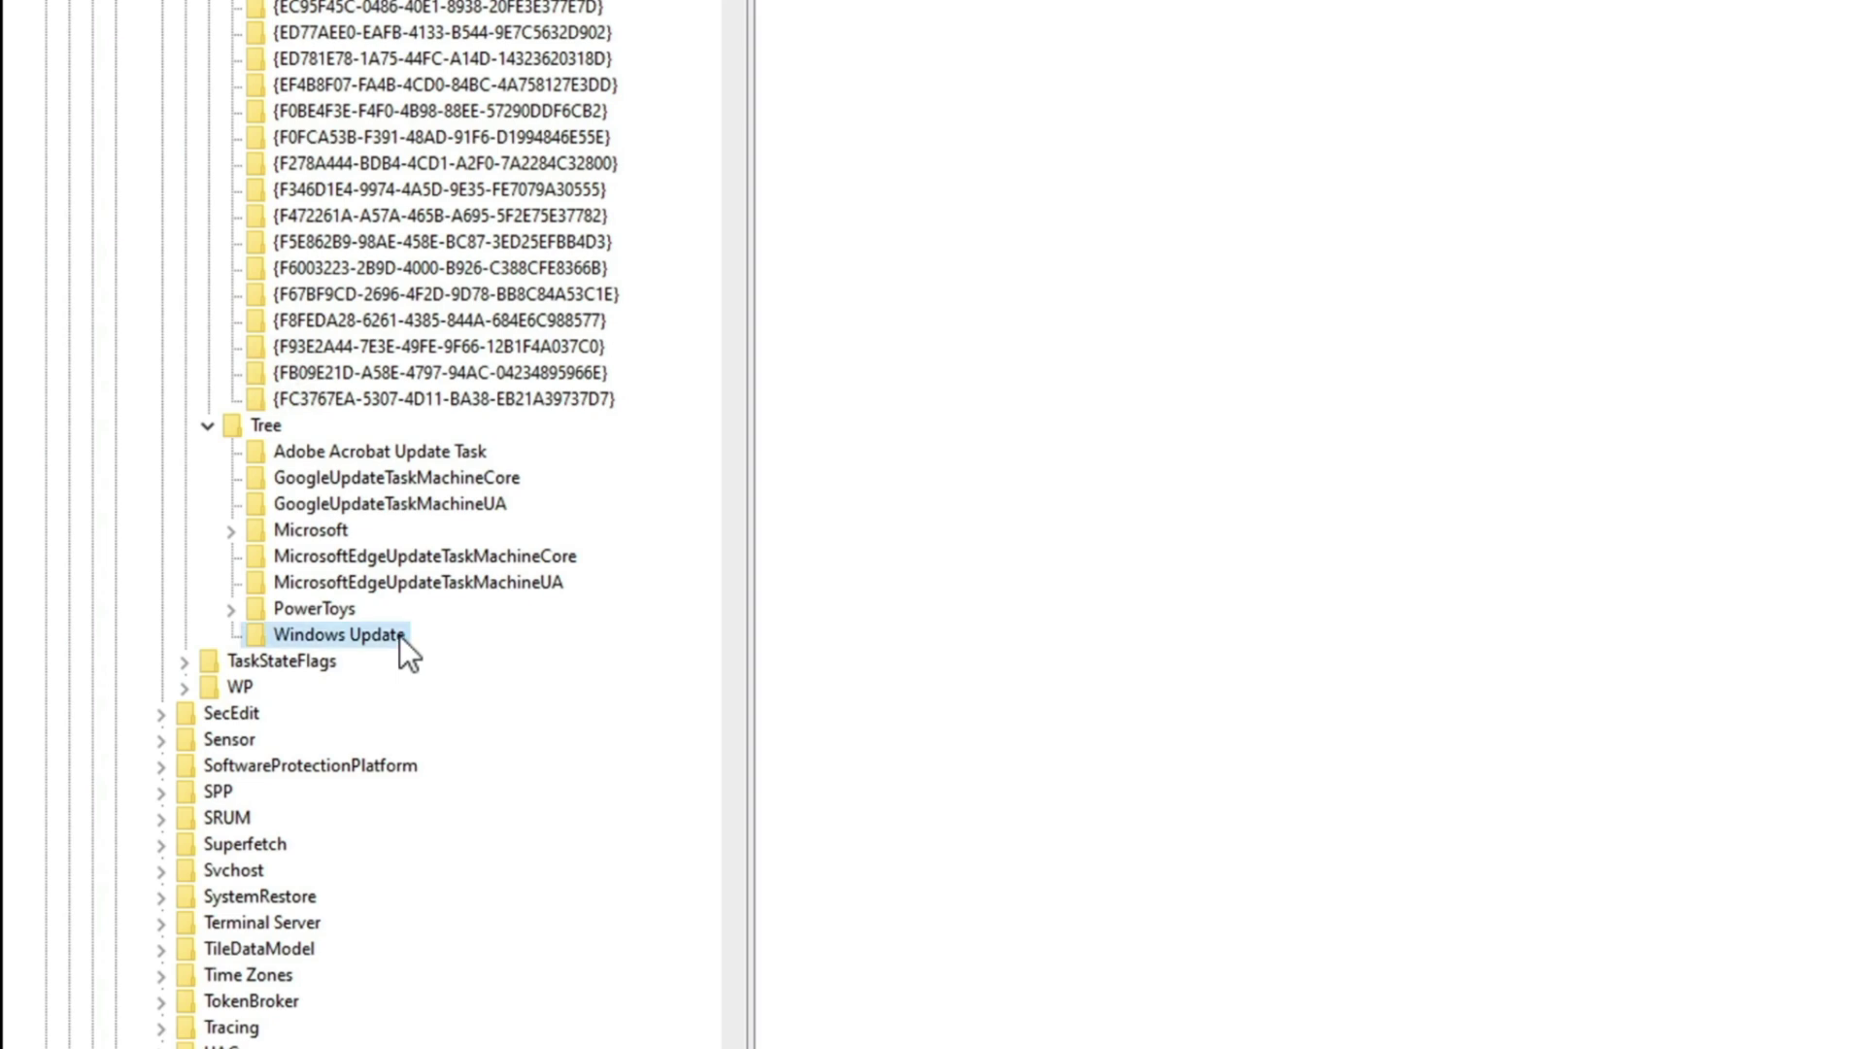
{"action": "right_click", "coordinate": [399, 638]}
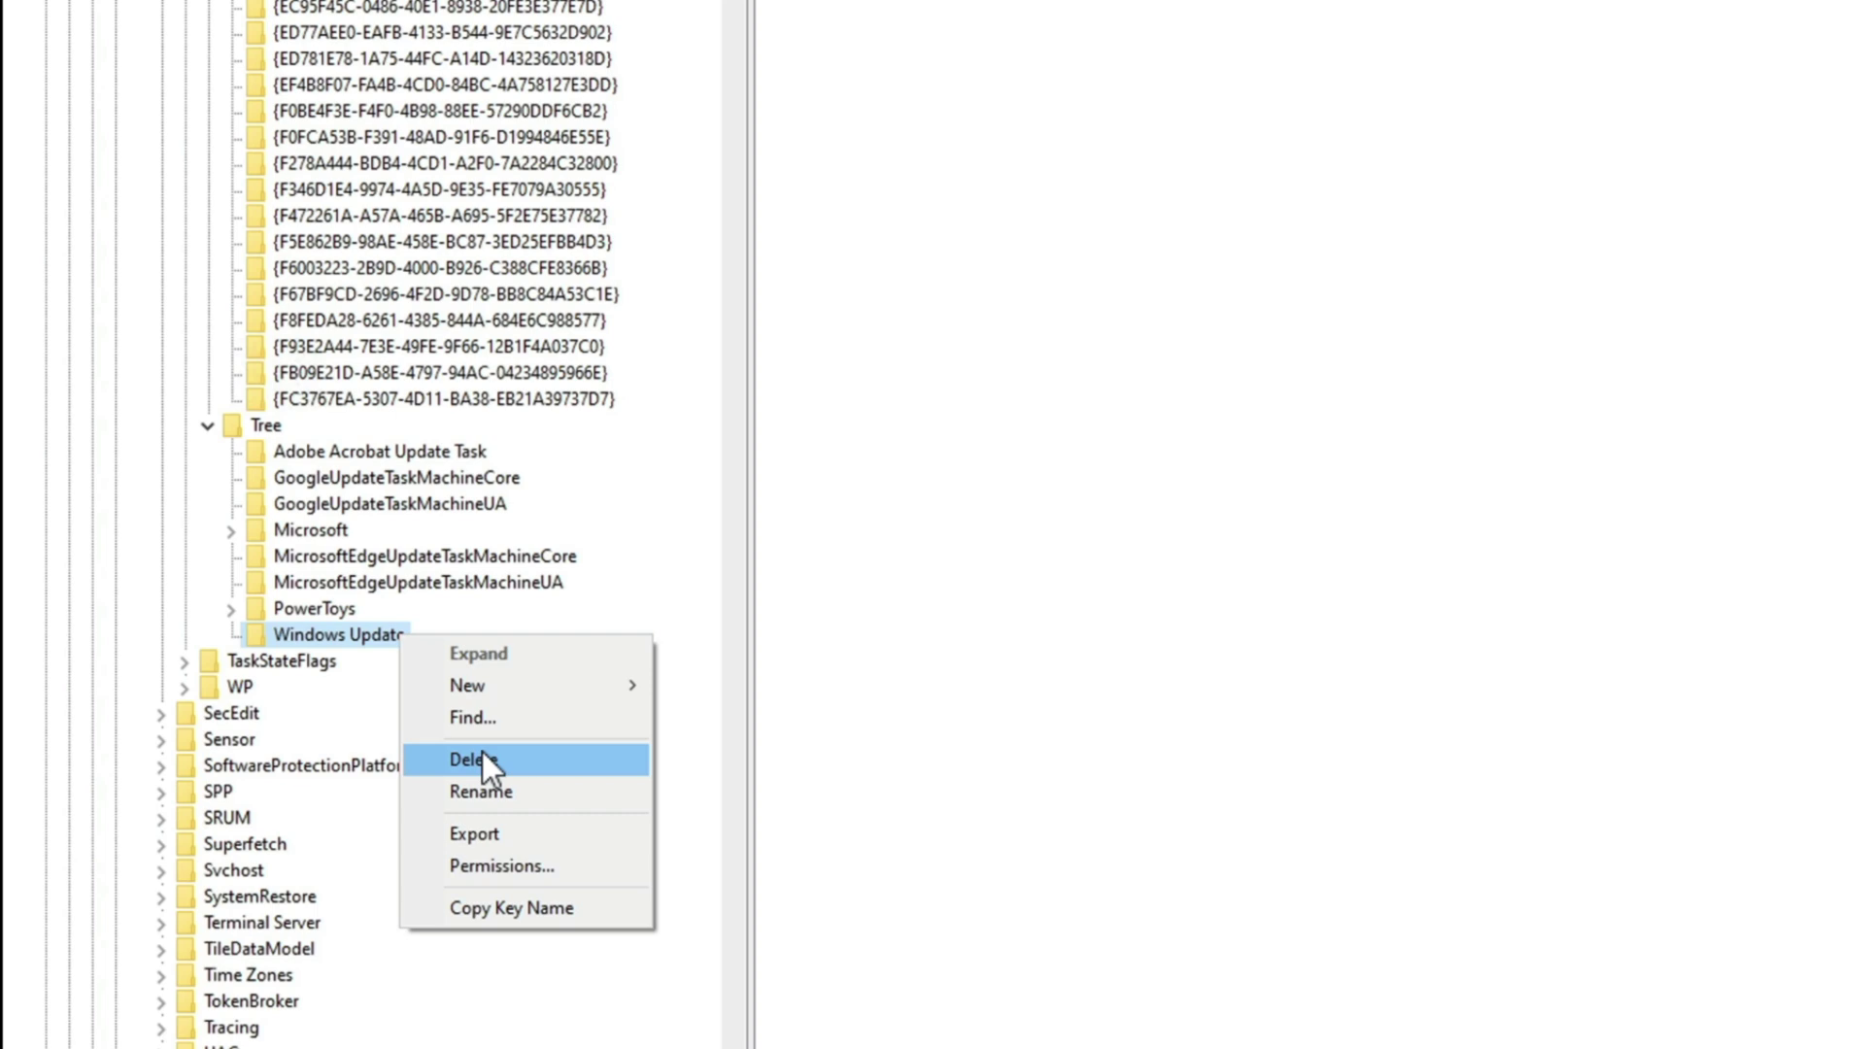
{"action": "left_click", "coordinate": [482, 750]}
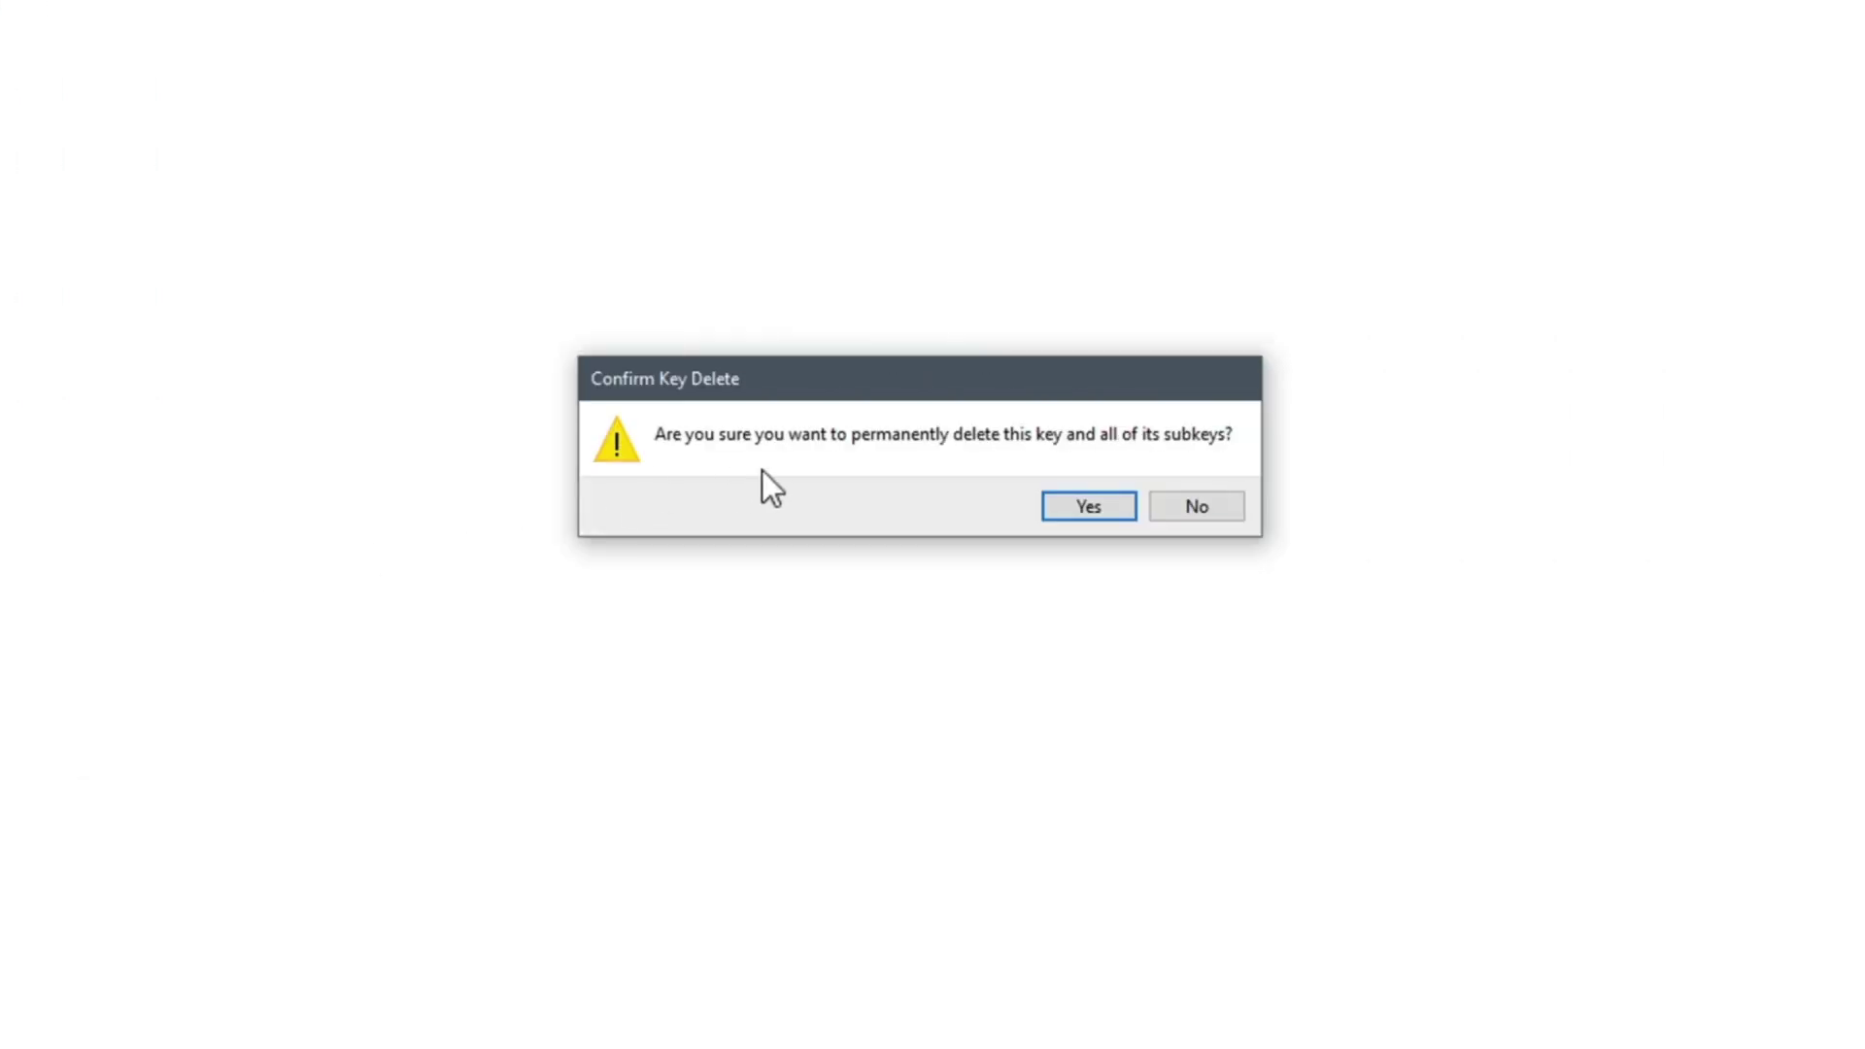
{"action": "left_click", "coordinate": [1057, 485]}
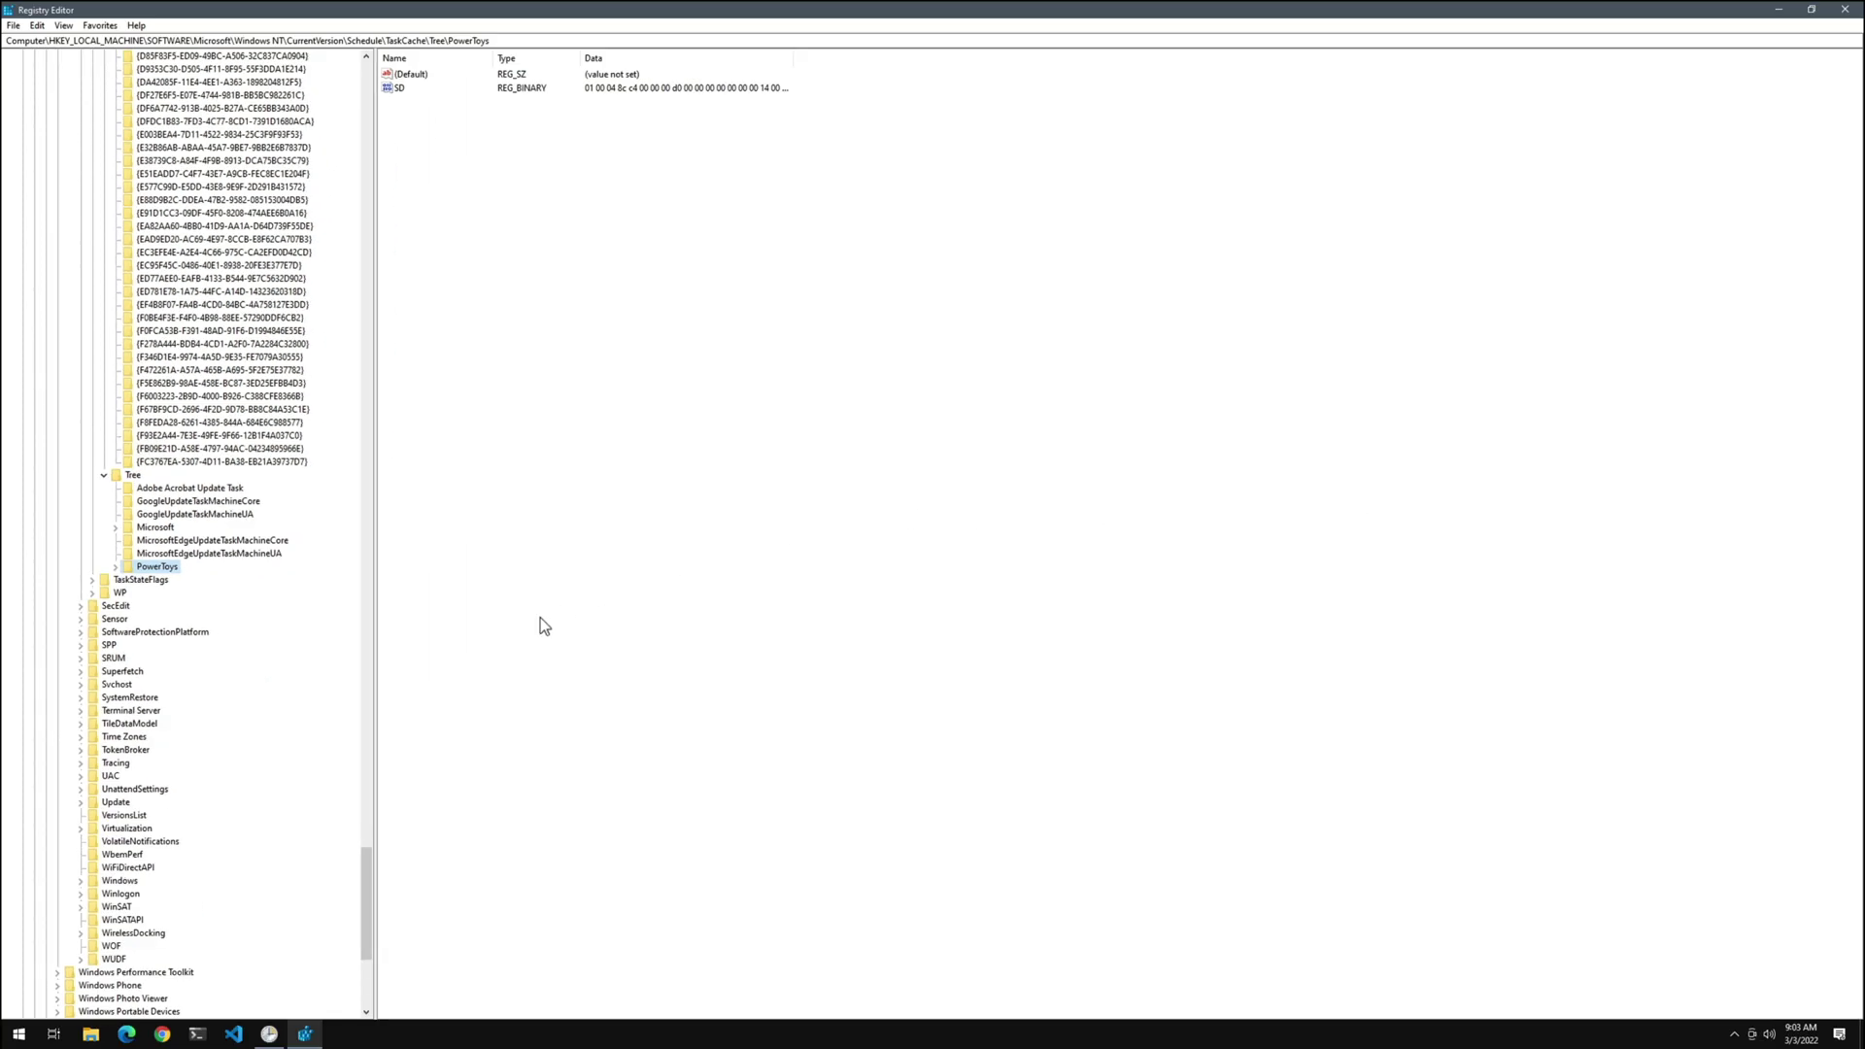
Search for Windows Terminal and run it as administrator, approving the UAC prompt
{"action": "left_click", "coordinate": [18, 1033]}
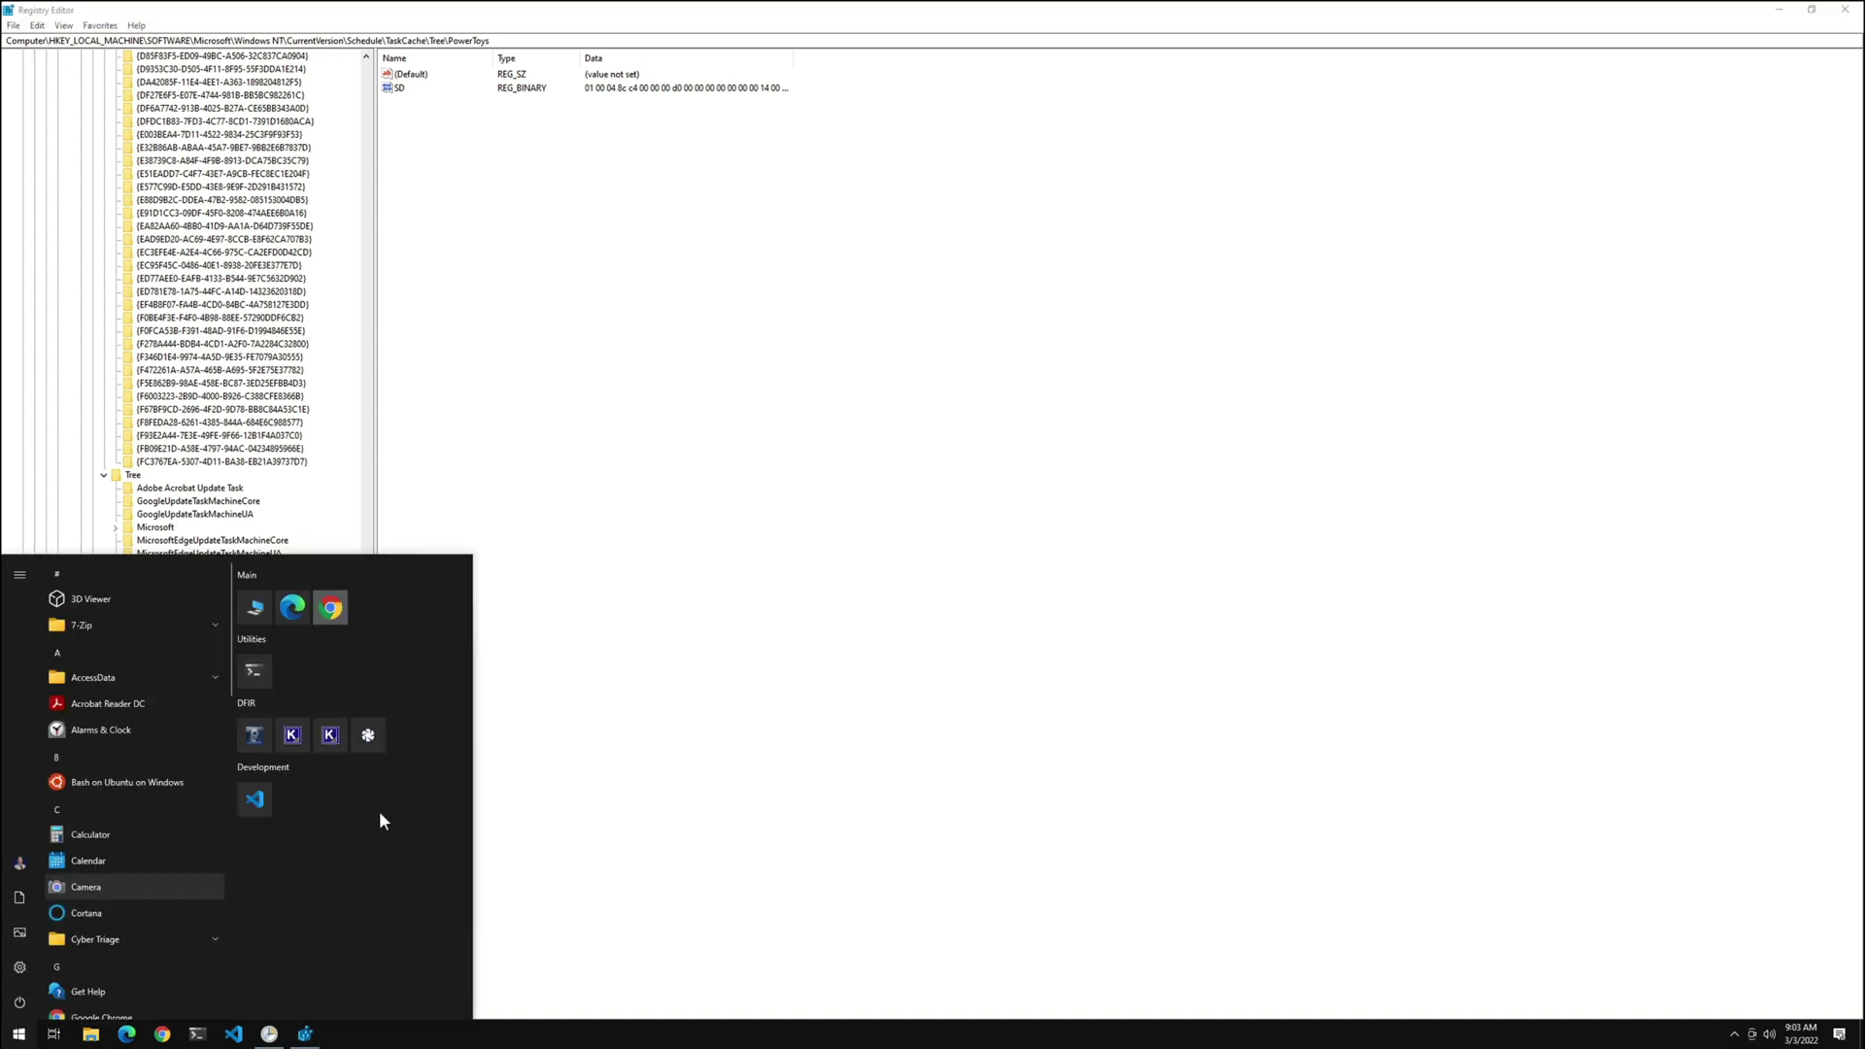
{"action": "type", "text": "windoww"}
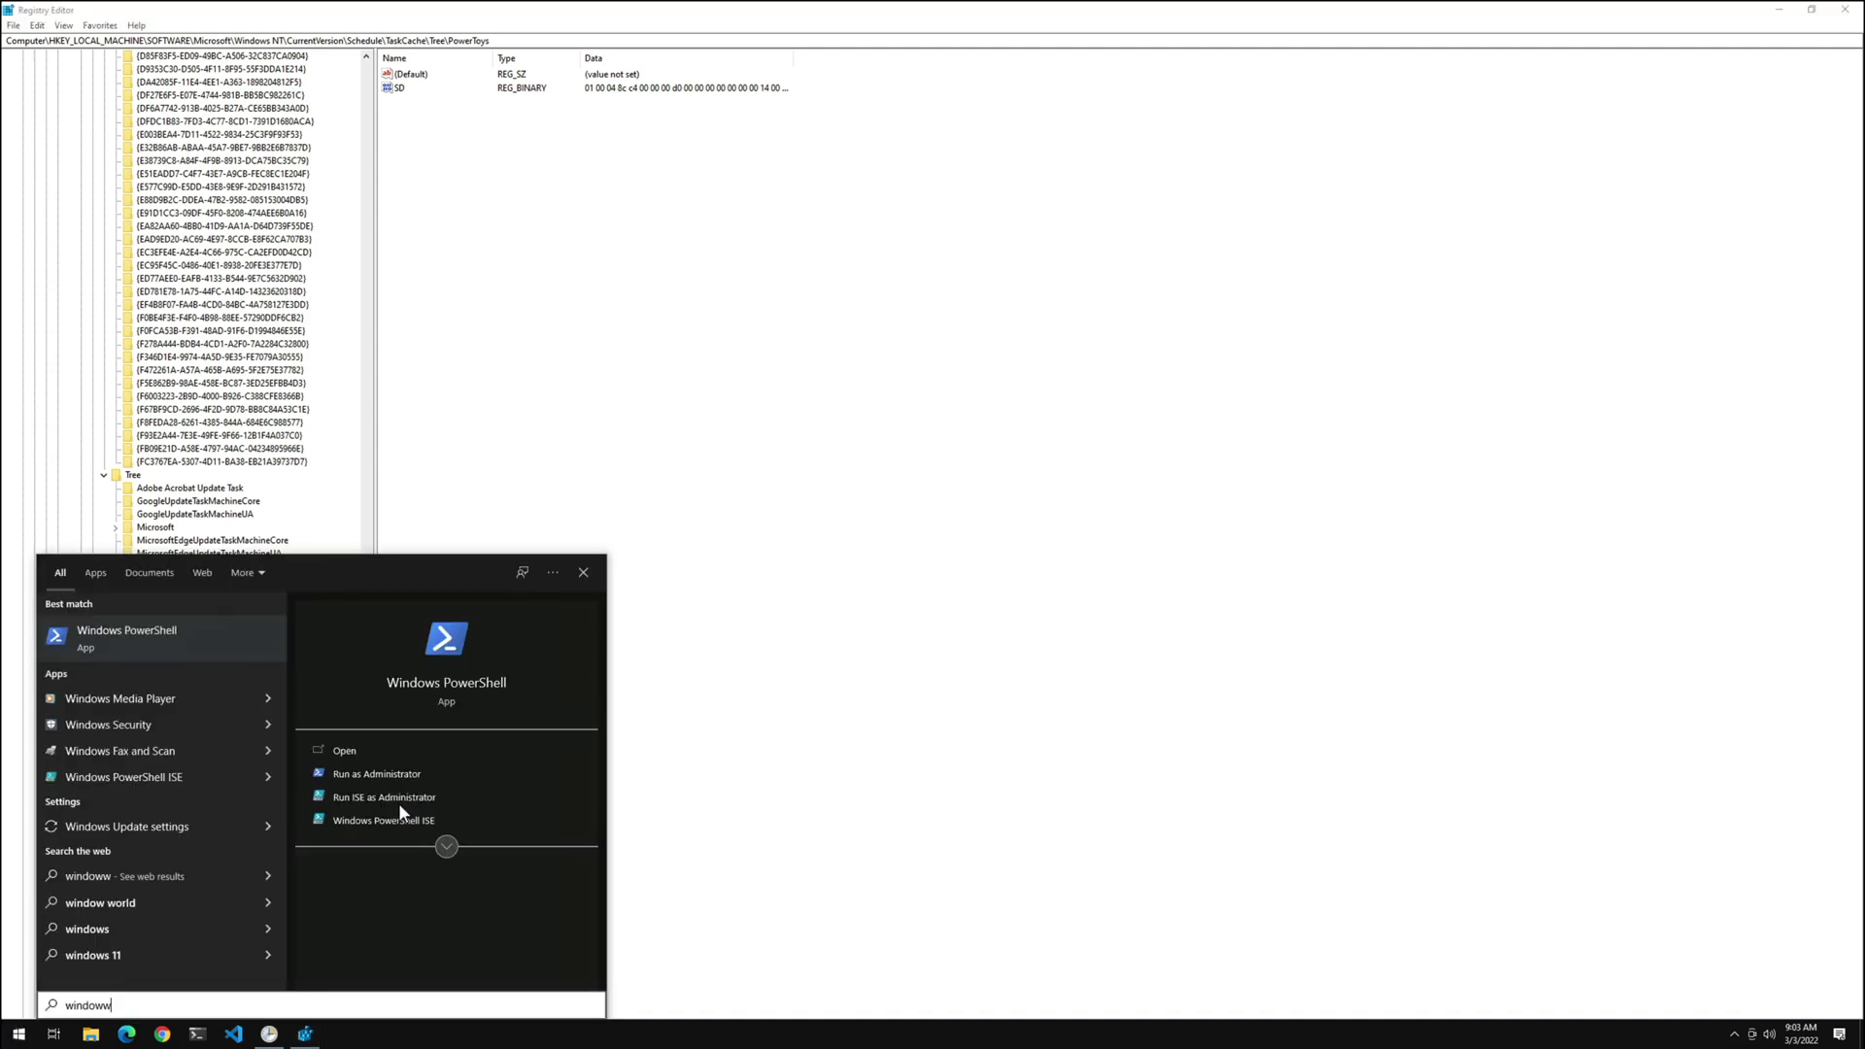
{"action": "key", "text": "BackSpace"}
{"action": "type", "text": "s ter"}
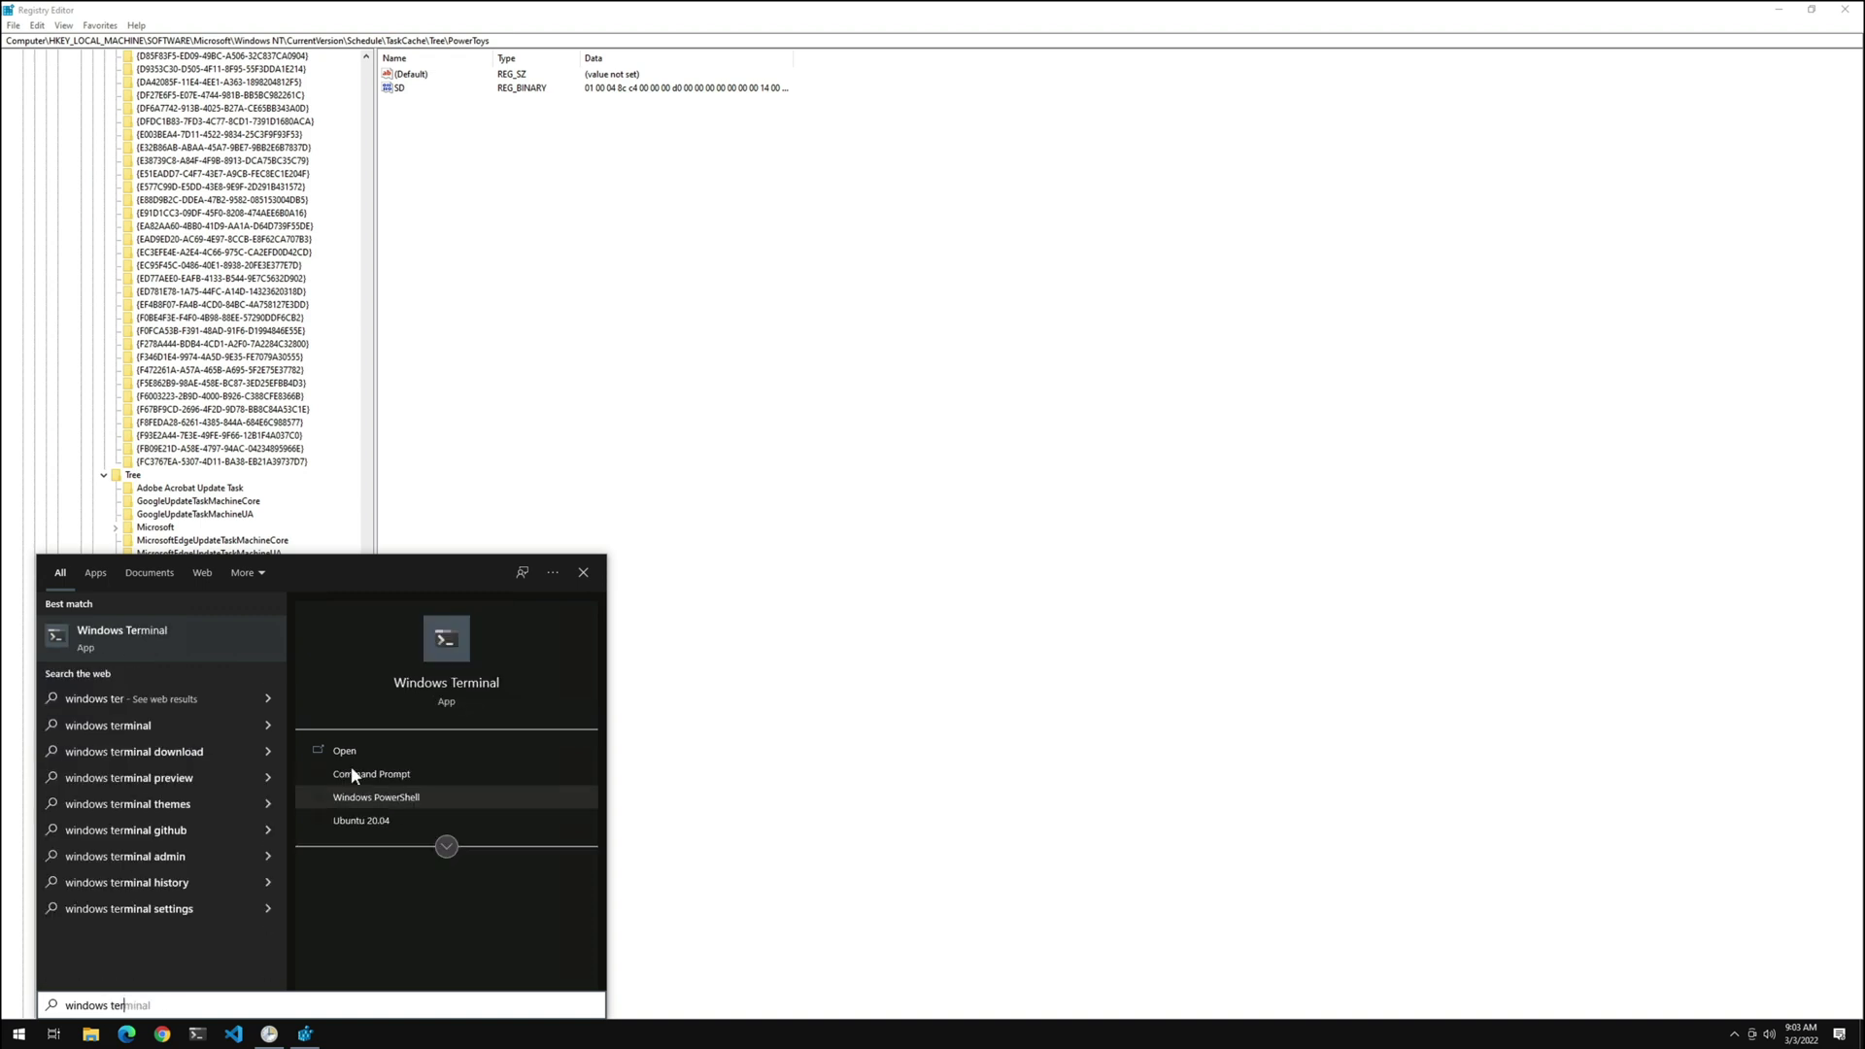
{"action": "right_click", "coordinate": [223, 640]}
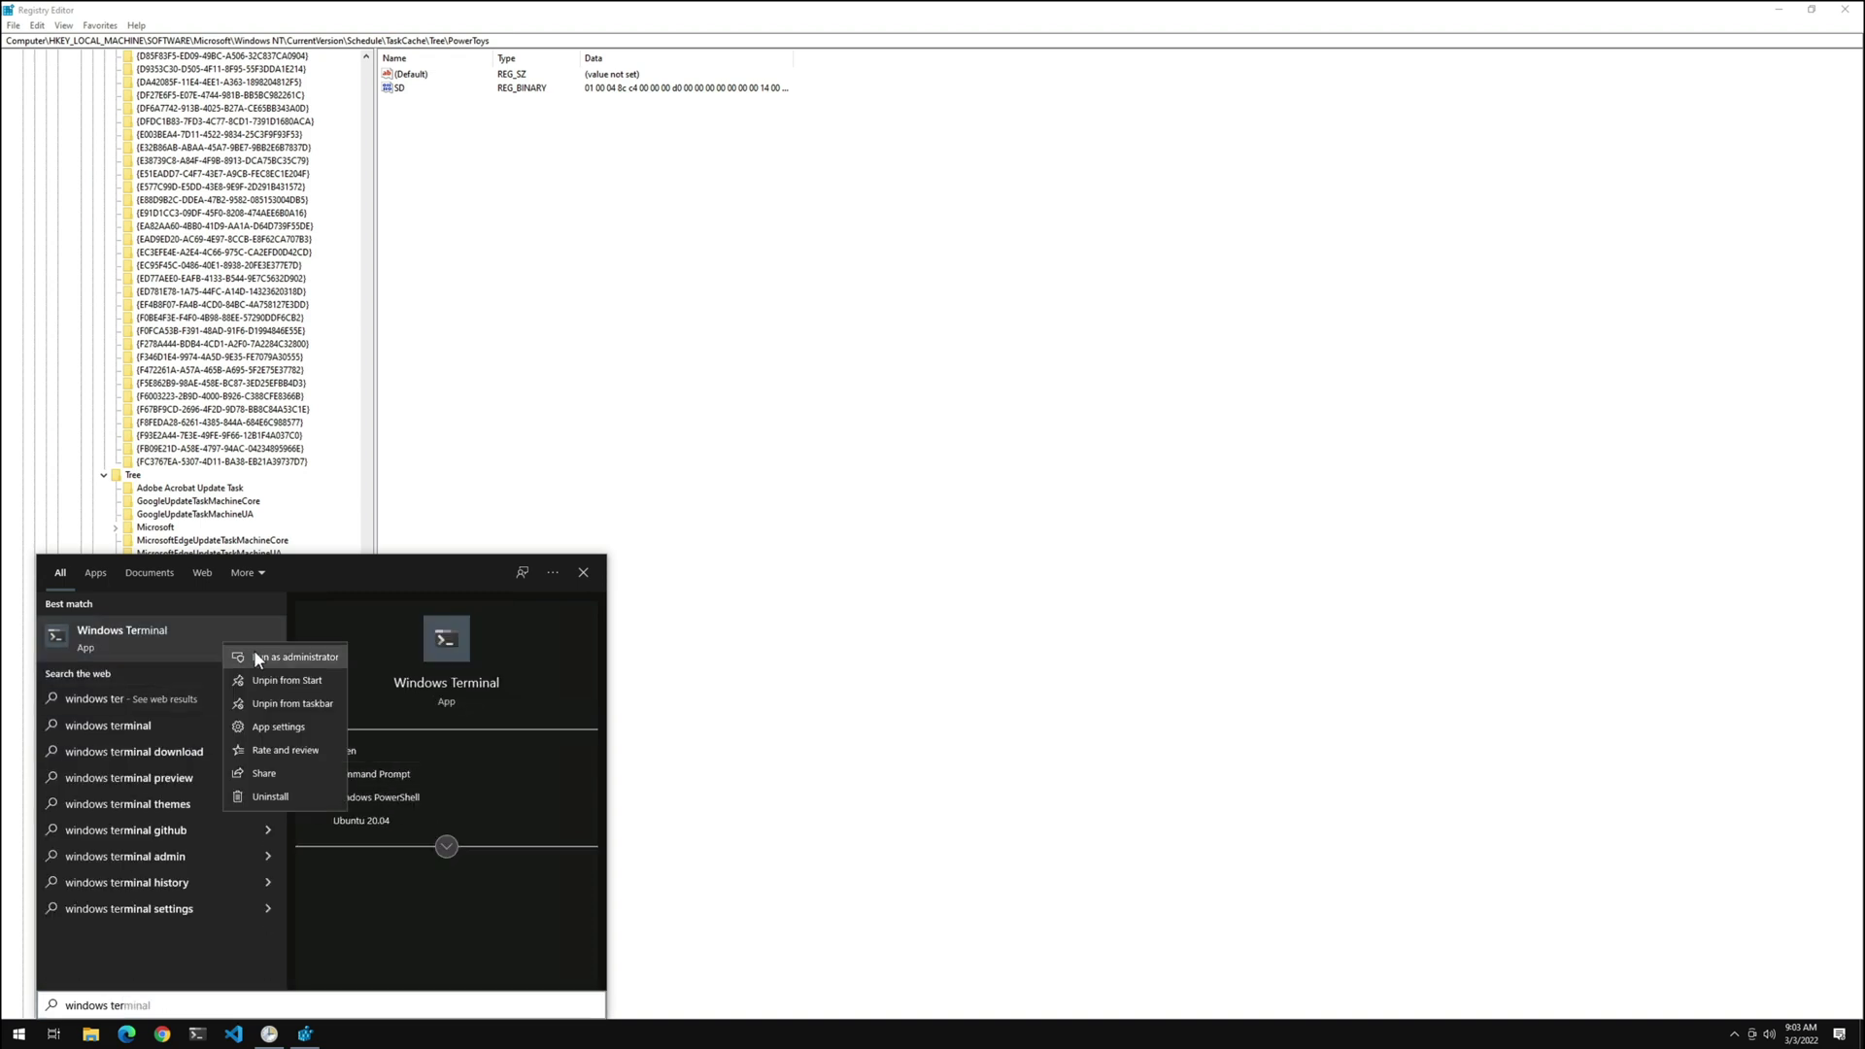
{"action": "left_click", "coordinate": [254, 650]}
{"action": "left_click", "coordinate": [816, 618]}
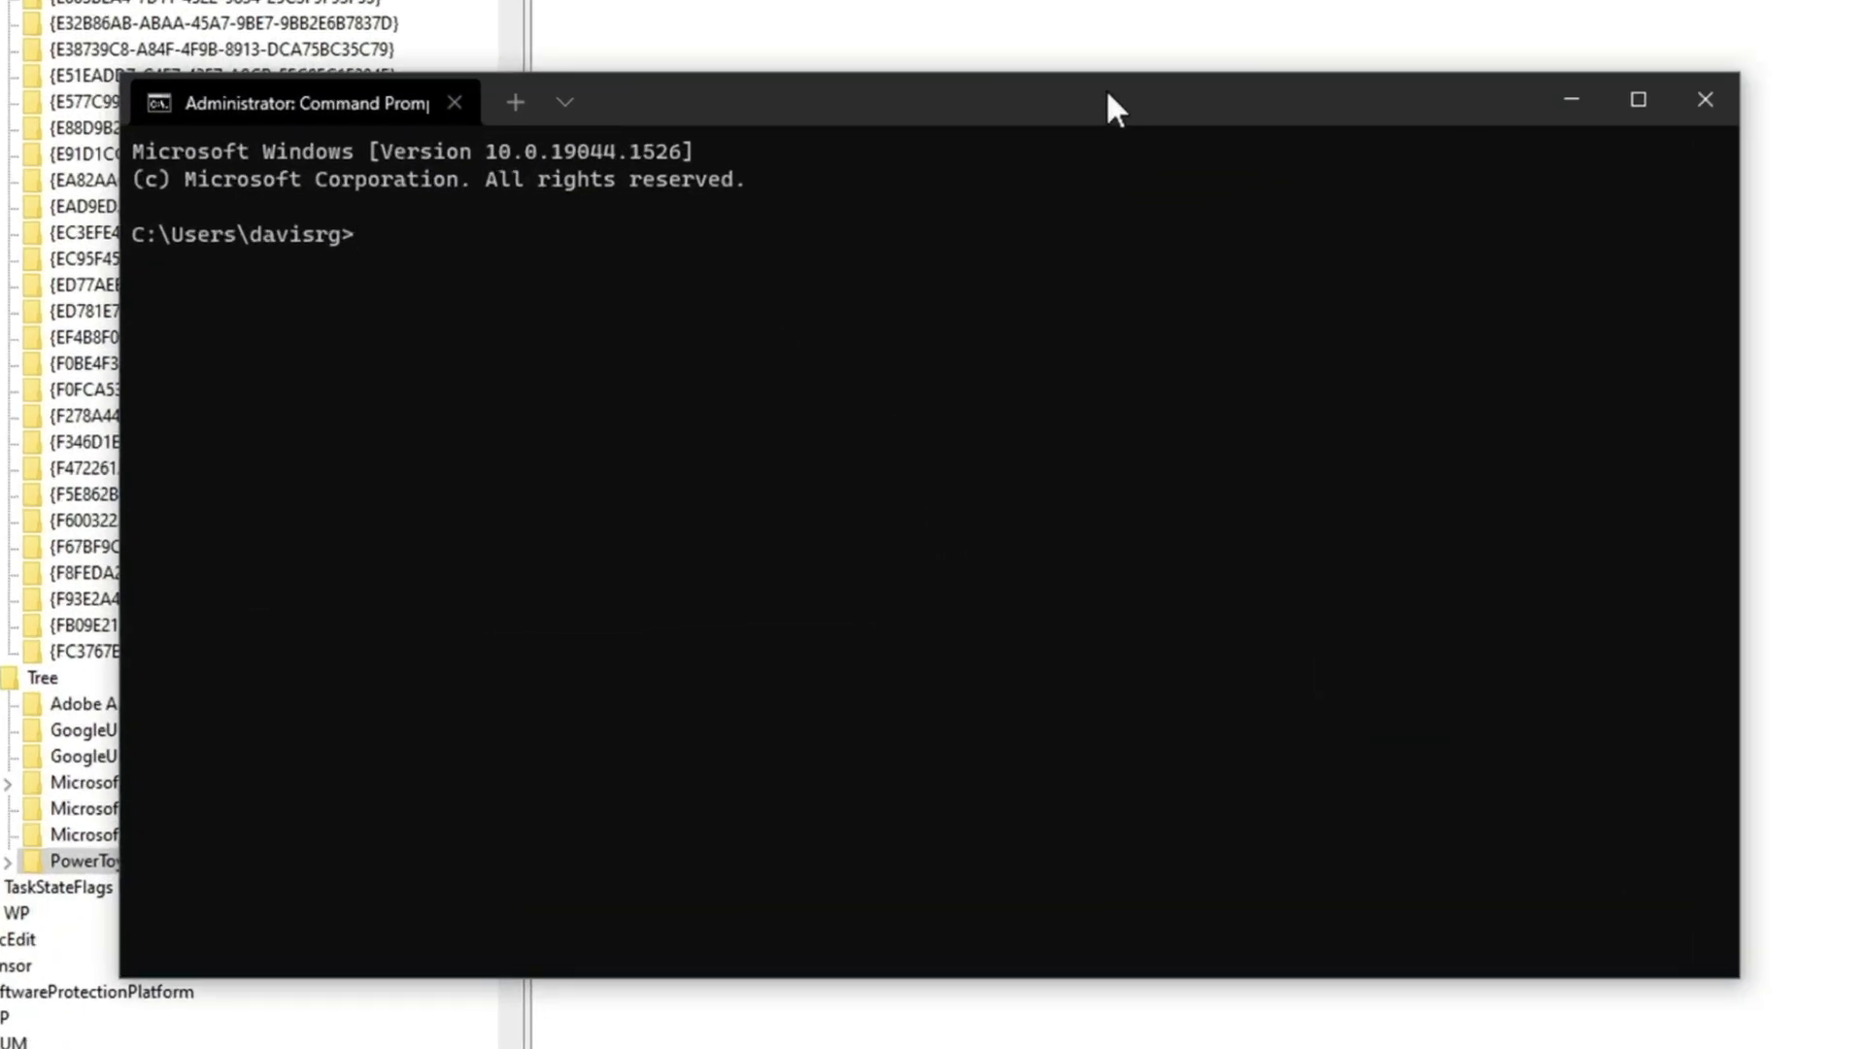
Change to C:\Windows\System32\Tasks and list its files with dir
{"action": "type", "text": "cd \\Windows\\System3"}
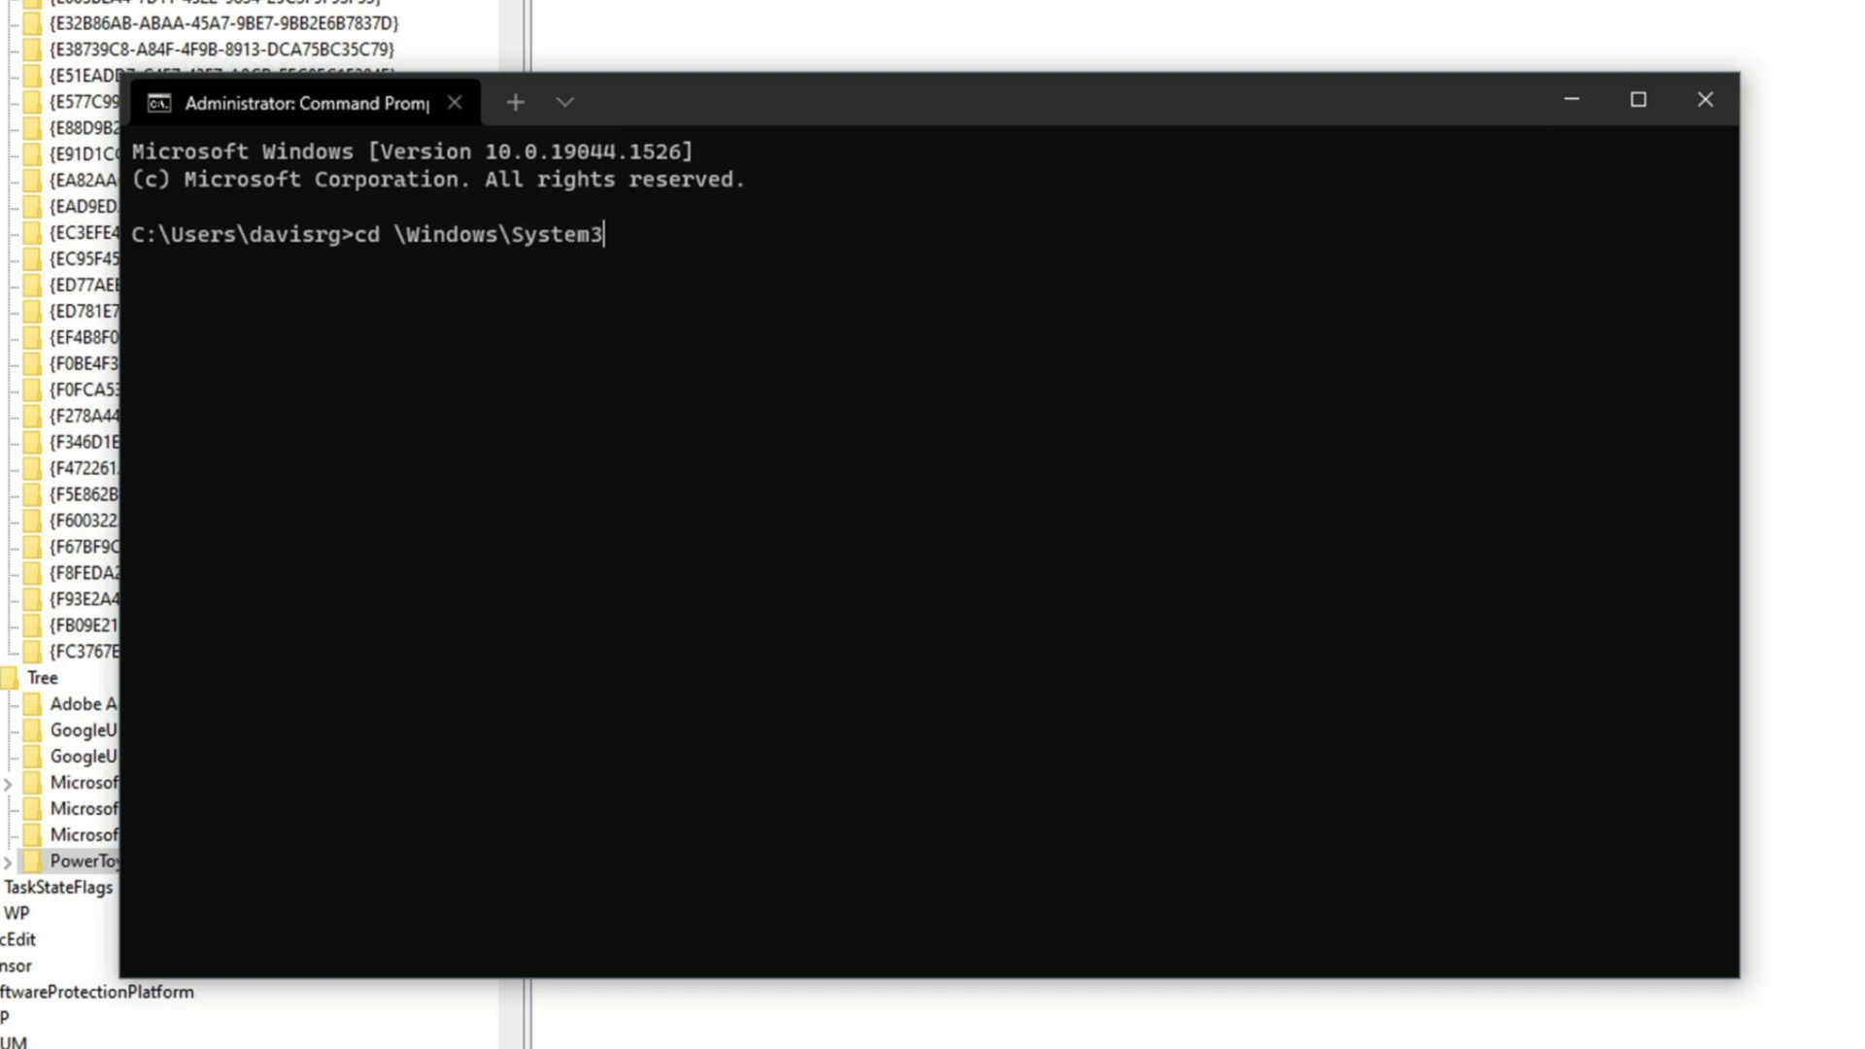
{"action": "type", "text": "2\\Tasks"}
{"action": "key", "text": "Return"}
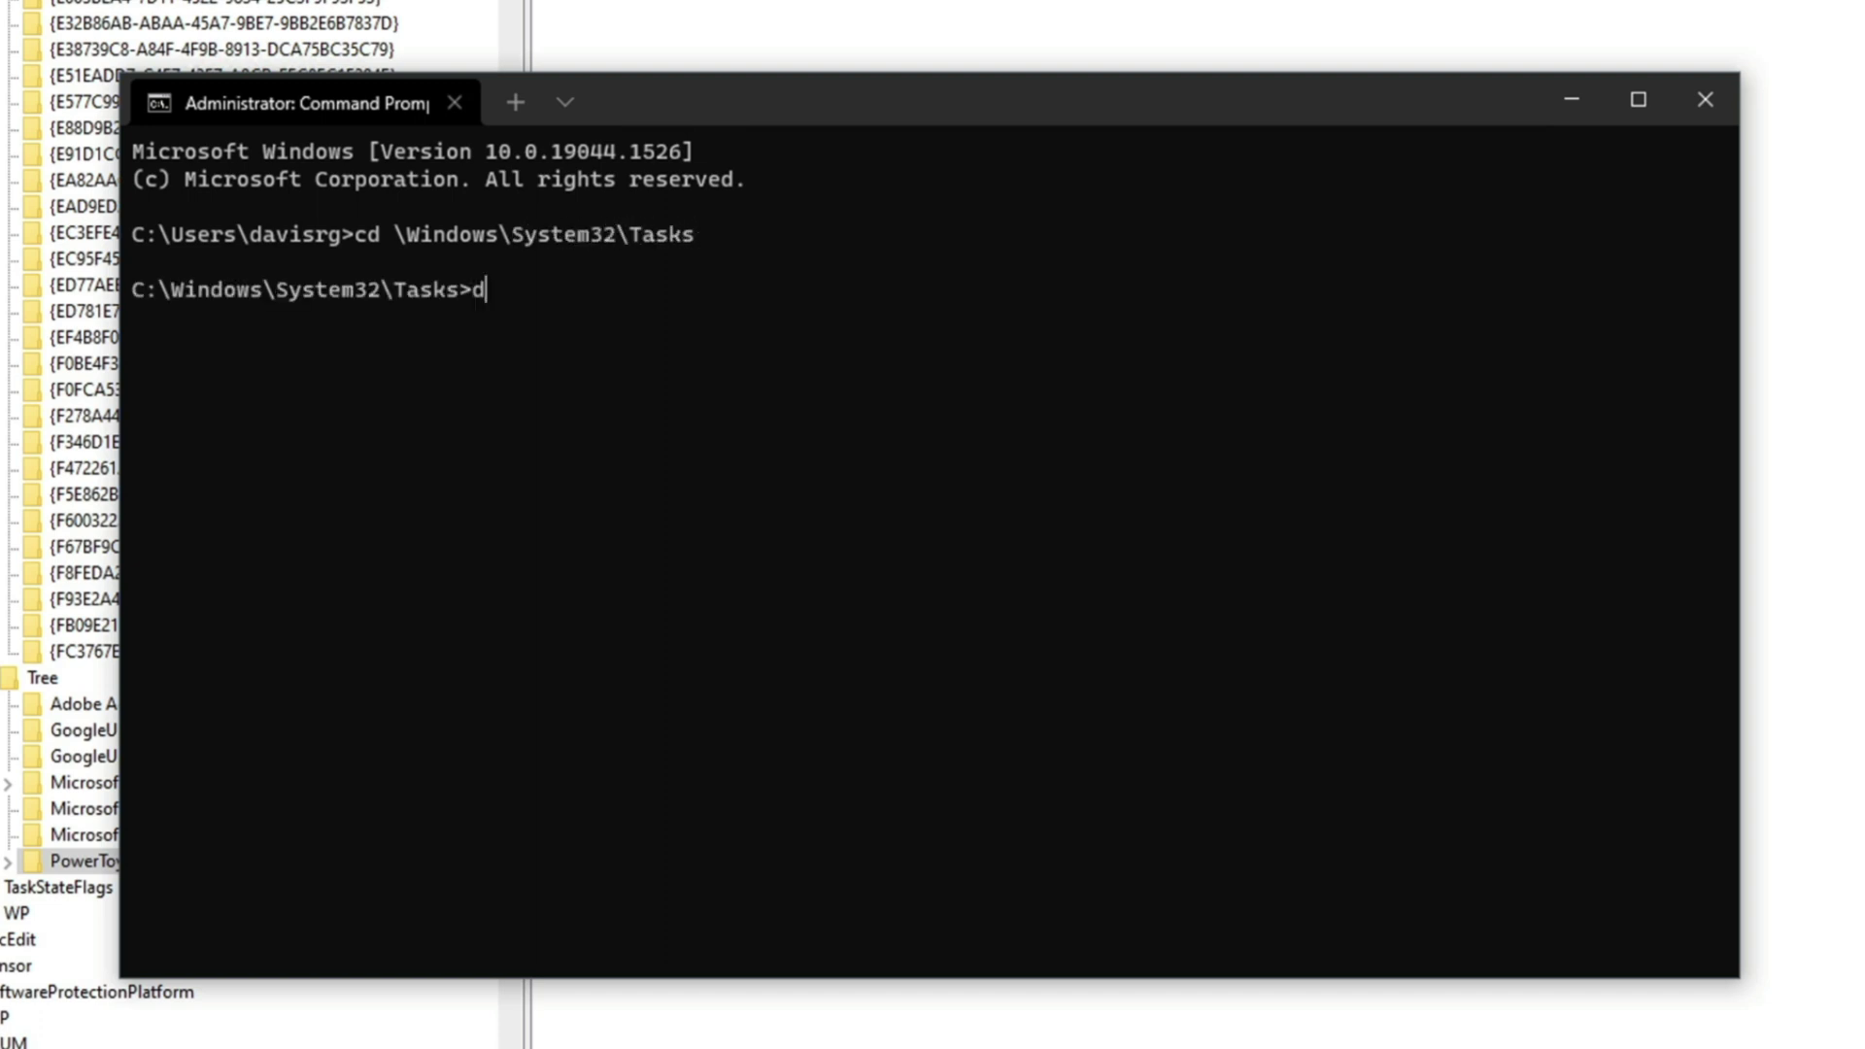
{"action": "type", "text": "dir"}
{"action": "key", "text": "Return"}
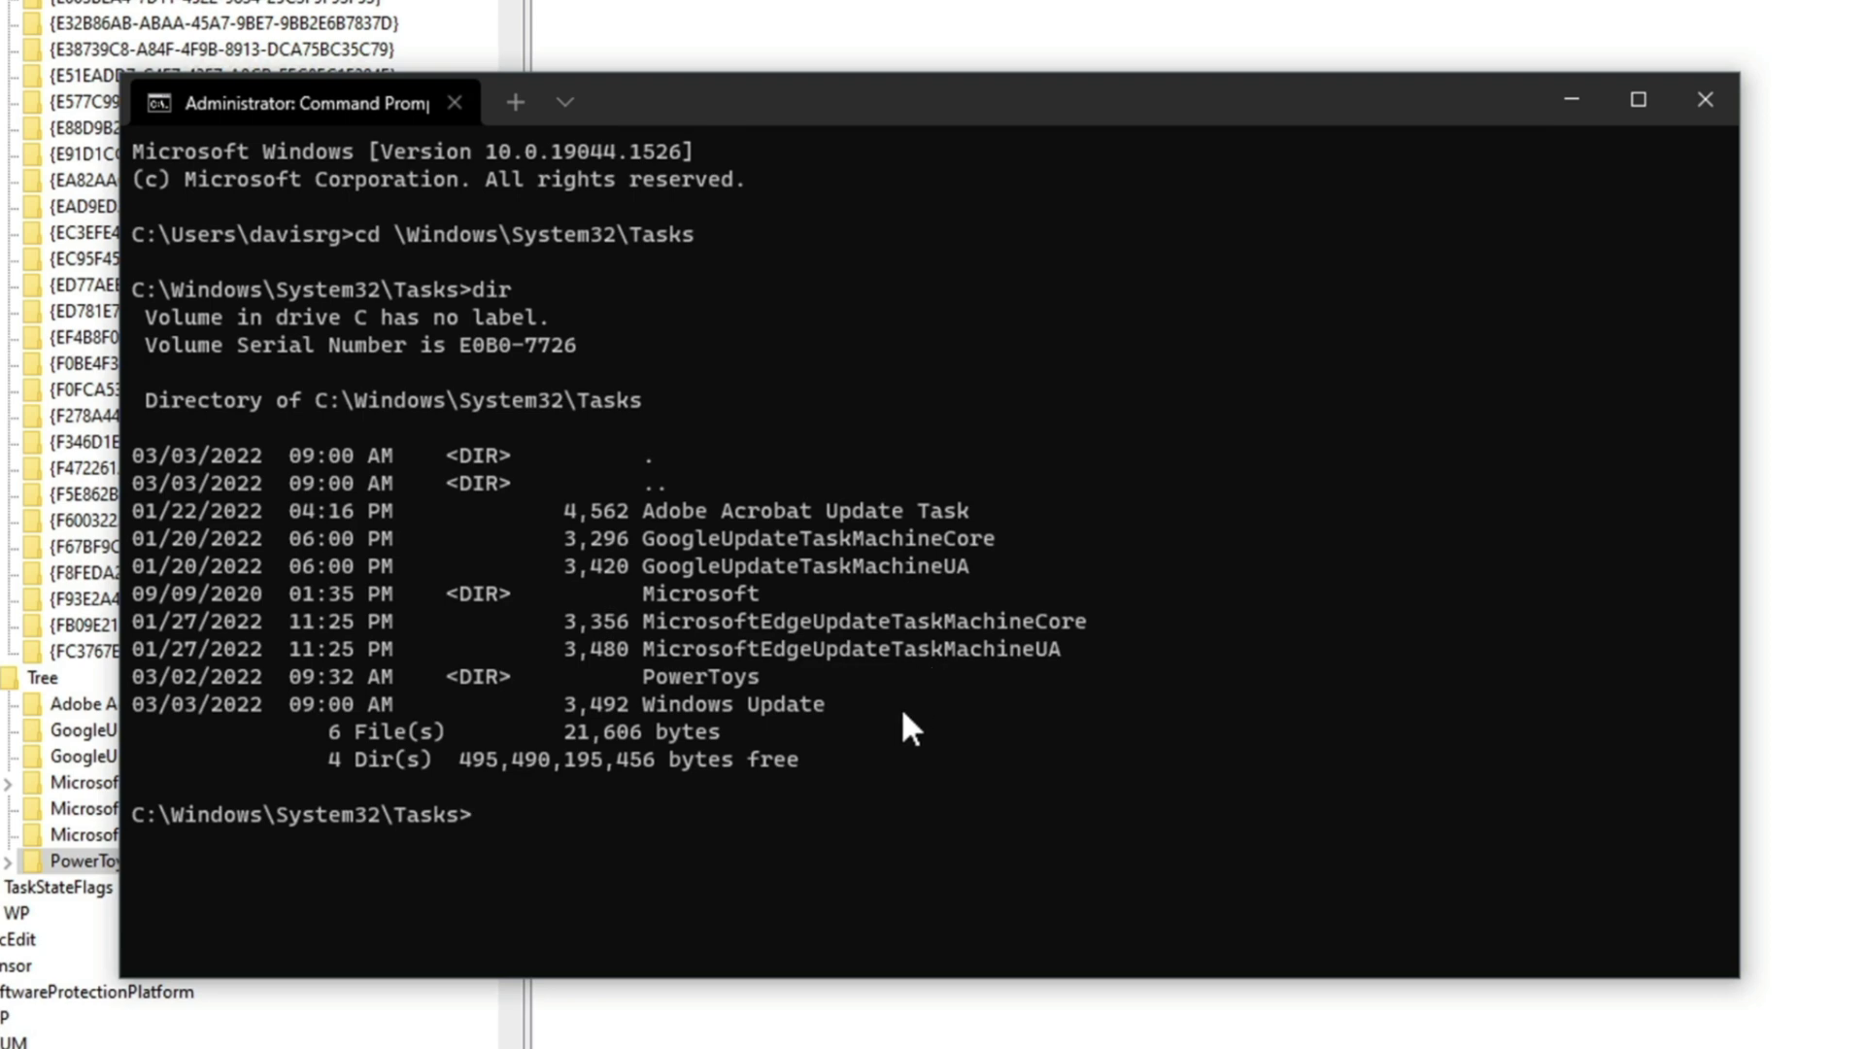
Open the Windows Update task file with notepad "Windows Update"
{"action": "triple_click", "coordinate": [896, 707]}
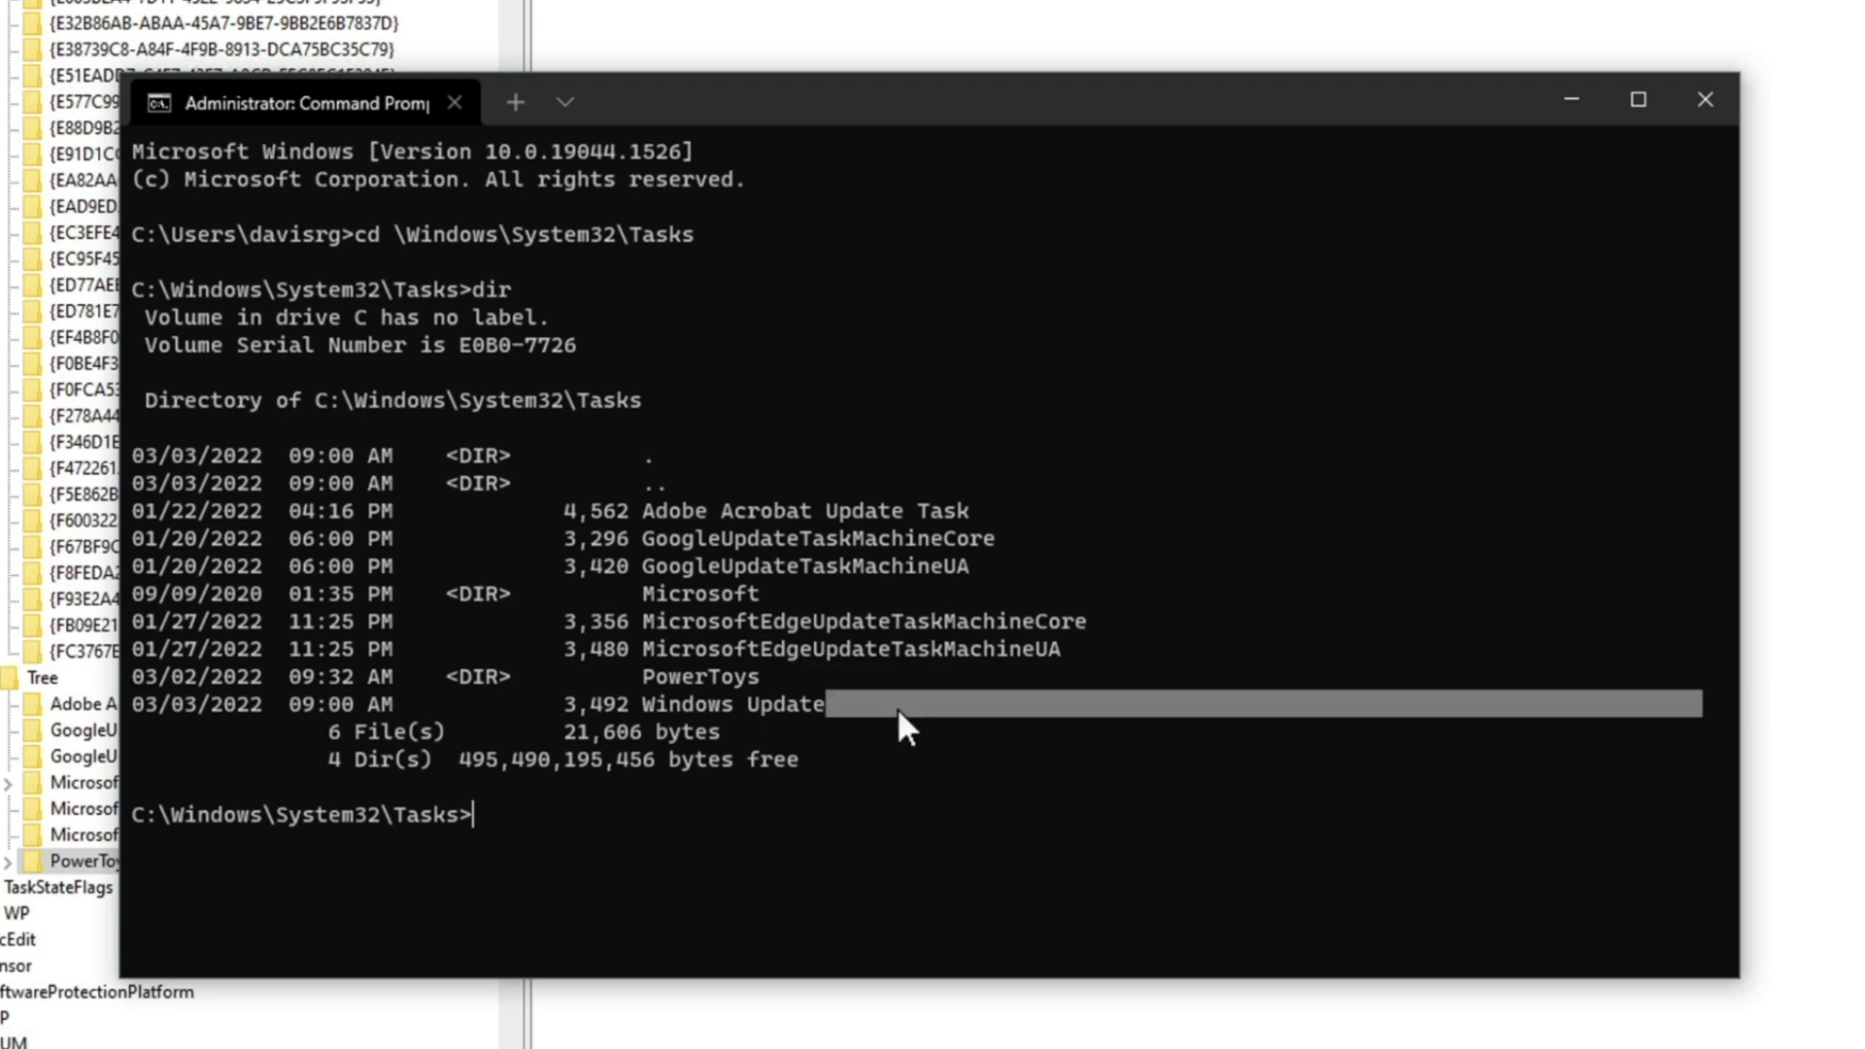
{"action": "left_click", "coordinate": [998, 847]}
{"action": "type", "text": "notepad \"Windows Update\""}
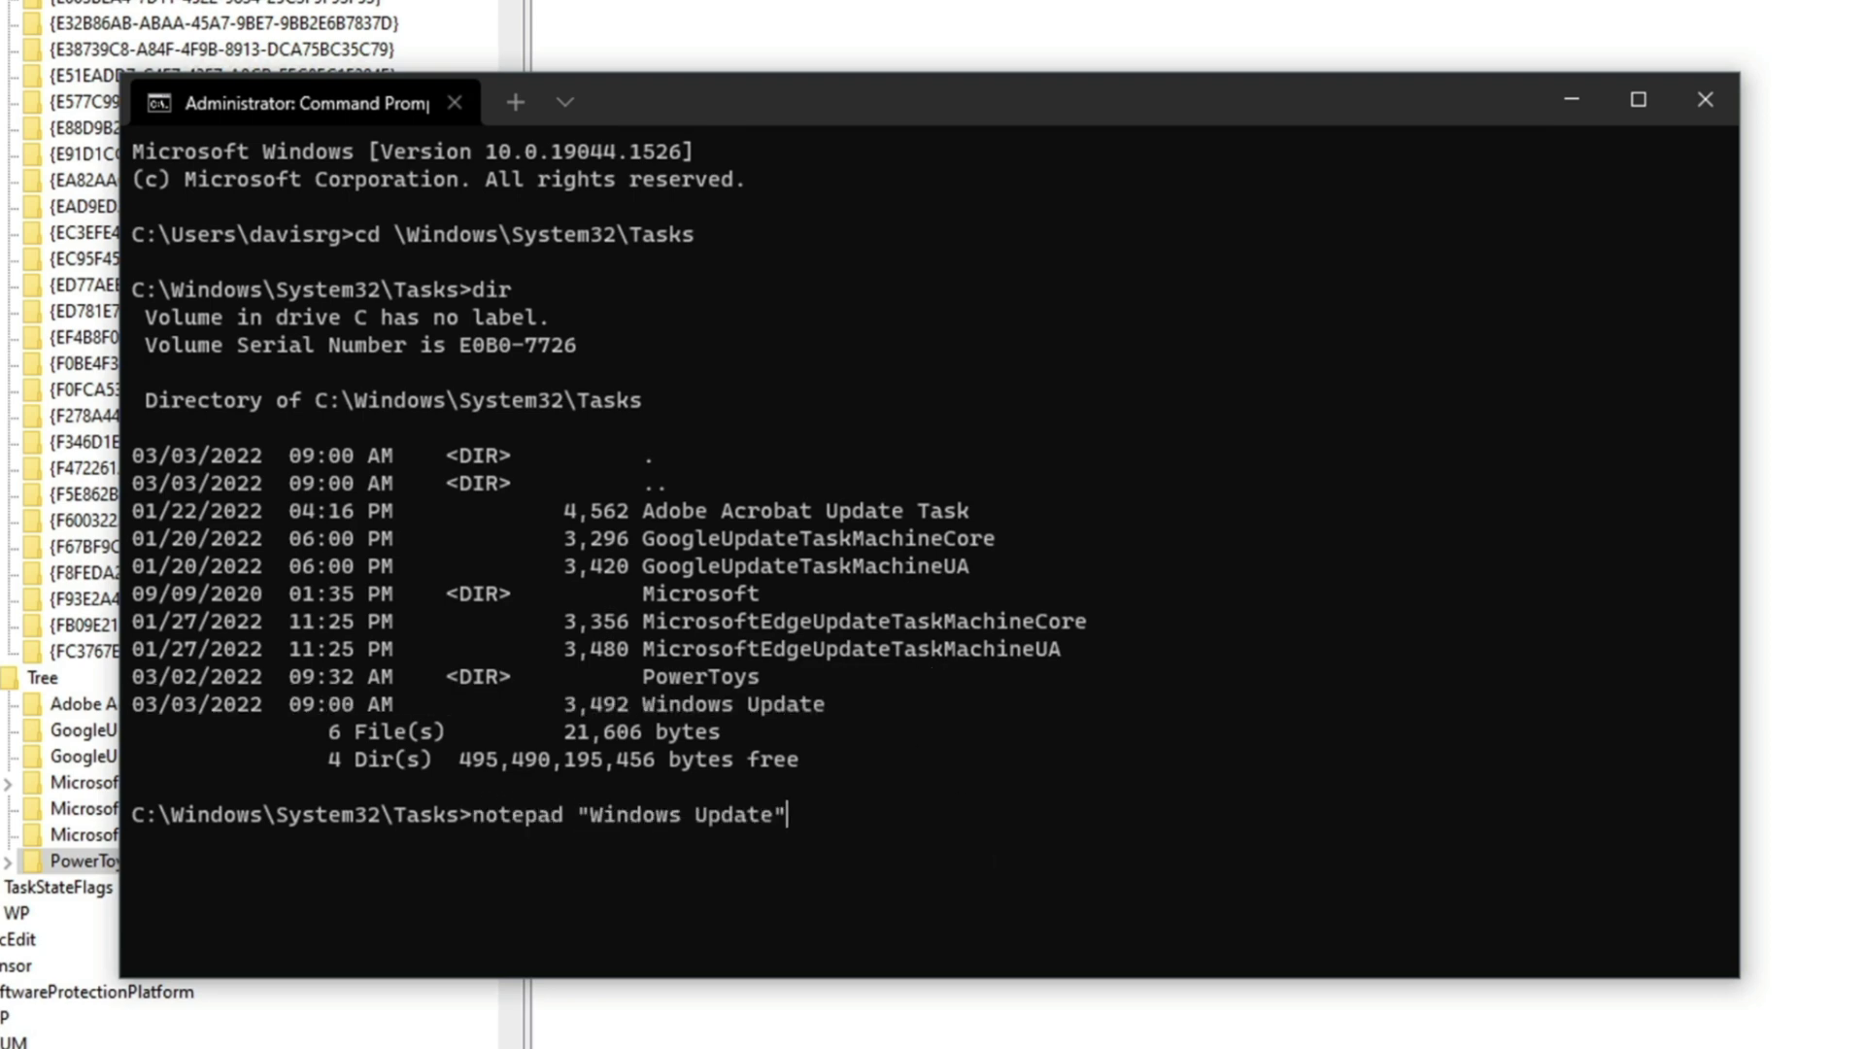
{"action": "key", "text": "Return"}
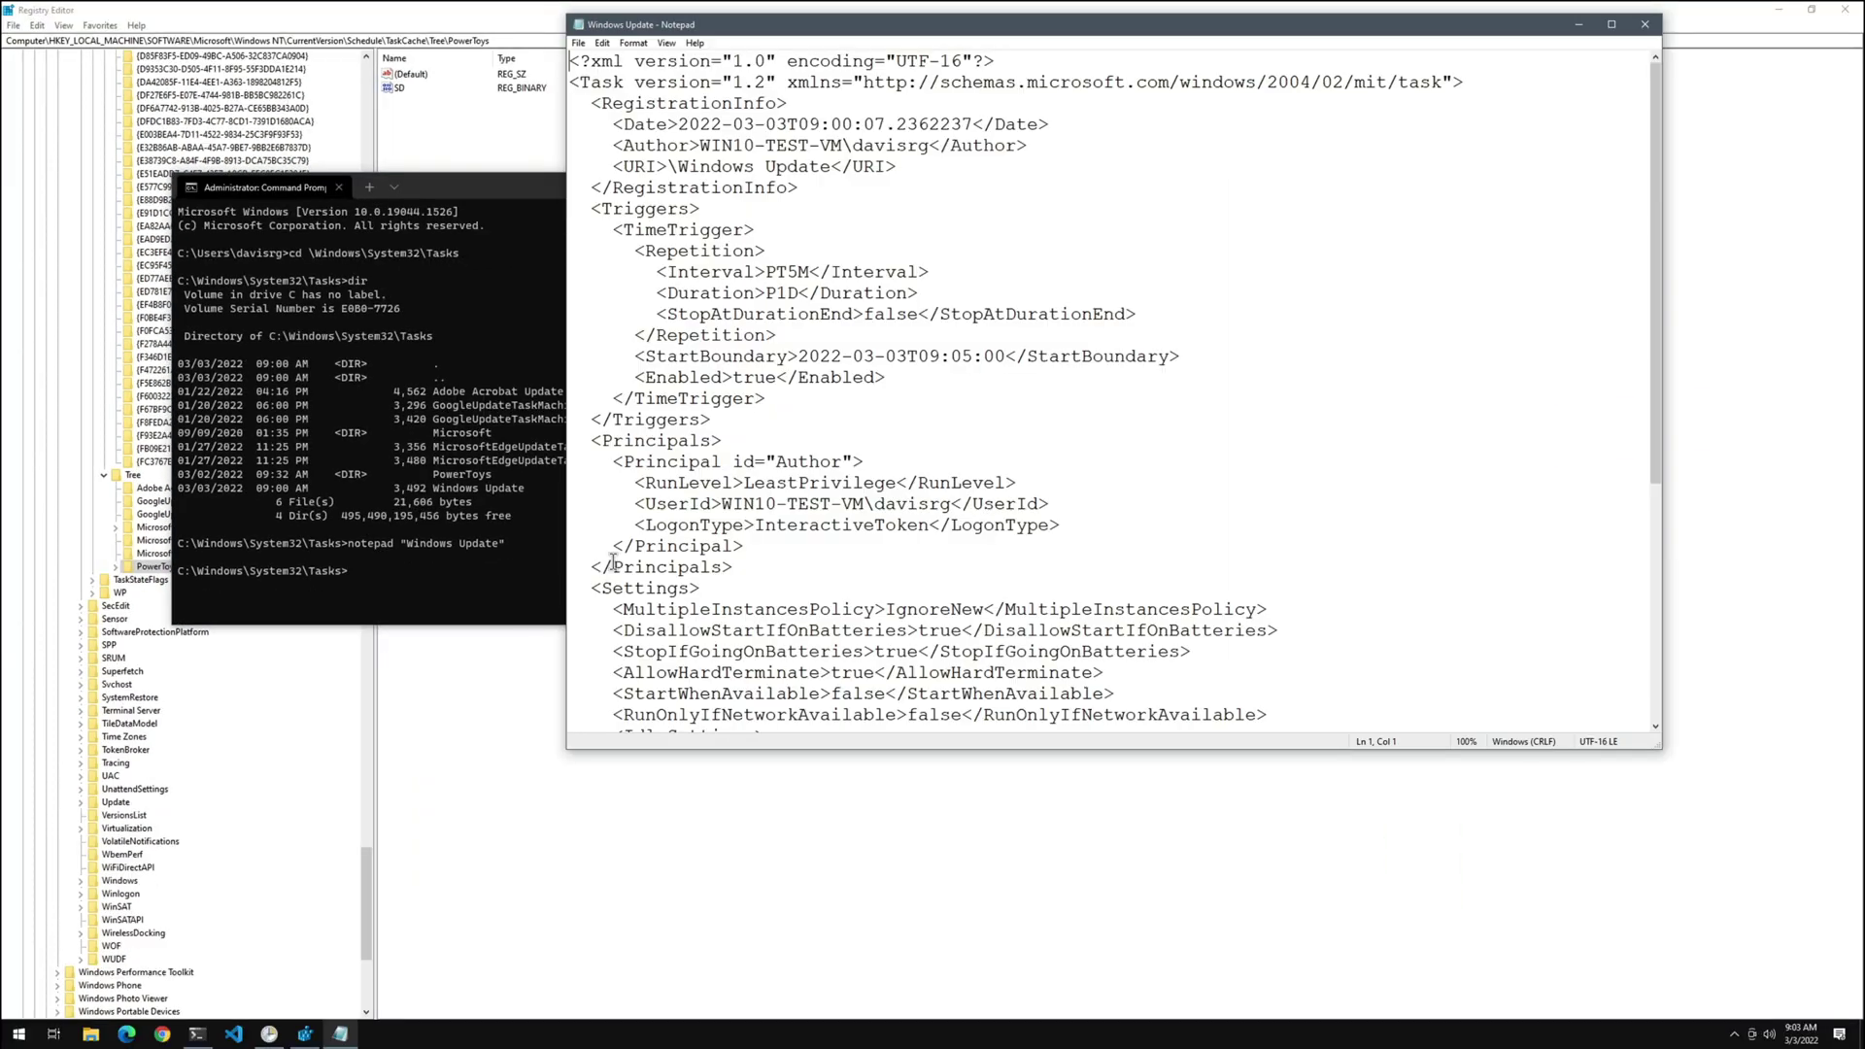
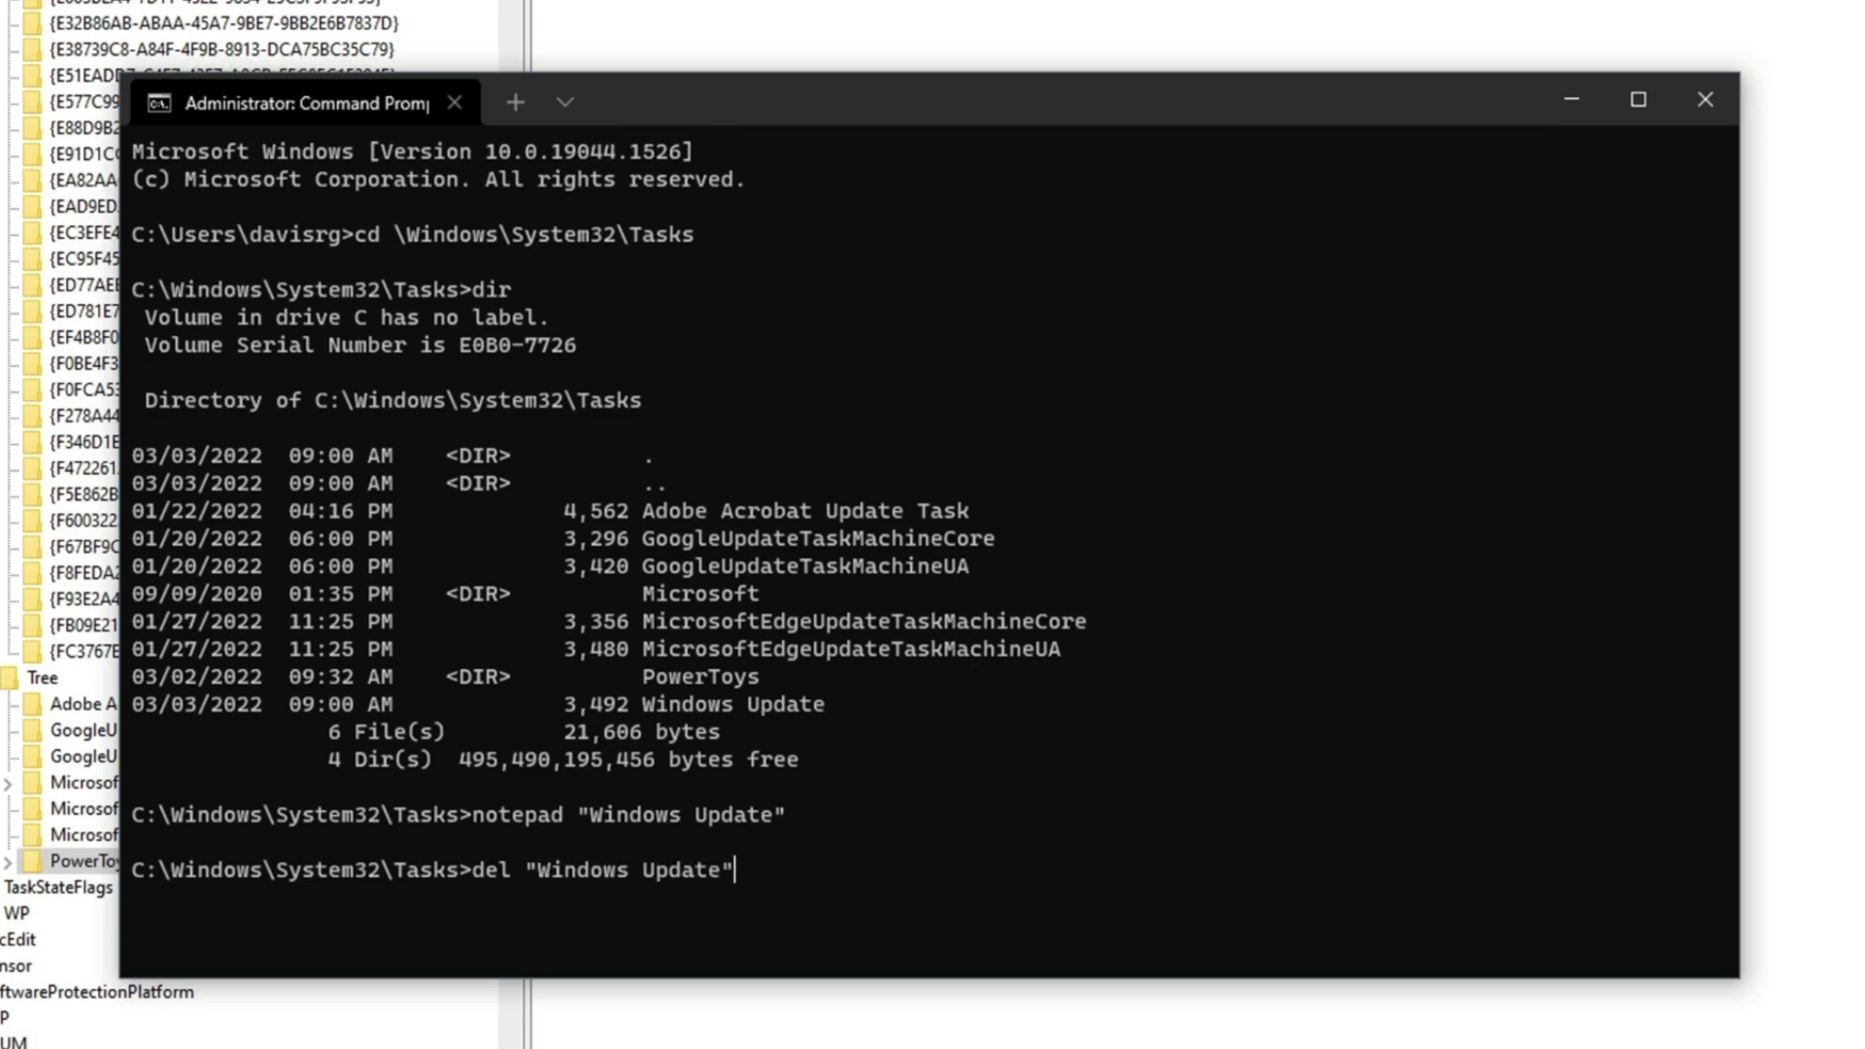
Delete the "Windows Update" task file, confirm with cls and dir, then close Command Prompt and show the desktop
{"action": "key", "text": "Return"}
{"action": "type", "text": "cls"}
{"action": "key", "text": "Return"}
{"action": "type", "text": "dir"}
{"action": "key", "text": "Return"}
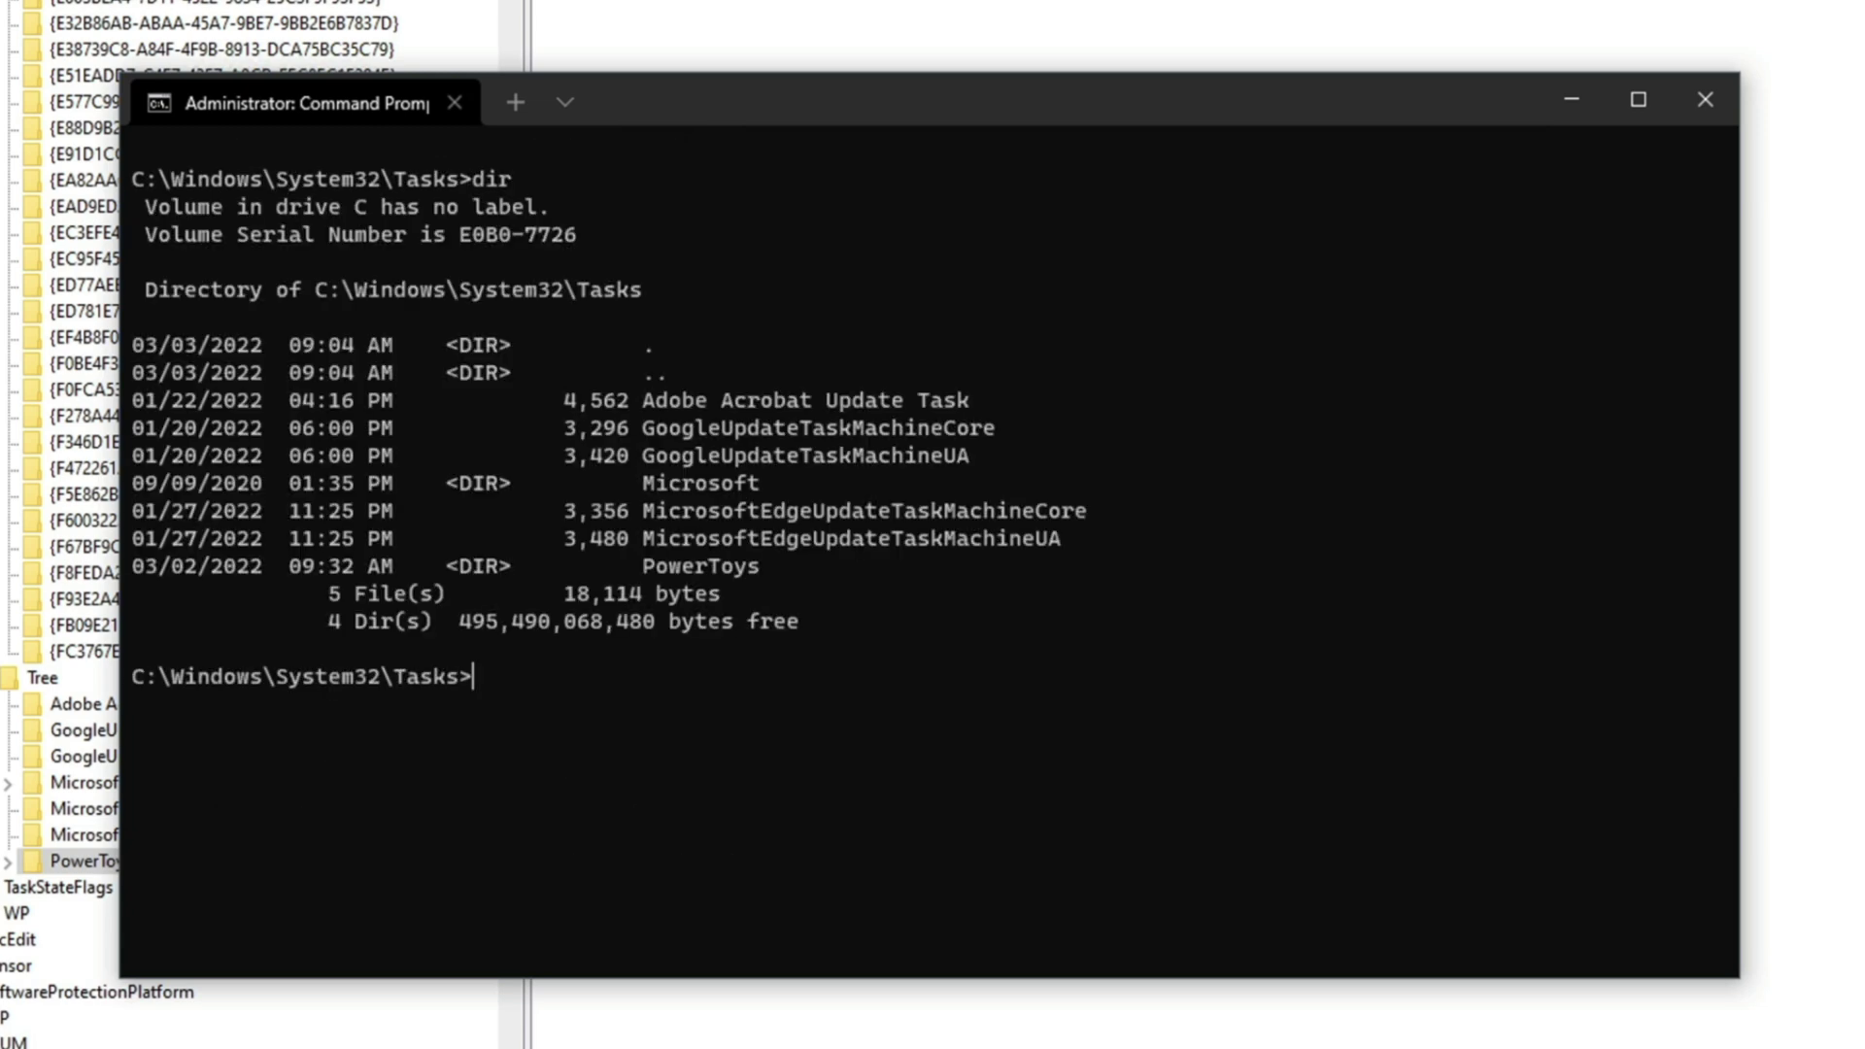
{"action": "left_click", "coordinate": [1726, 109]}
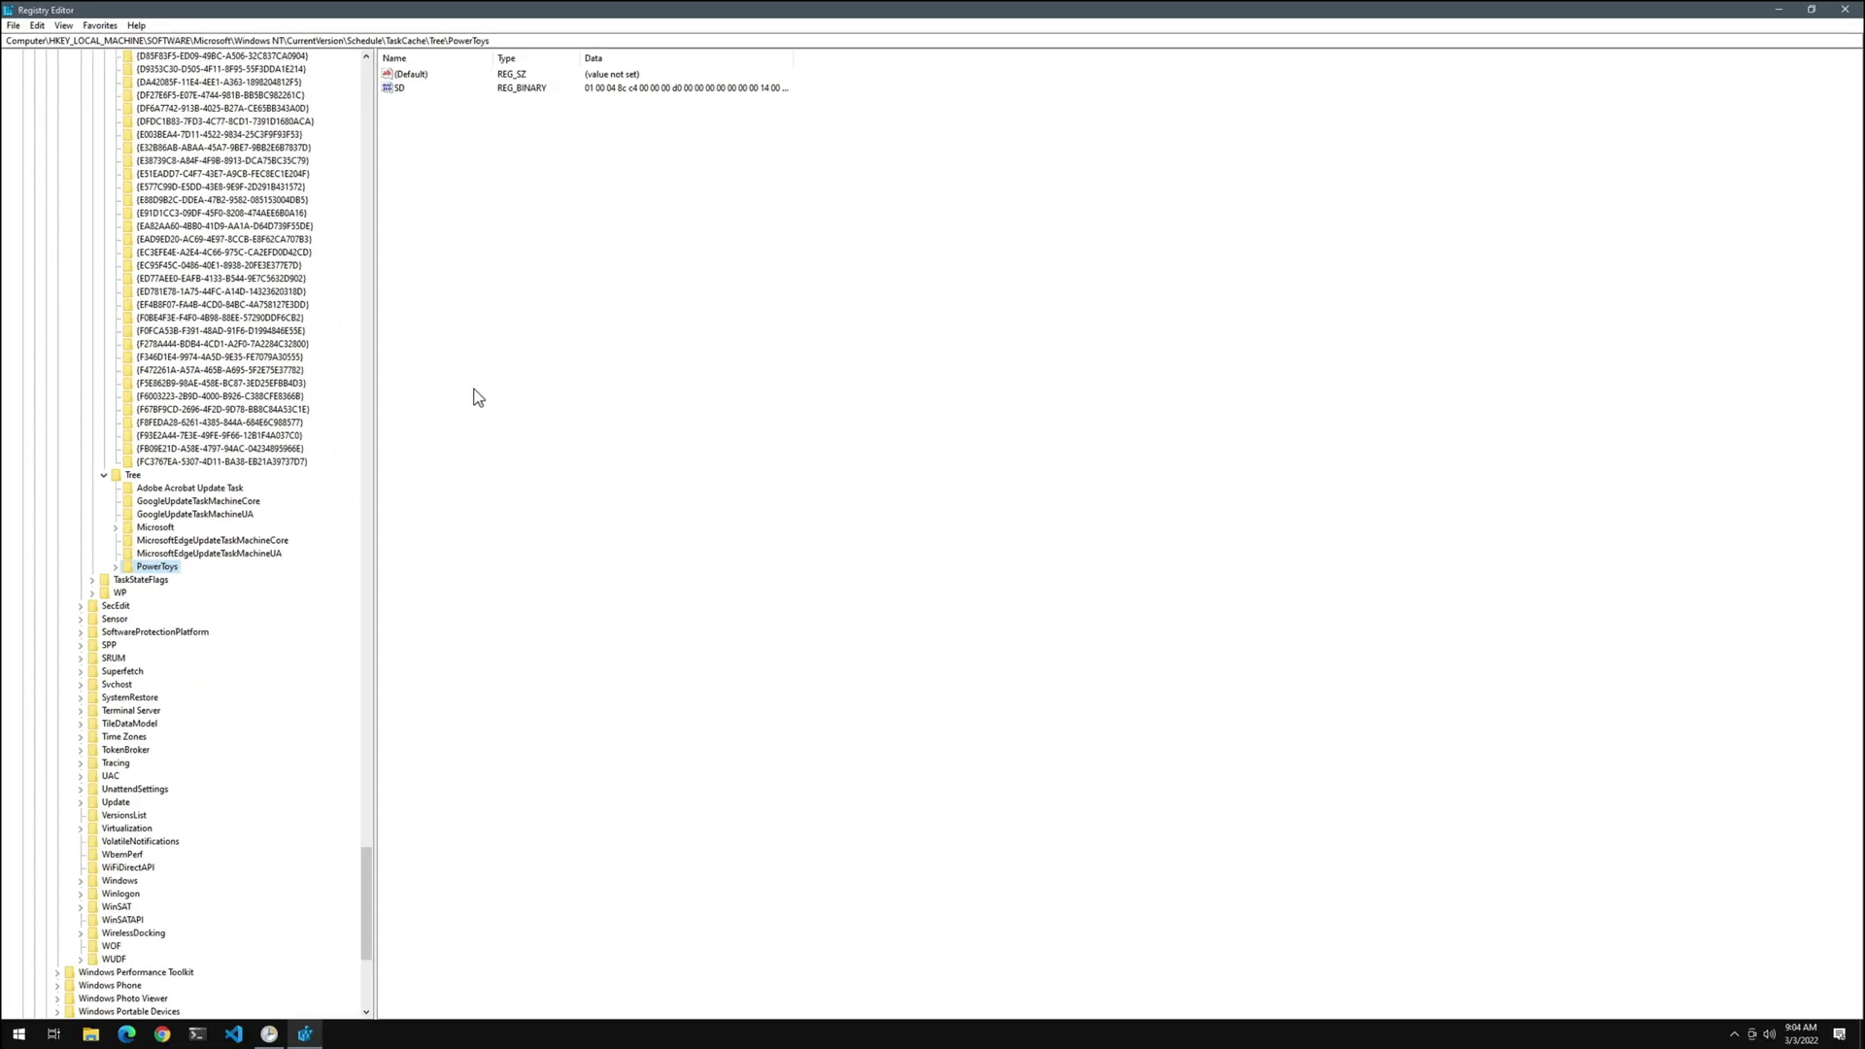
{"action": "key", "text": "super+d"}
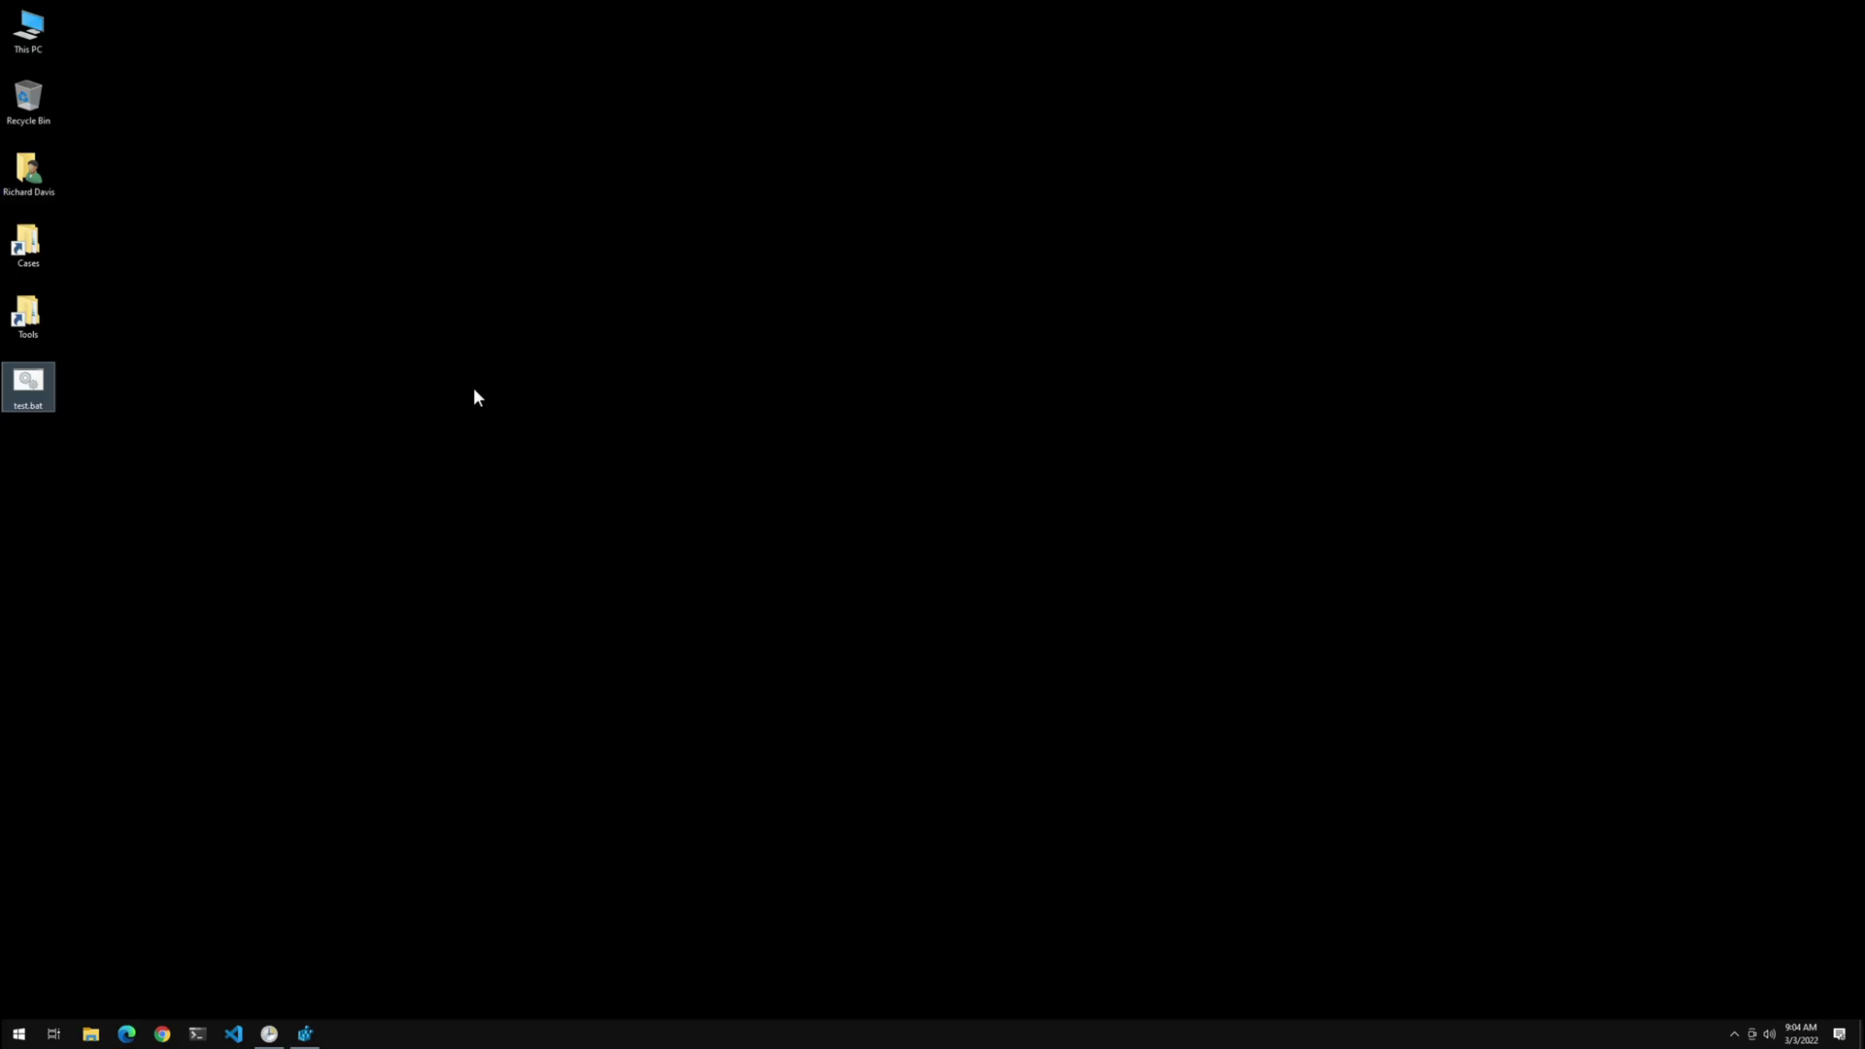
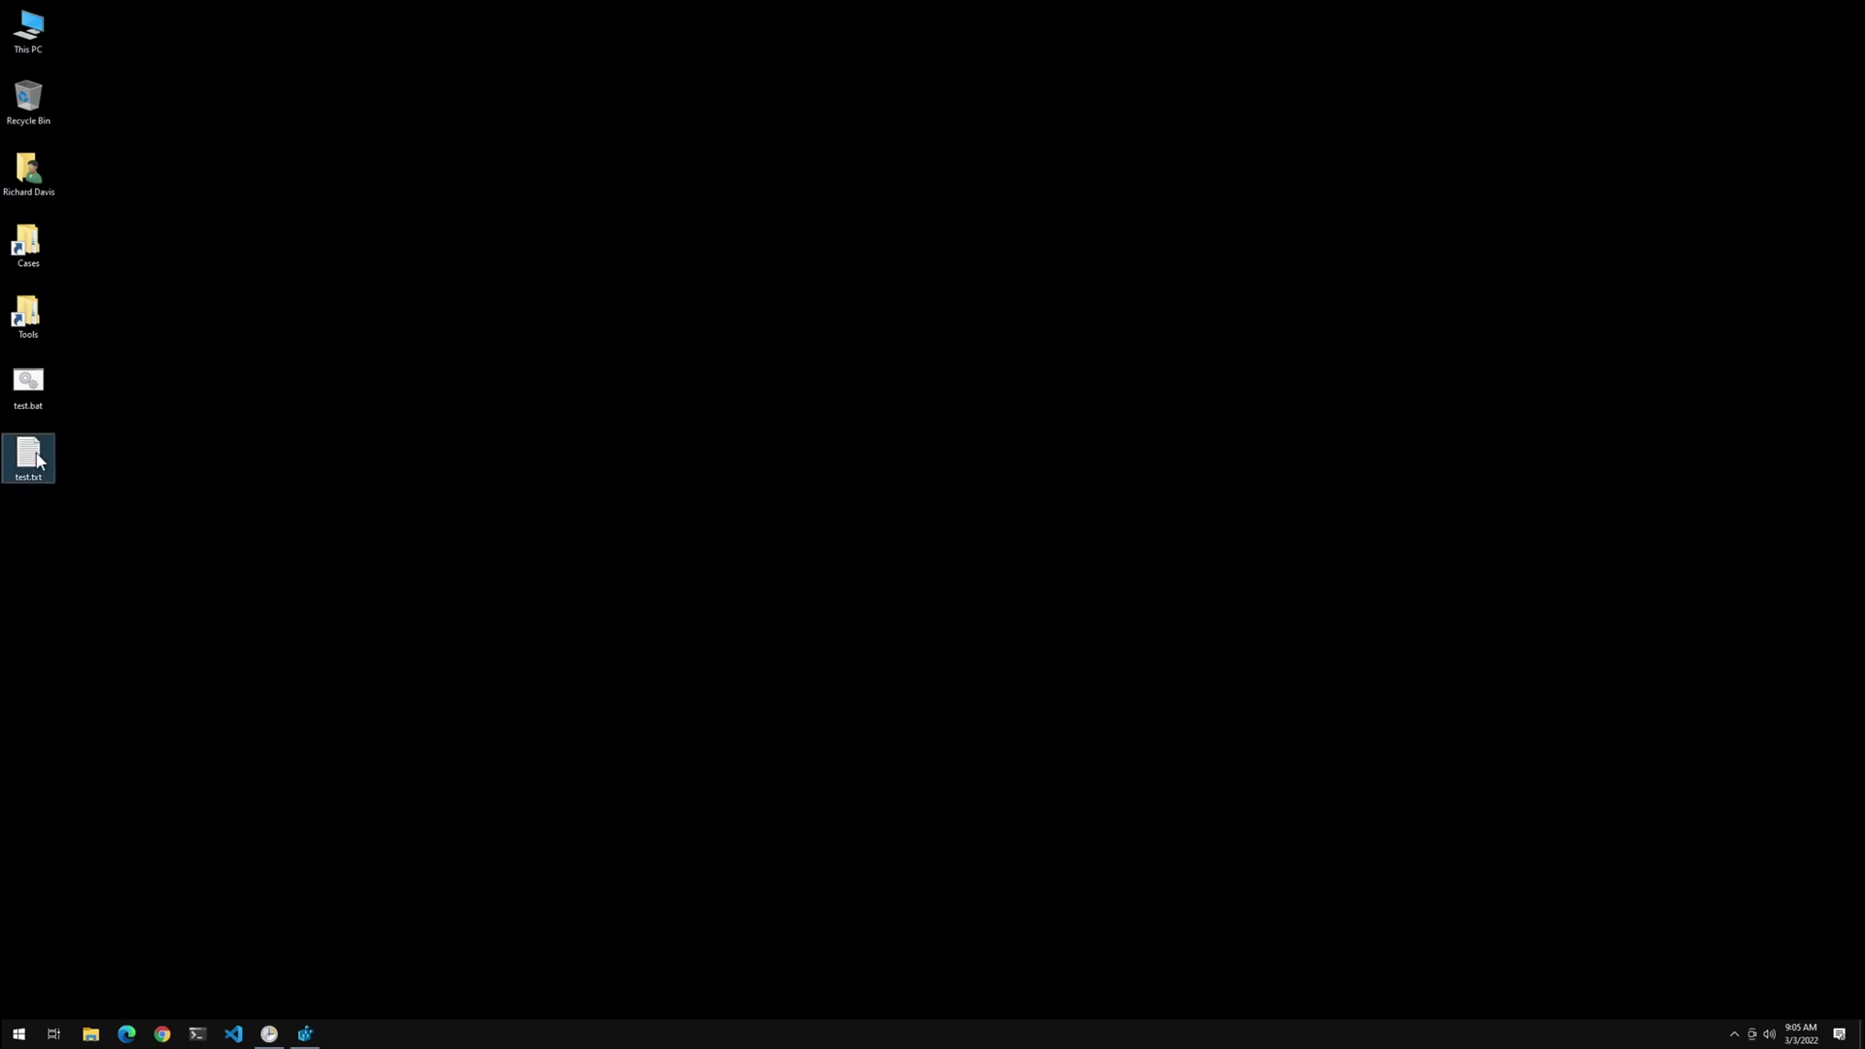
{"action": "mouse_move", "coordinate": [39, 462]}
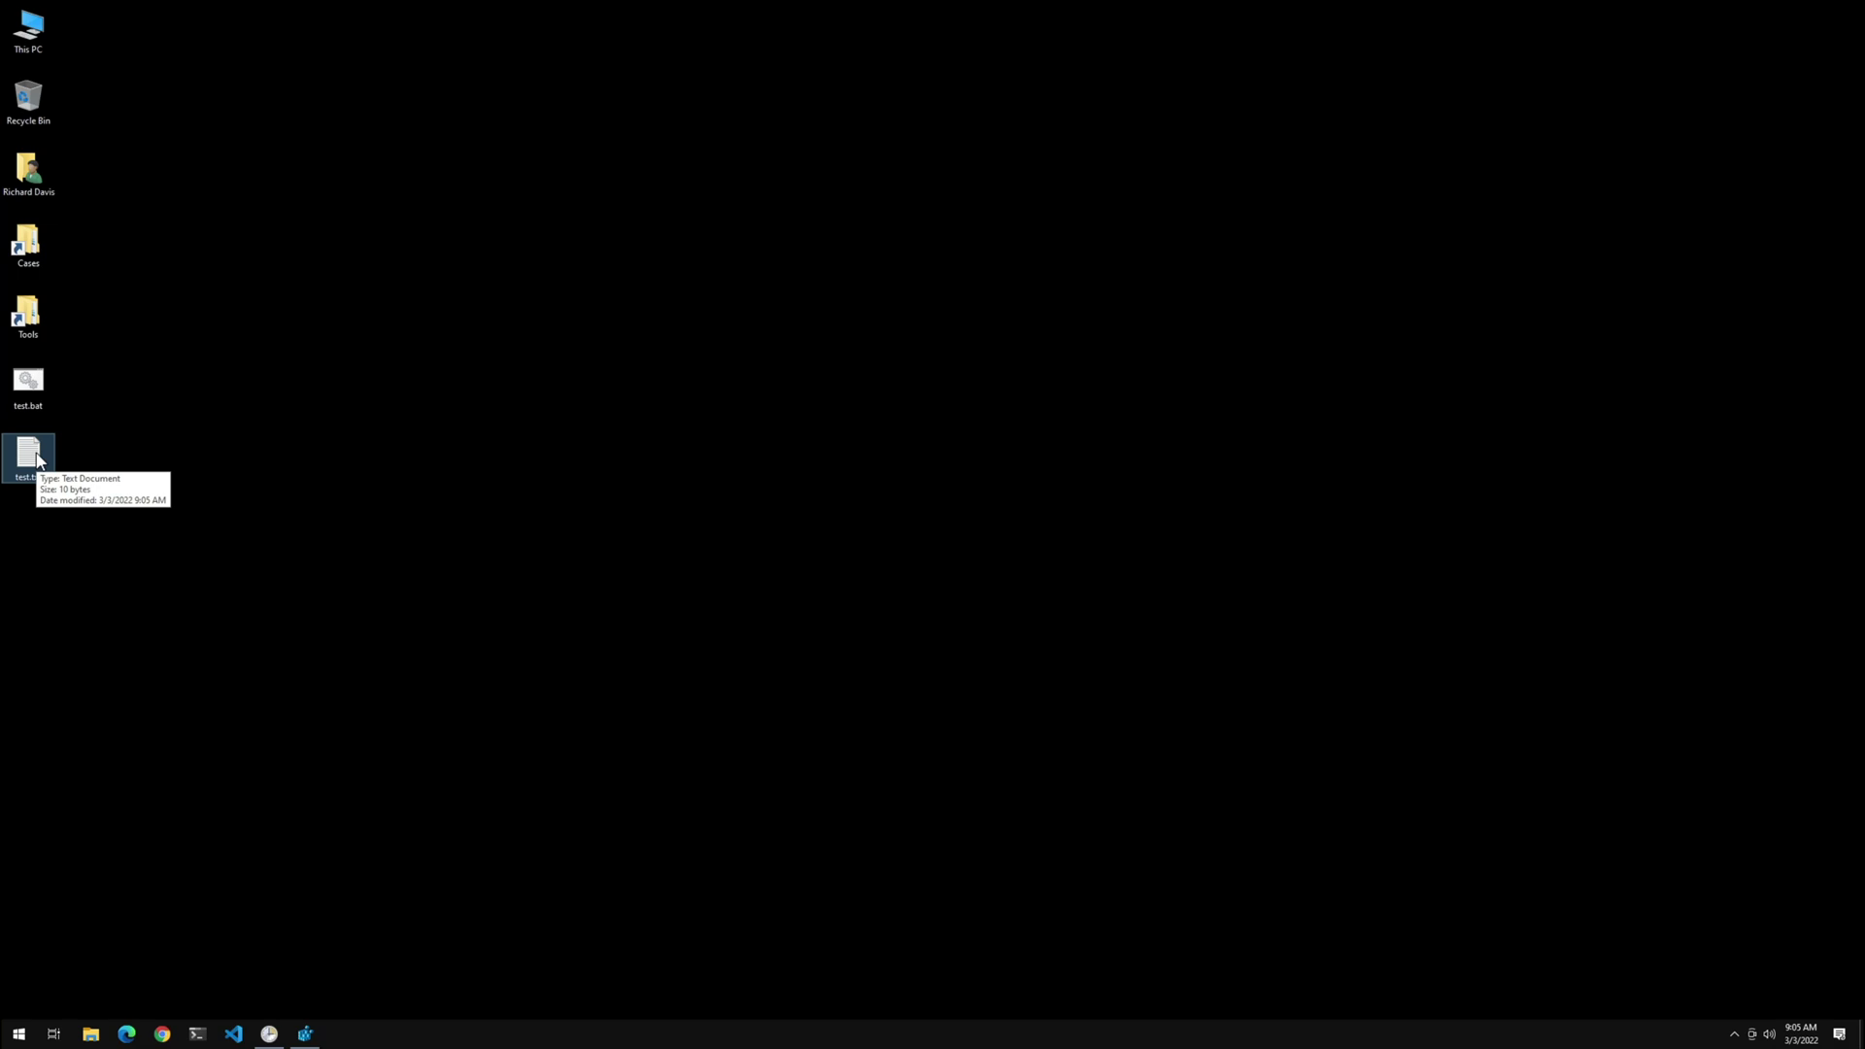
{"action": "double_click", "coordinate": [39, 462]}
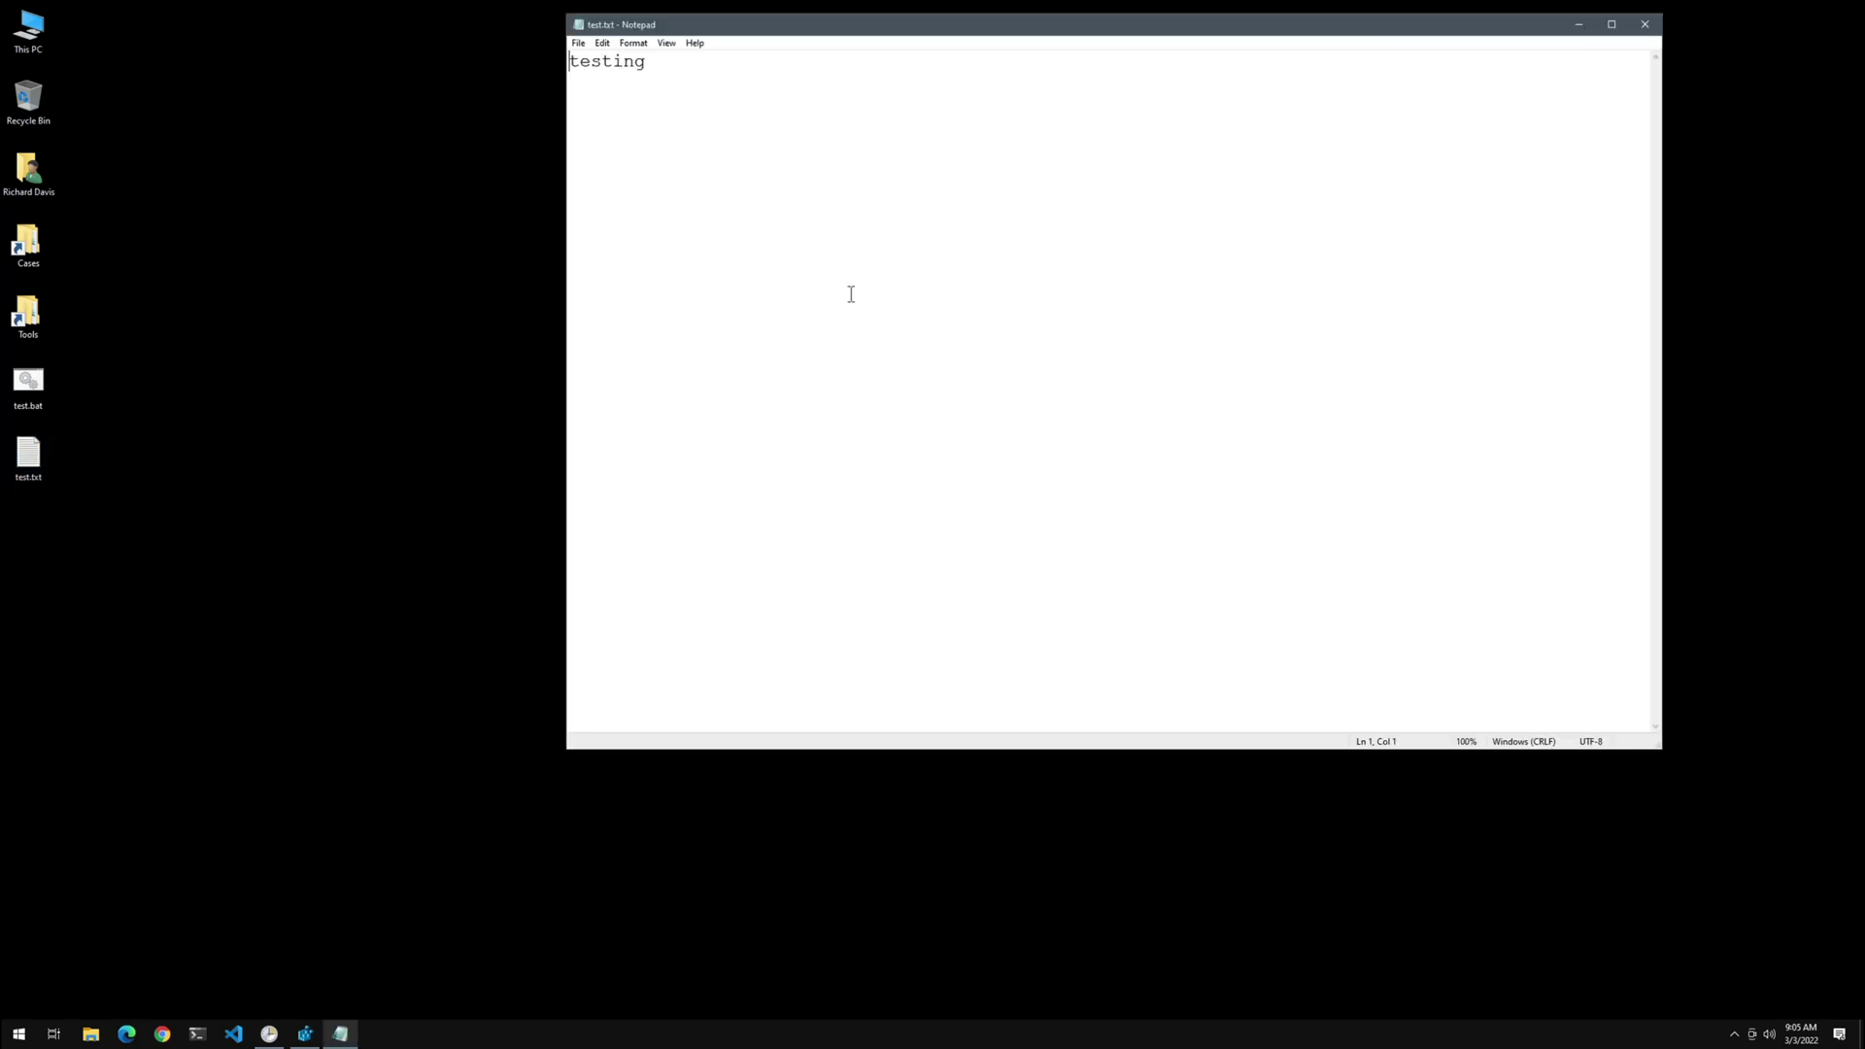
{"action": "left_click", "coordinate": [810, 137]}
{"action": "left_click_drag", "start_coordinate": [810, 137], "coordinate": [519, 5]}
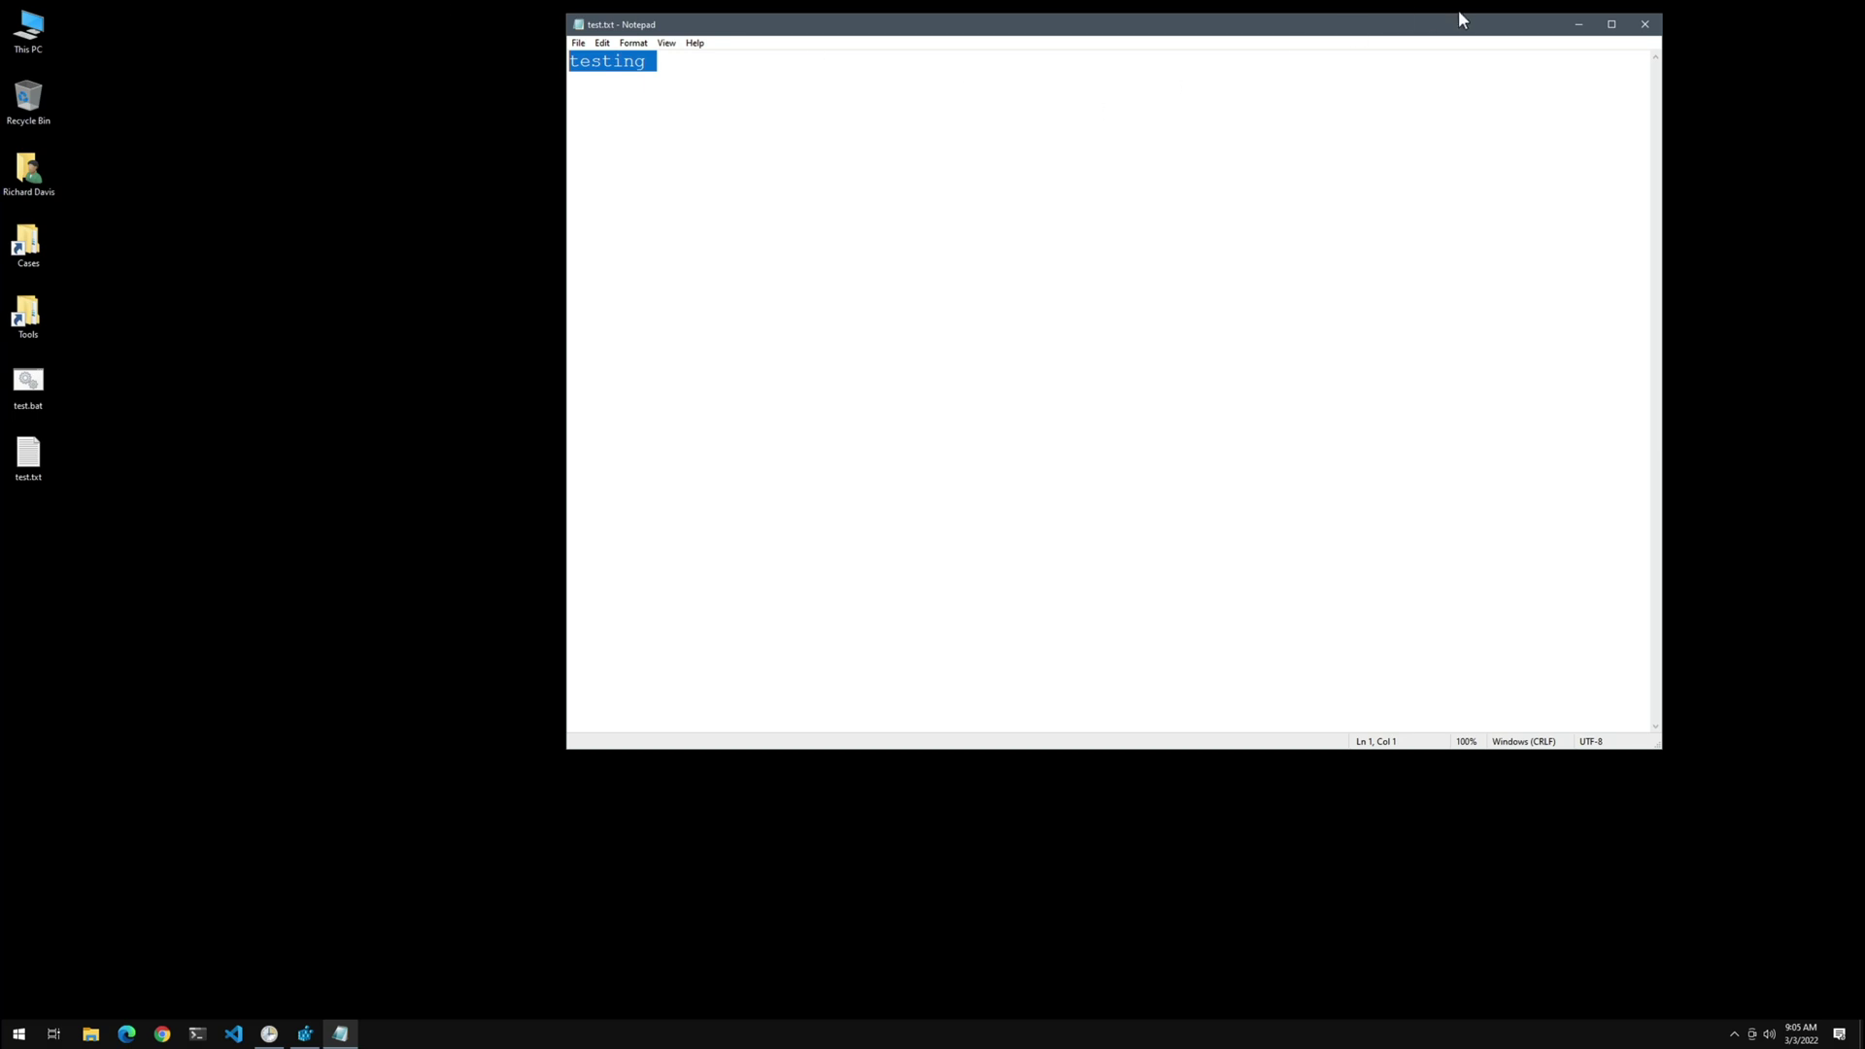
{"action": "left_click", "coordinate": [1650, 26]}
{"action": "left_click", "coordinate": [41, 587]}
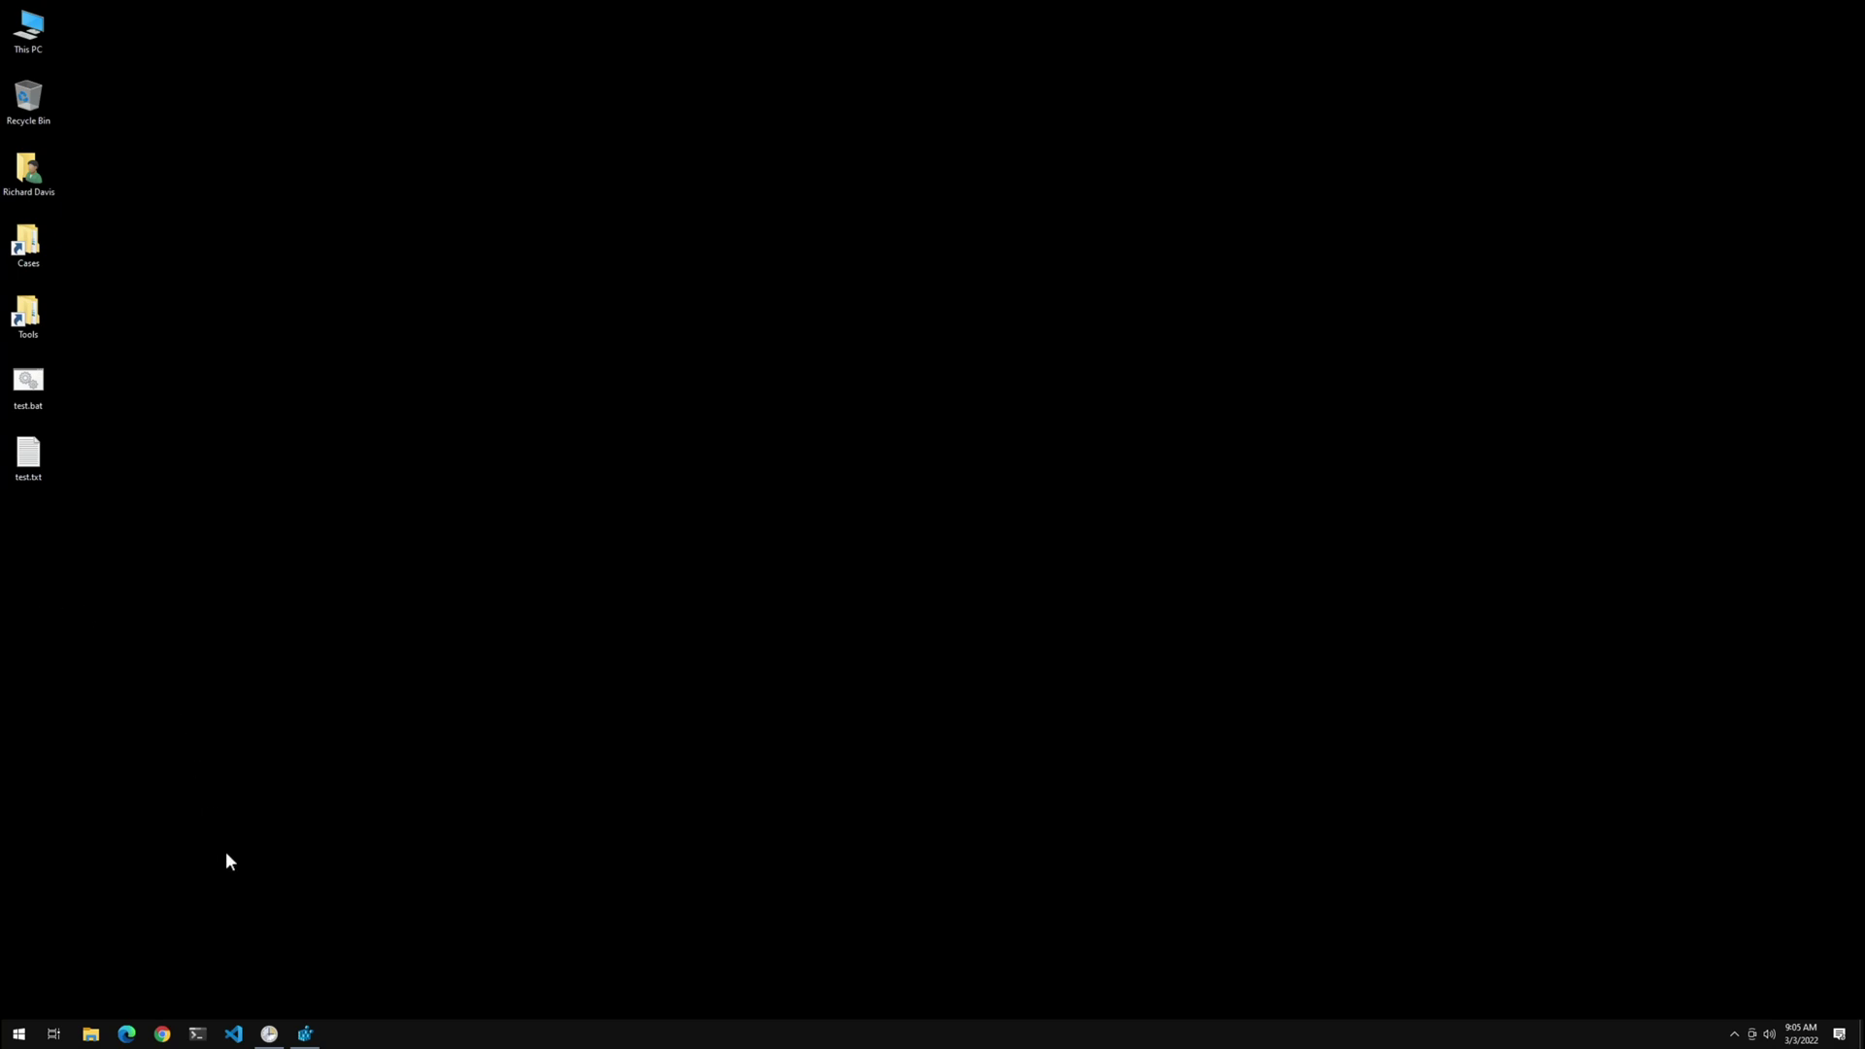
Refresh Task Scheduler's task list to confirm Windows Update is gone, then switch to Registry Editor
{"action": "left_click", "coordinate": [268, 1032]}
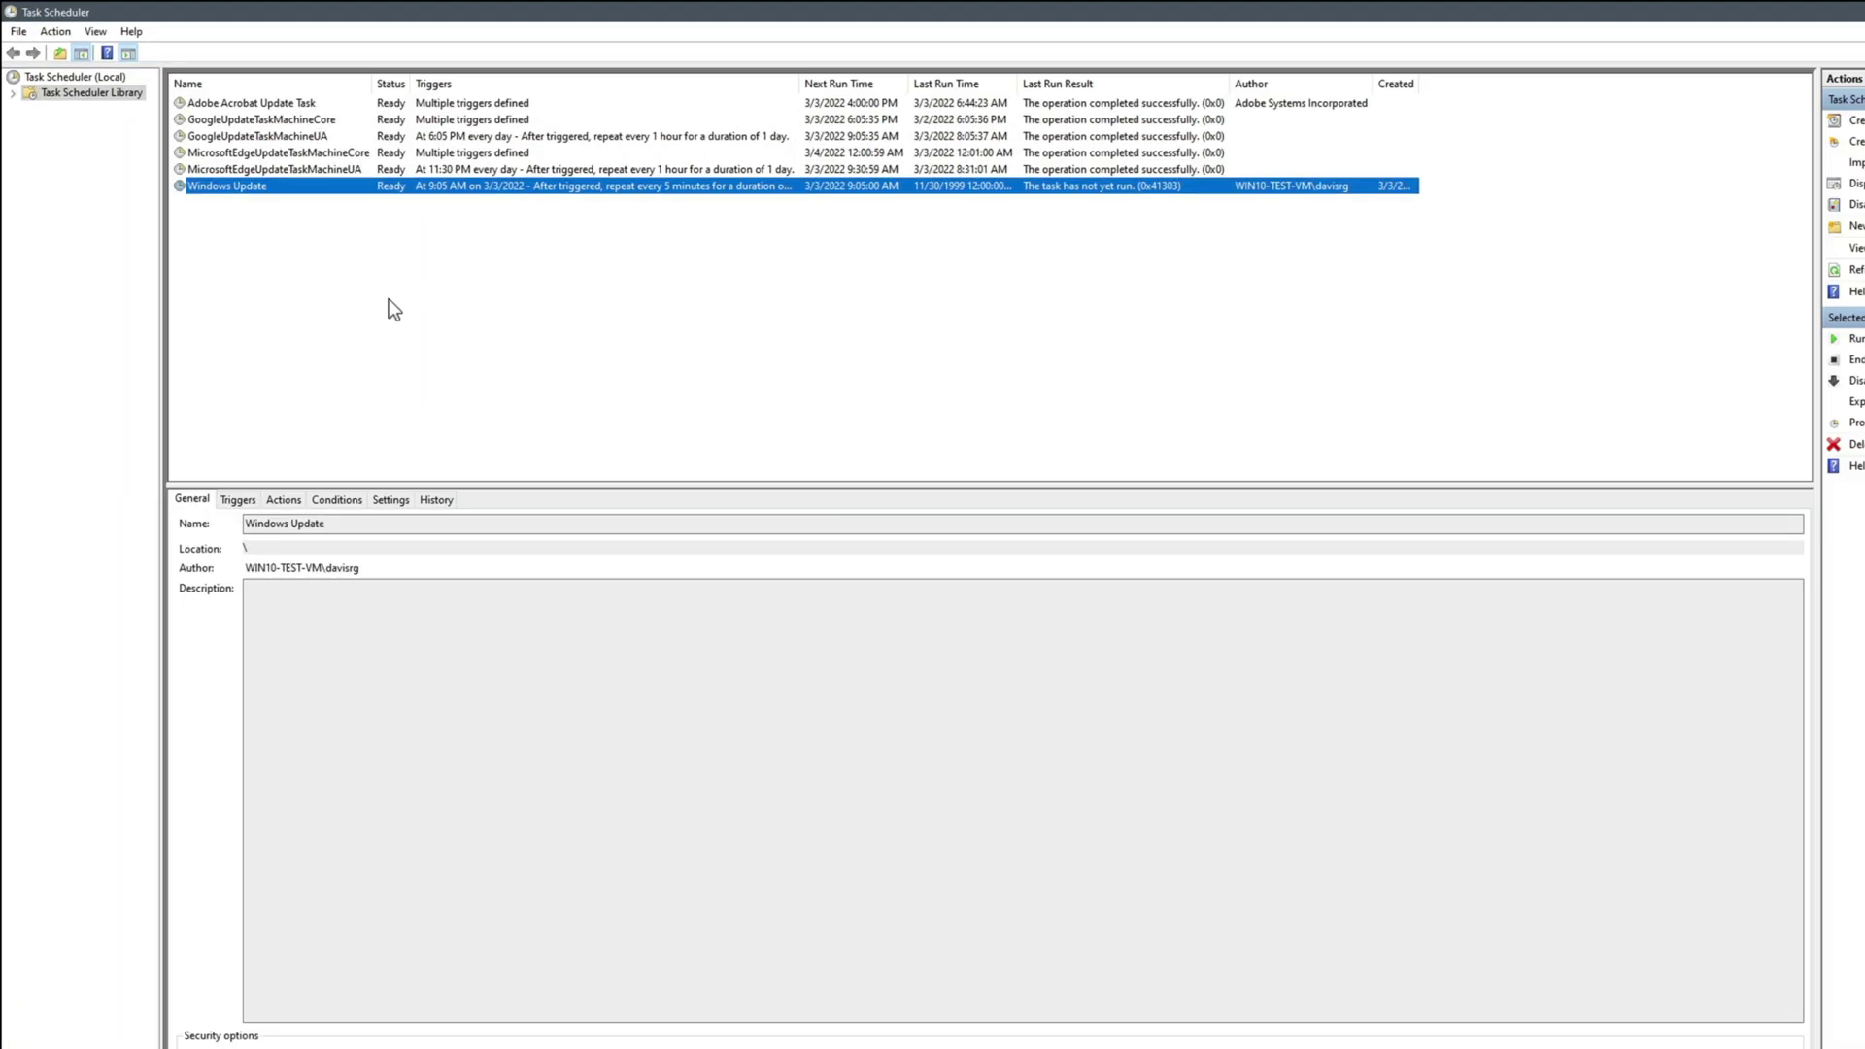
{"action": "left_click", "coordinate": [389, 300]}
{"action": "left_click", "coordinate": [54, 31]}
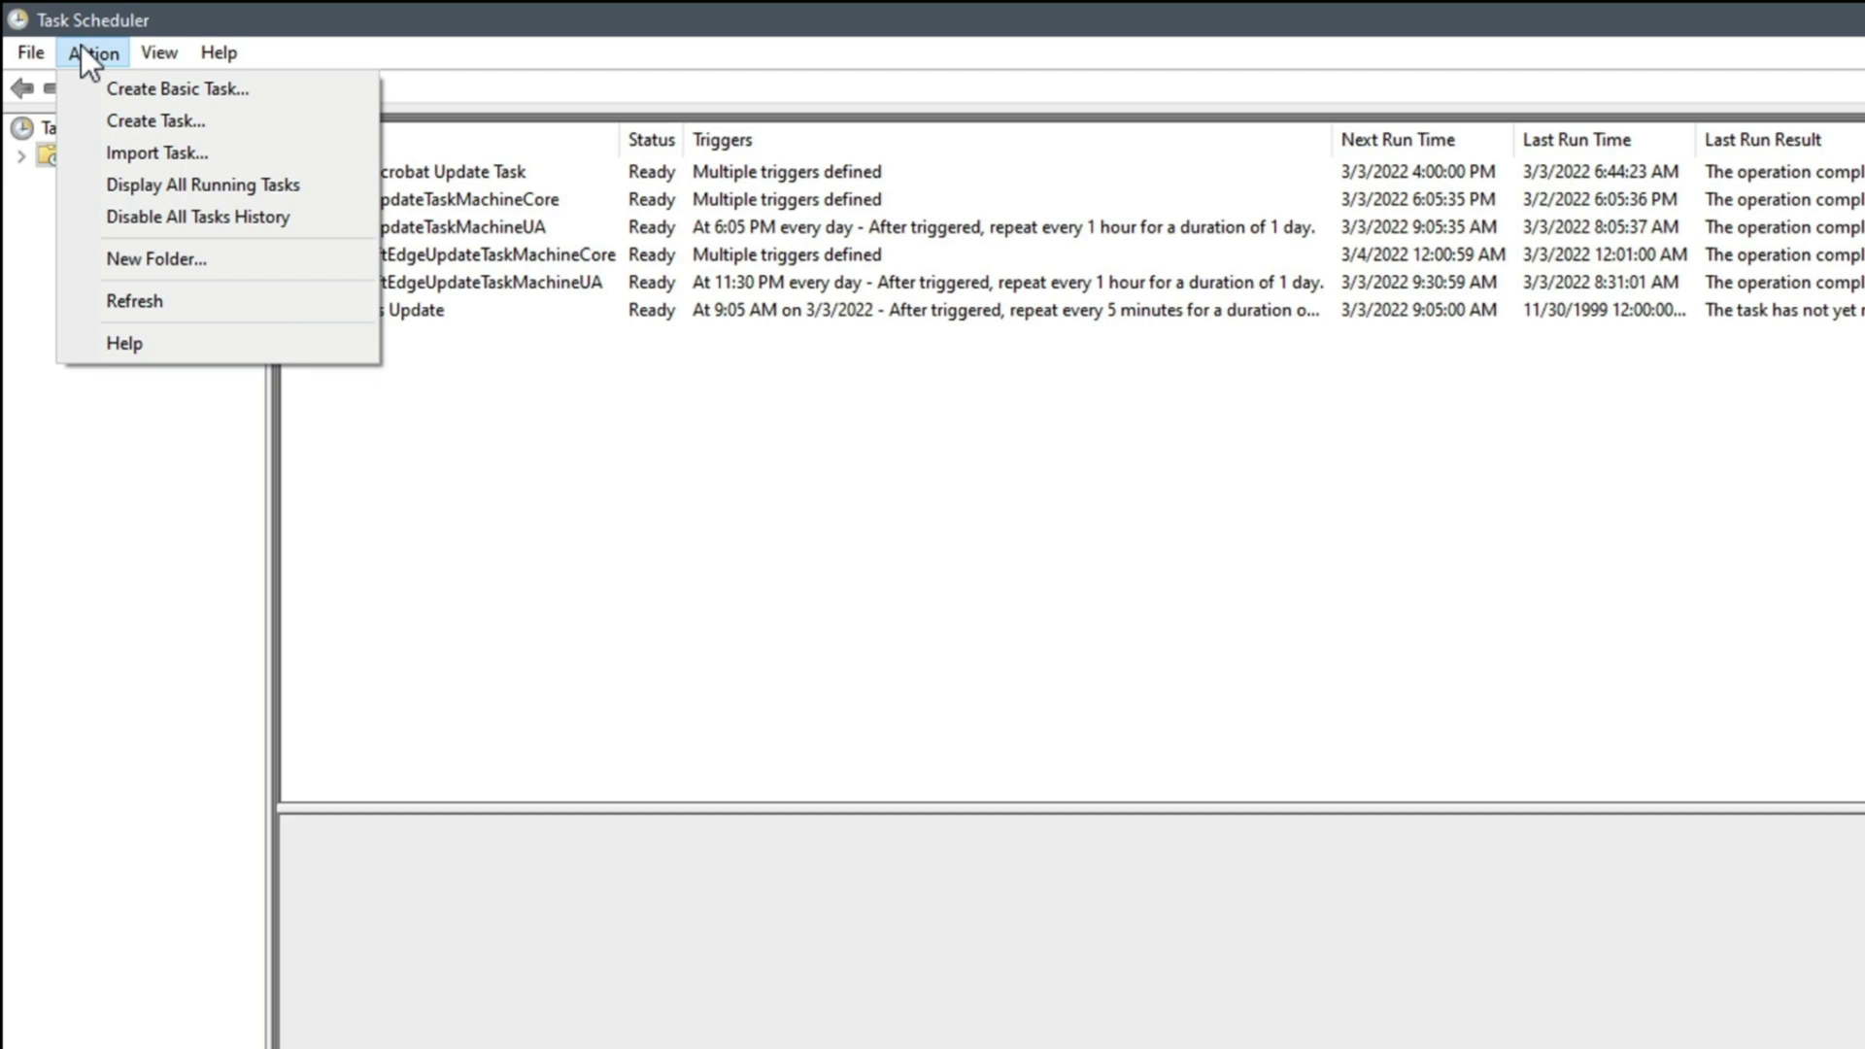
{"action": "left_click", "coordinate": [159, 303]}
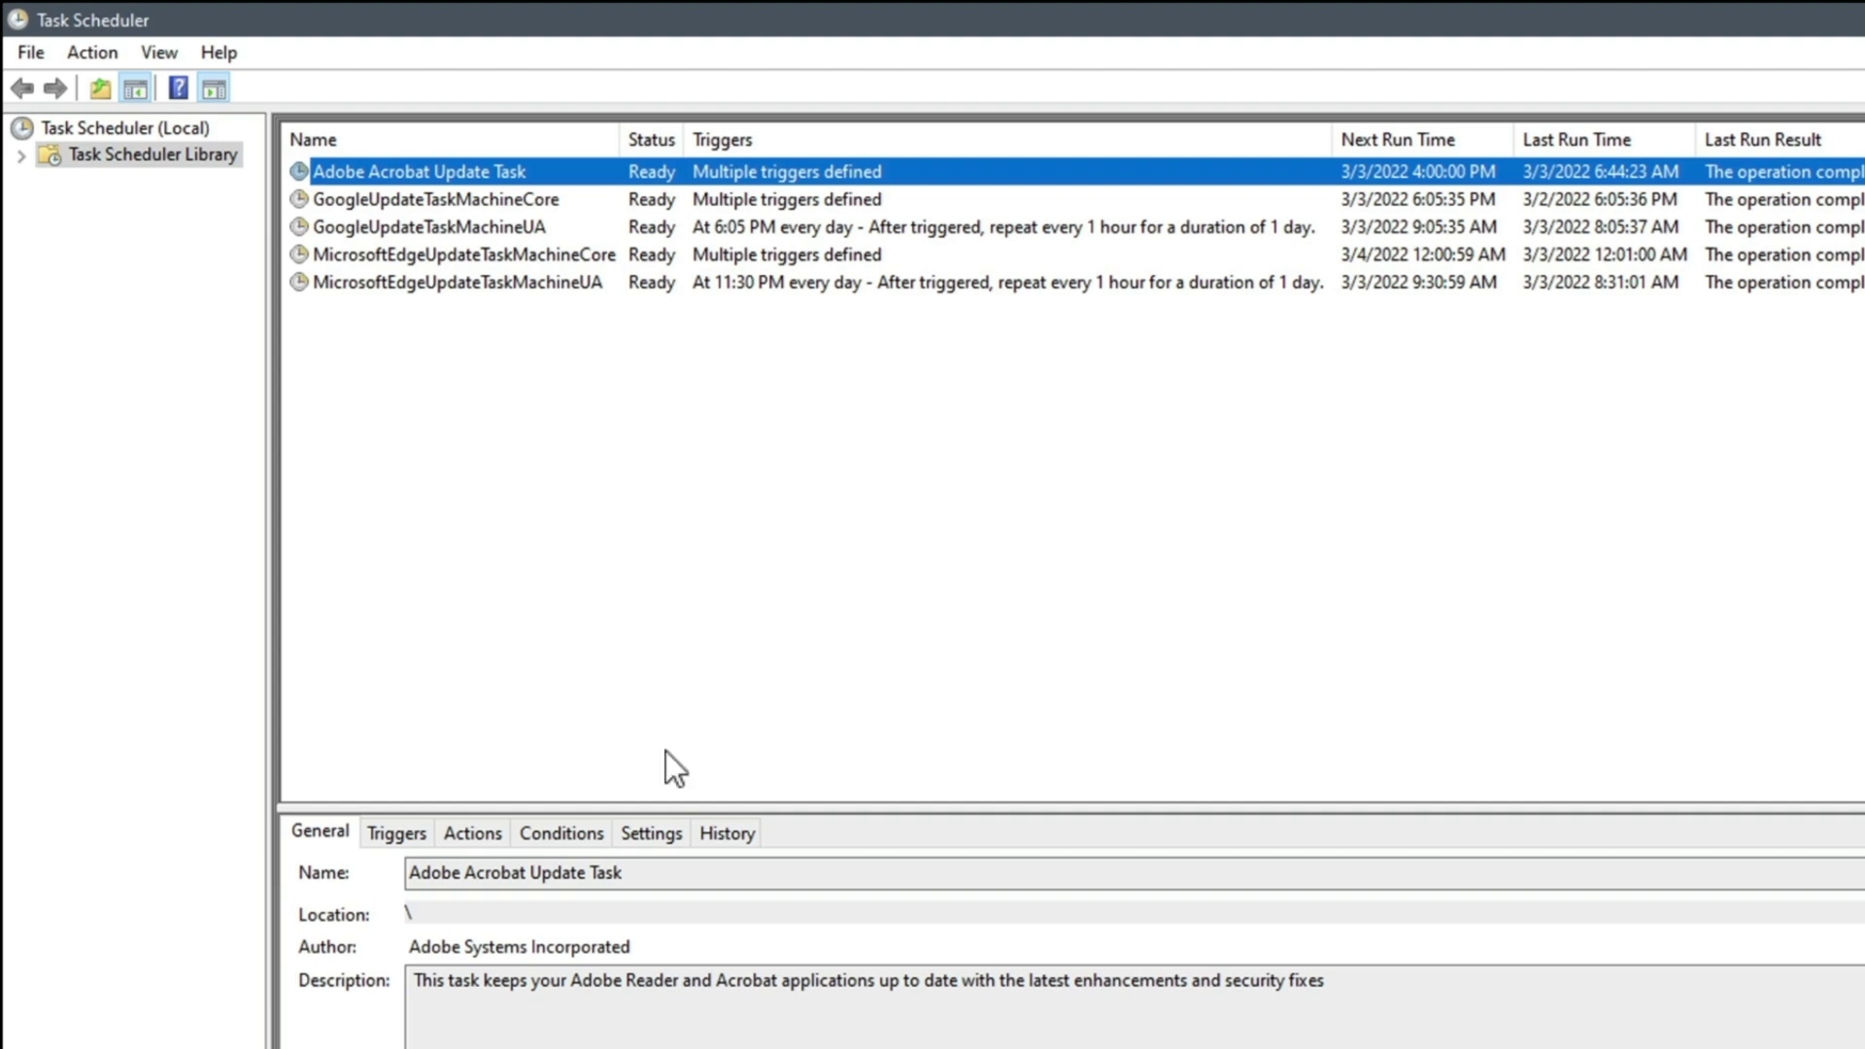
{"action": "key", "text": "alt+Tab"}
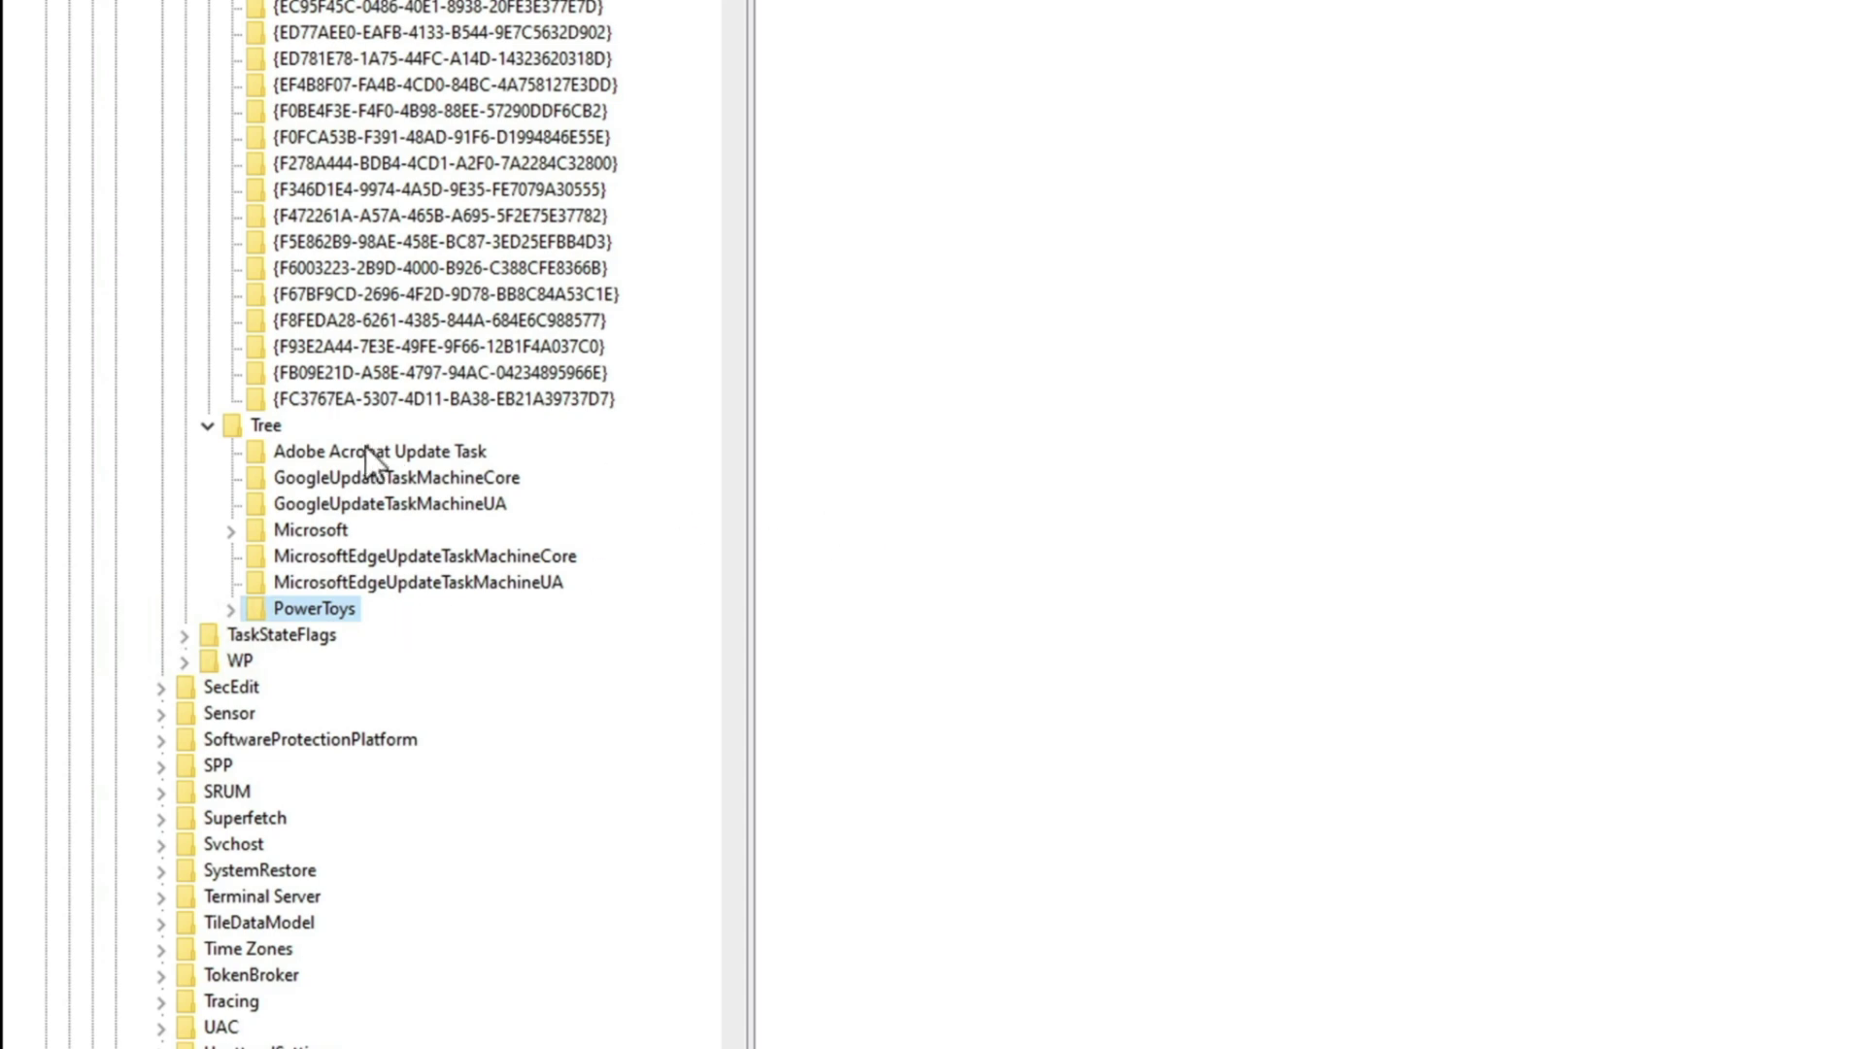
Check the TaskCache Tree and Tasks keys for Windows Update, then return to the desktop
{"action": "left_click", "coordinate": [269, 427]}
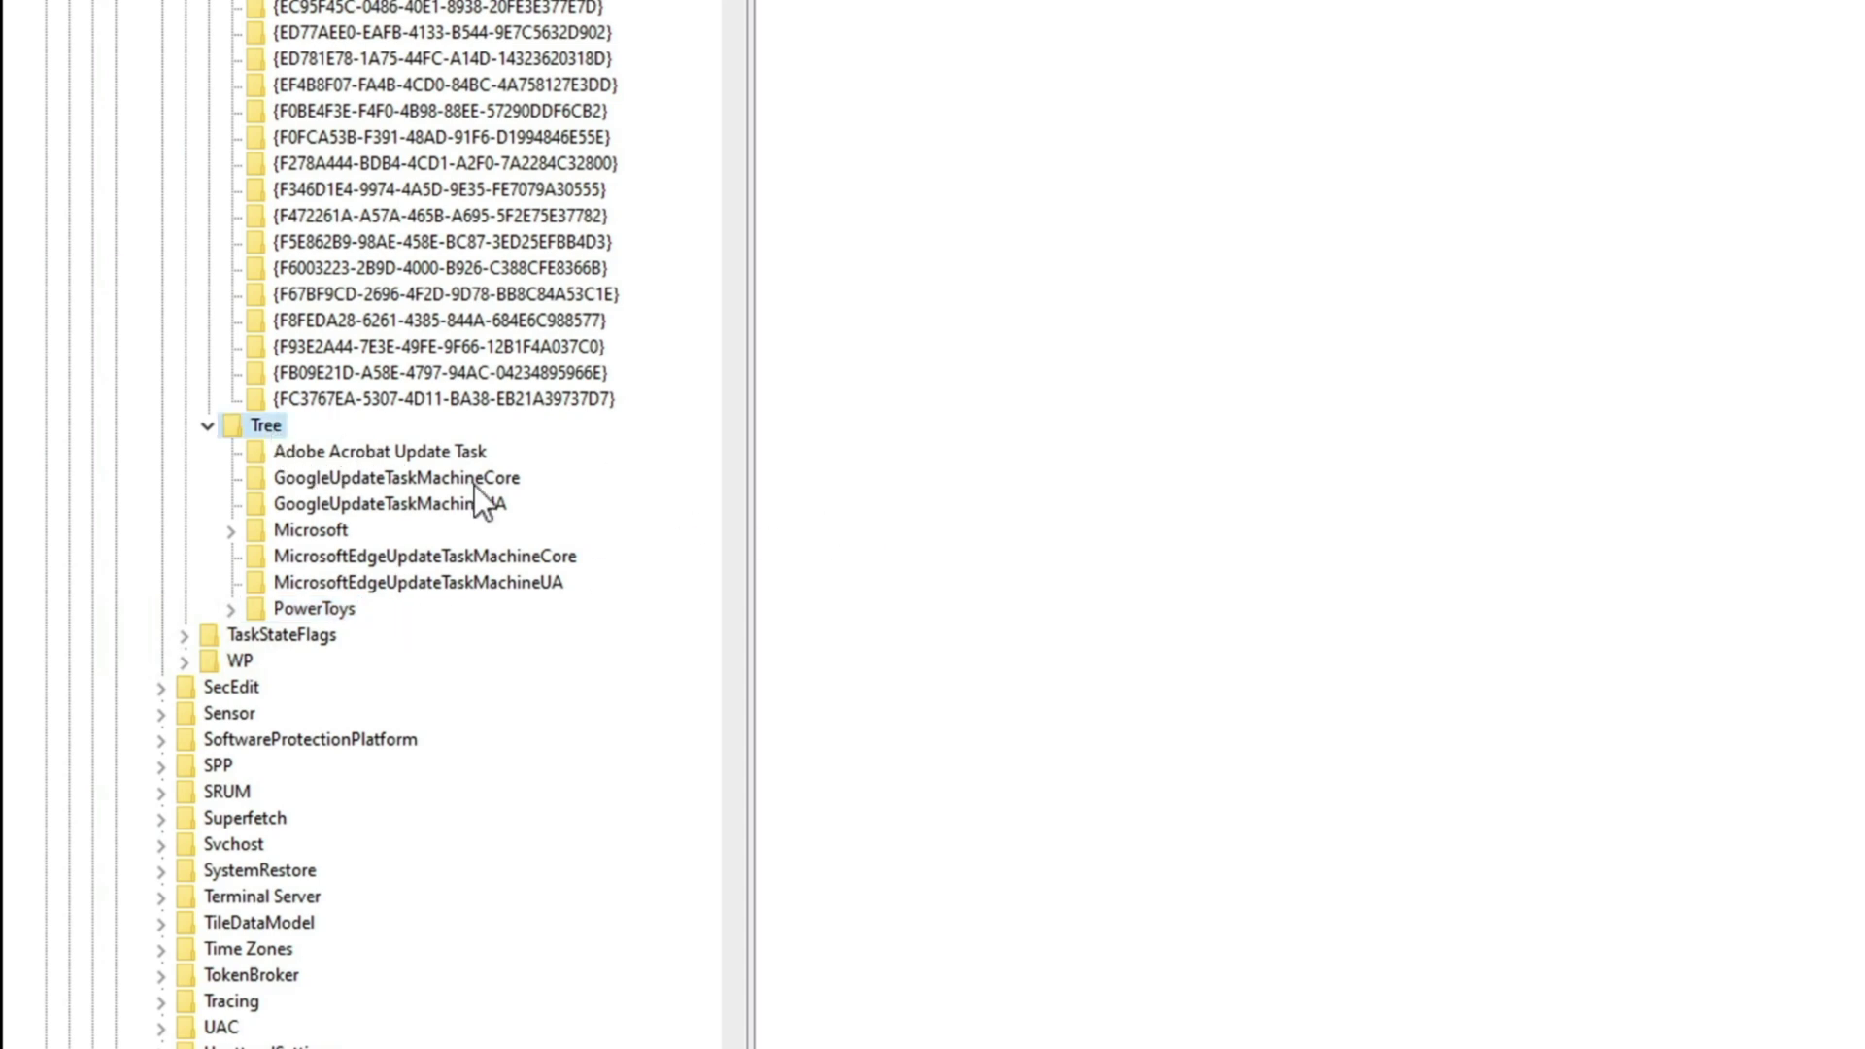
{"action": "scroll", "coordinate": [474, 485], "scroll_direction": "up", "scroll_amount": 20}
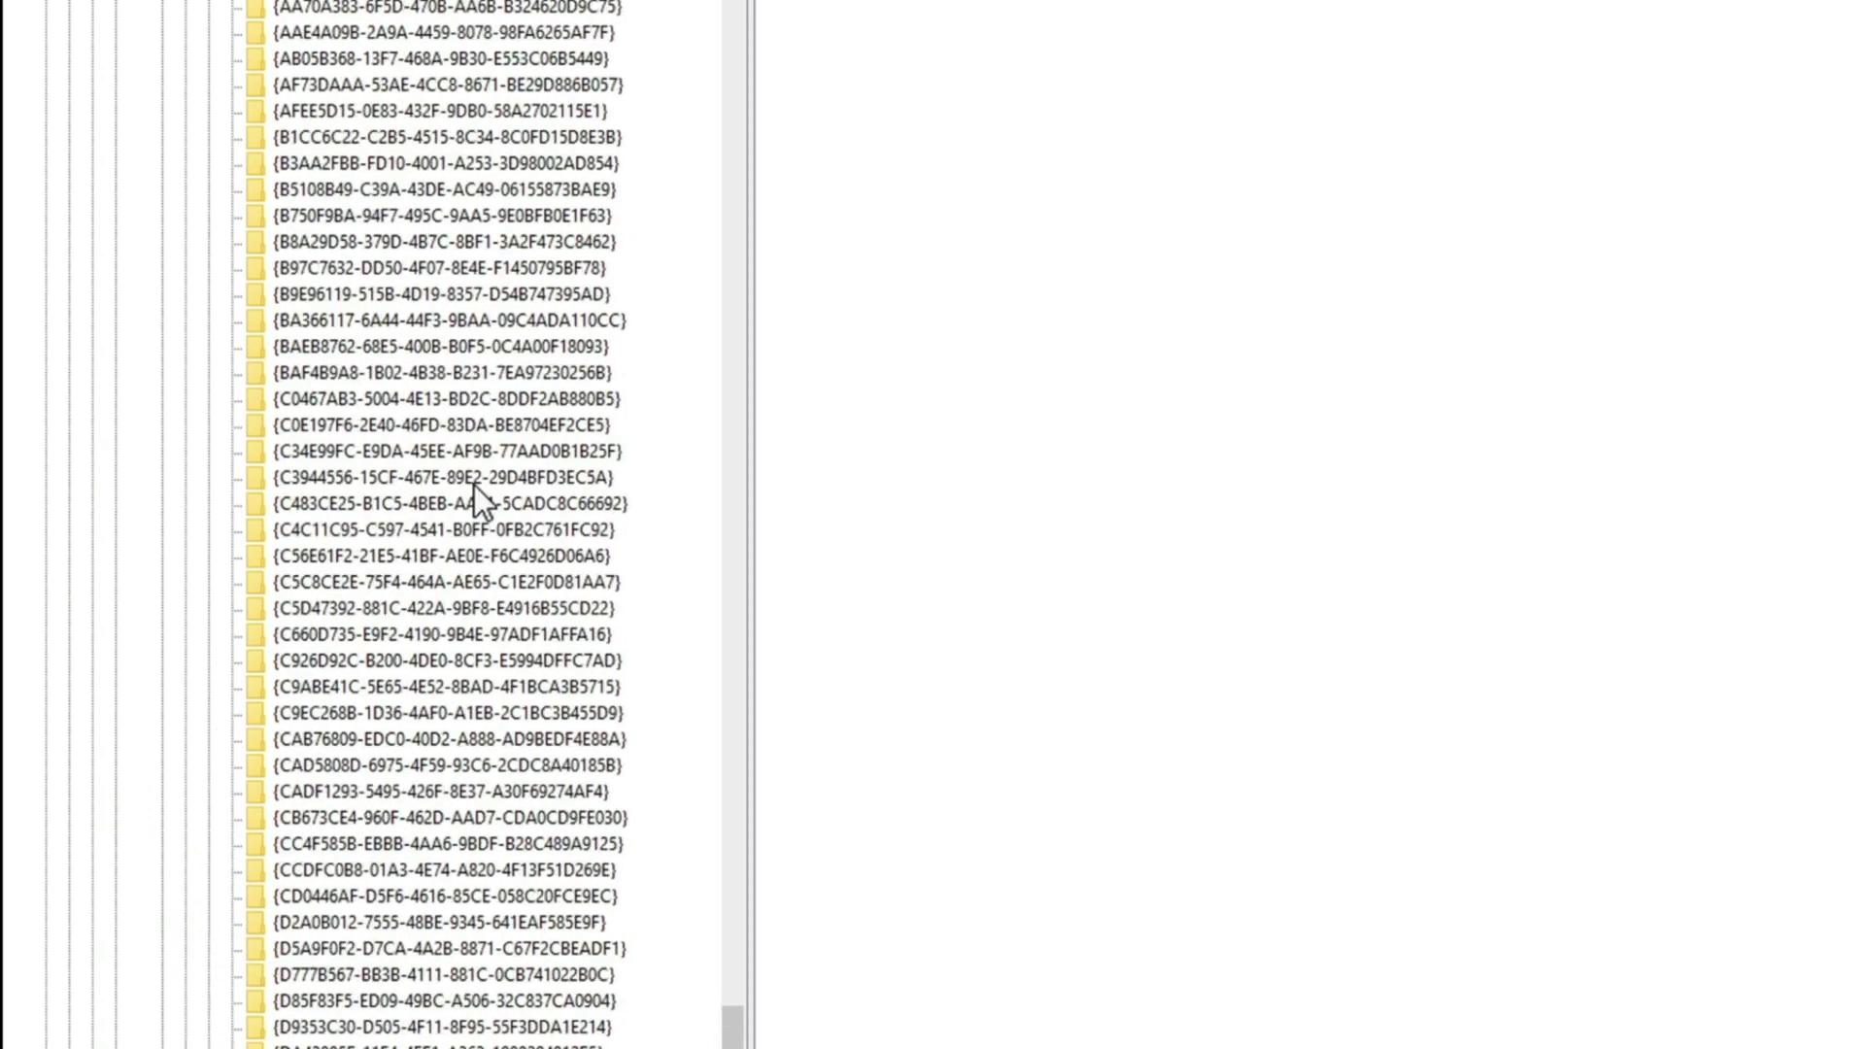
{"action": "scroll", "coordinate": [474, 486], "scroll_direction": "up", "scroll_amount": 20}
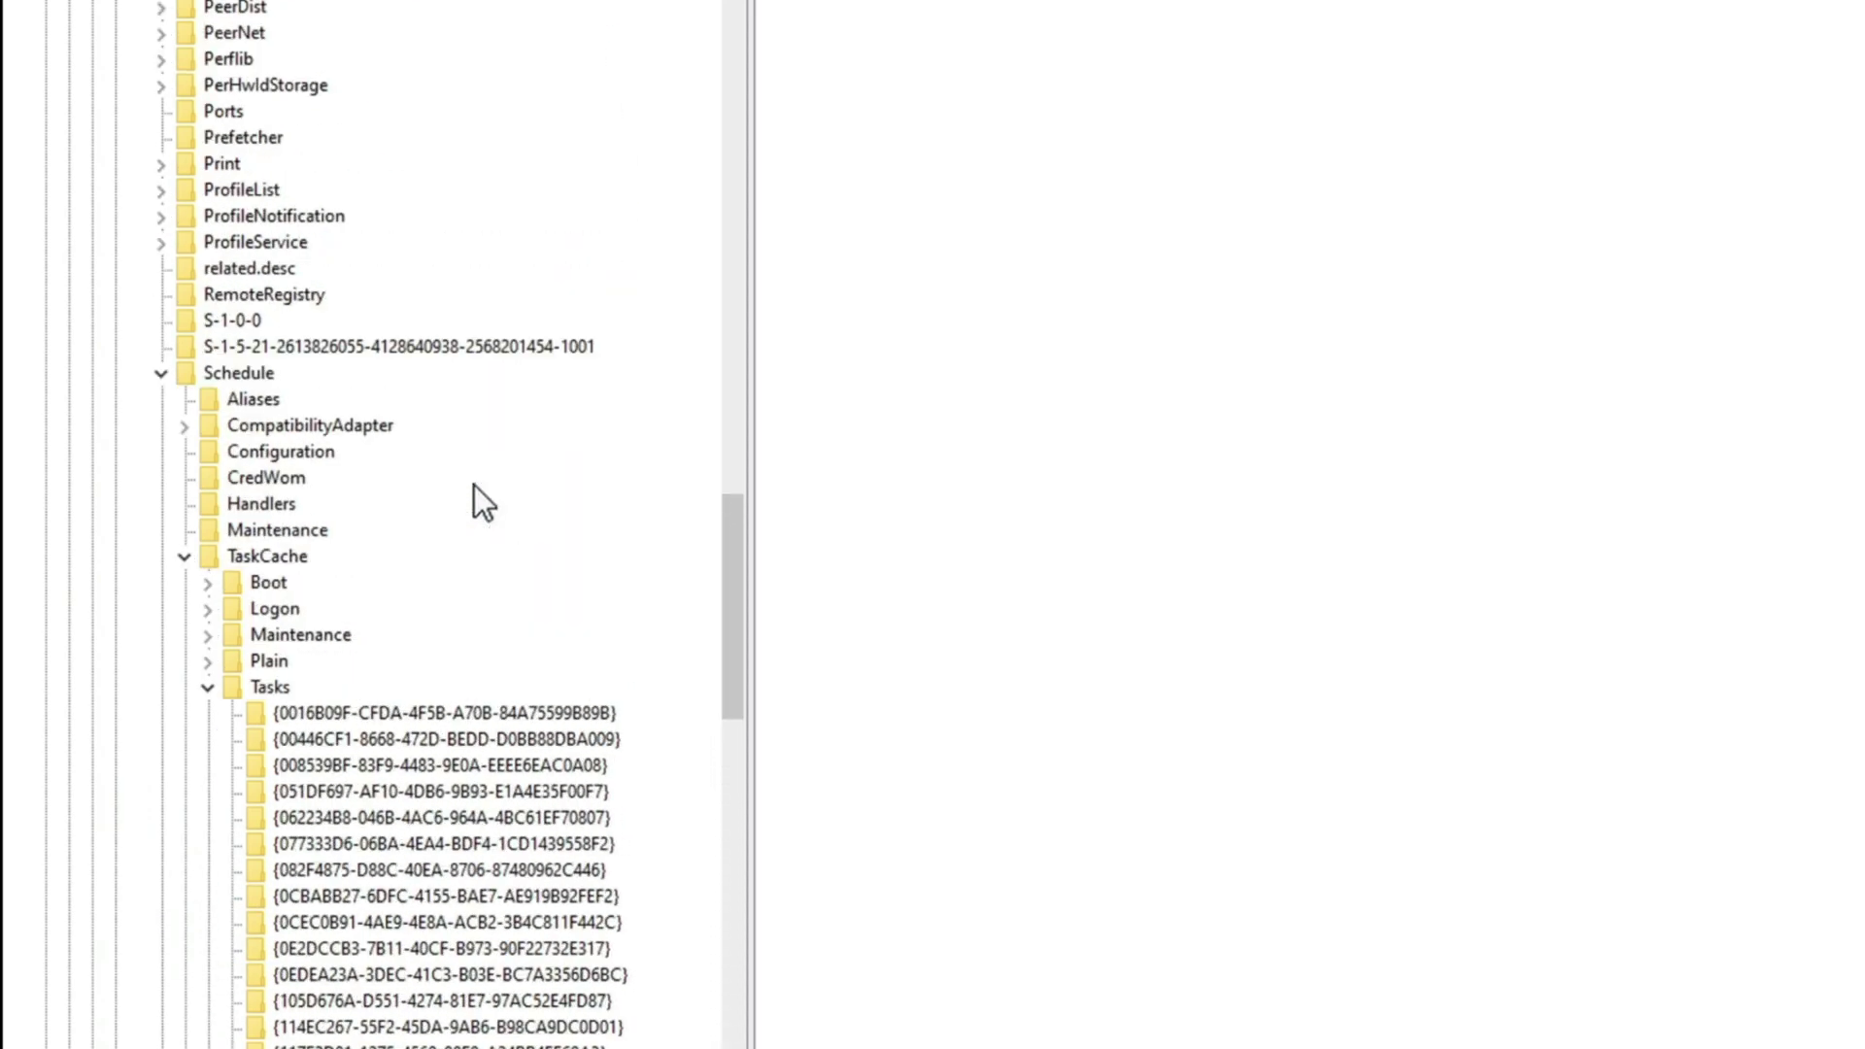
{"action": "left_click", "coordinate": [271, 684]}
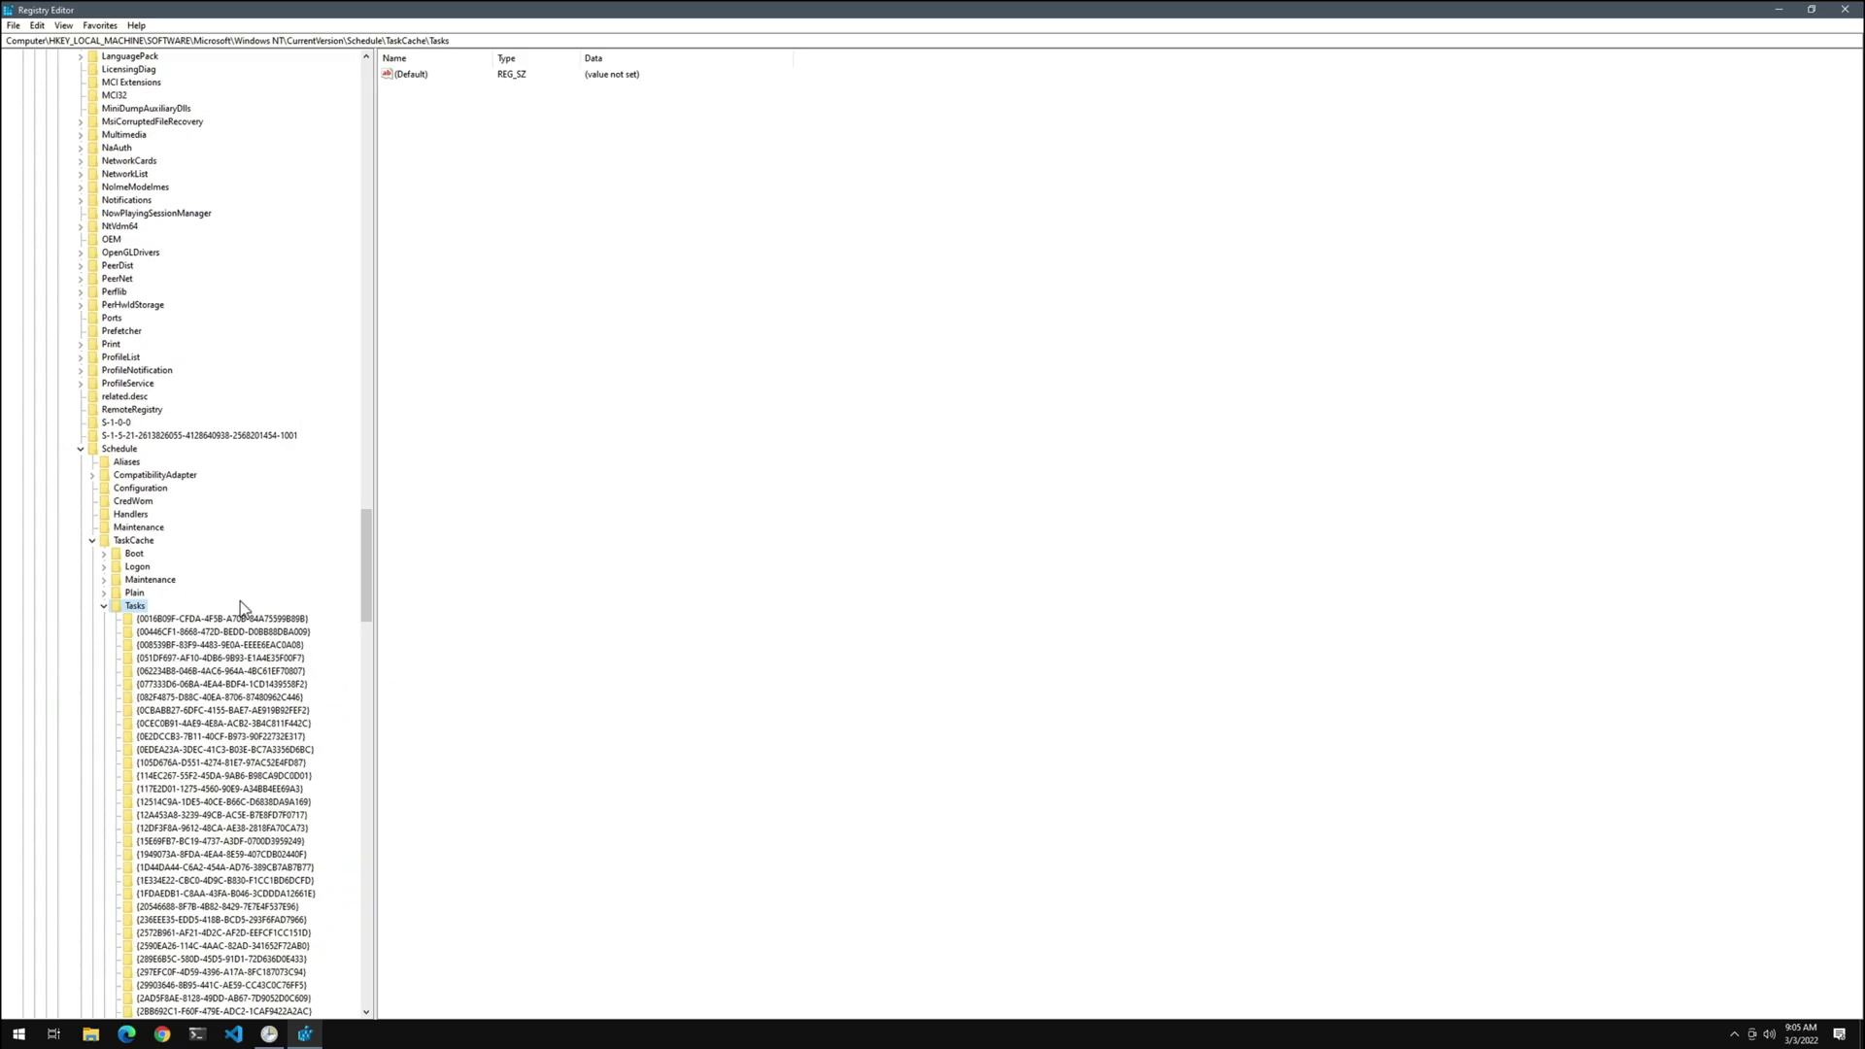
{"action": "key", "text": "super+d"}
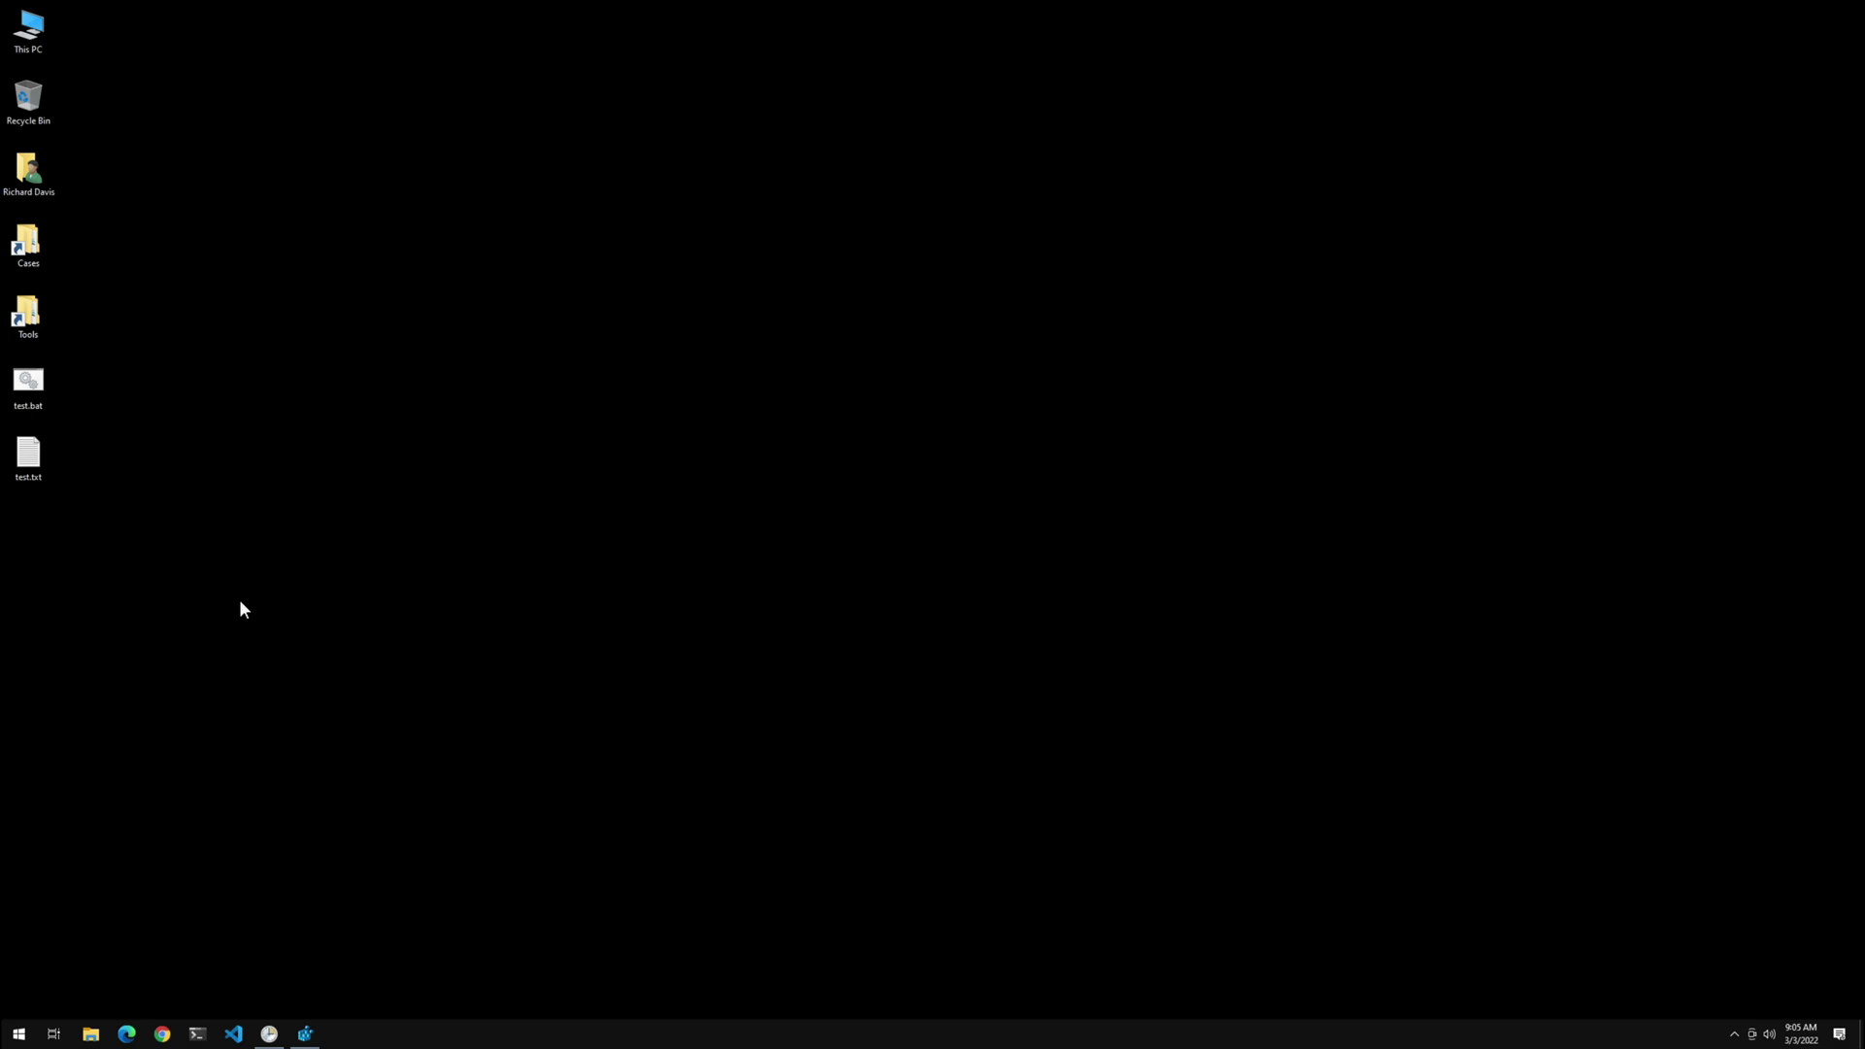
Review test.txt's properties (20 bytes, modified 9:10:00 AM) and cancel the dialog
{"action": "left_click", "coordinate": [27, 471]}
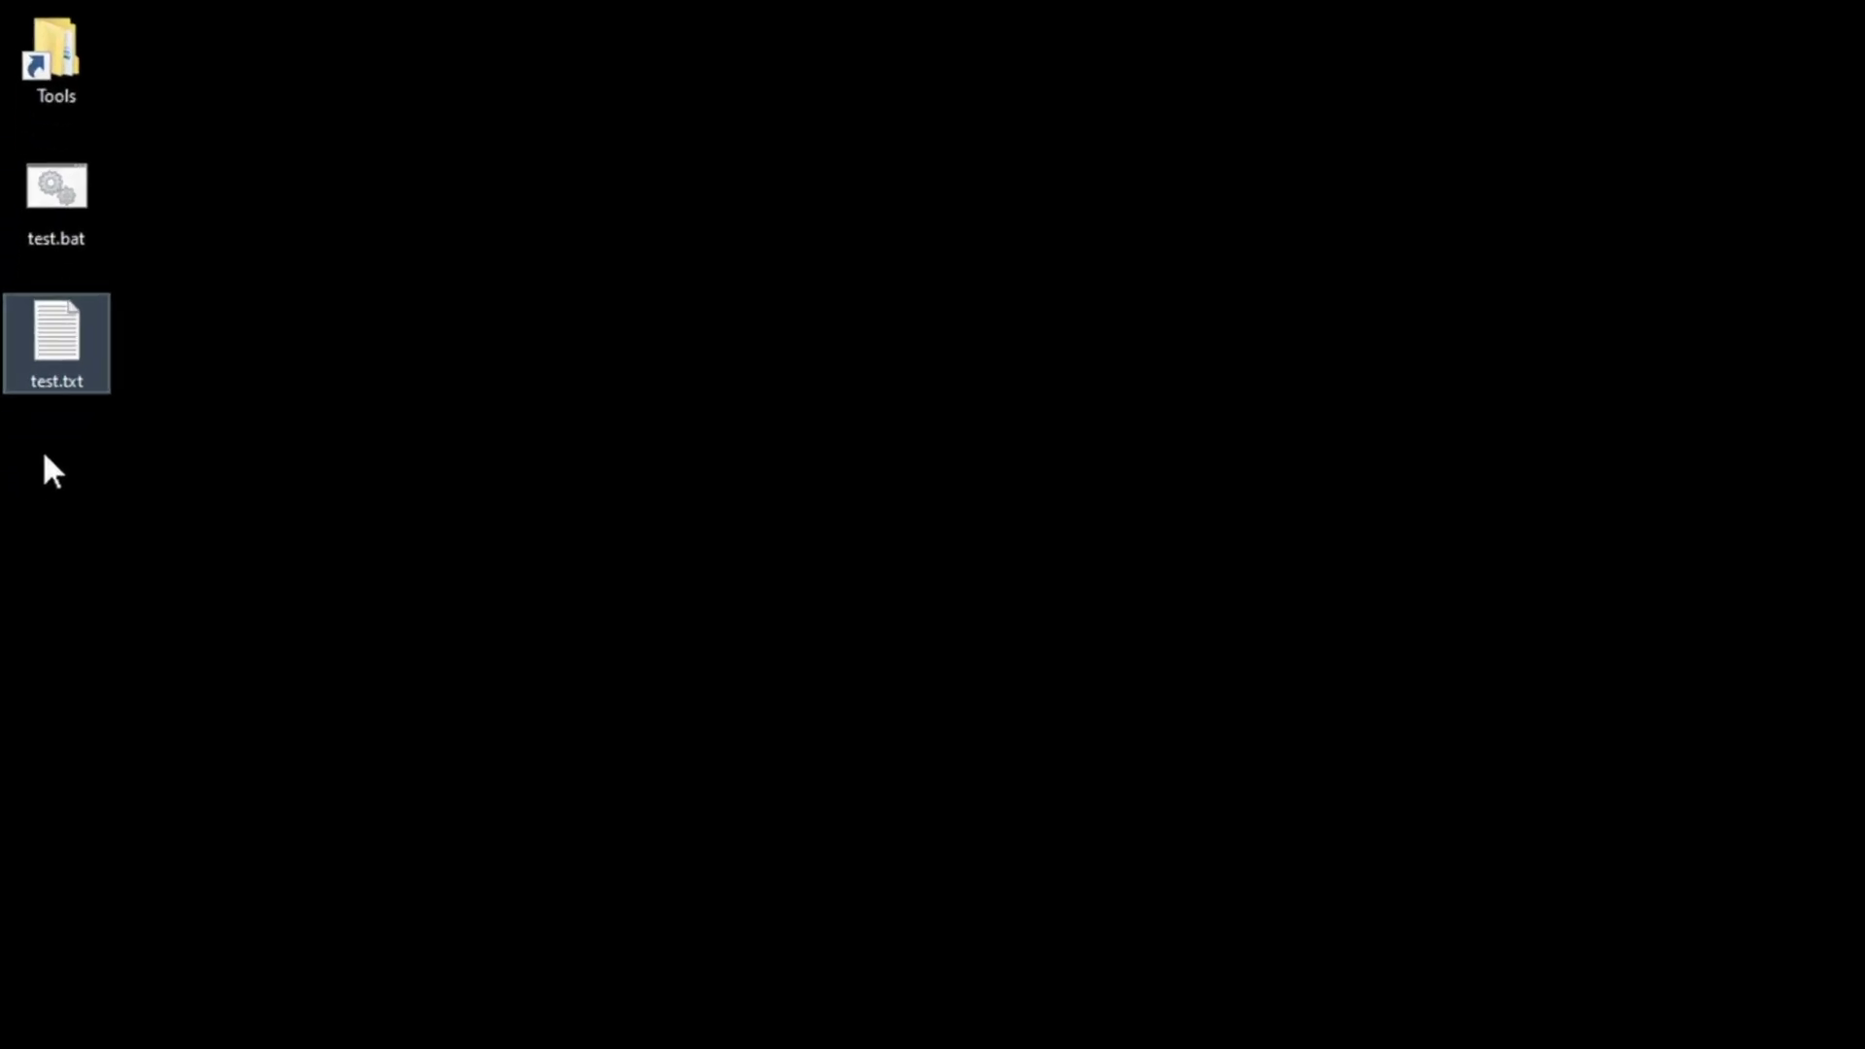
{"action": "mouse_move", "coordinate": [71, 389]}
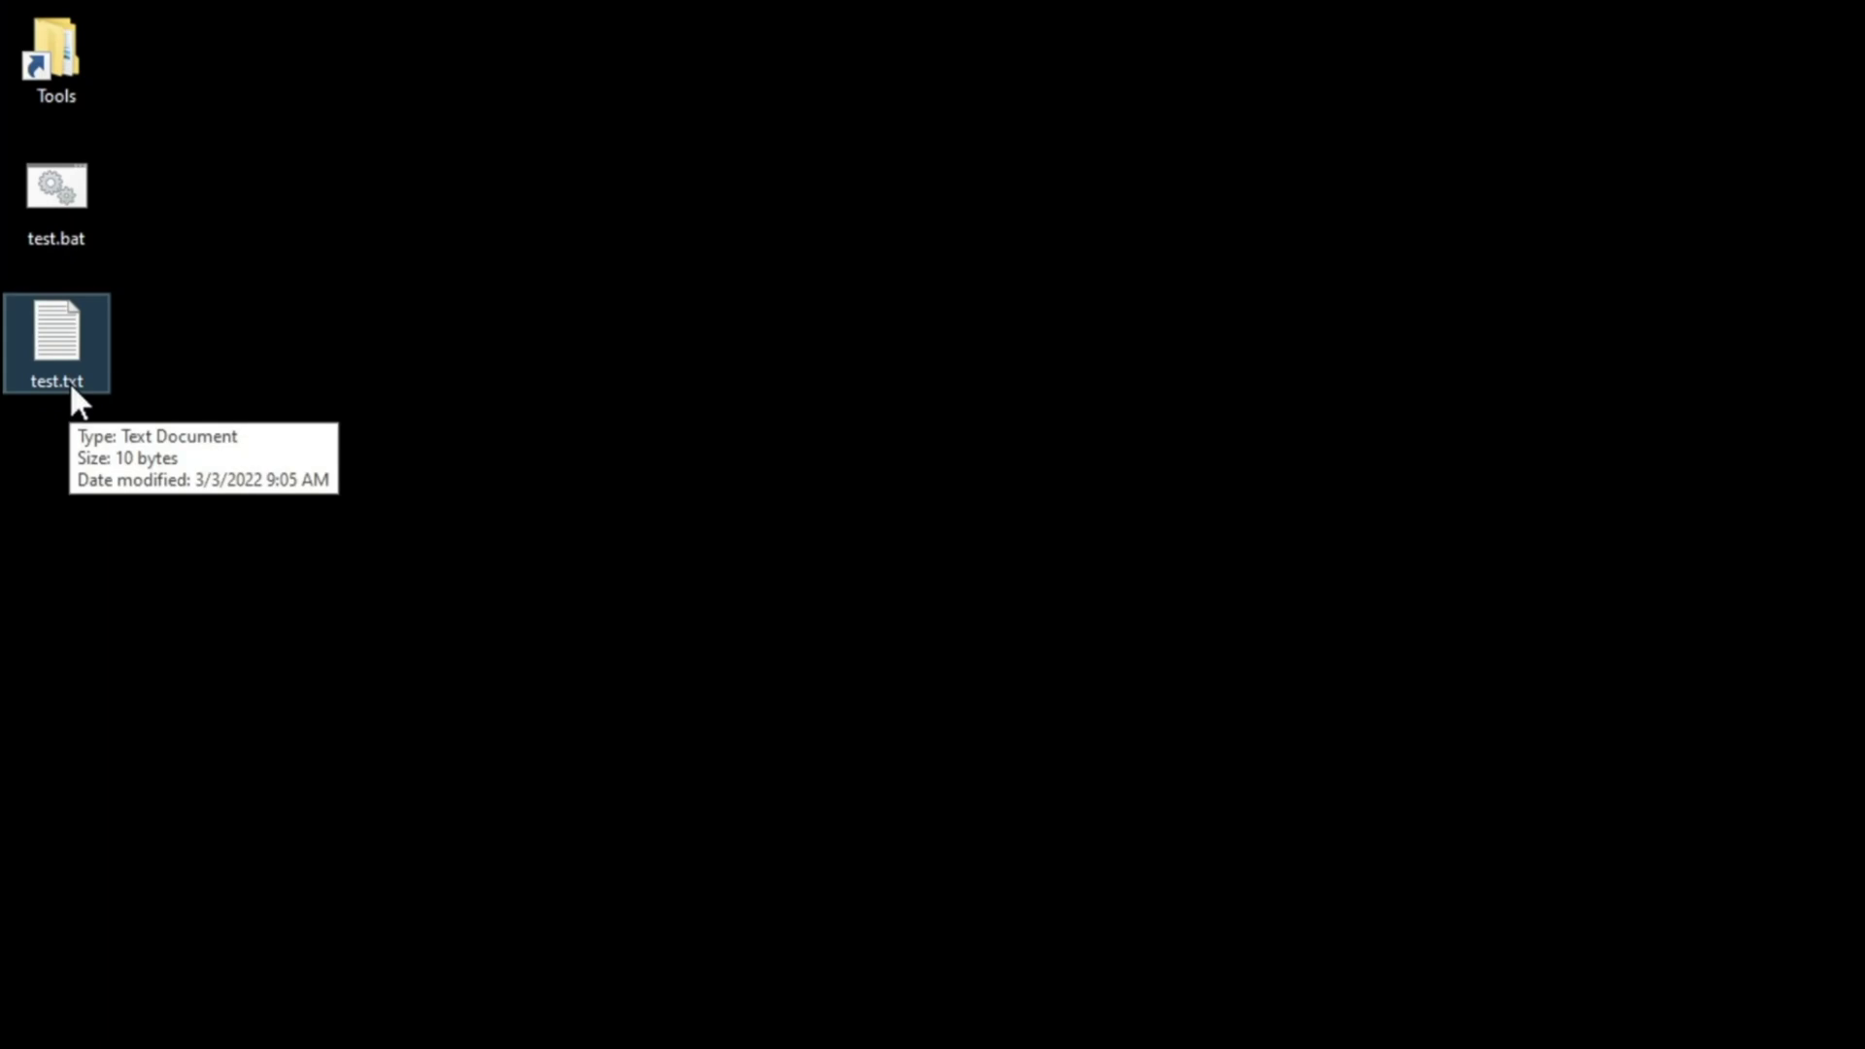
{"action": "right_click", "coordinate": [71, 387]}
{"action": "left_click", "coordinate": [166, 1032]}
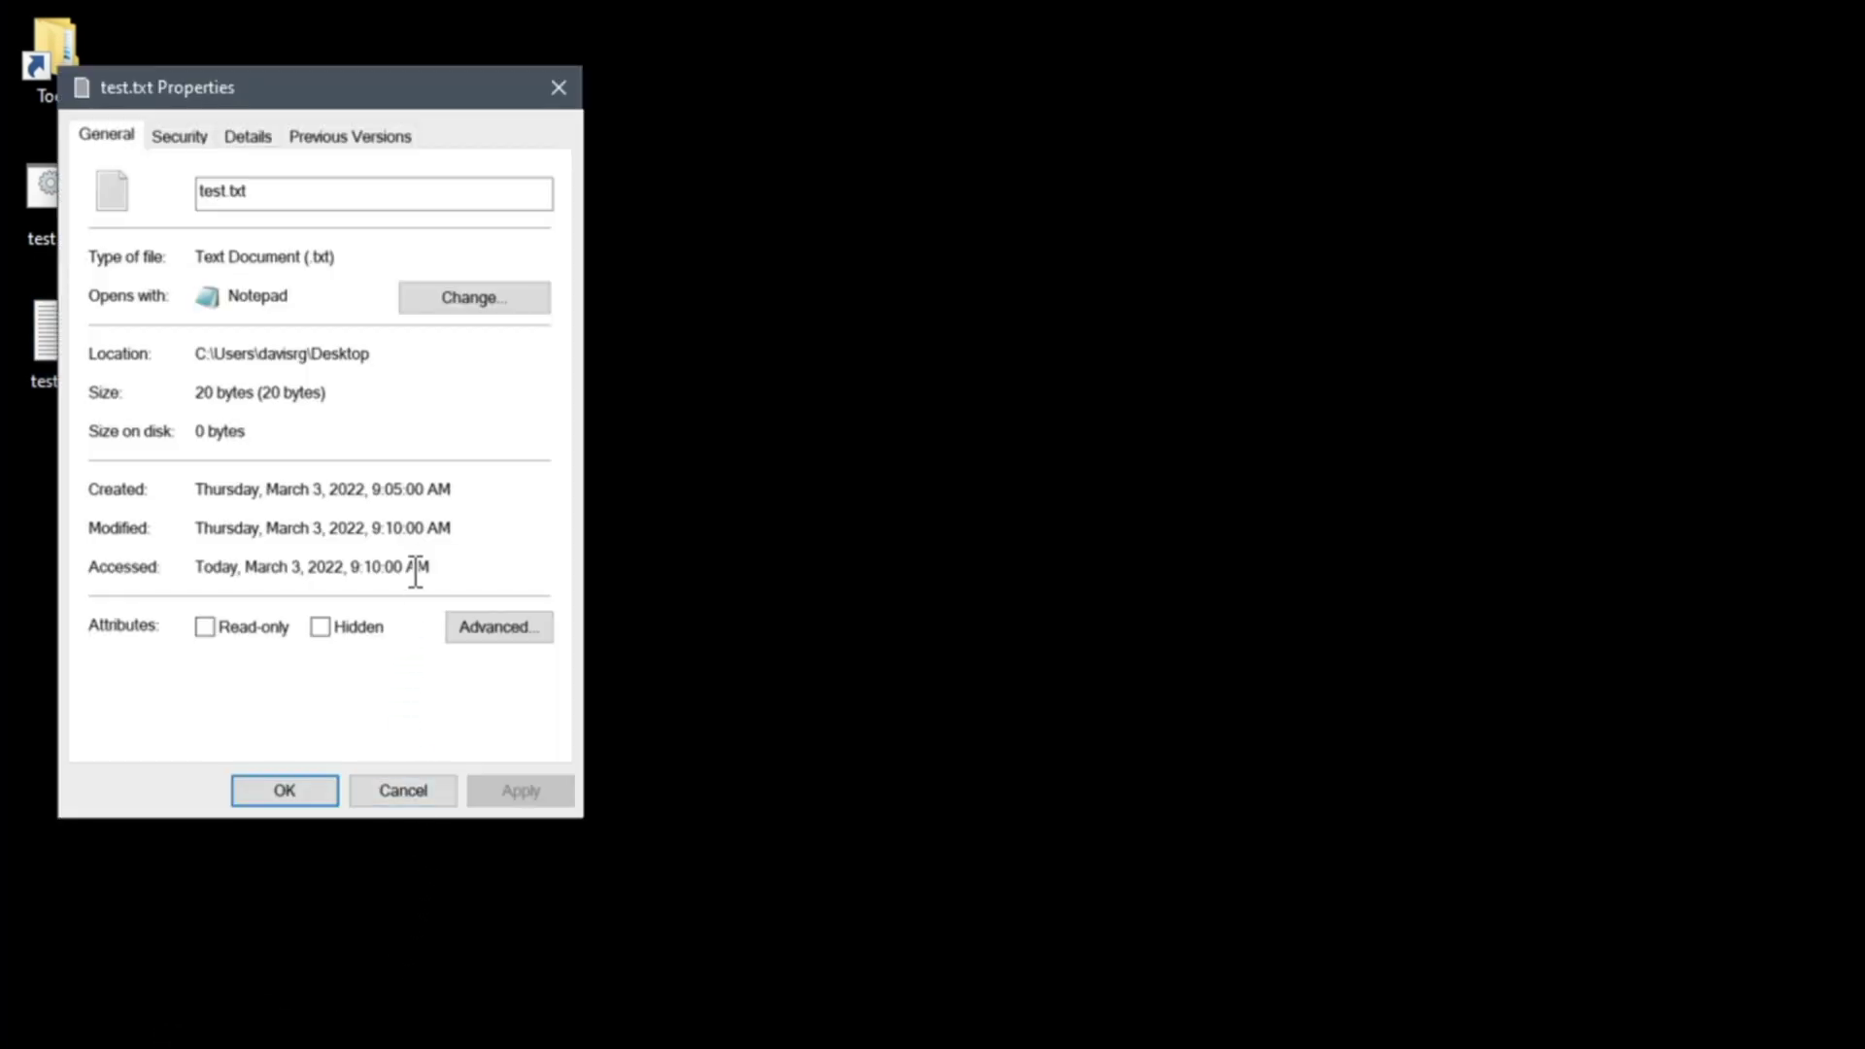
{"action": "left_click_drag", "start_coordinate": [445, 540], "coordinate": [153, 532]}
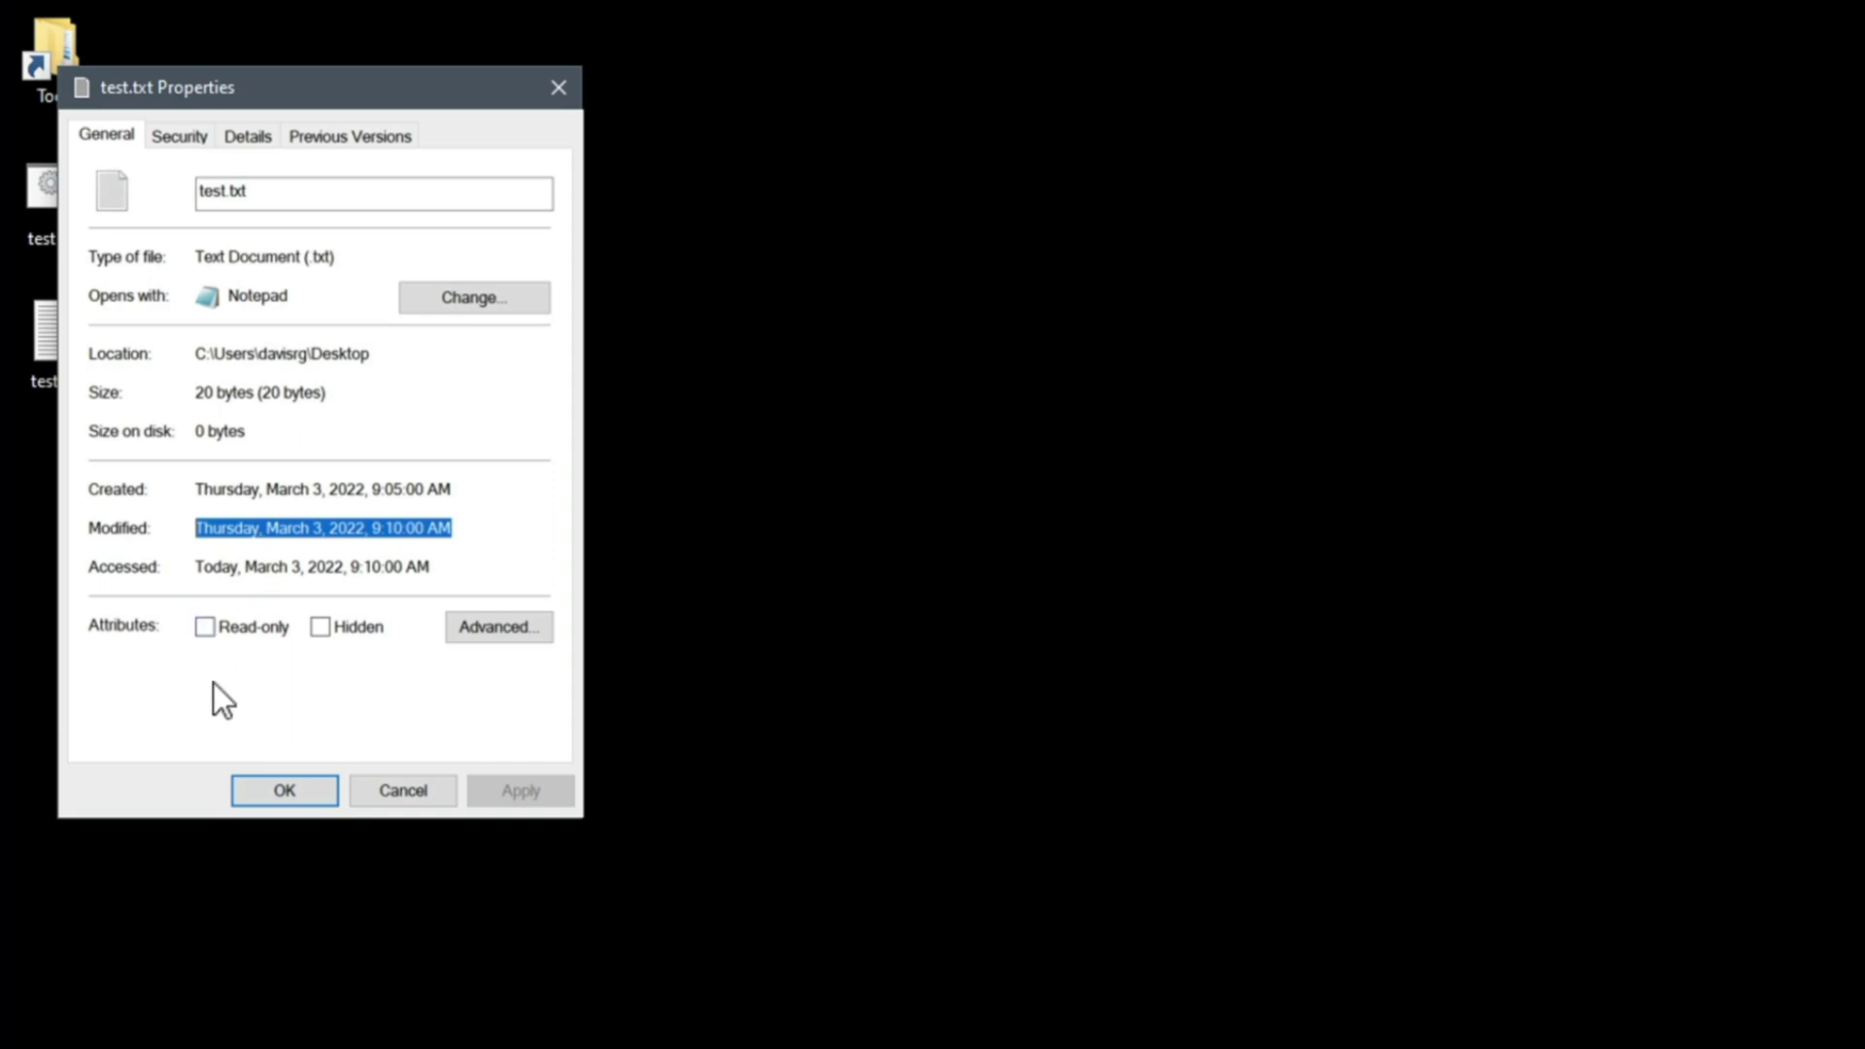
{"action": "left_click", "coordinate": [409, 783]}
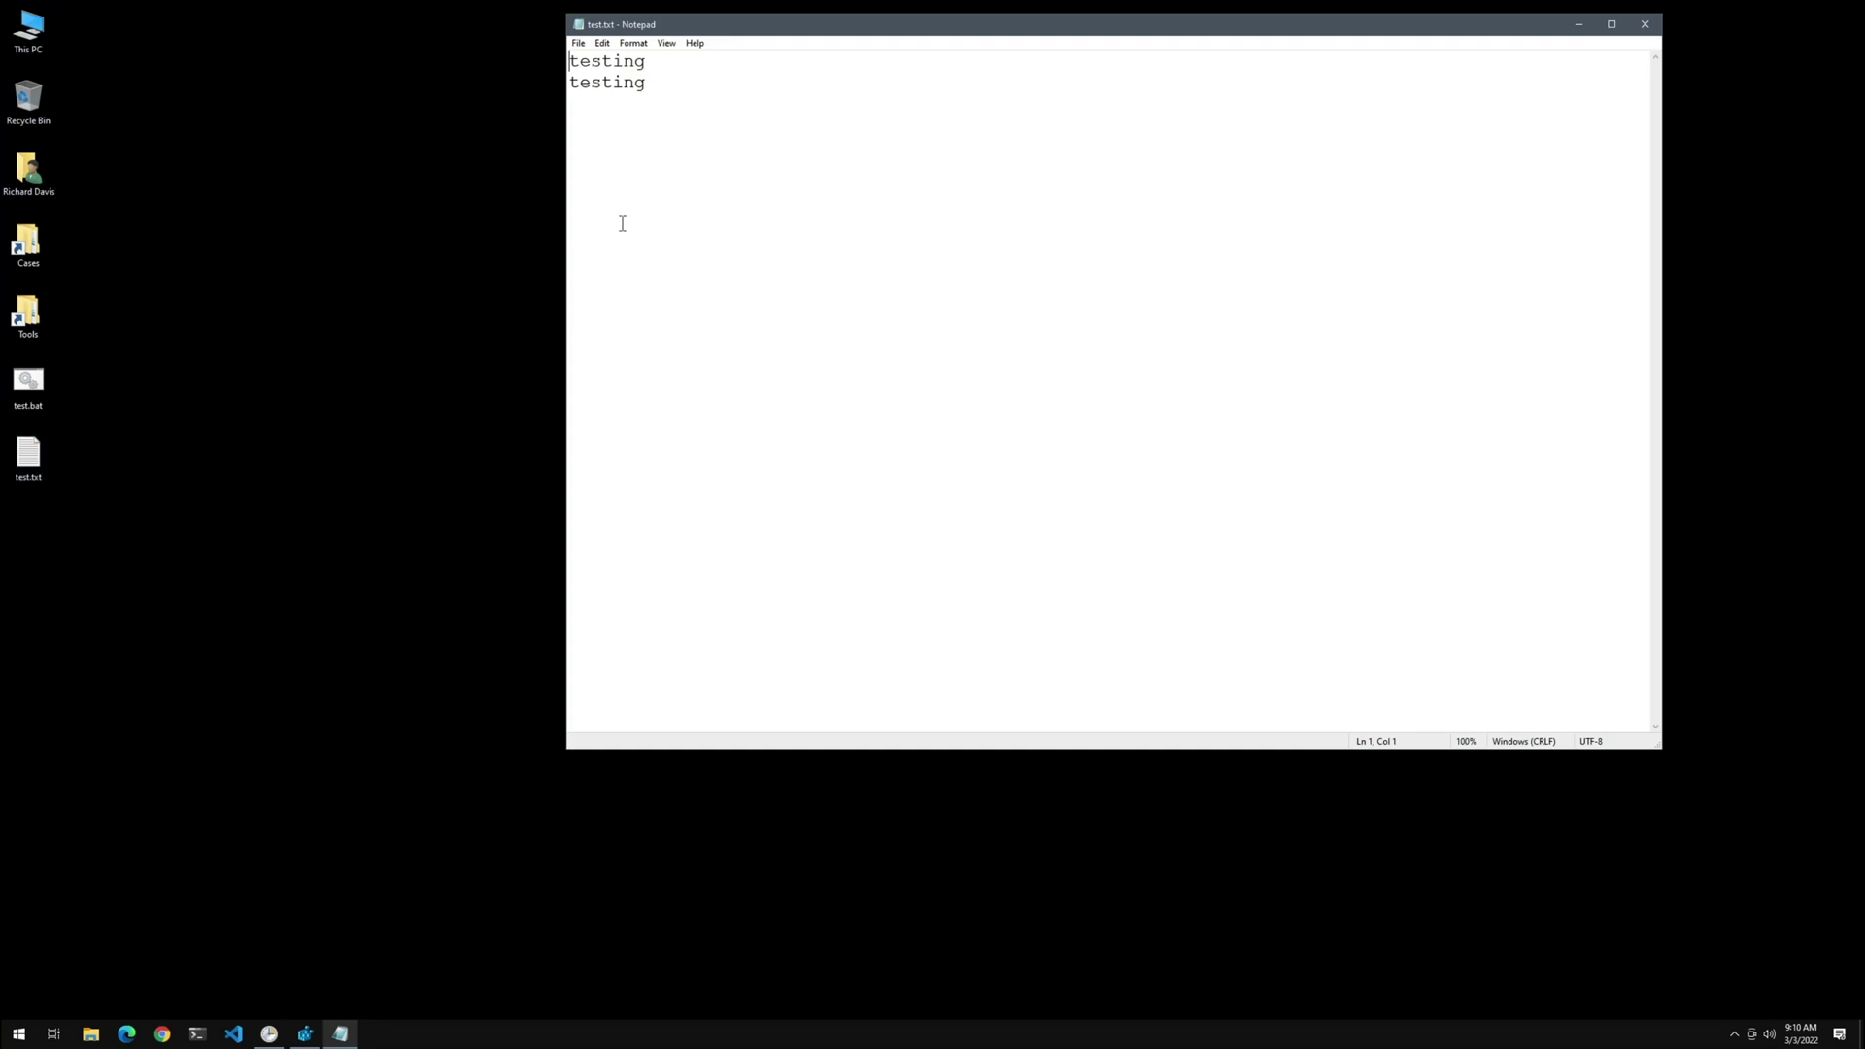
{"action": "key", "text": "ctrl+a"}
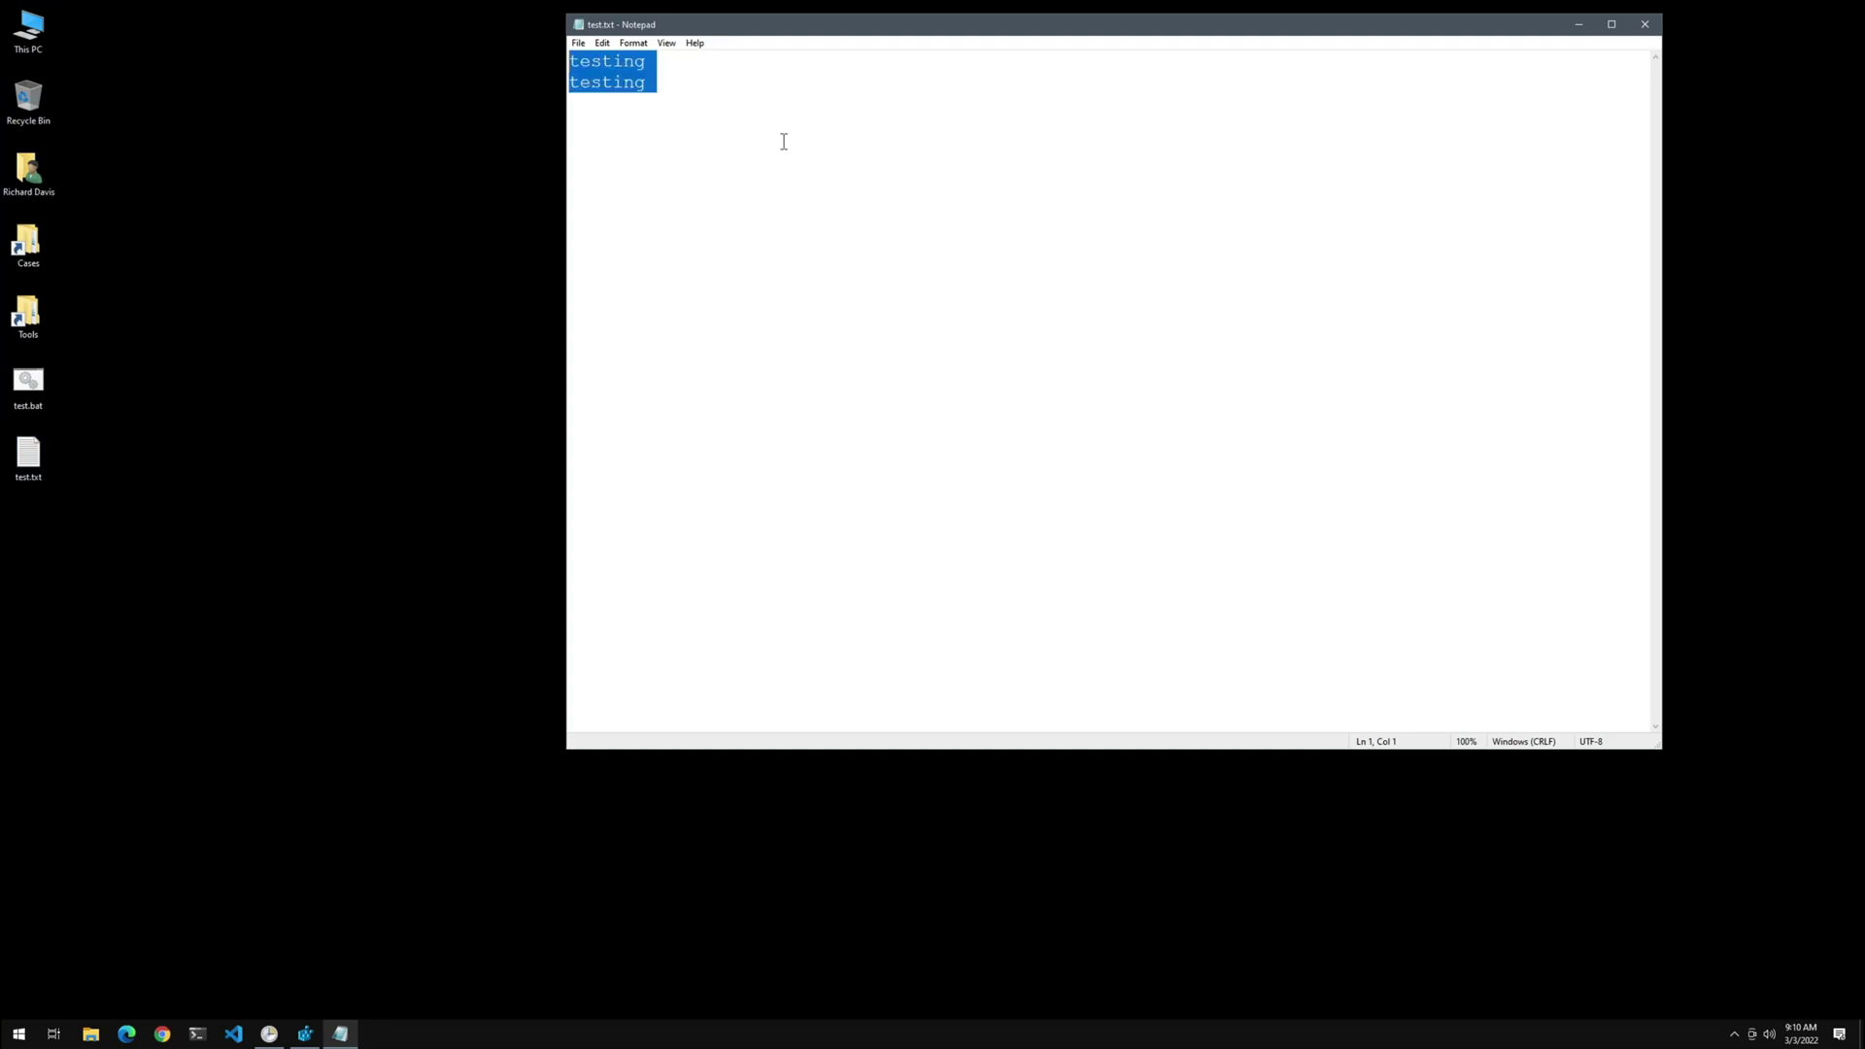